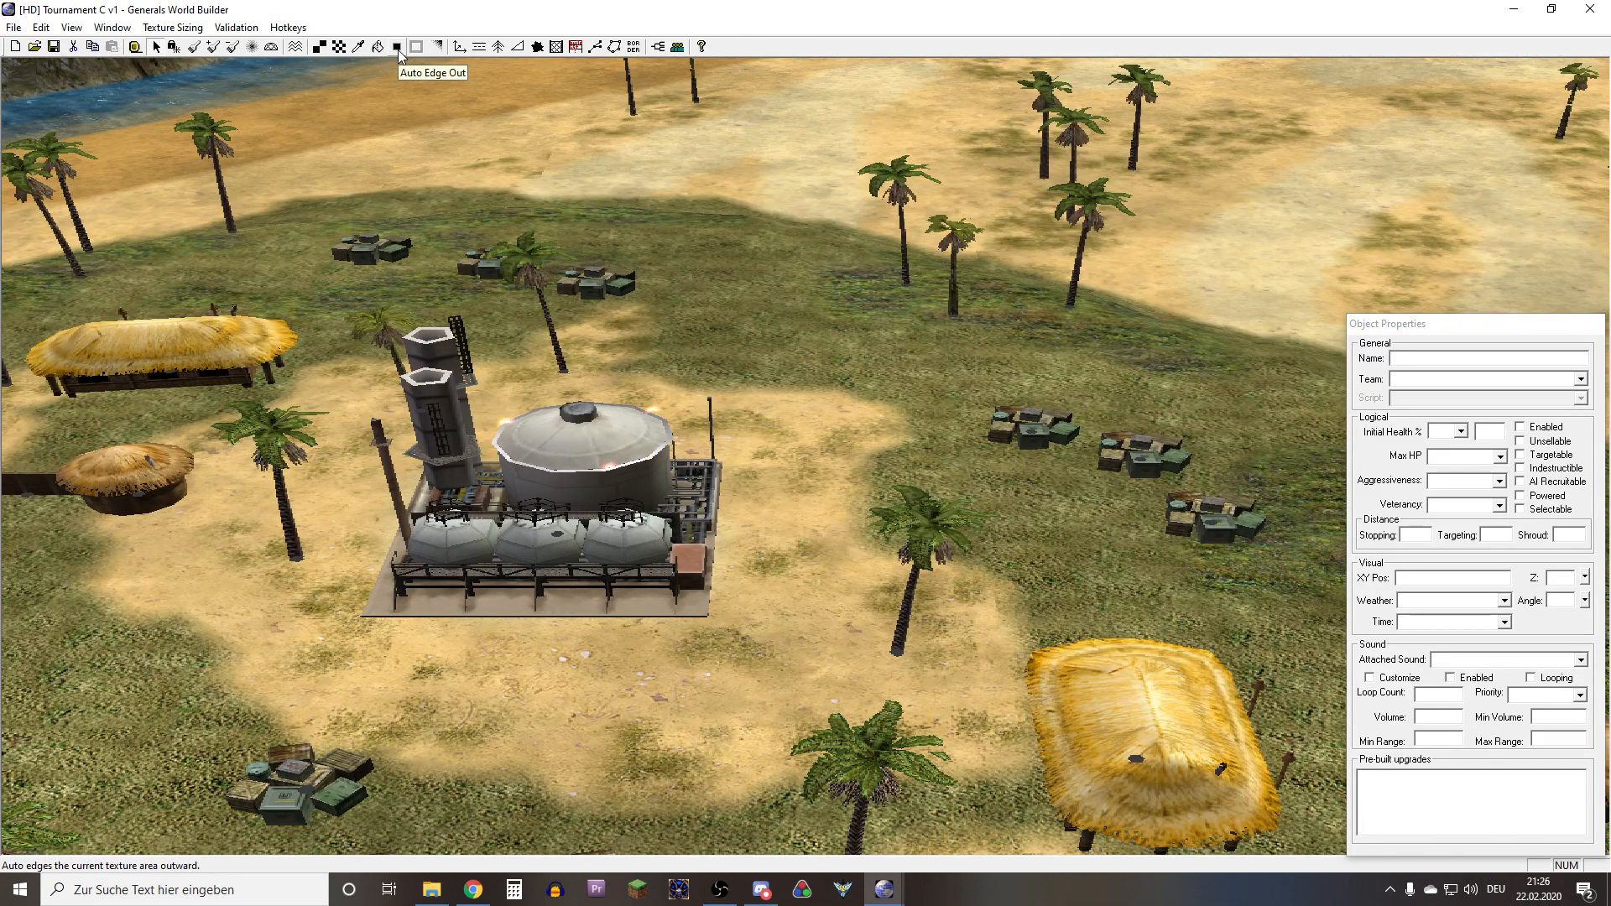
Show the Auto Edge Out tool's blend options and the Single Edge Tool's description, and return to object selection
click(398, 48)
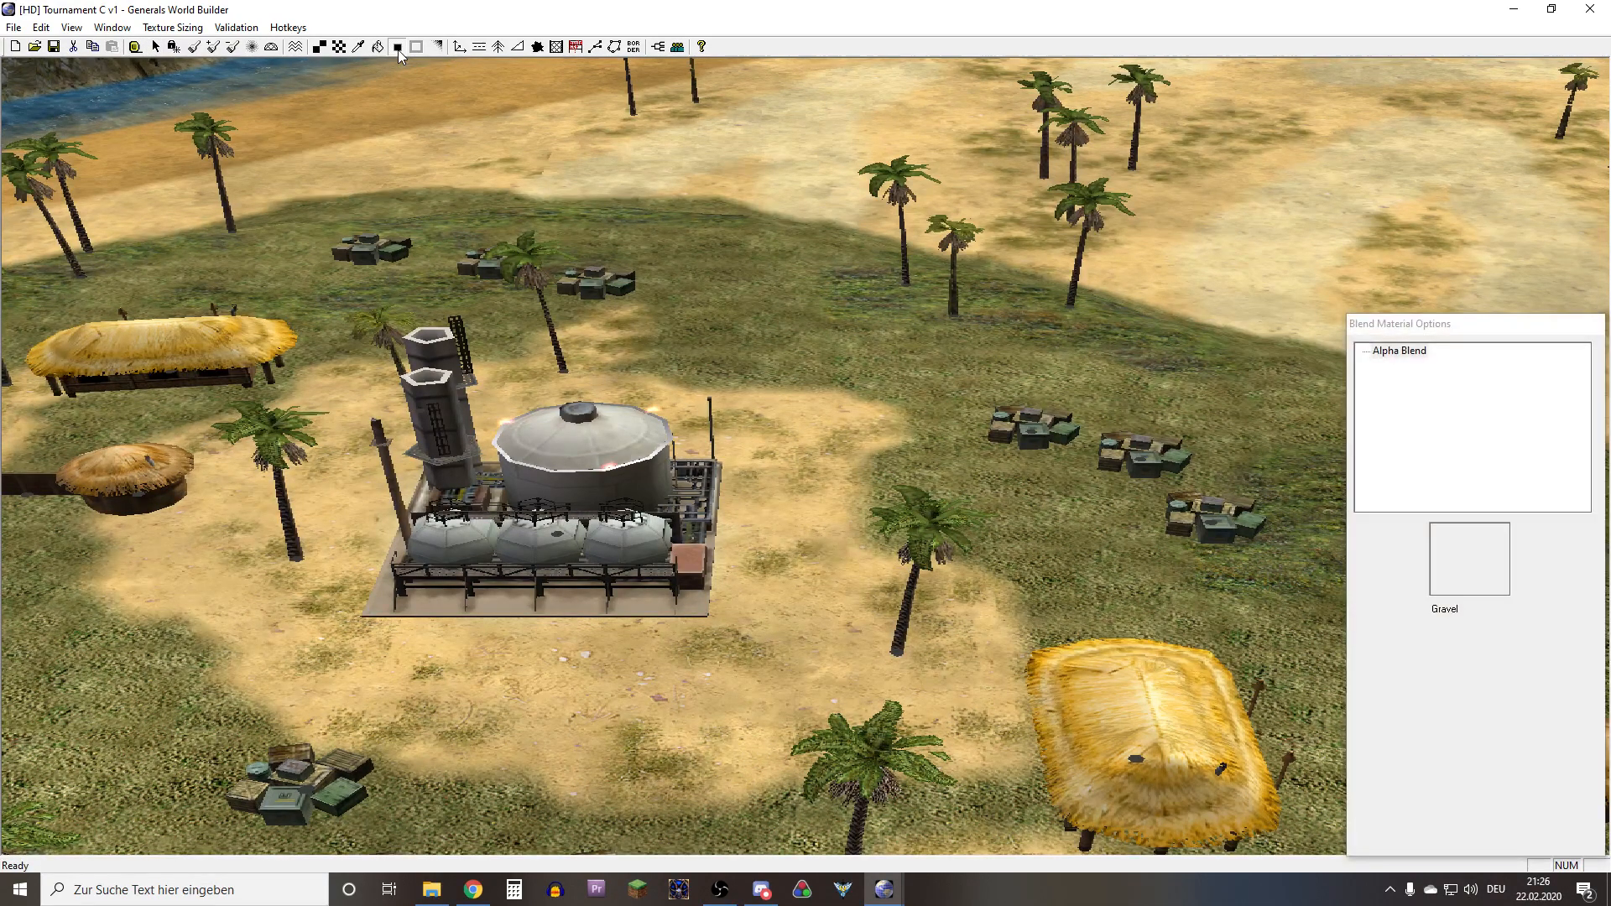
right_drag(660, 376, 773, 302)
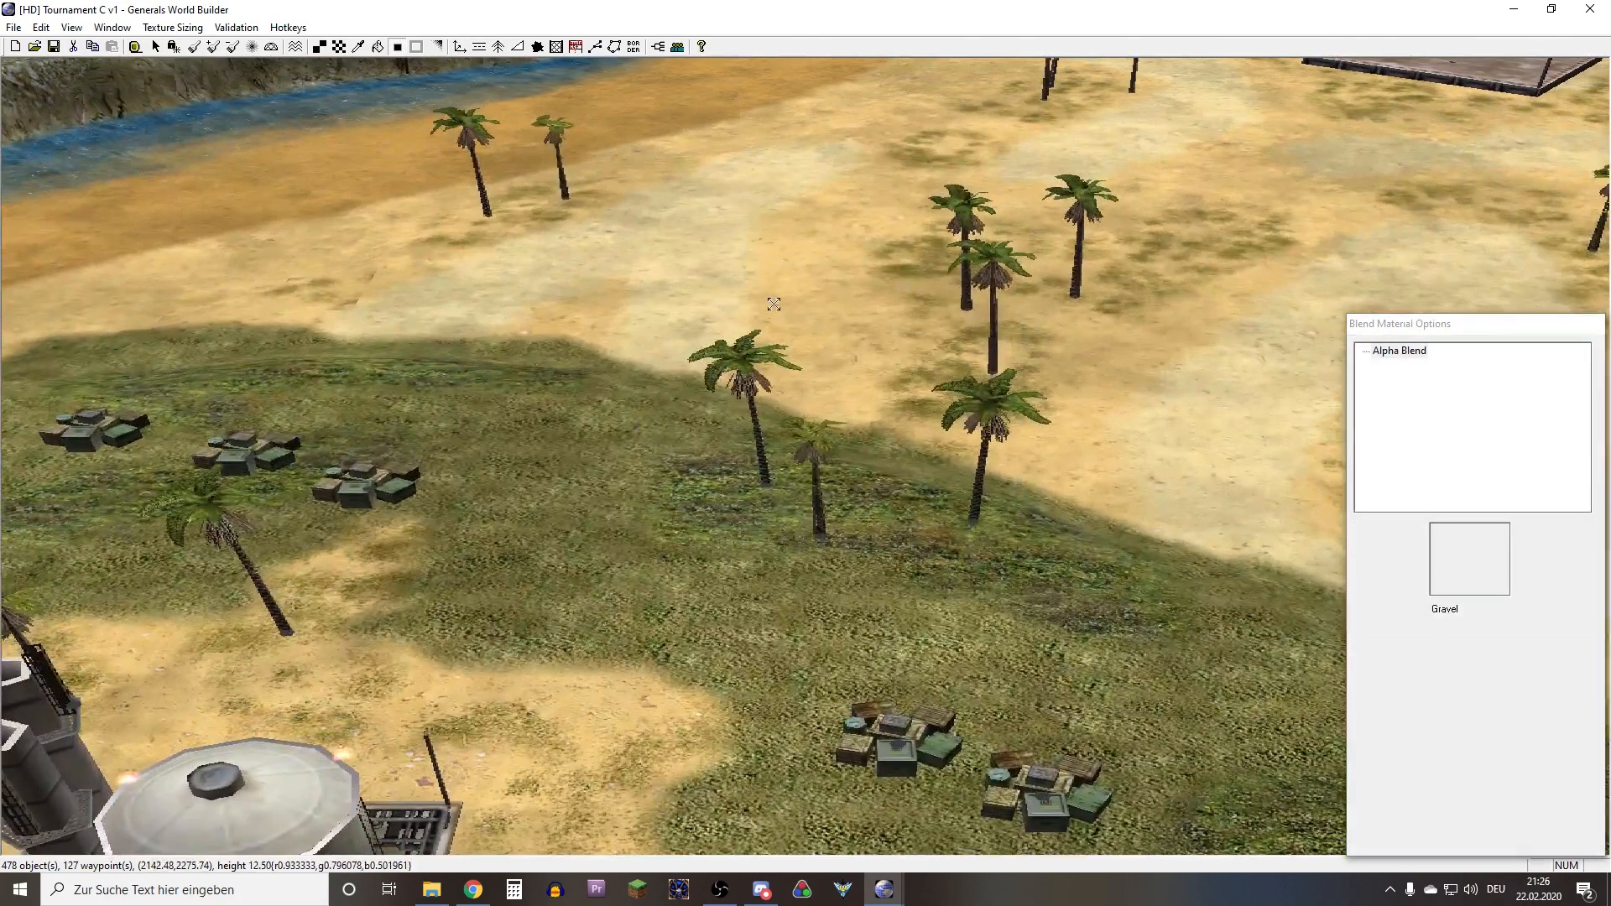
click(437, 48)
right_drag(712, 457, 811, 412)
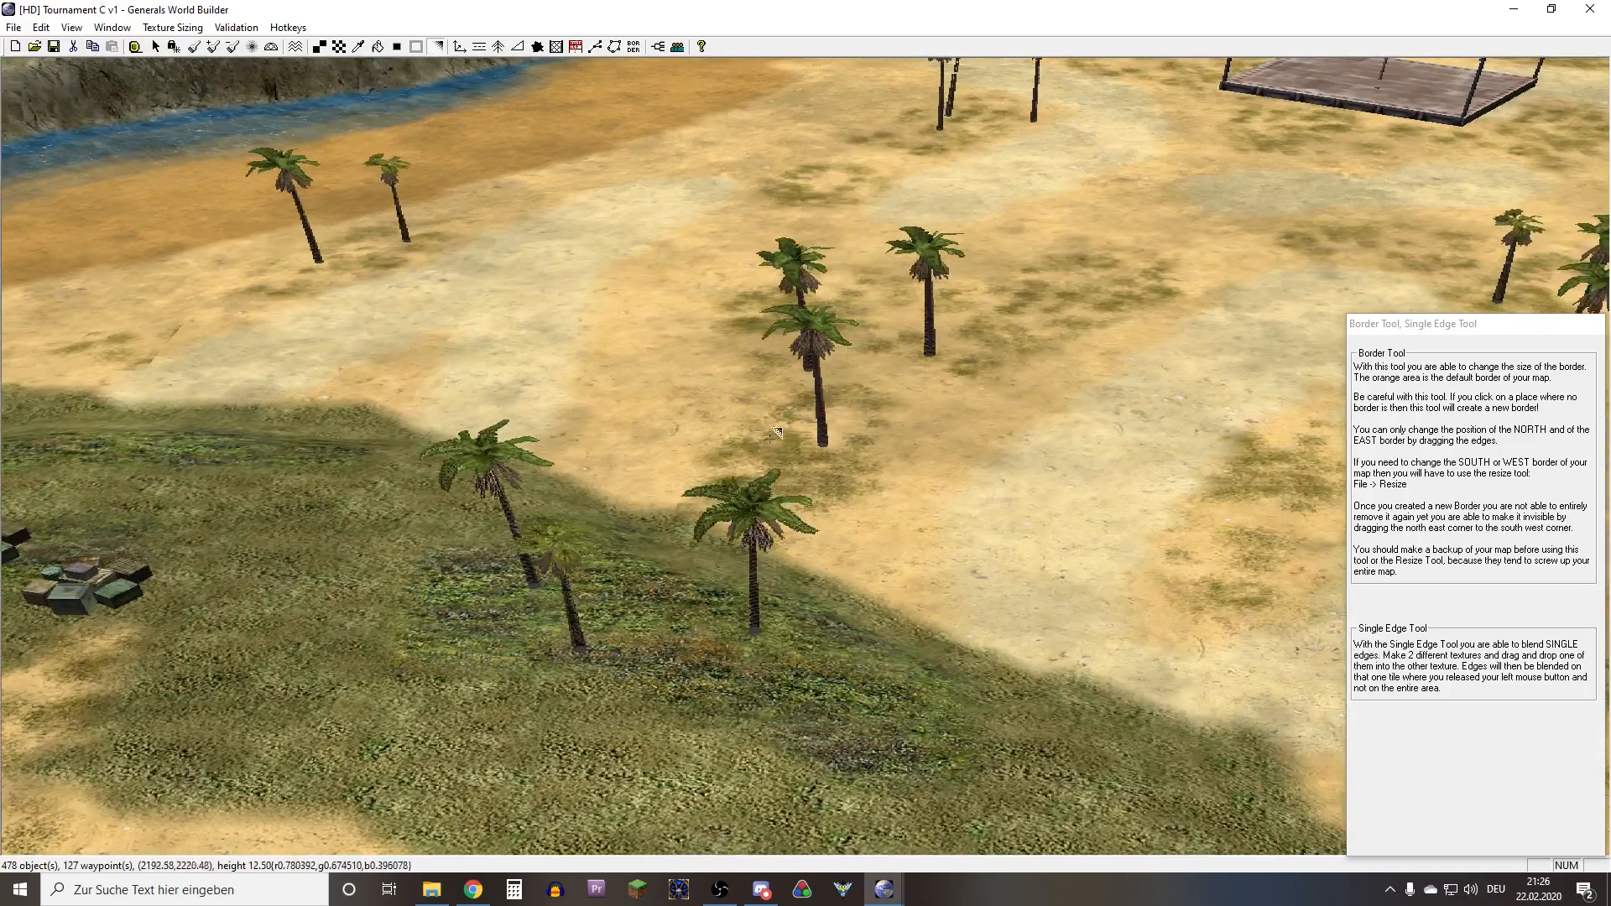
right_drag(739, 495, 451, 710)
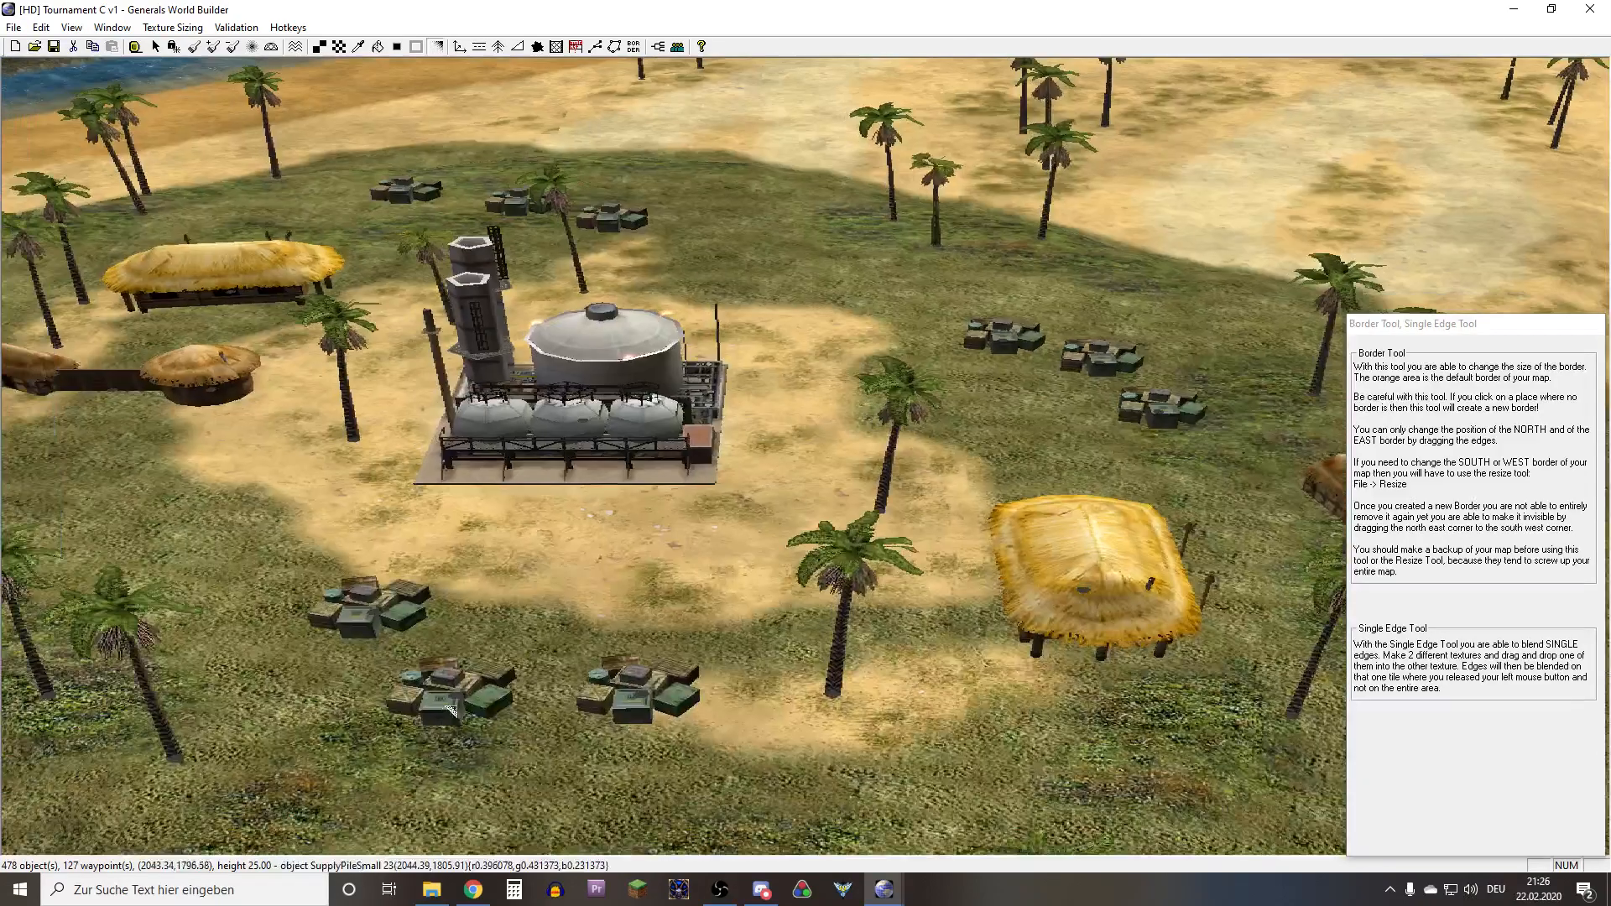
right_click(526, 547)
scroll(621, 555, down, 5)
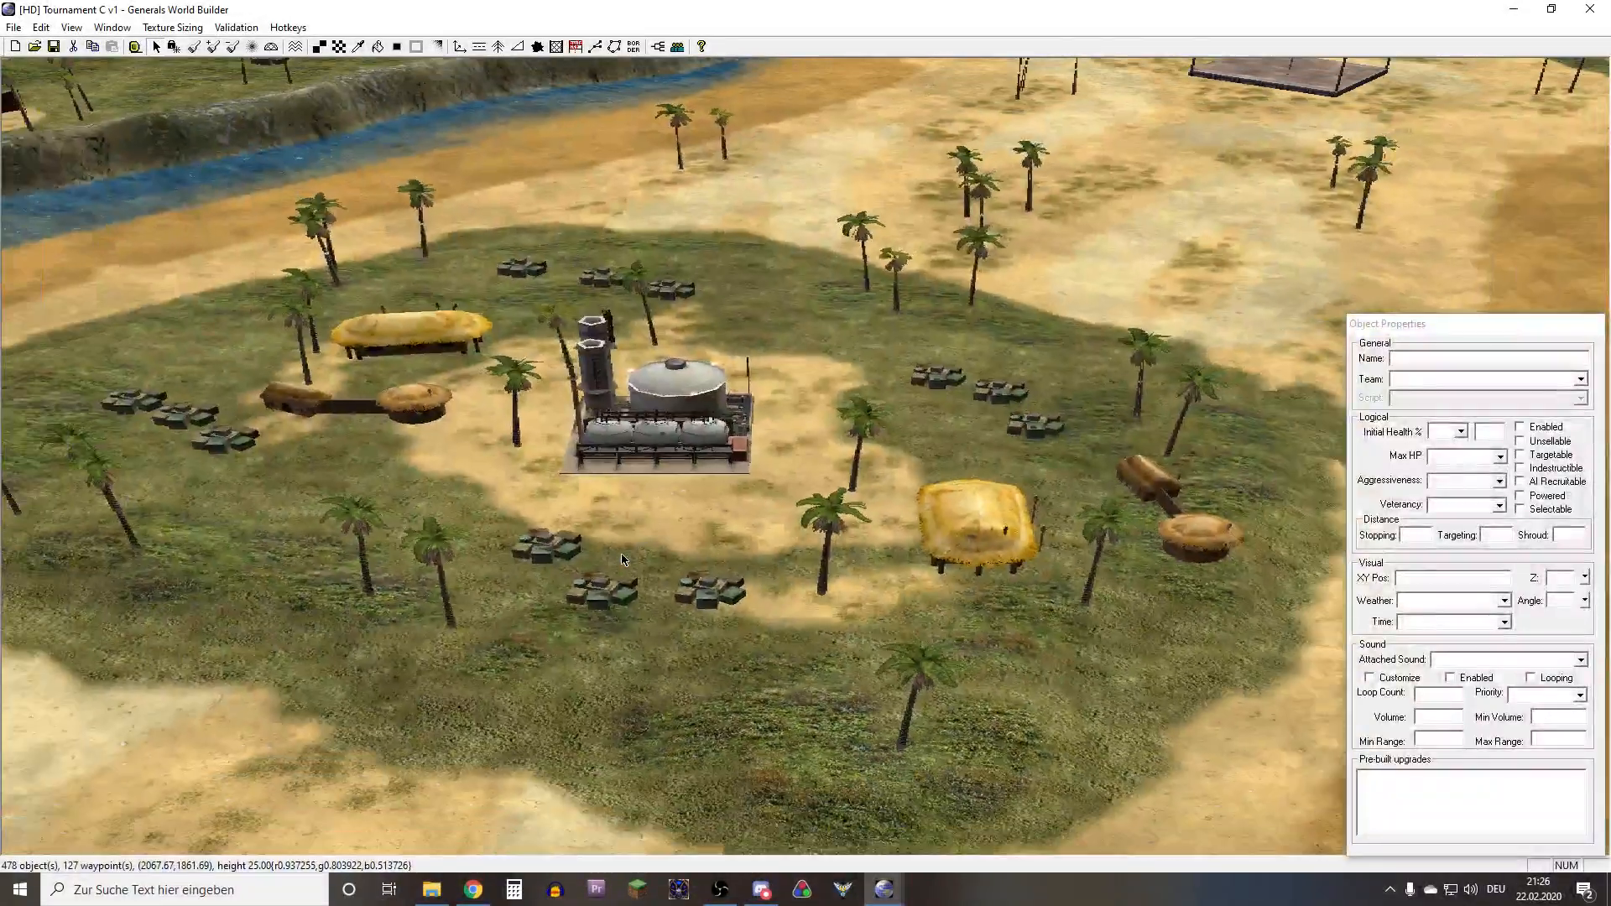
Examine the texture transition between grass and sand near the end of the dirt road up close
right_drag(621, 558, 577, 580)
scroll(683, 541, up, 5)
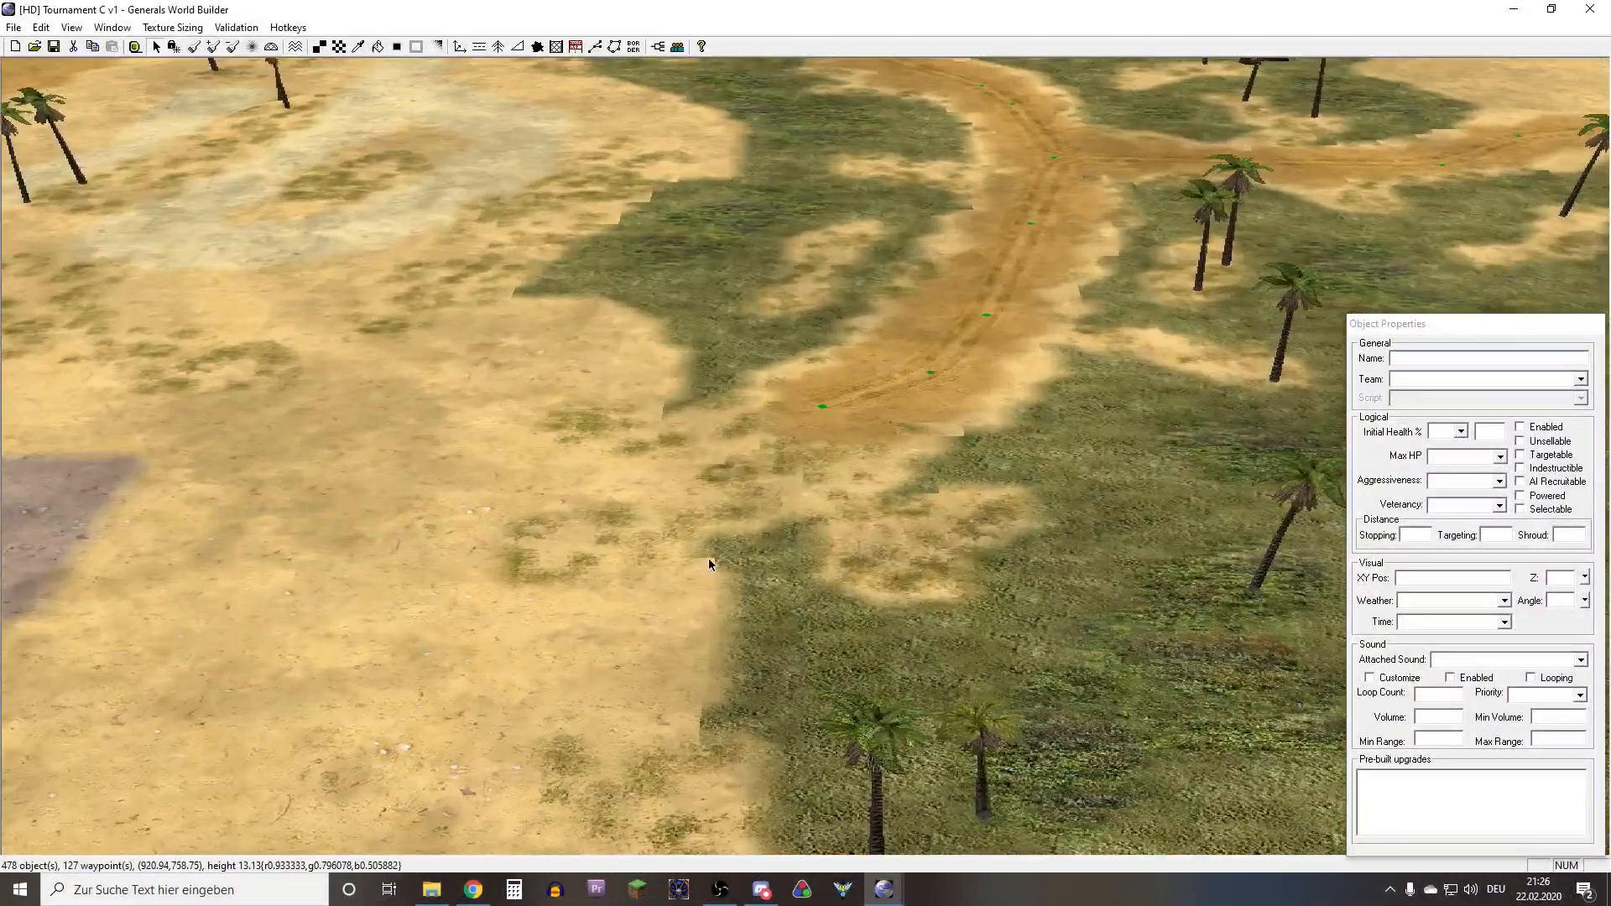
scroll(714, 571, up, 5)
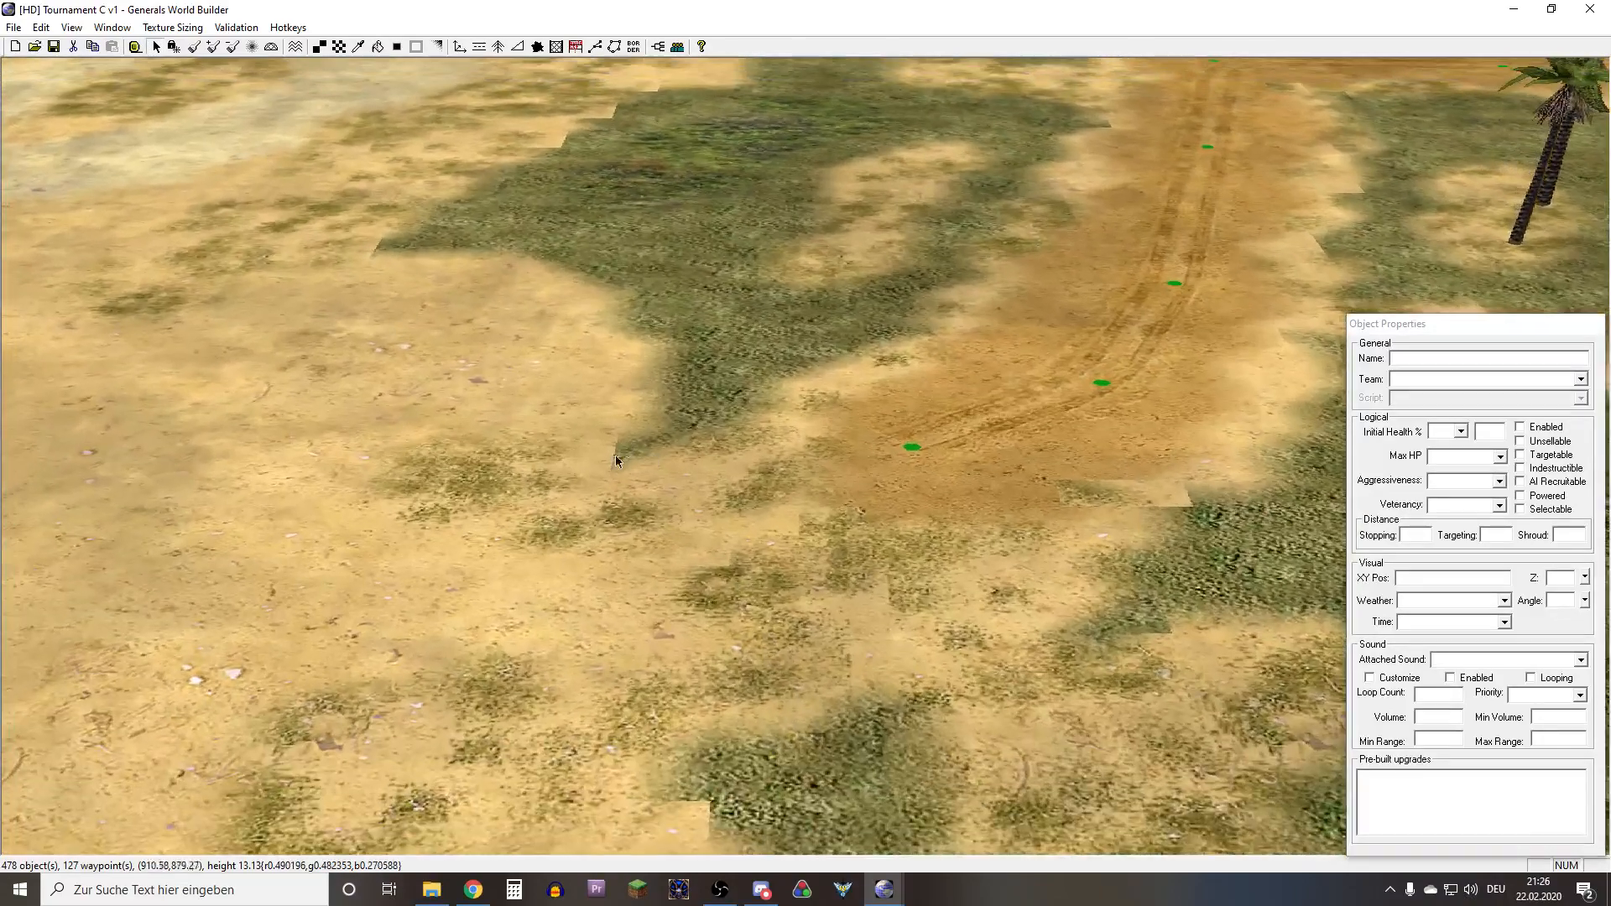
scroll(603, 511, up, 5)
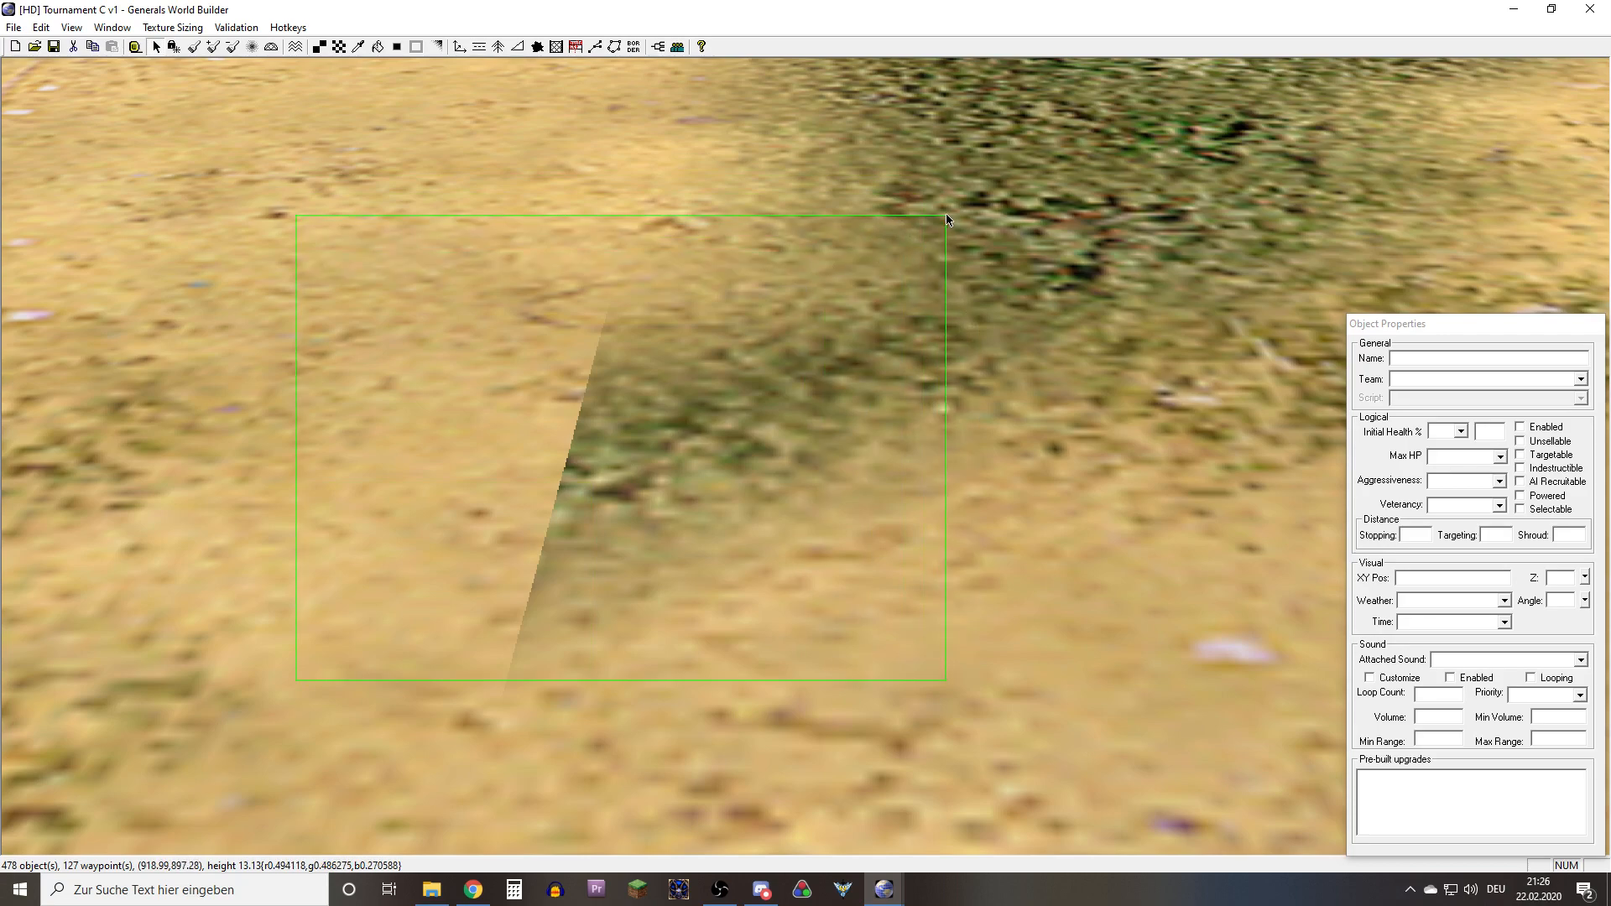
scroll(867, 415, down, 5)
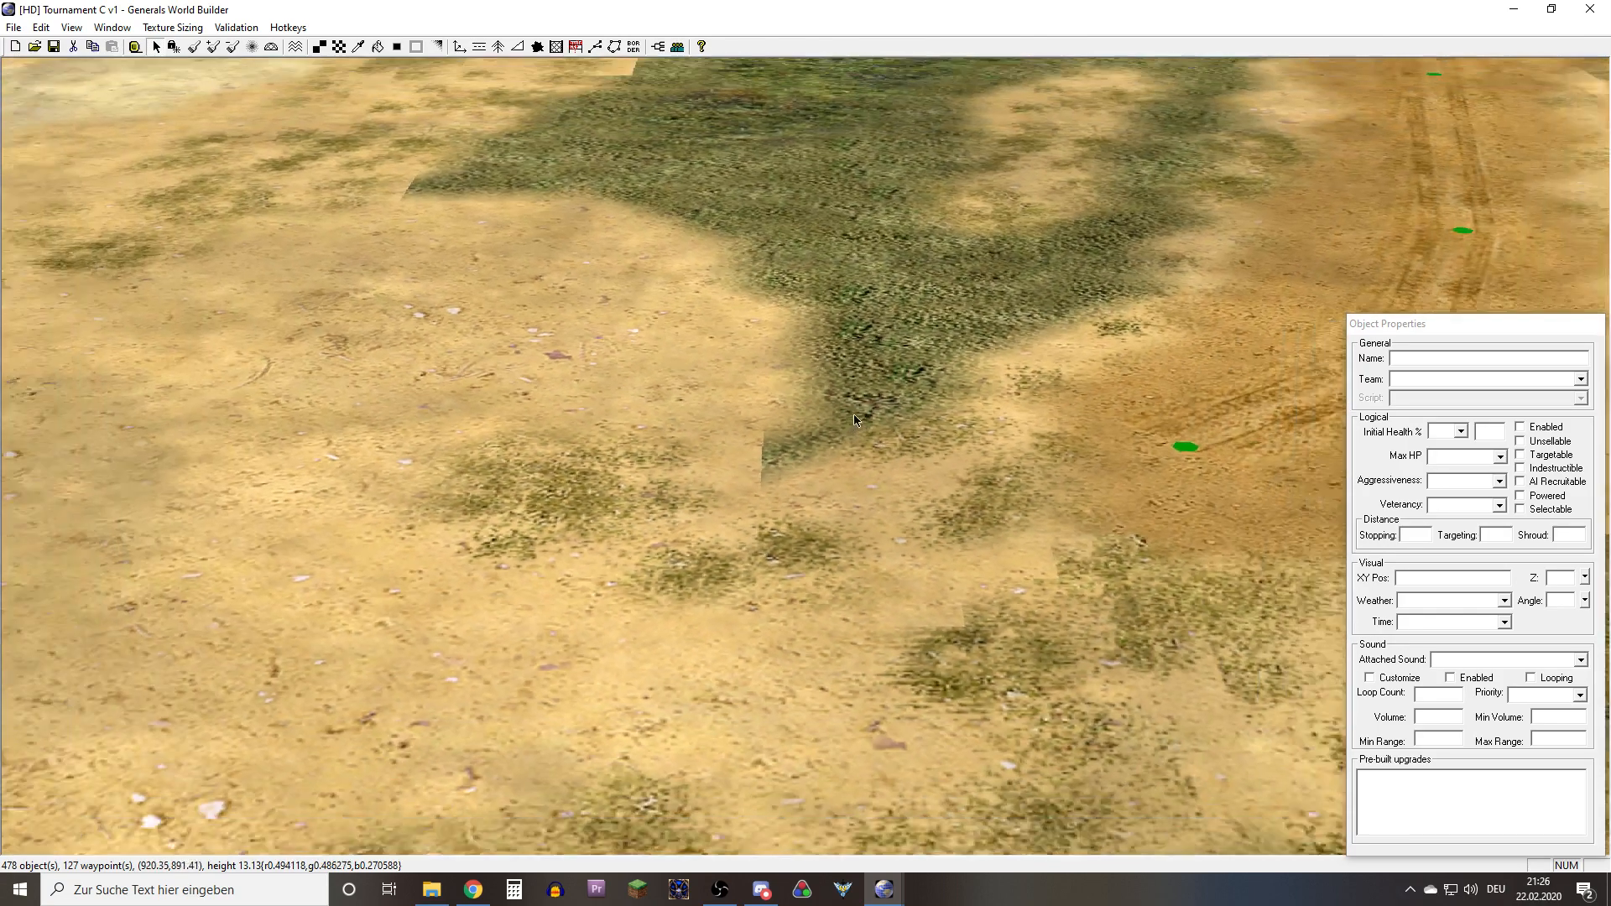
middle_drag(853, 415, 665, 383)
right_drag(665, 383, 728, 364)
Inspect how the grass and sand textures blend along both sides of the dirt road
scroll(728, 364, up, 6)
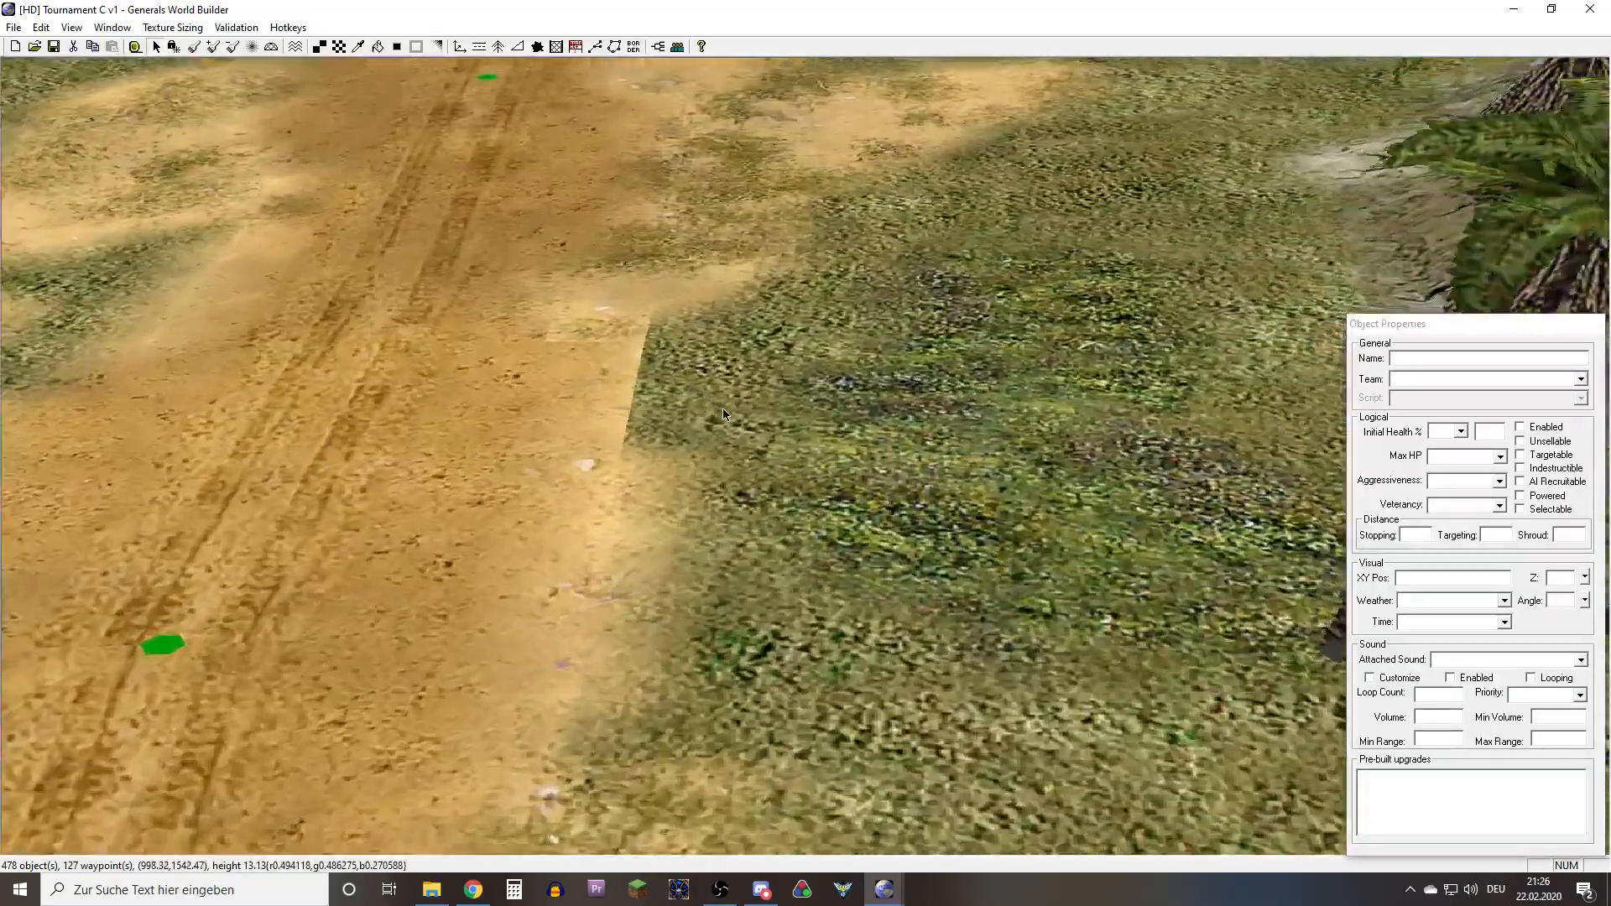
scroll(723, 409, up, 3)
middle_drag(681, 376, 504, 612)
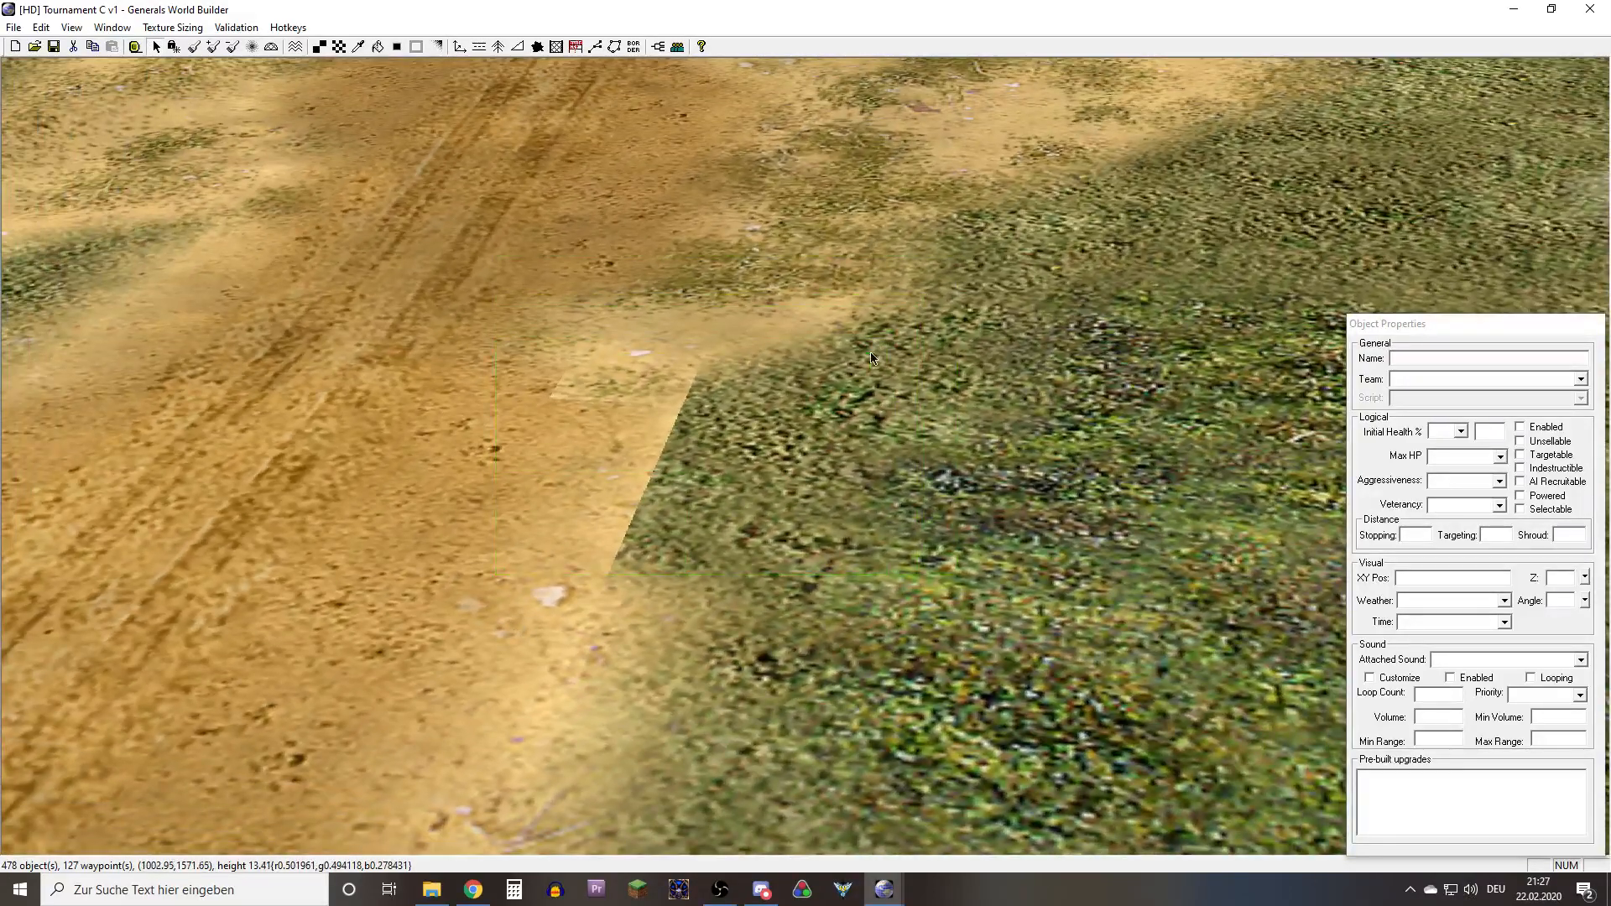
middle_drag(547, 344, 119, 353)
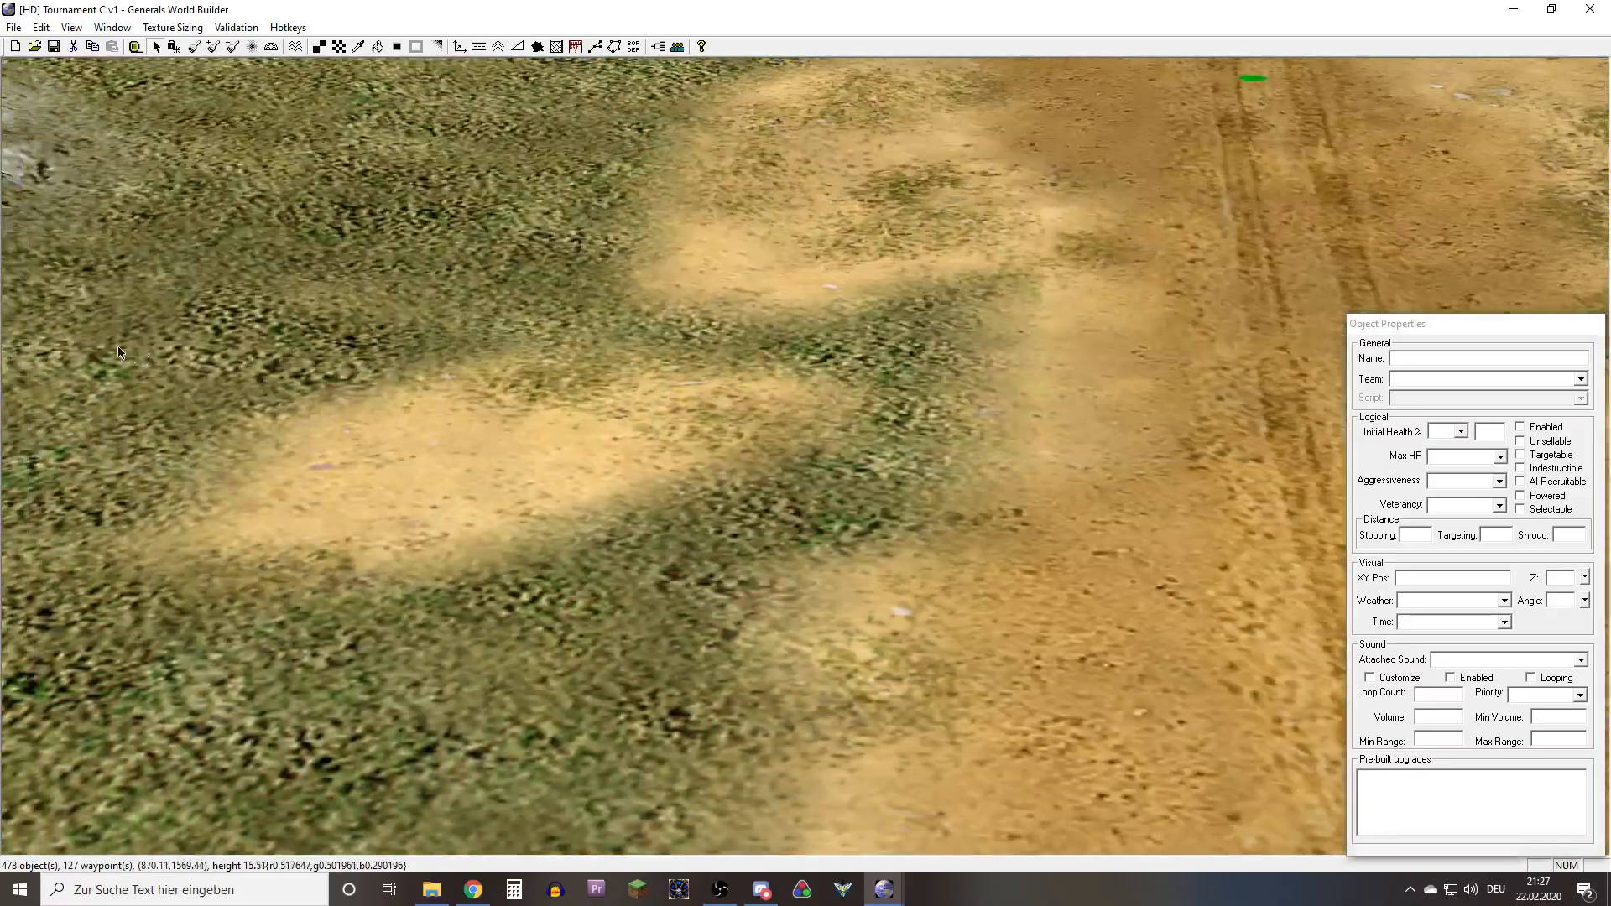
mouse_move(263, 380)
middle_down()
mouse_move(889, 376)
mouse_move(739, 470)
mouse_move(588, 547)
mouse_move(630, 295)
mouse_move(804, 50)
middle_up()
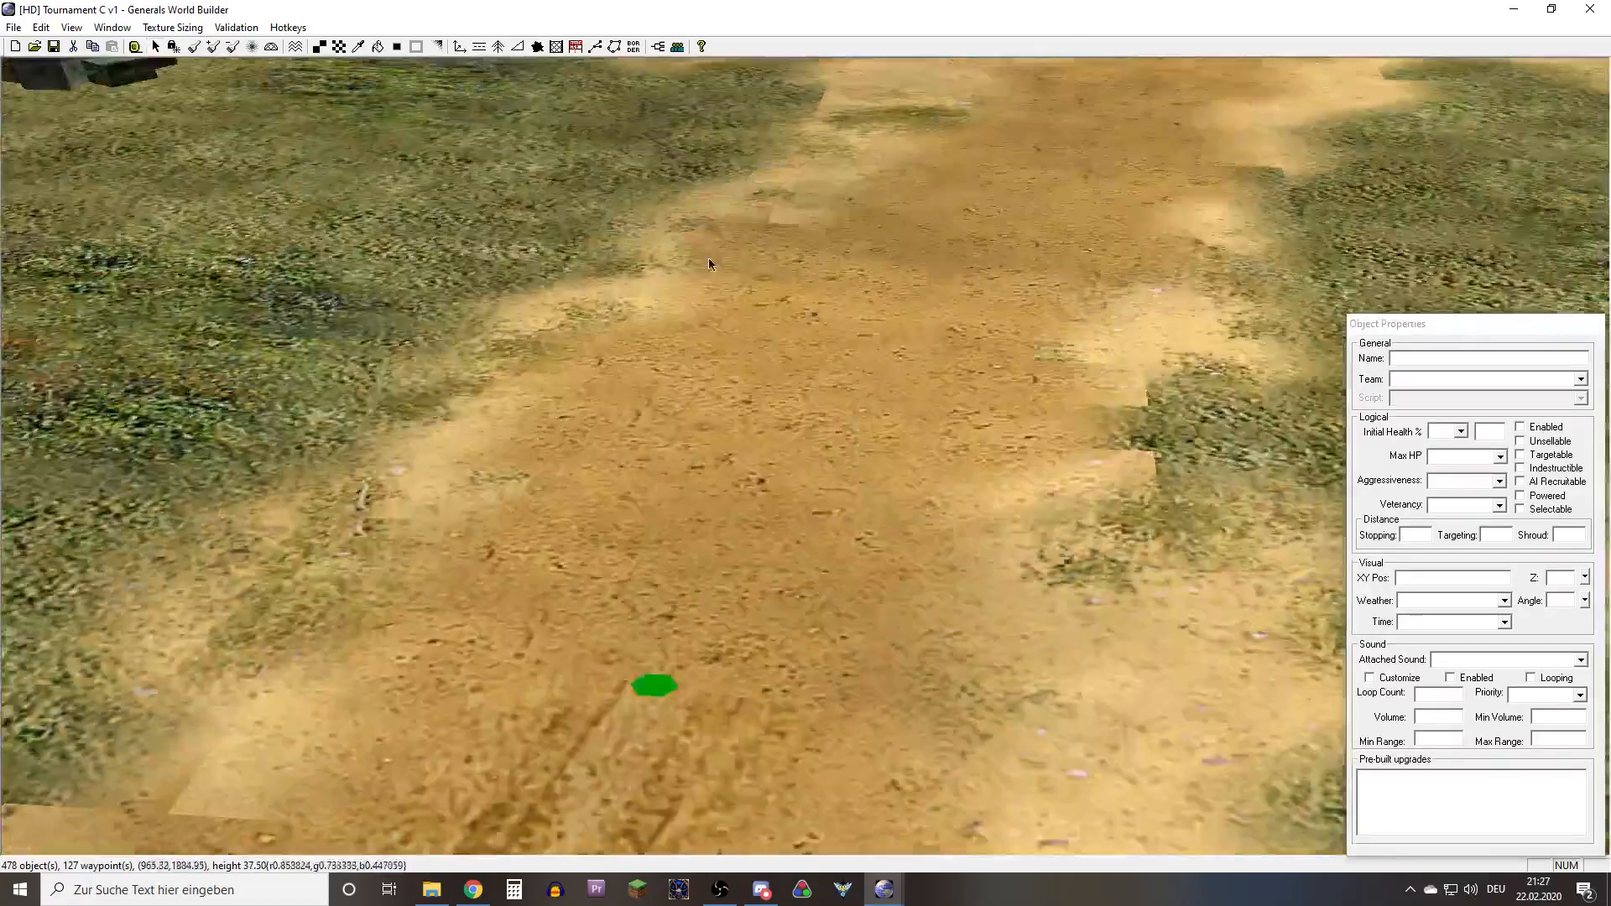
middle_drag(708, 263, 698, 251)
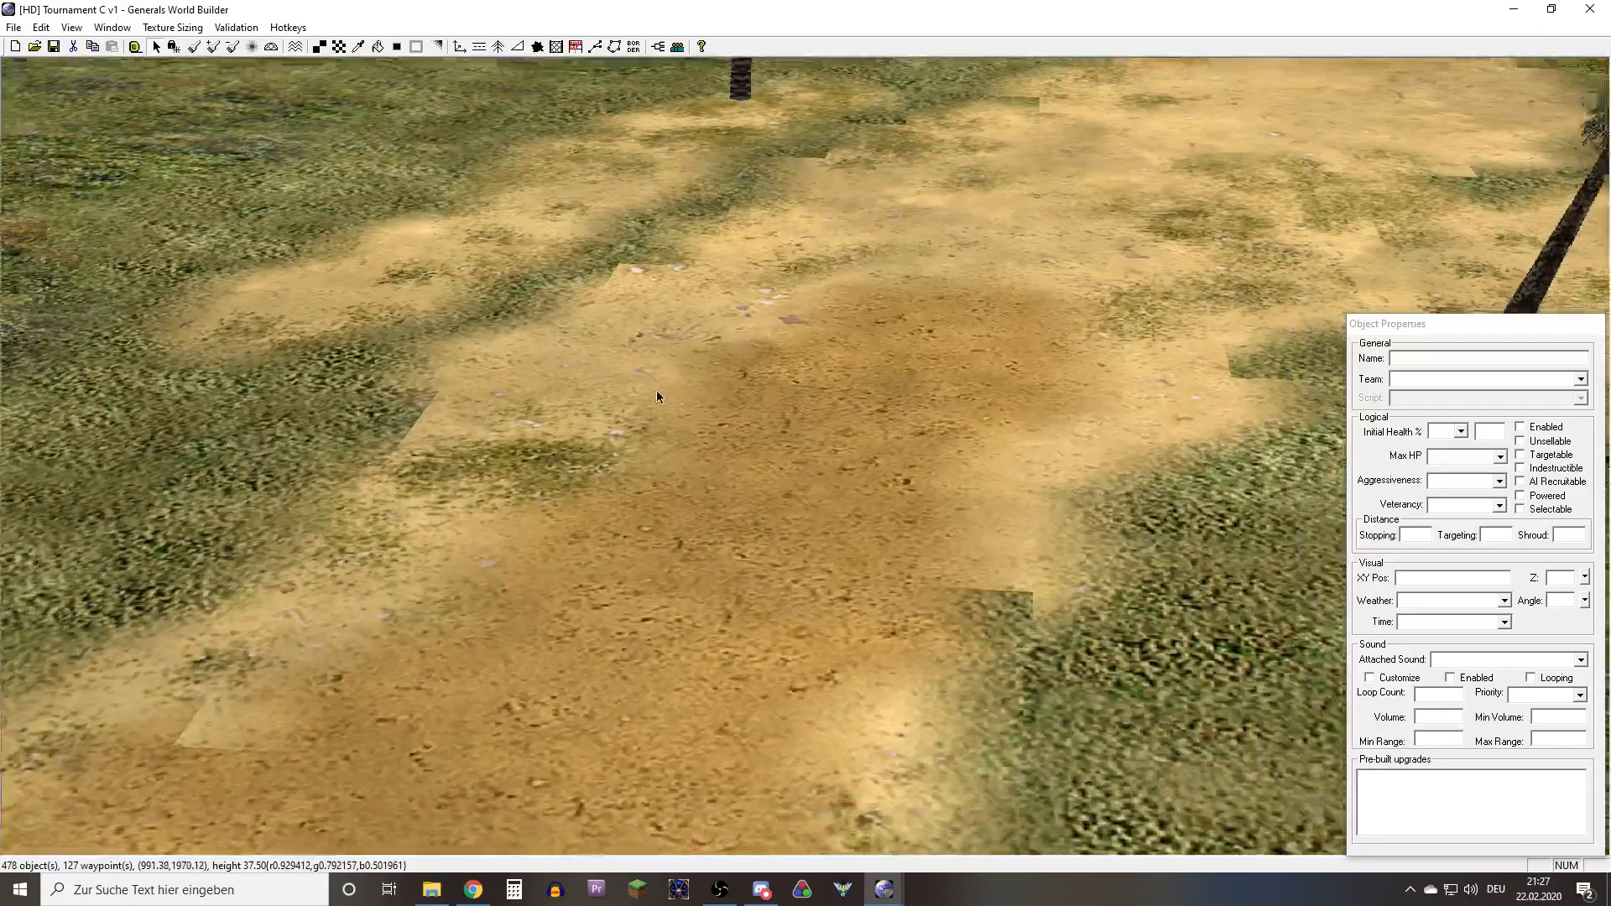
Survey the whole Tournament C island map from a distance, including its opposite side
scroll(659, 398, down, 3)
scroll(663, 401, down, 8)
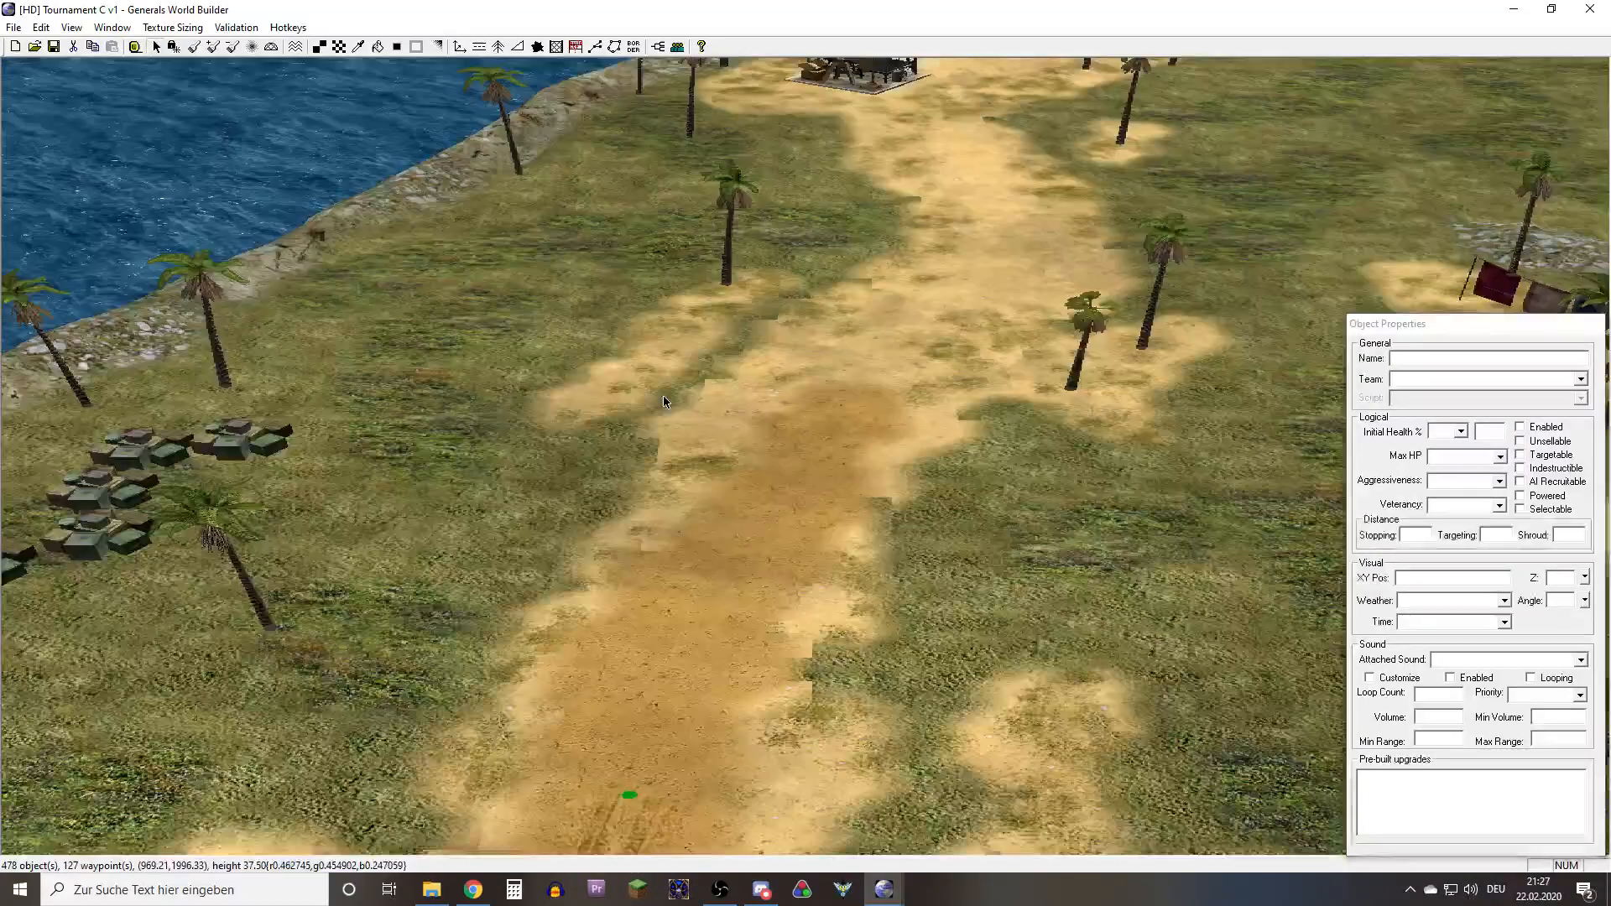
scroll(663, 446, down, 10)
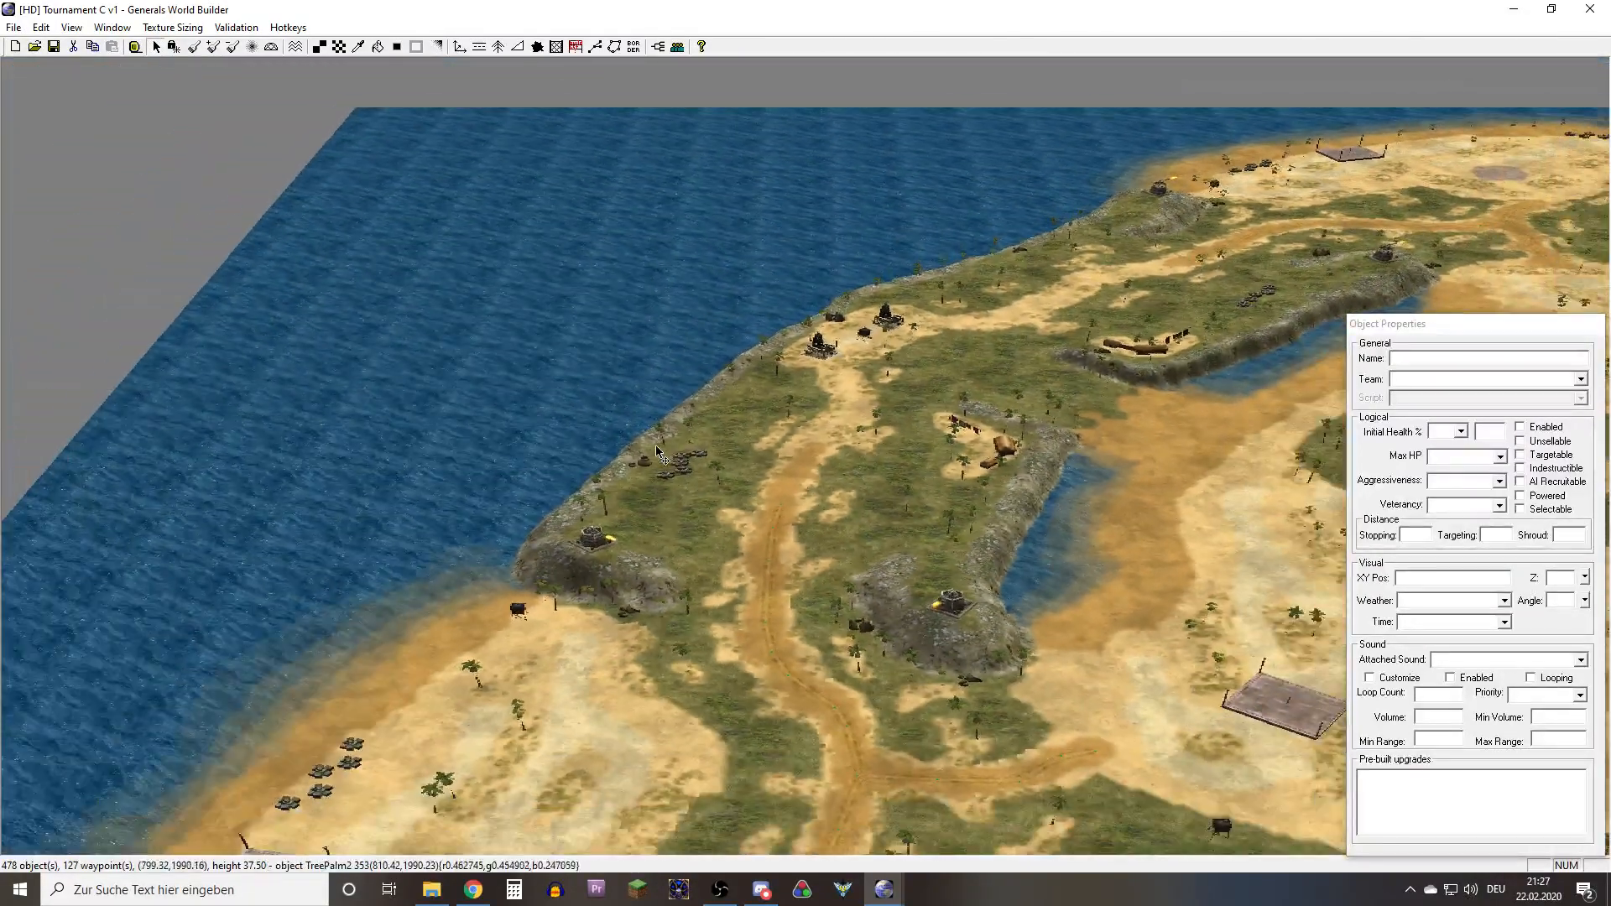
scroll(640, 464, down, 4)
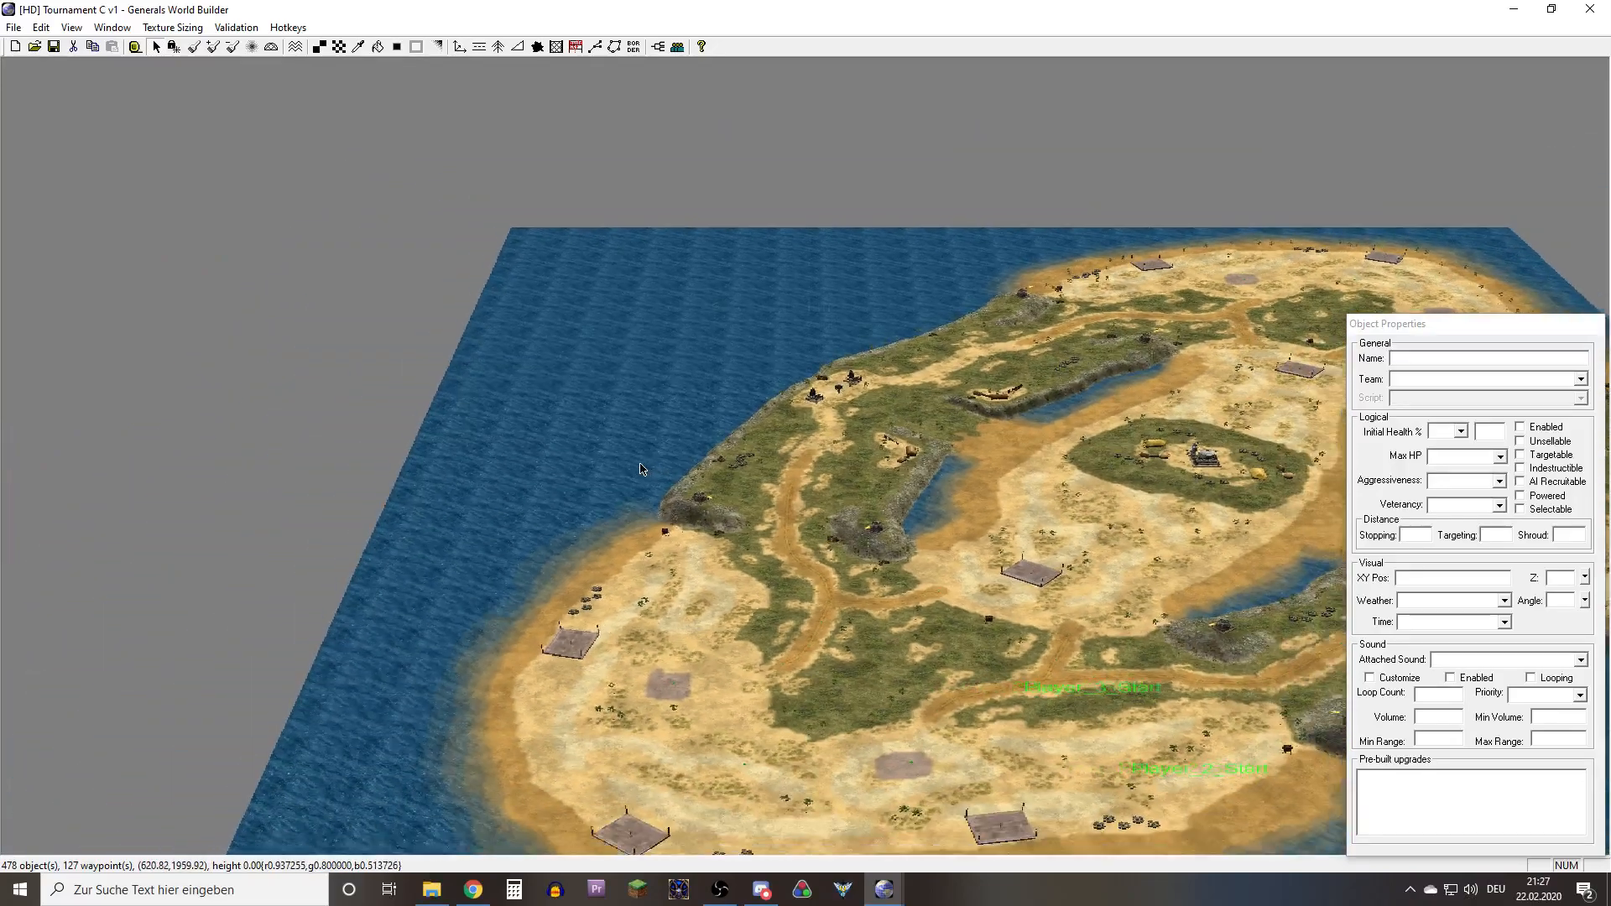
right_drag(692, 443, 938, 511)
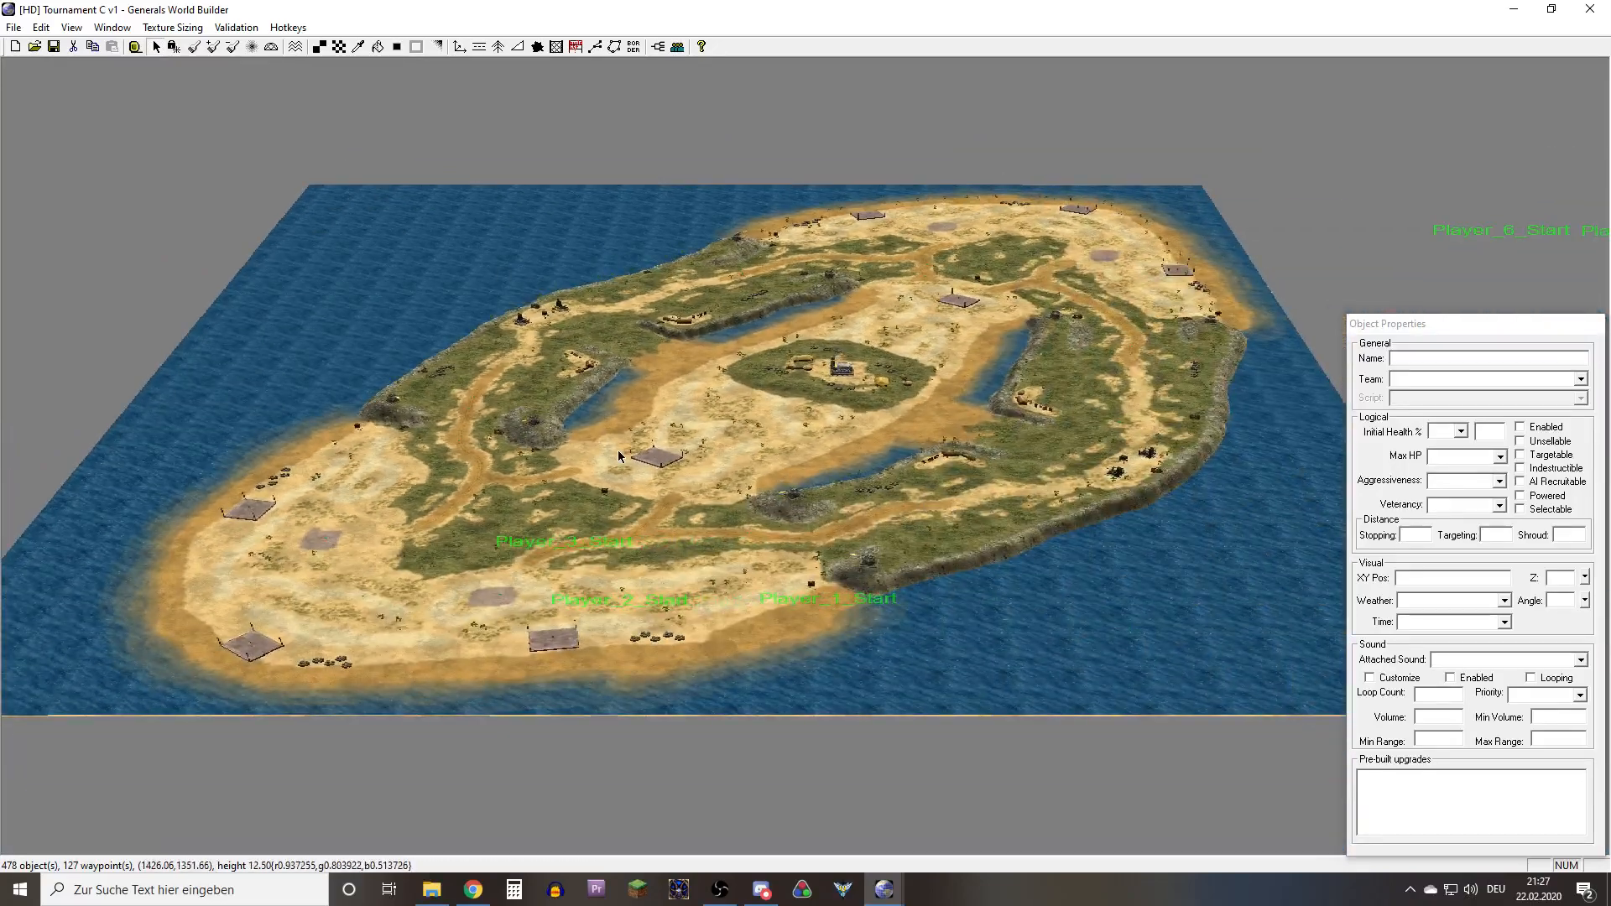
right_drag(719, 491, 871, 518)
right_drag(1022, 564, 1313, 517)
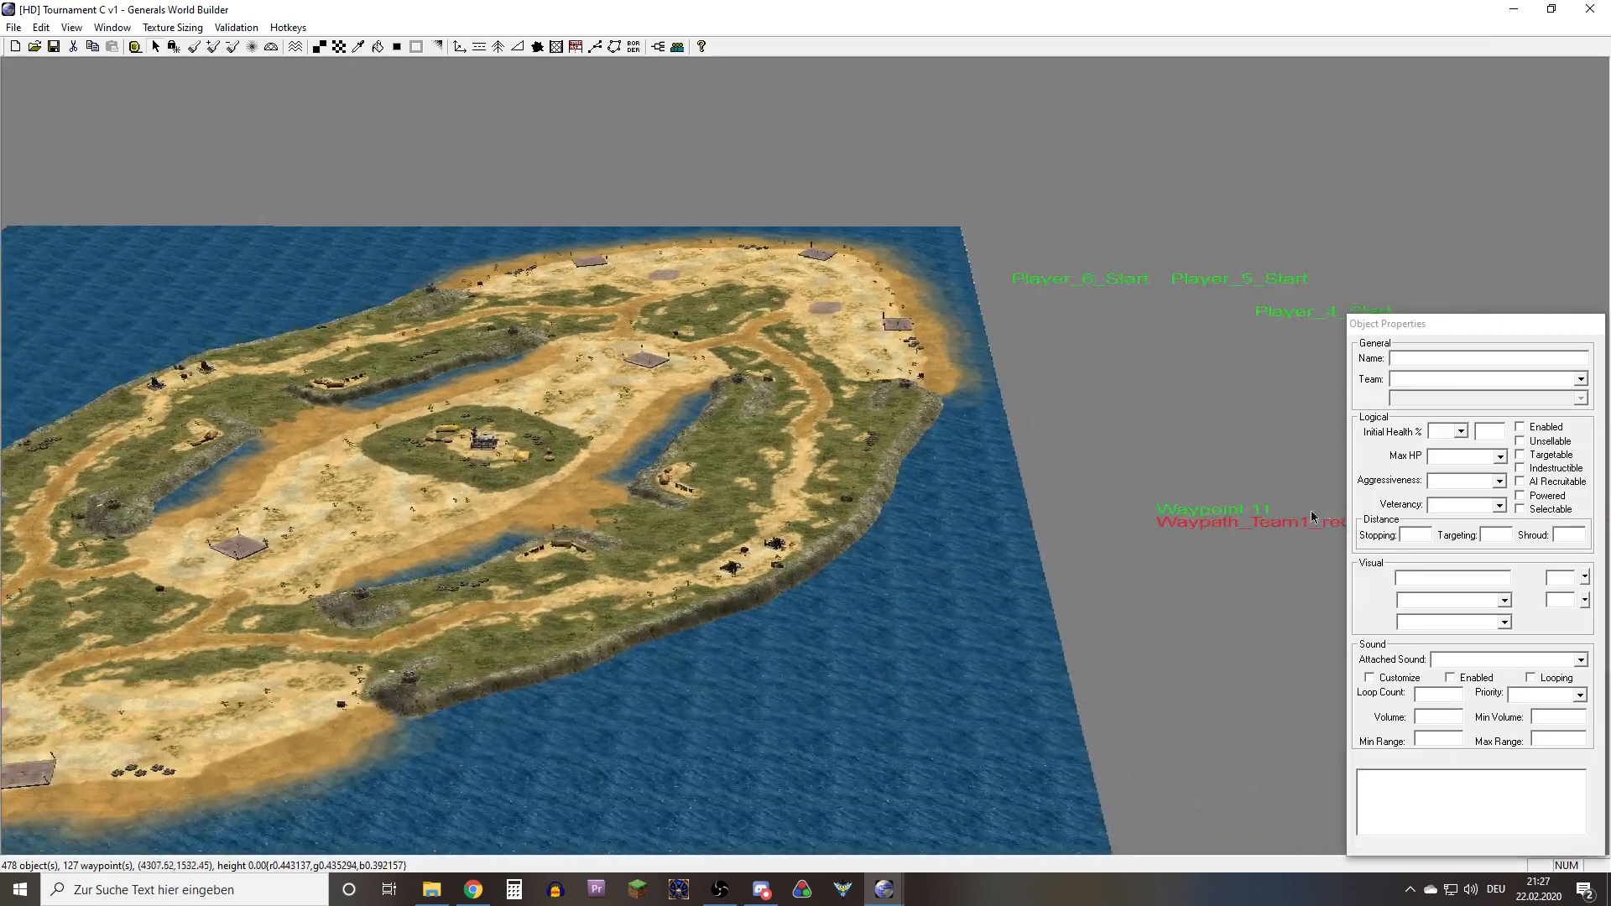
Examine the grass tile edges beside the dirt road on the island's opposite side up close
scroll(735, 584, up, 10)
right_drag(748, 554, 798, 345)
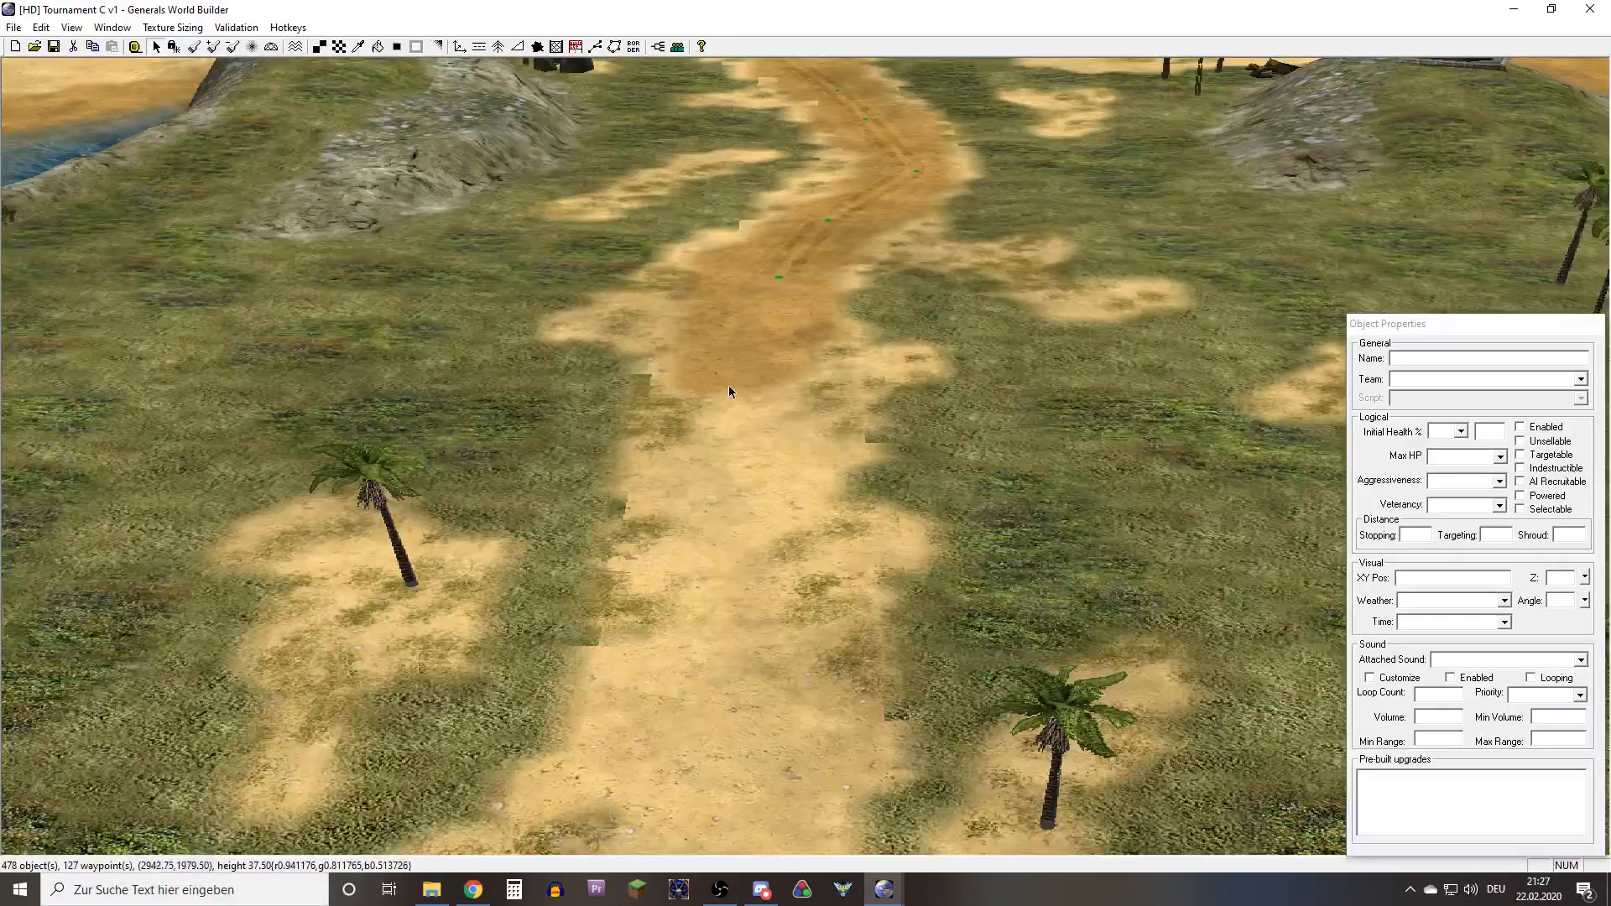
scroll(727, 385, up, 1)
scroll(687, 585, up, 5)
right_drag(691, 590, 663, 533)
scroll(829, 515, up, 1)
scroll(847, 501, up, 5)
scroll(848, 433, up, 5)
scroll(797, 614, up, 5)
drag(255, 705, 482, 591)
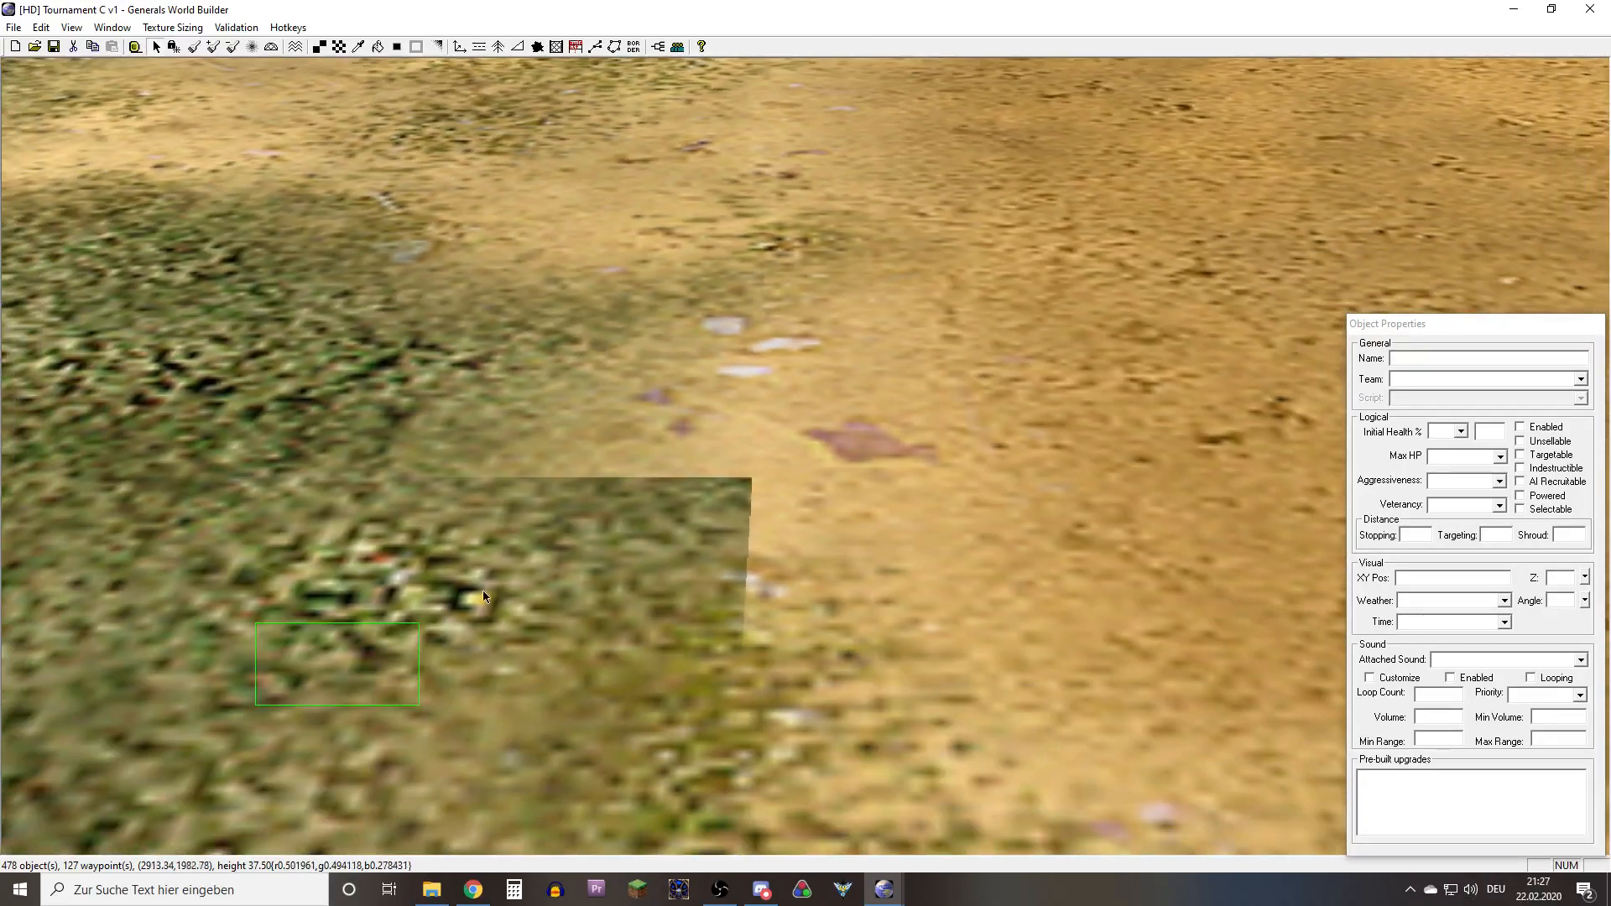
drag(1039, 302, 1043, 311)
scroll(1007, 386, down, 5)
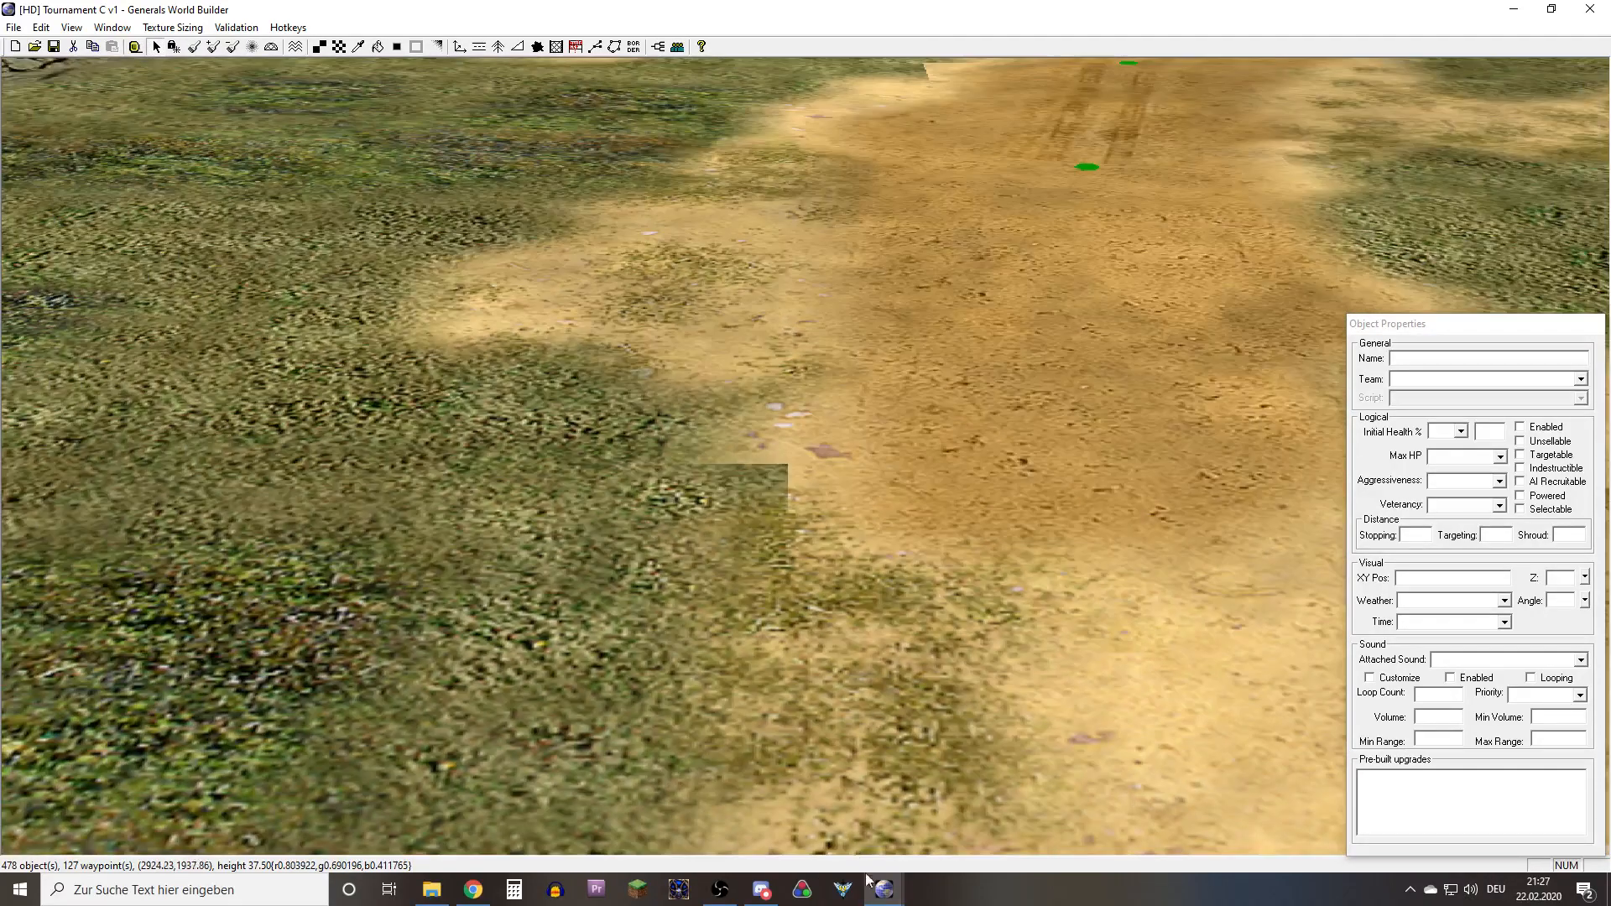
Switch to the World Builder window with the Blasted Lands map and survey the whole map
mouse_move(883, 889)
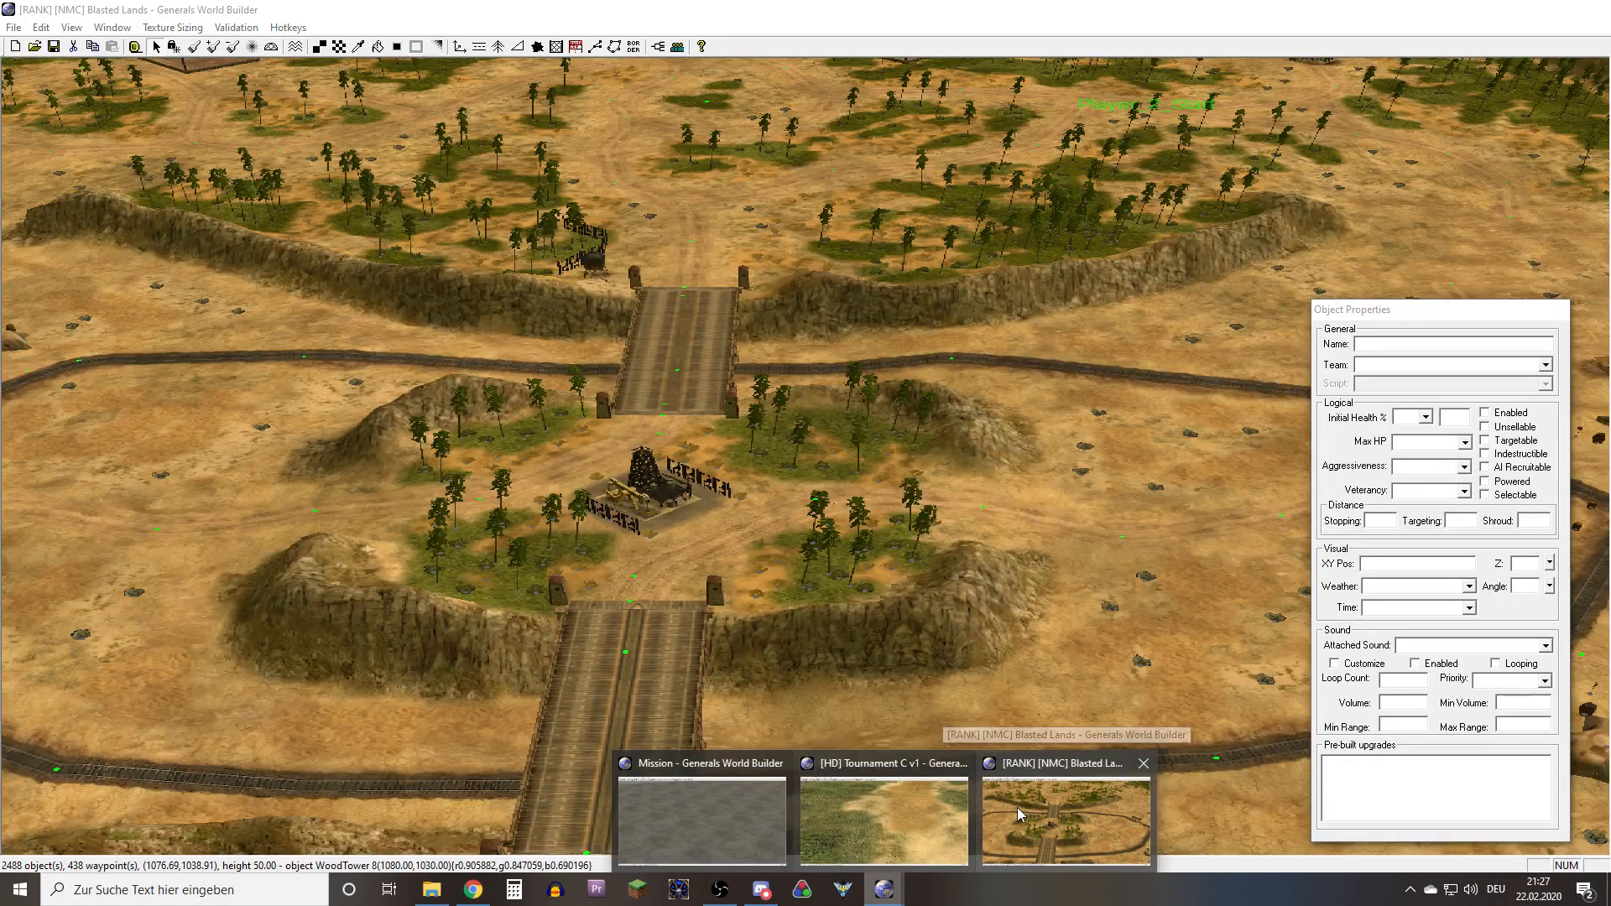
click(1019, 814)
scroll(766, 534, up, 2)
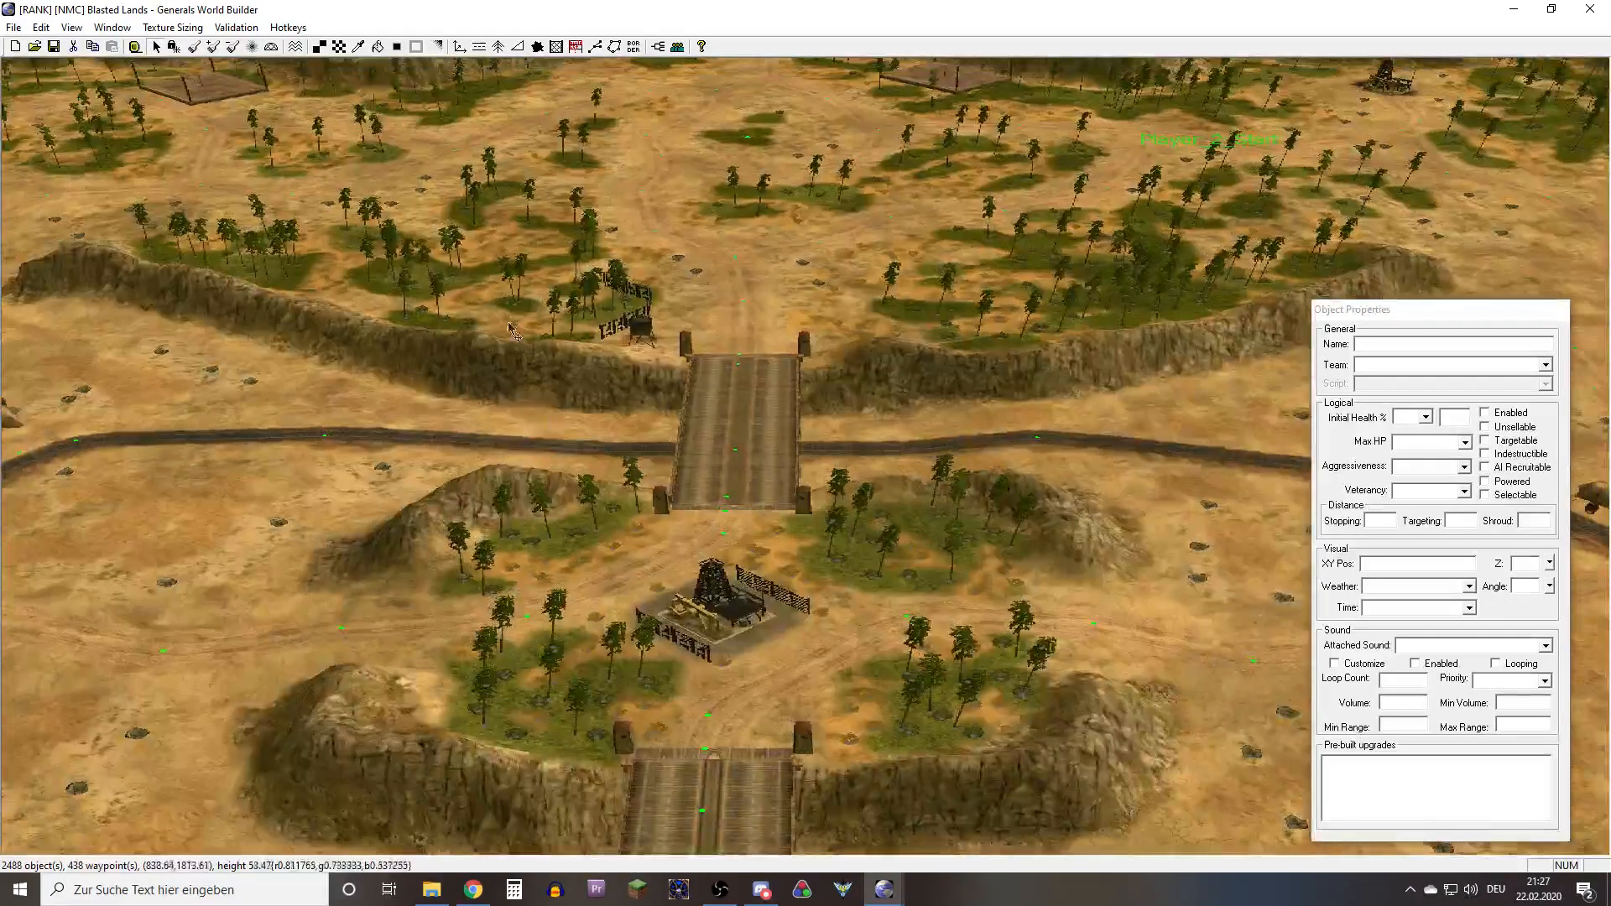
right_drag(508, 324, 518, 506)
scroll(537, 459, down, 10)
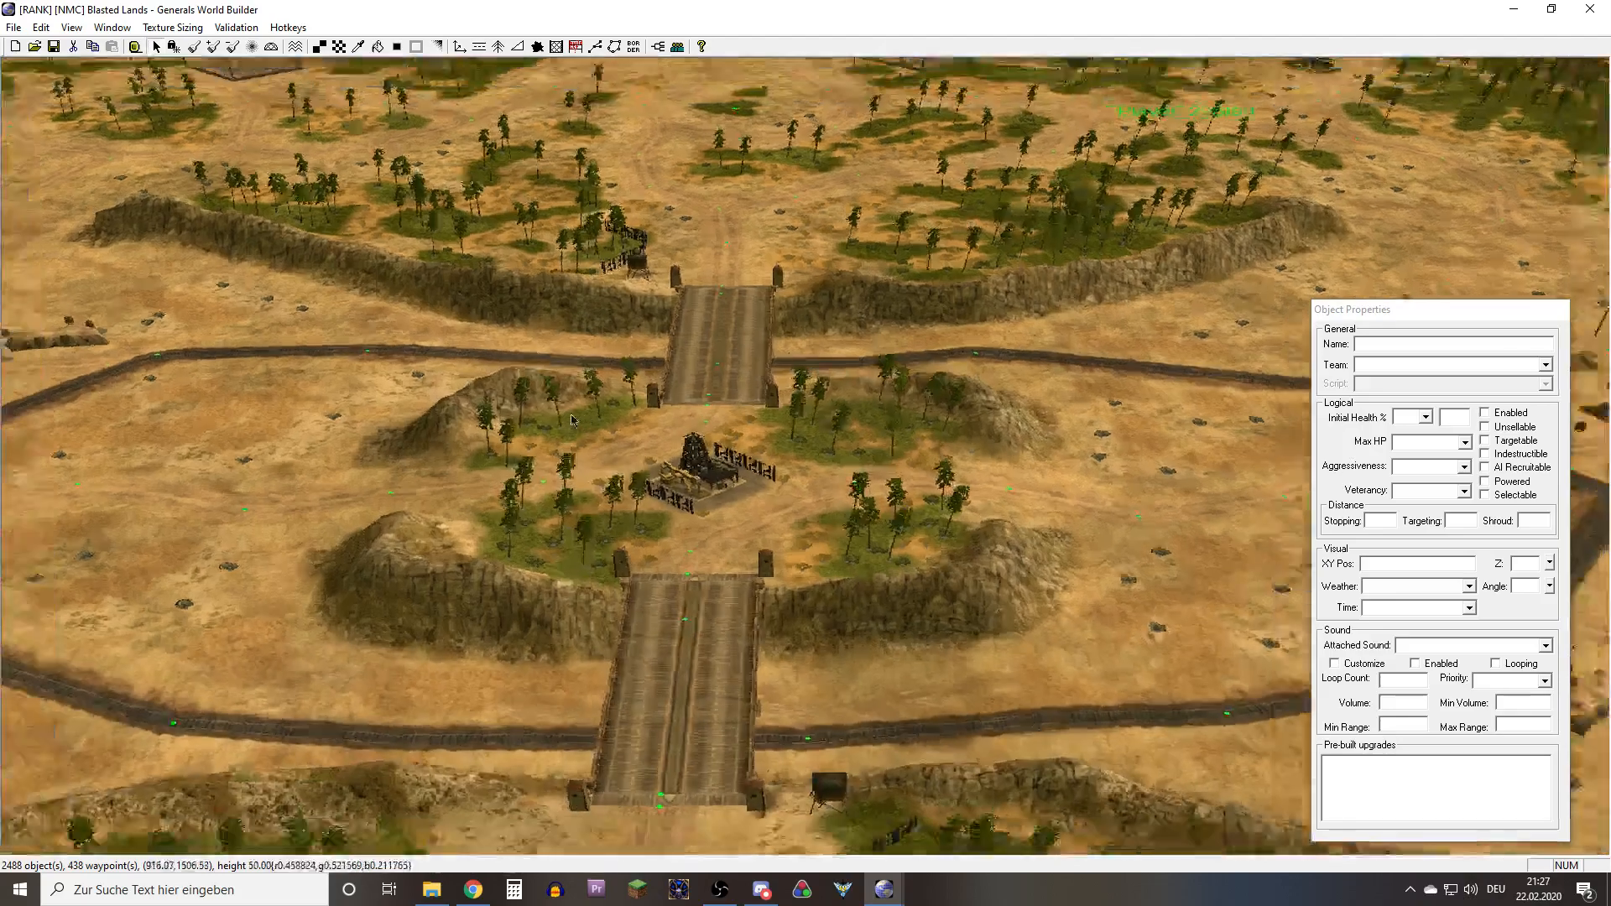
scroll(576, 444, down, 1)
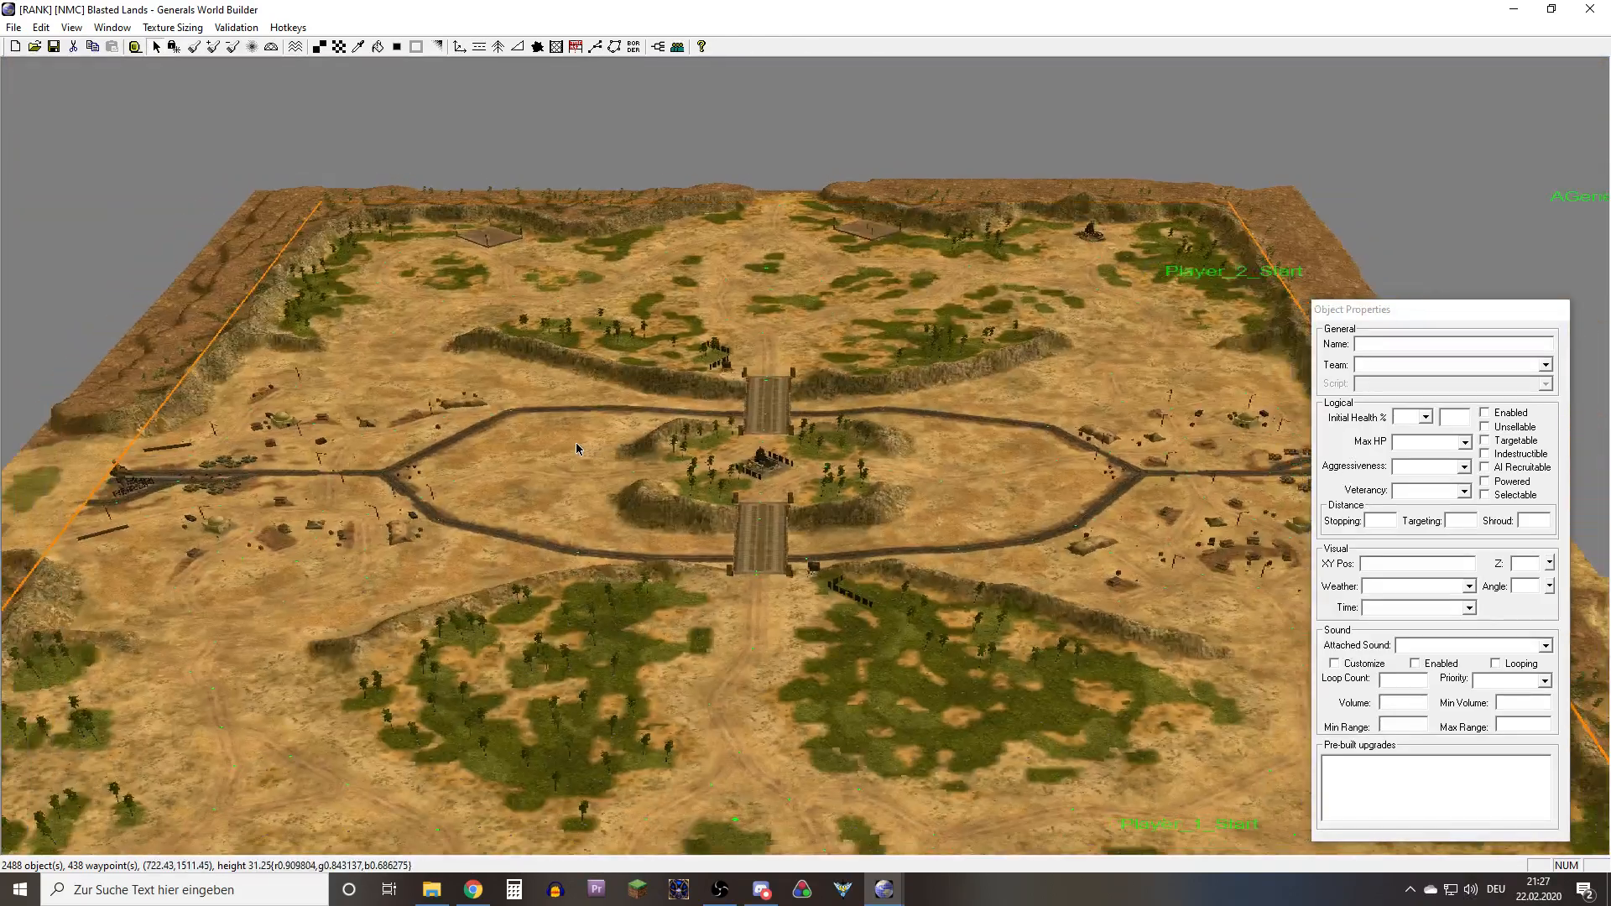
right_drag(800, 345, 755, 449)
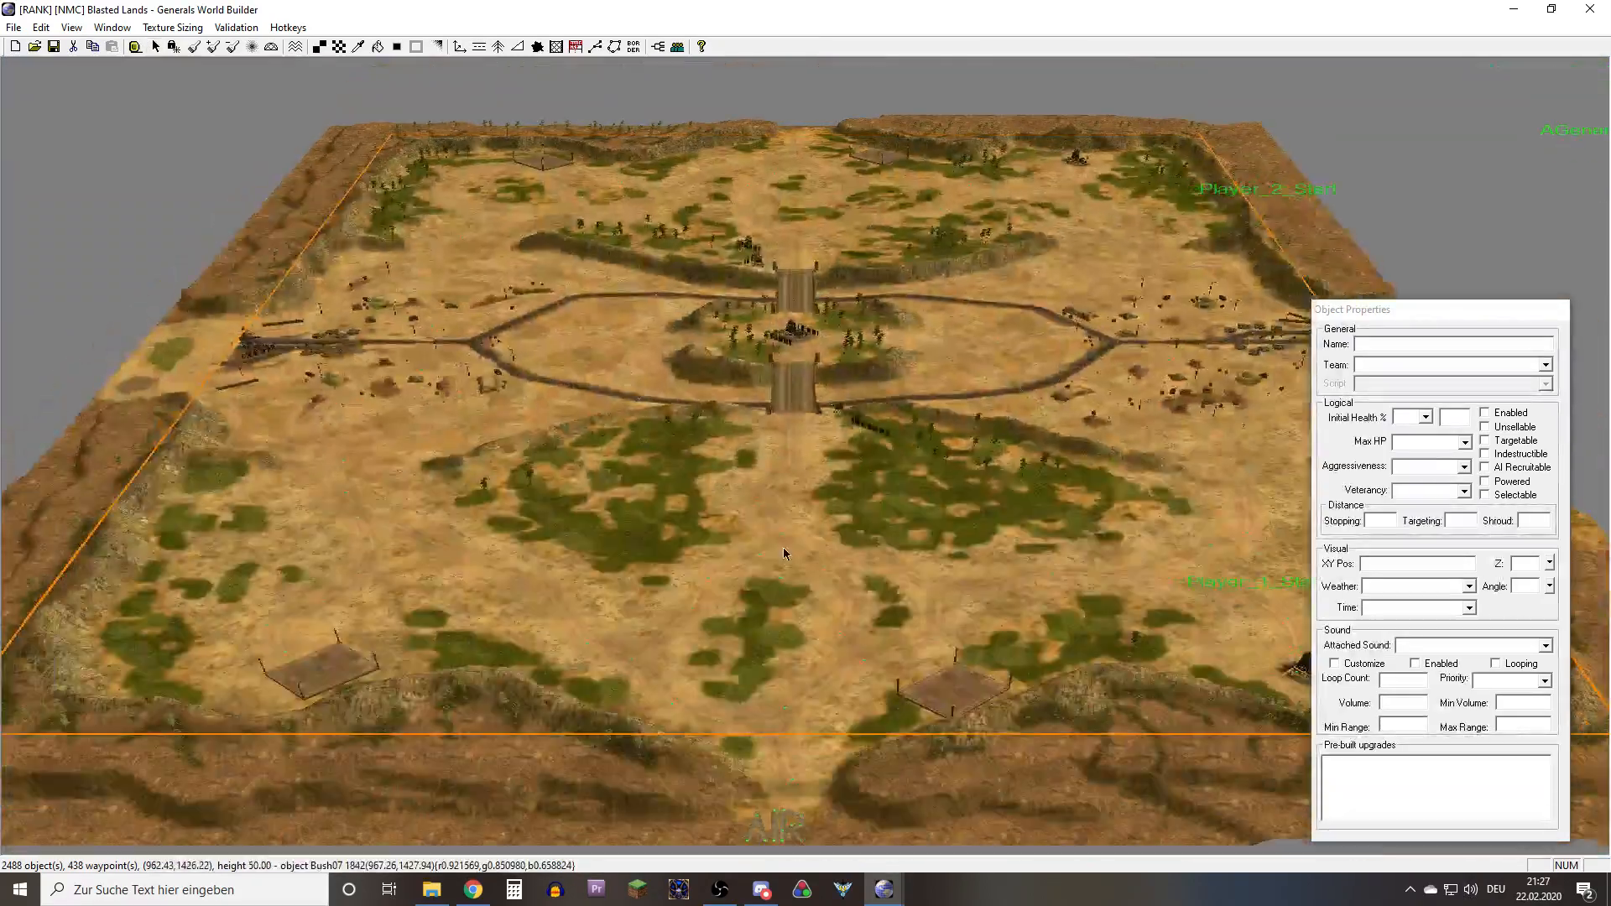
Examine the texture tile edges of the grass patch beside the track junction near the AIR lettering on Blasted Lands
scroll(801, 503, up, 8)
scroll(800, 503, up, 8)
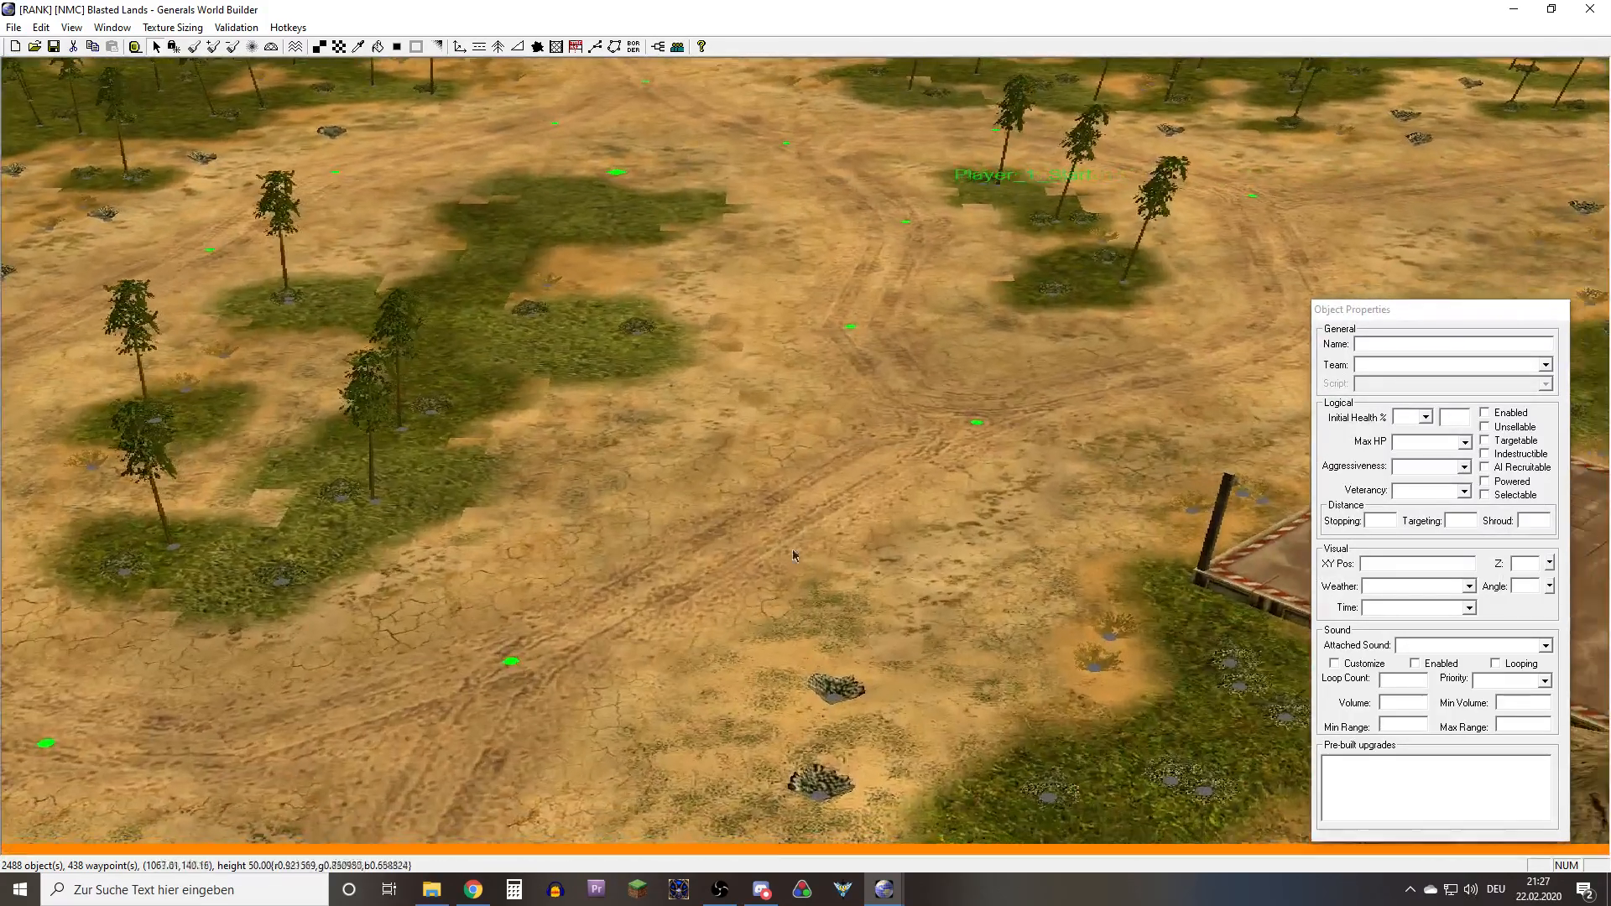
right_drag(794, 554, 742, 424)
scroll(789, 625, up, 2)
scroll(784, 631, up, 5)
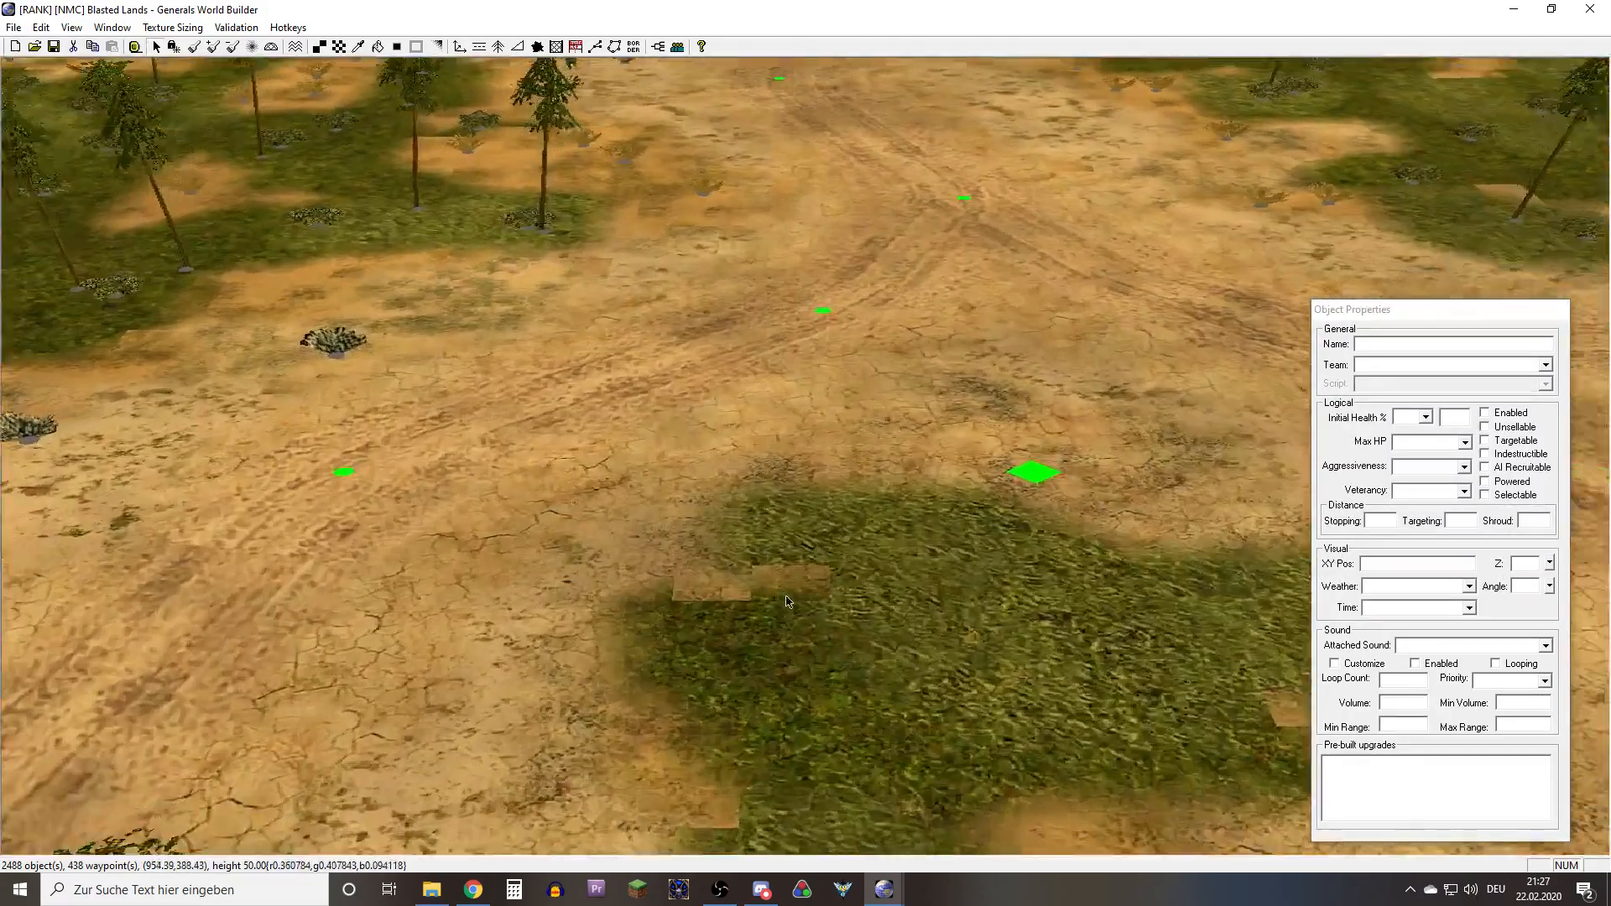
right_drag(631, 343, 606, 539)
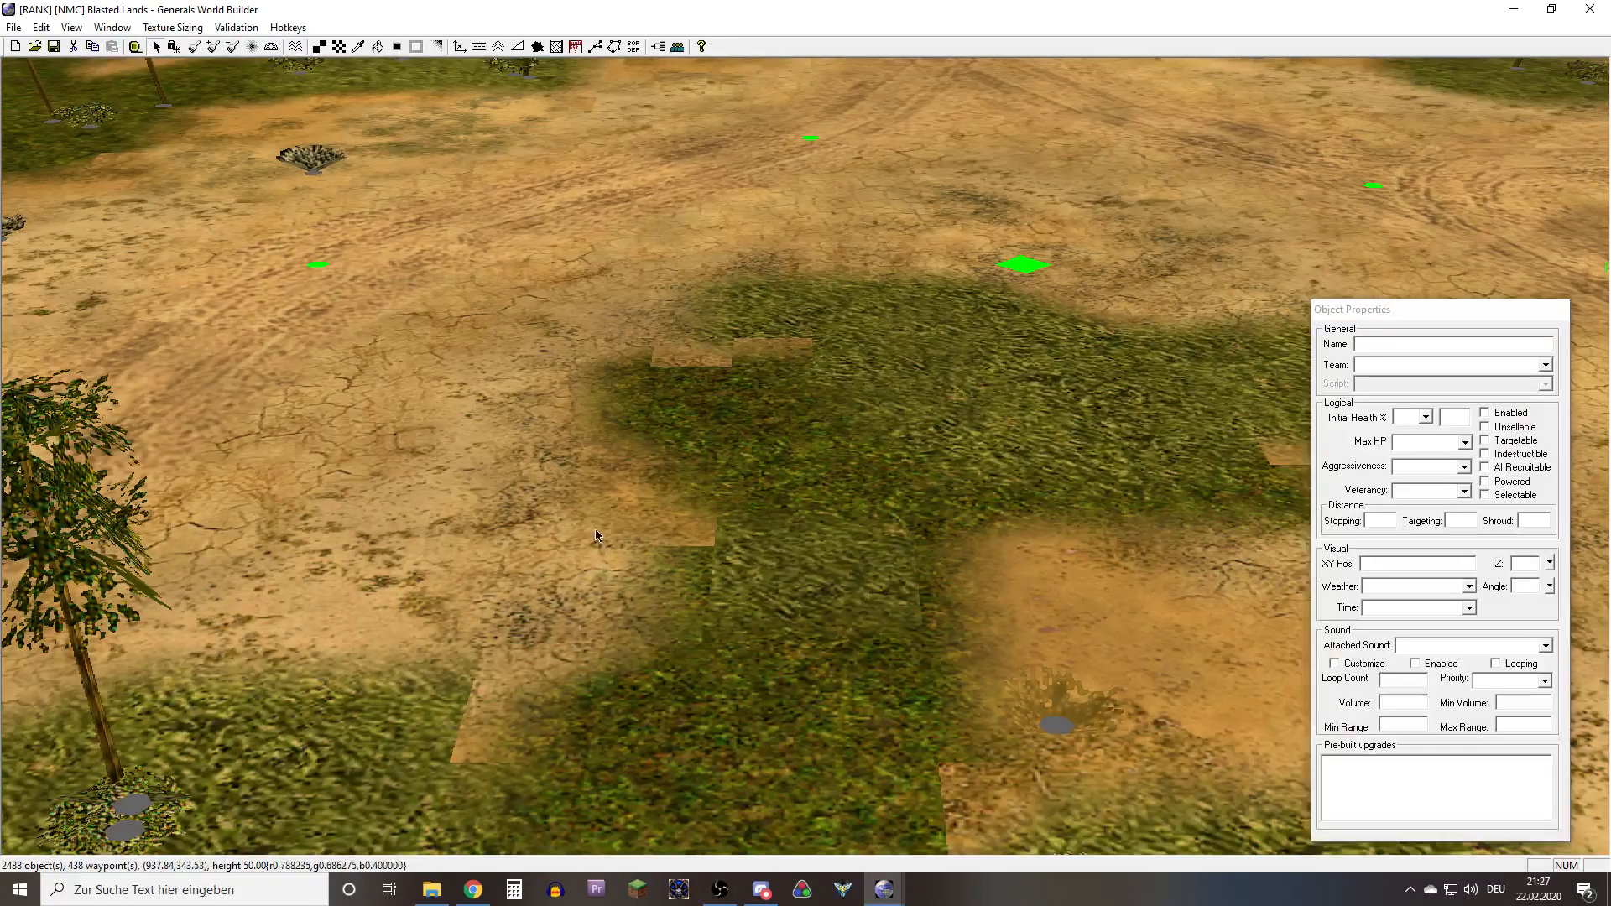
right_drag(591, 476, 592, 340)
scroll(714, 555, up, 4)
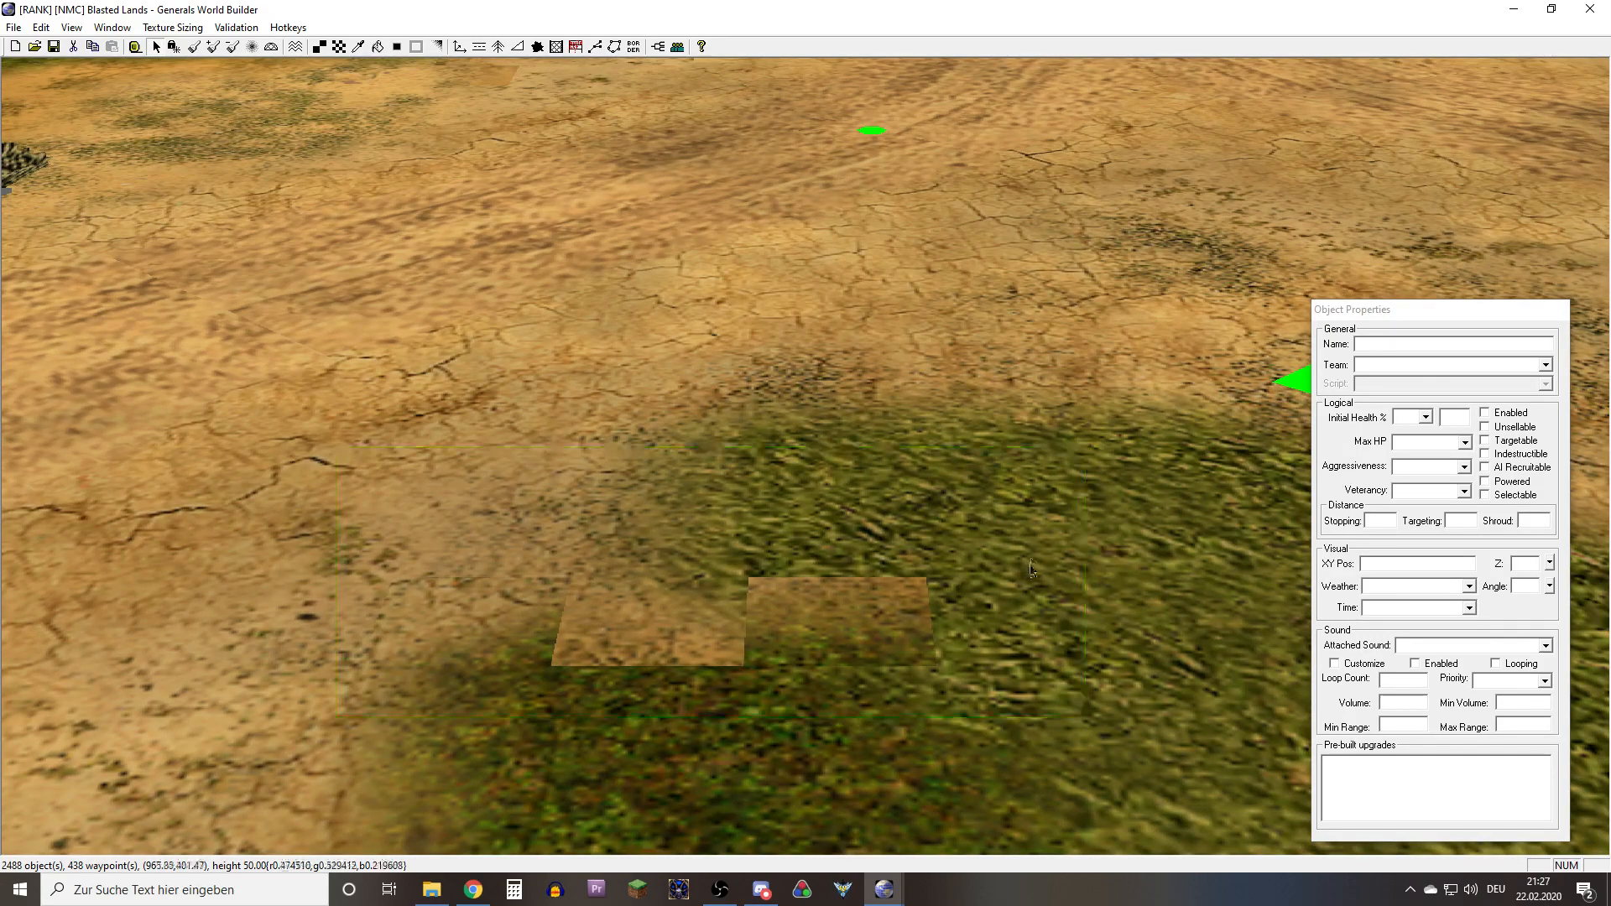
scroll(1032, 569, down, 5)
right_drag(1031, 569, 1042, 631)
drag(791, 589, 1115, 340)
Inspect the ground tiles around the dry bush beside the tire tracks, selecting objects there
click(834, 537)
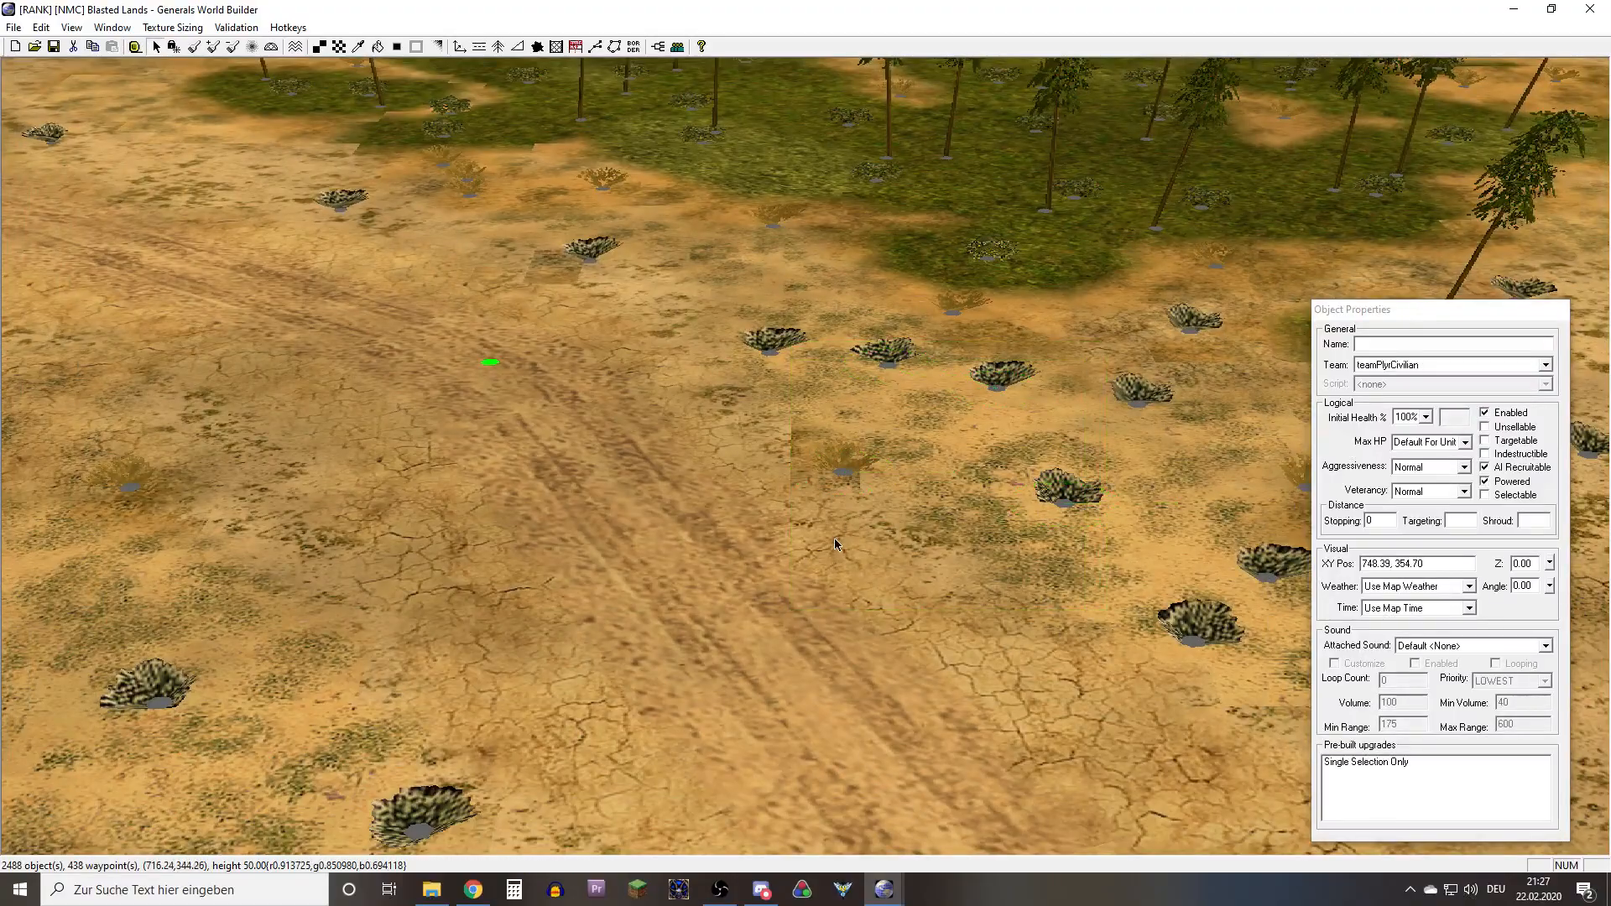
right_drag(834, 537, 810, 522)
click(953, 543)
right_drag(953, 544, 1376, 437)
right_drag(554, 503, 646, 582)
Examine the texture edges between the light grass, dark grass and sand under the trees of the forested area
scroll(593, 620, up, 8)
scroll(646, 582, up, 2)
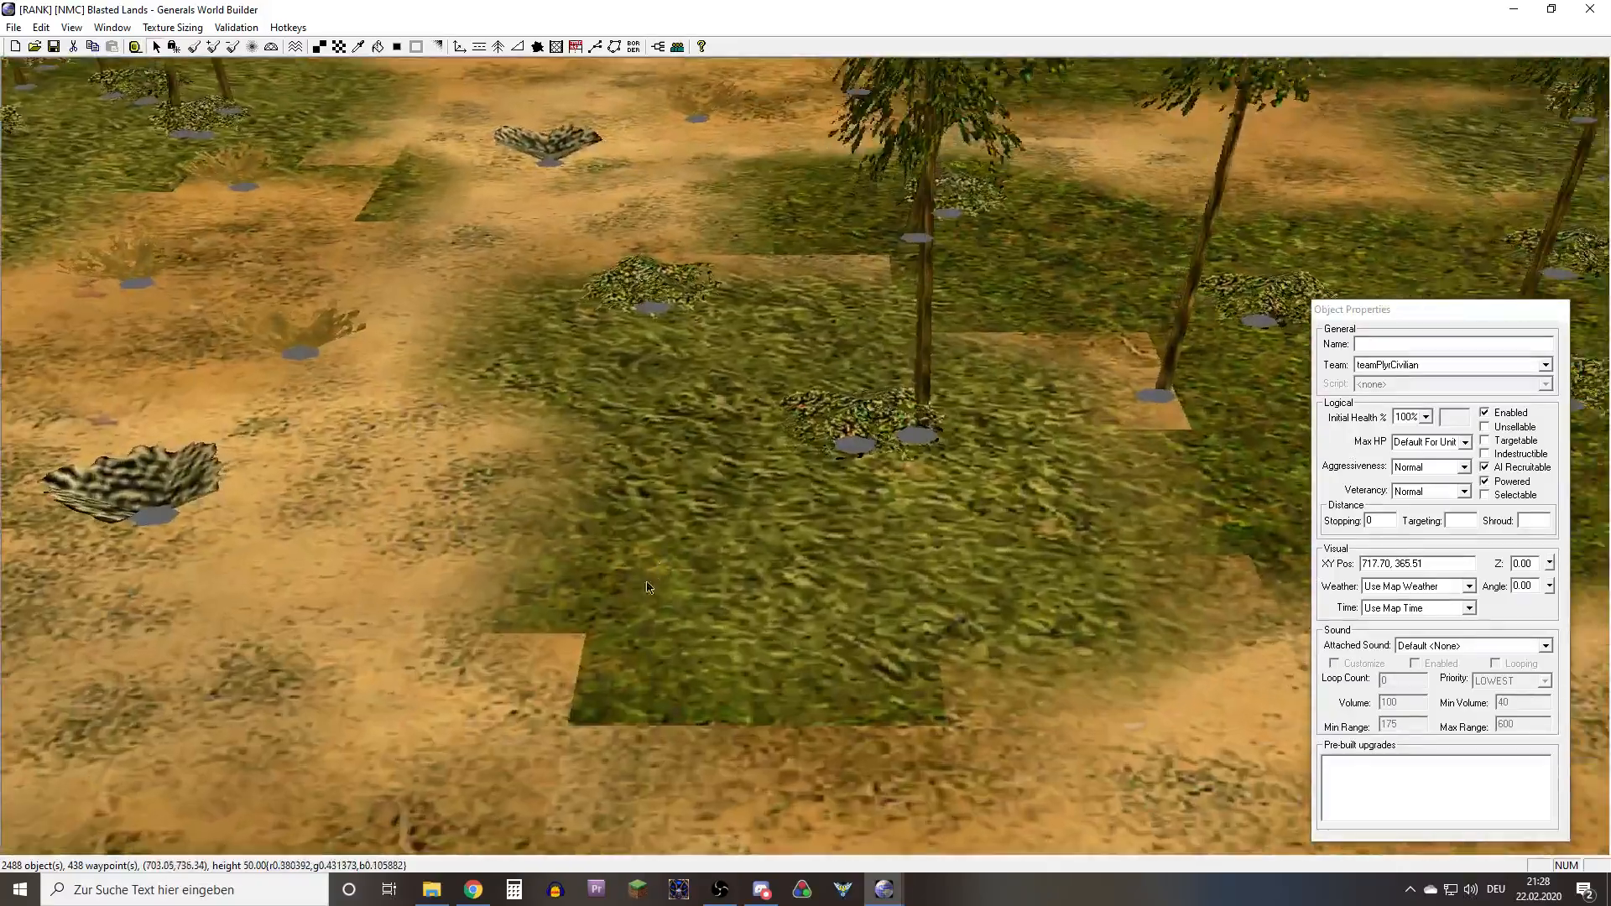
scroll(647, 582, up, 4)
right_drag(493, 484, 796, 466)
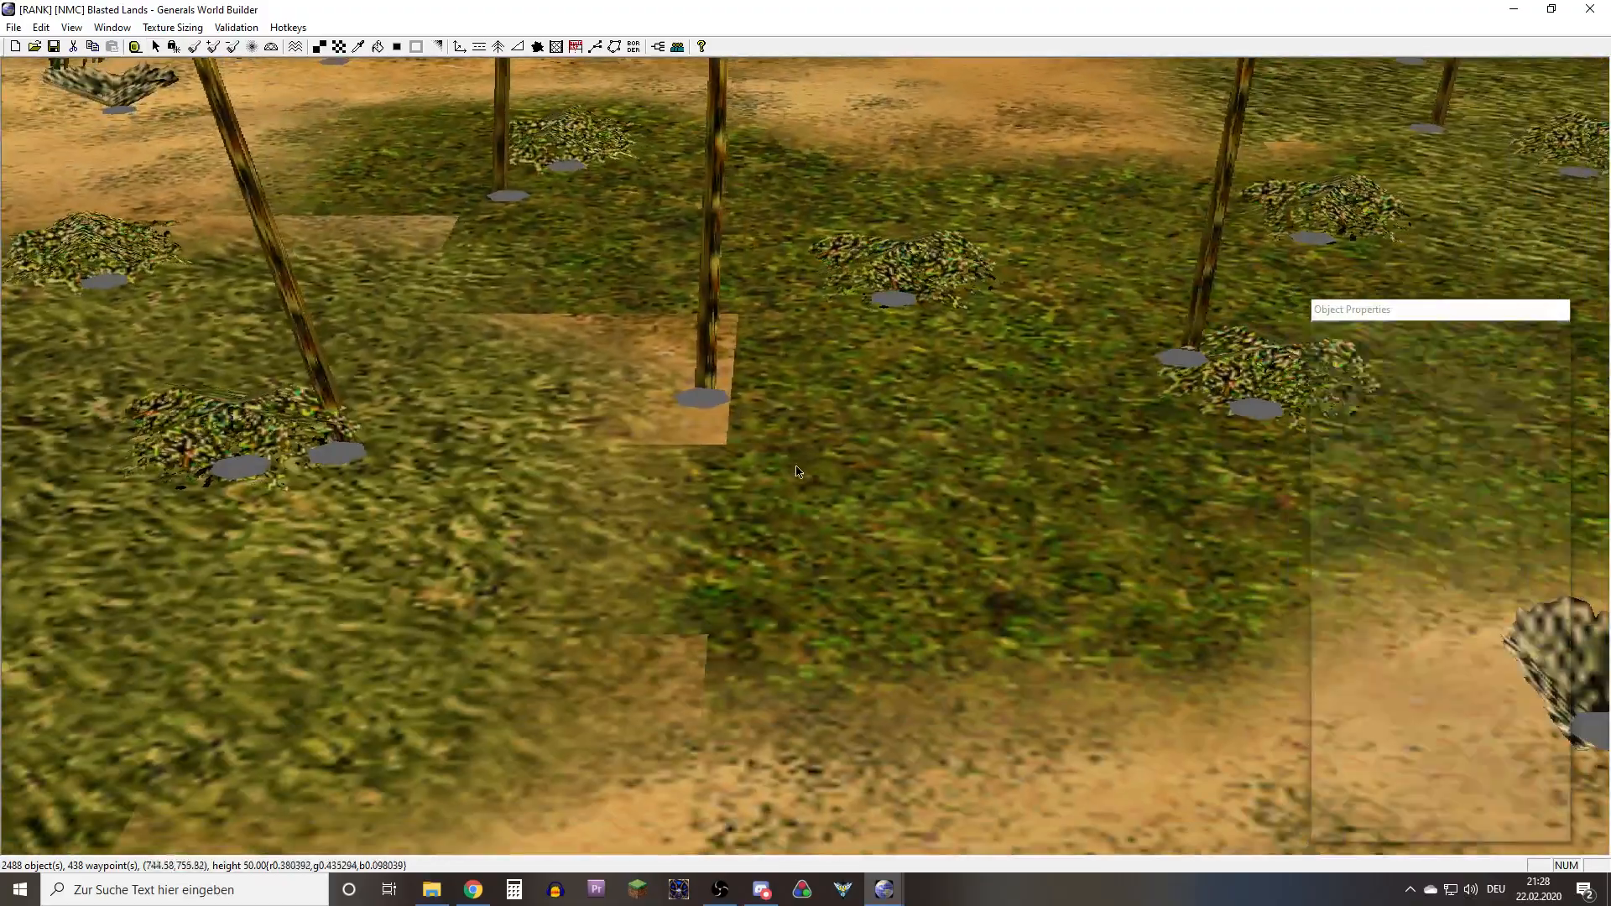
scroll(796, 471, down, 10)
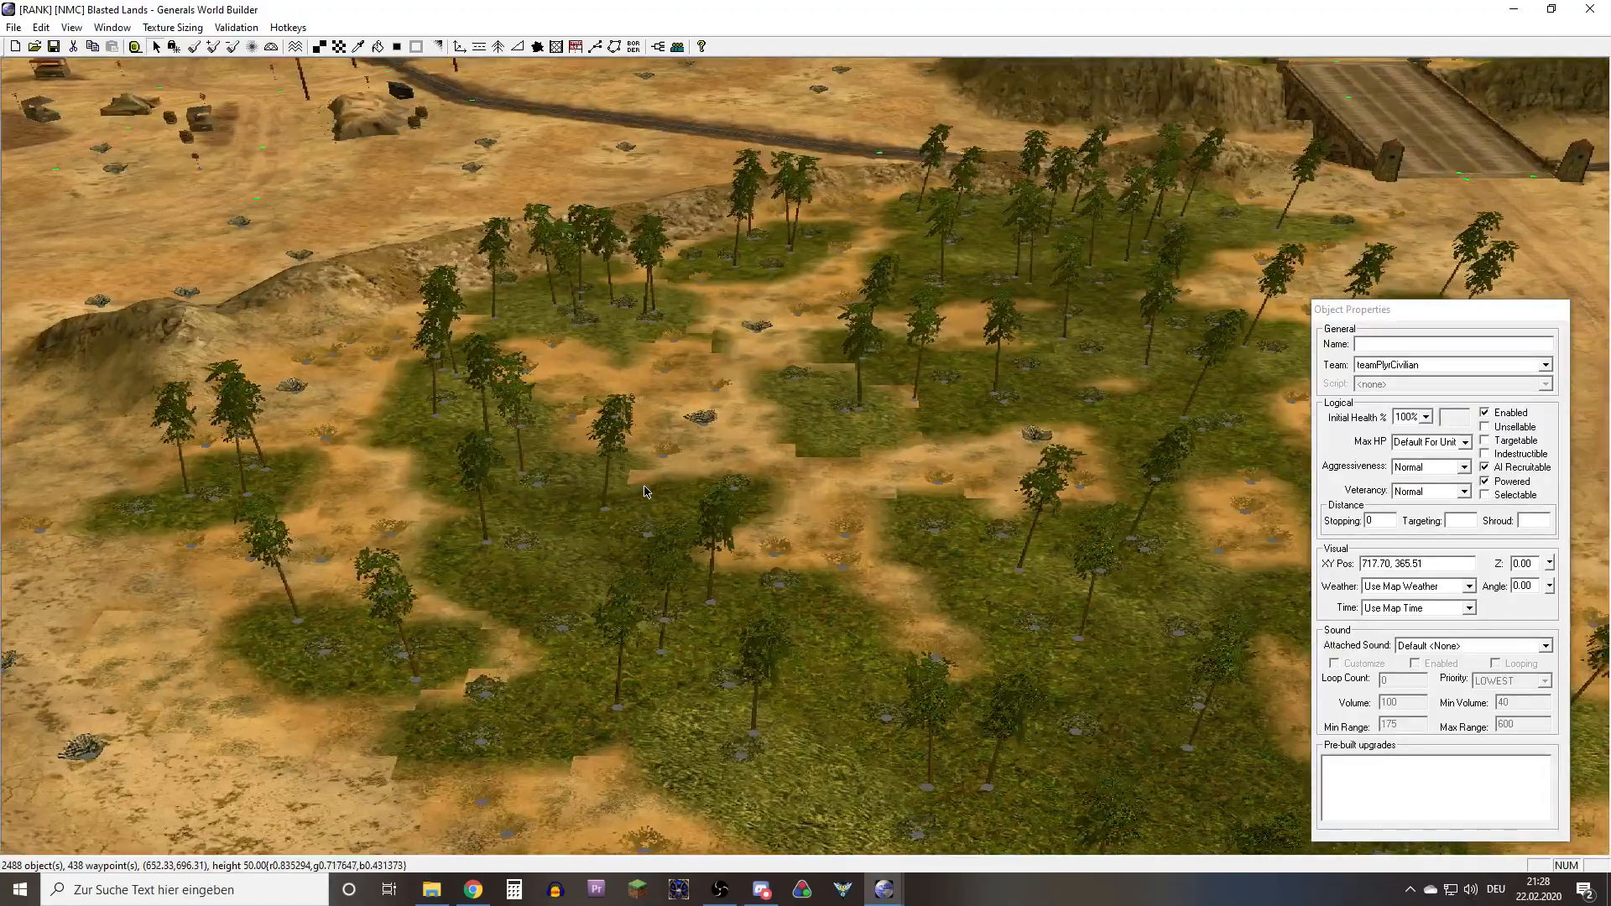
Survey the whole Blasted Lands map and examine the grass and sand transitions under the trees beside the central bridge
scroll(646, 492, down, 12)
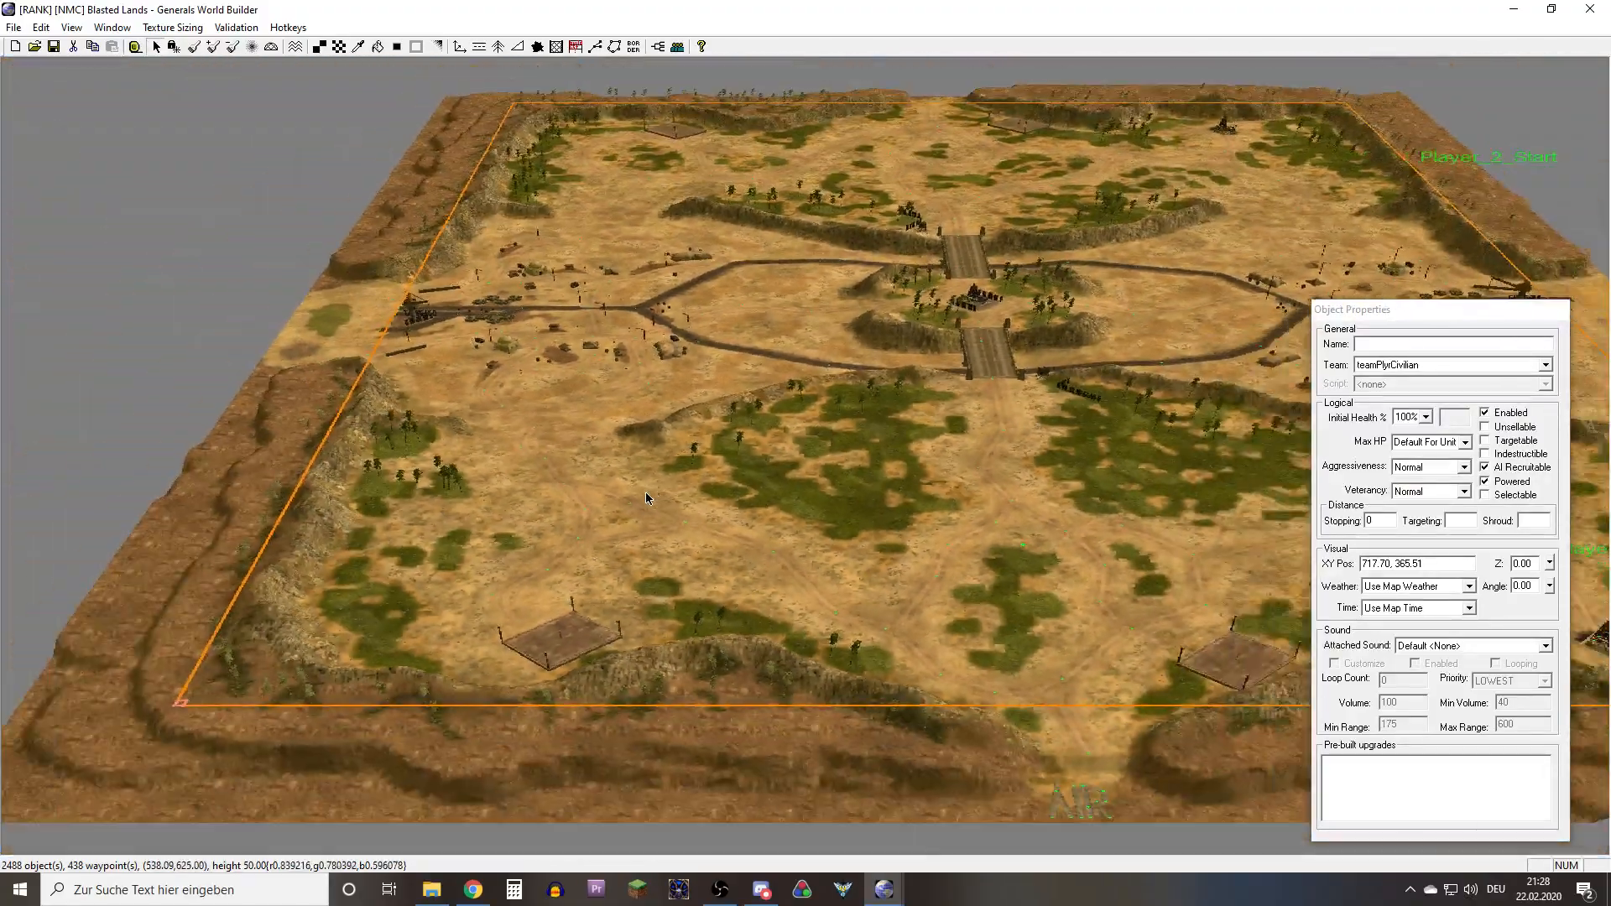
right_drag(646, 497, 787, 675)
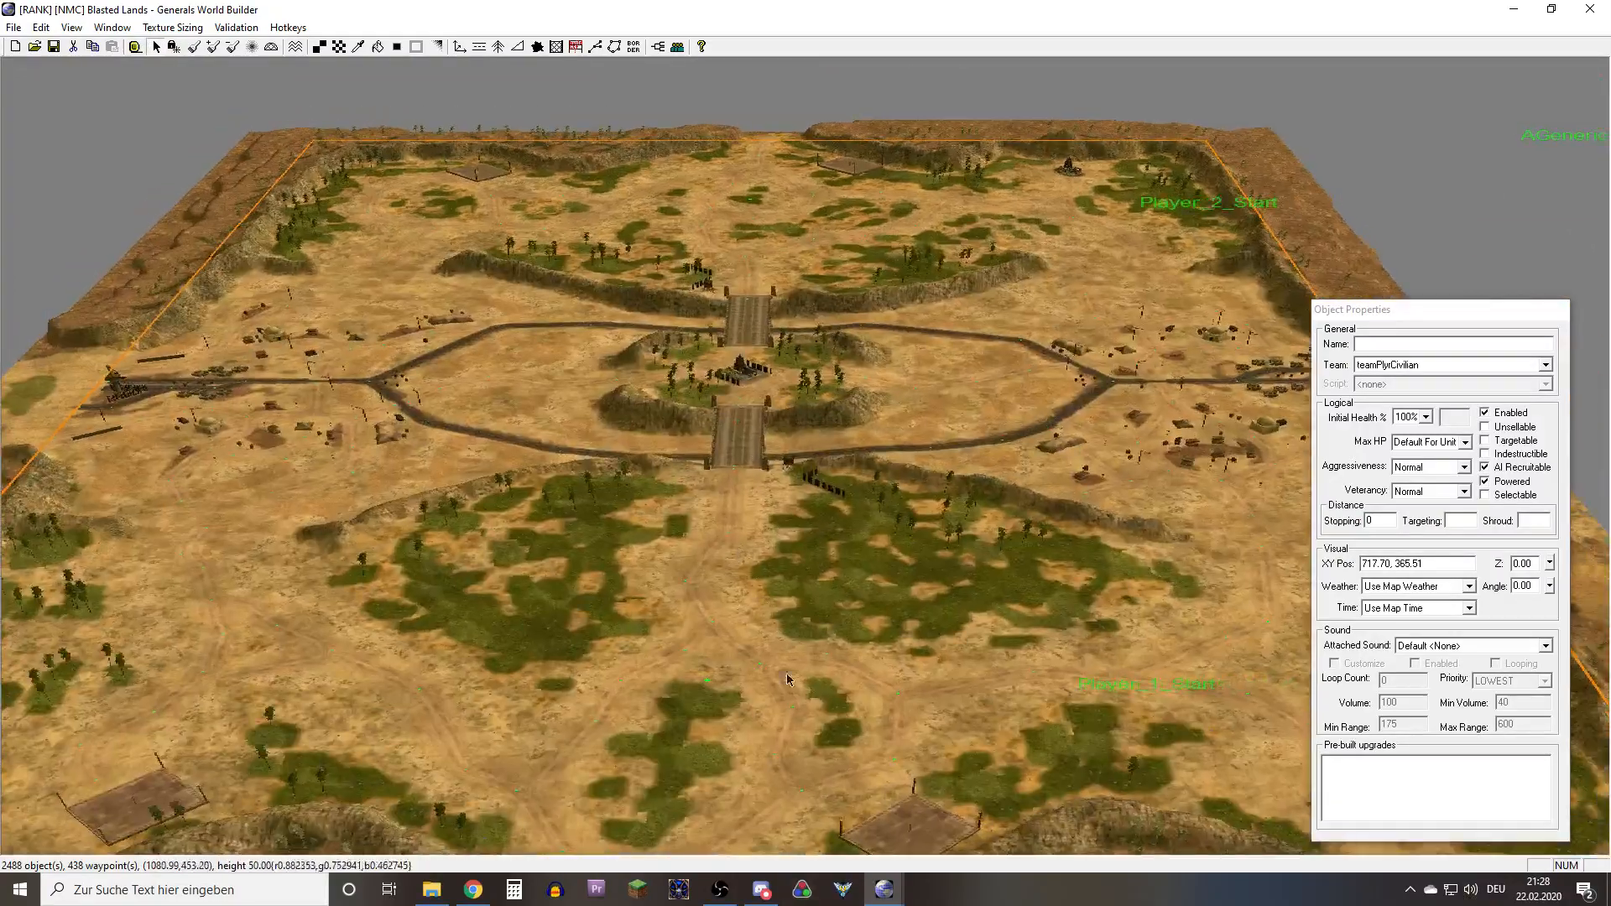
scroll(811, 581, up, 10)
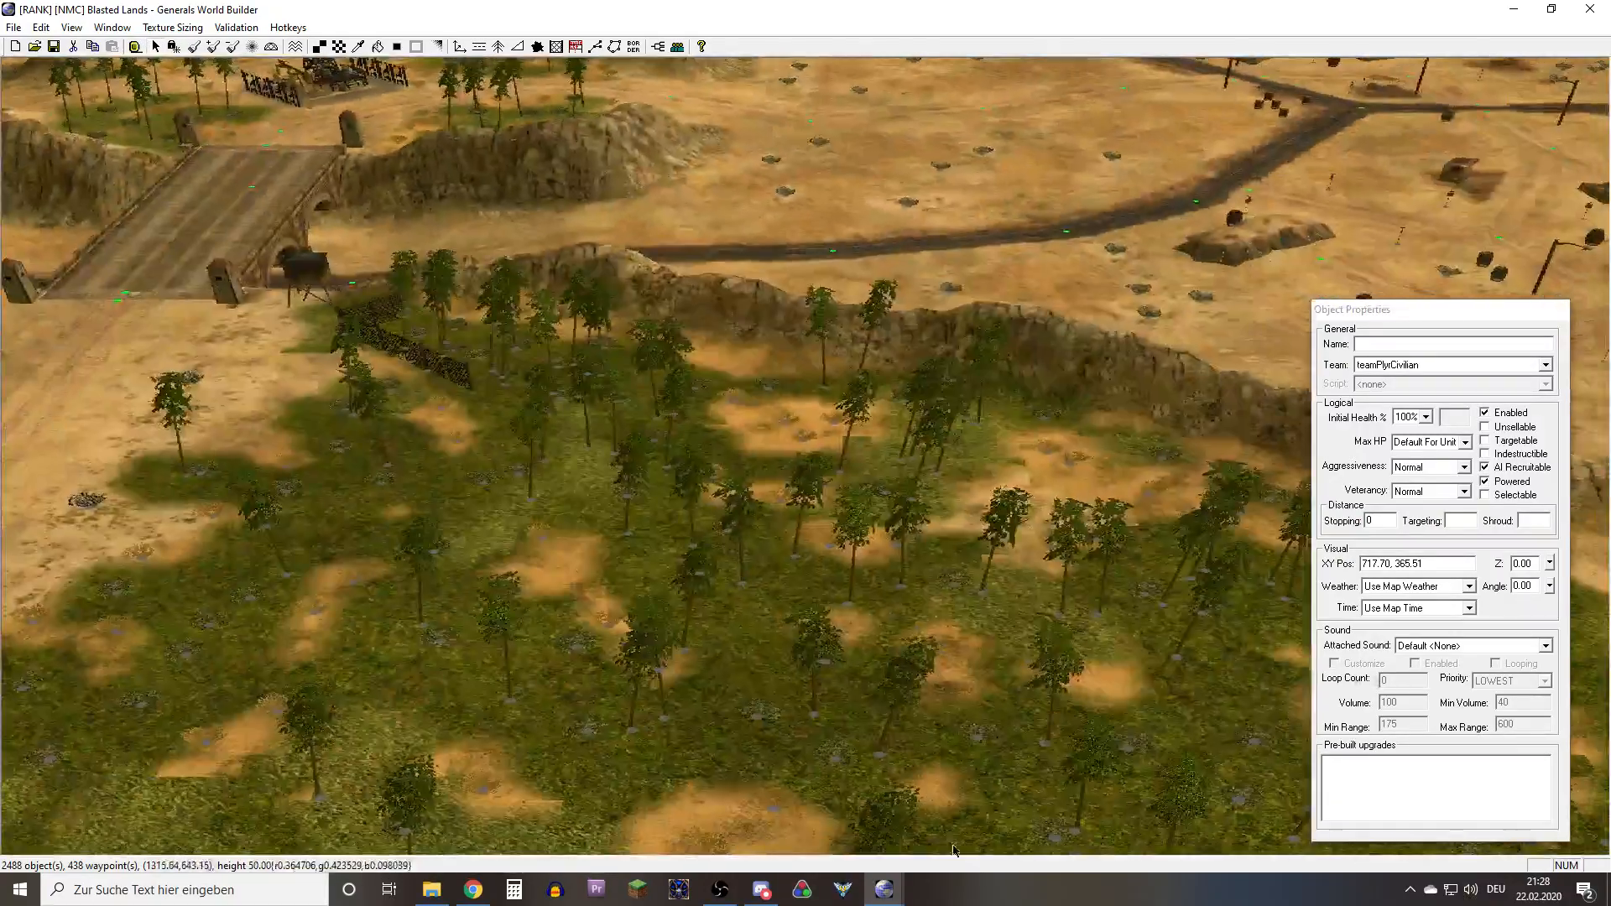
right_drag(866, 621, 493, 665)
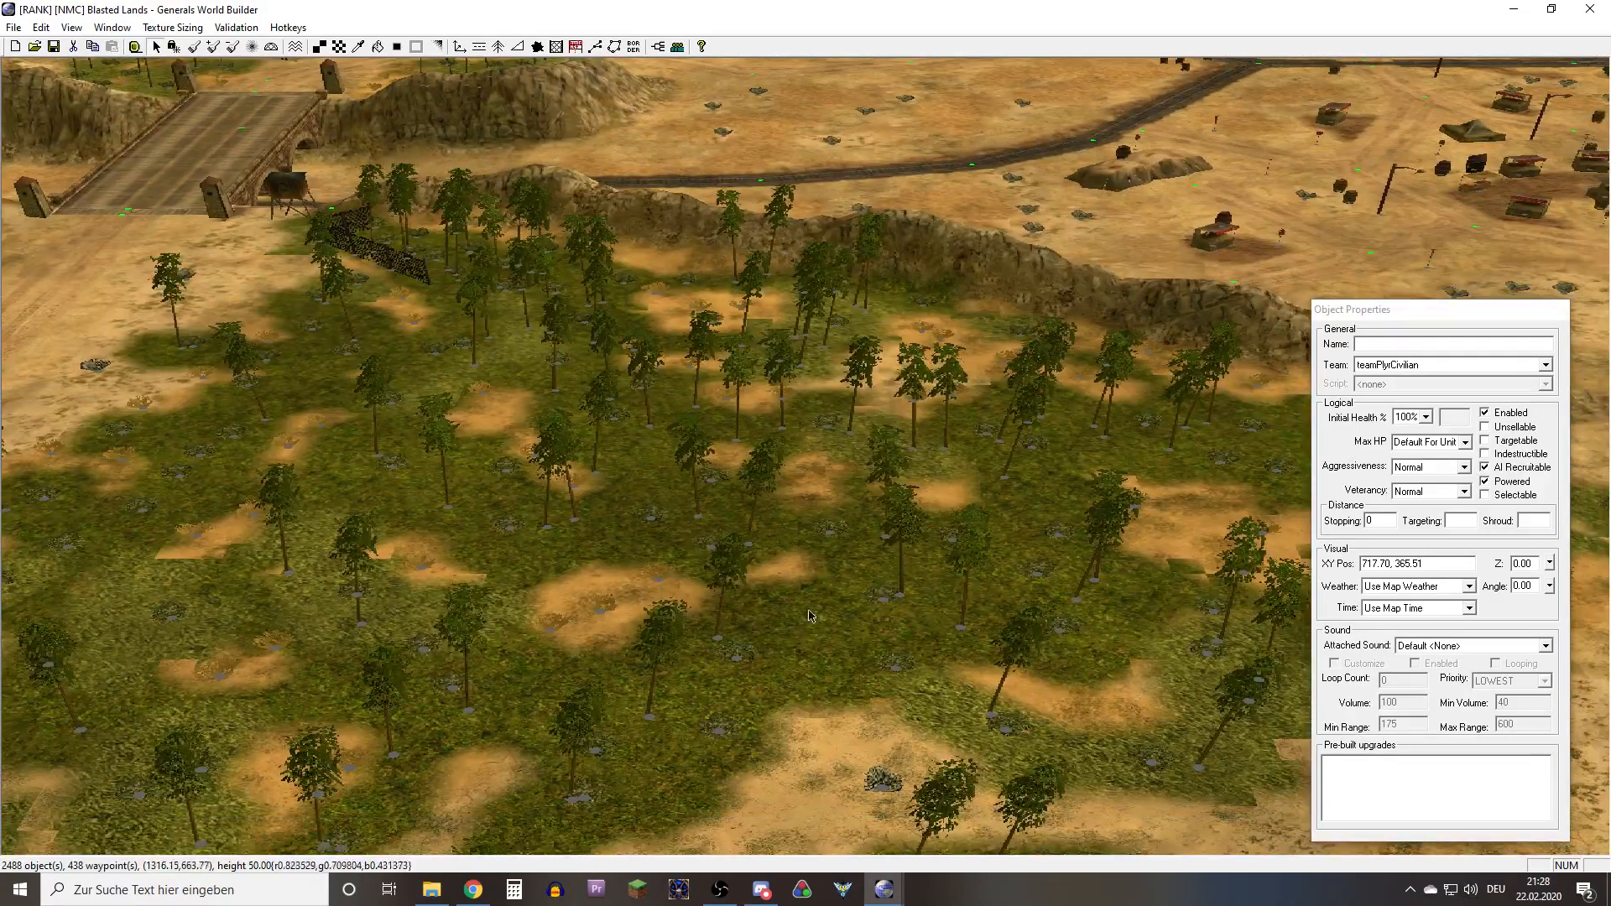
click(894, 898)
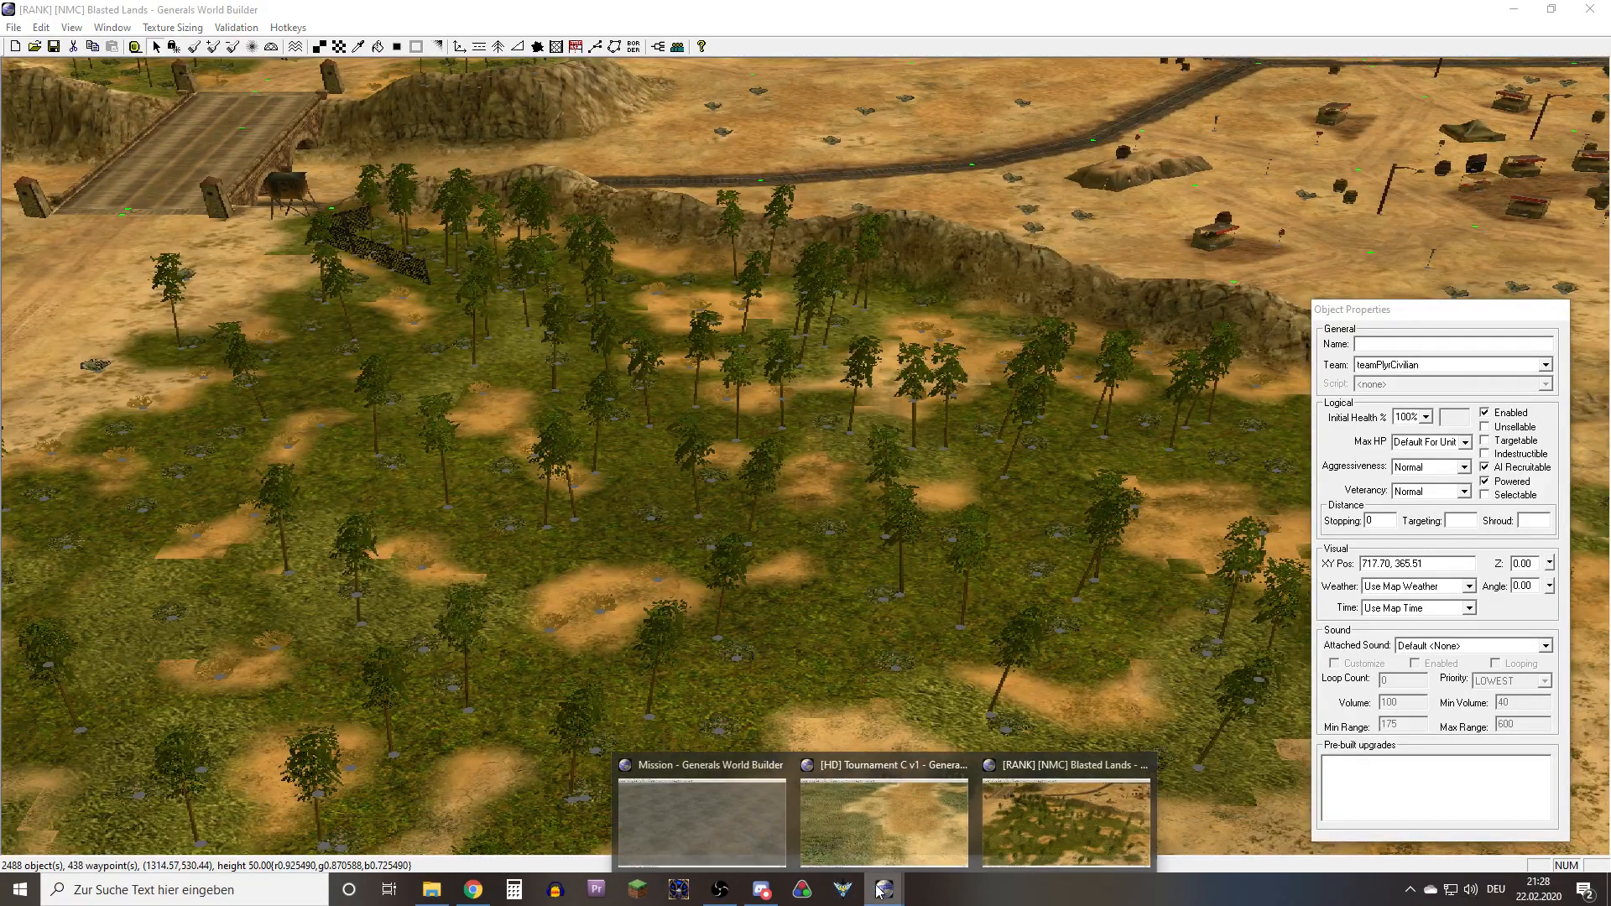
right_drag(674, 372, 646, 463)
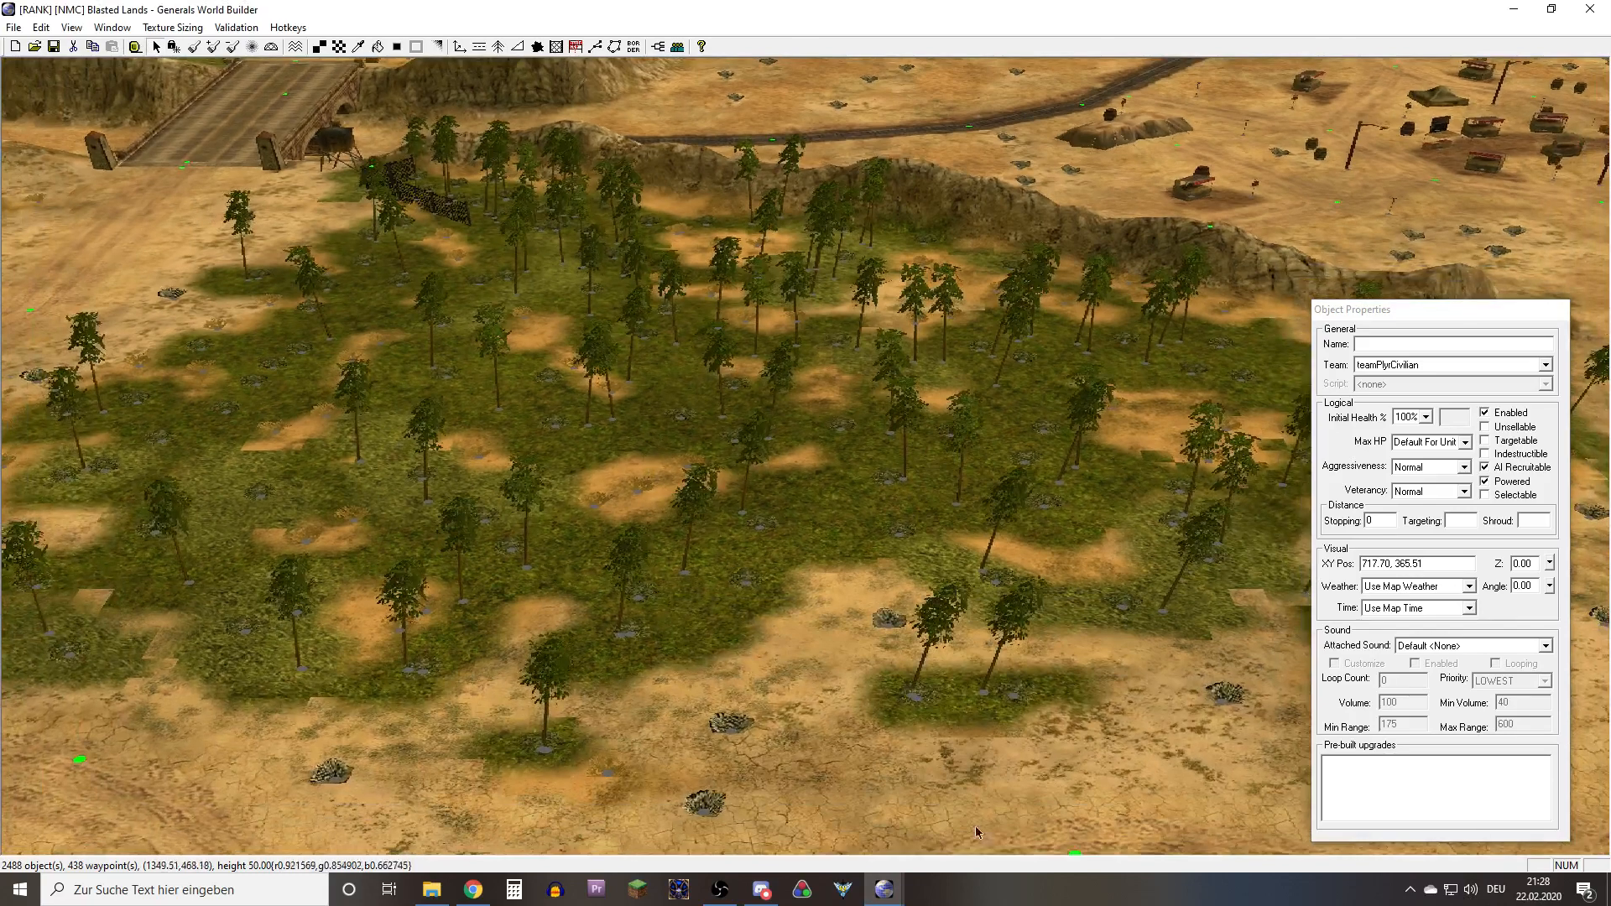
Switch to the World Builder window with the empty Mission map and bring its blank ground into view
mouse_move(884, 891)
click(662, 800)
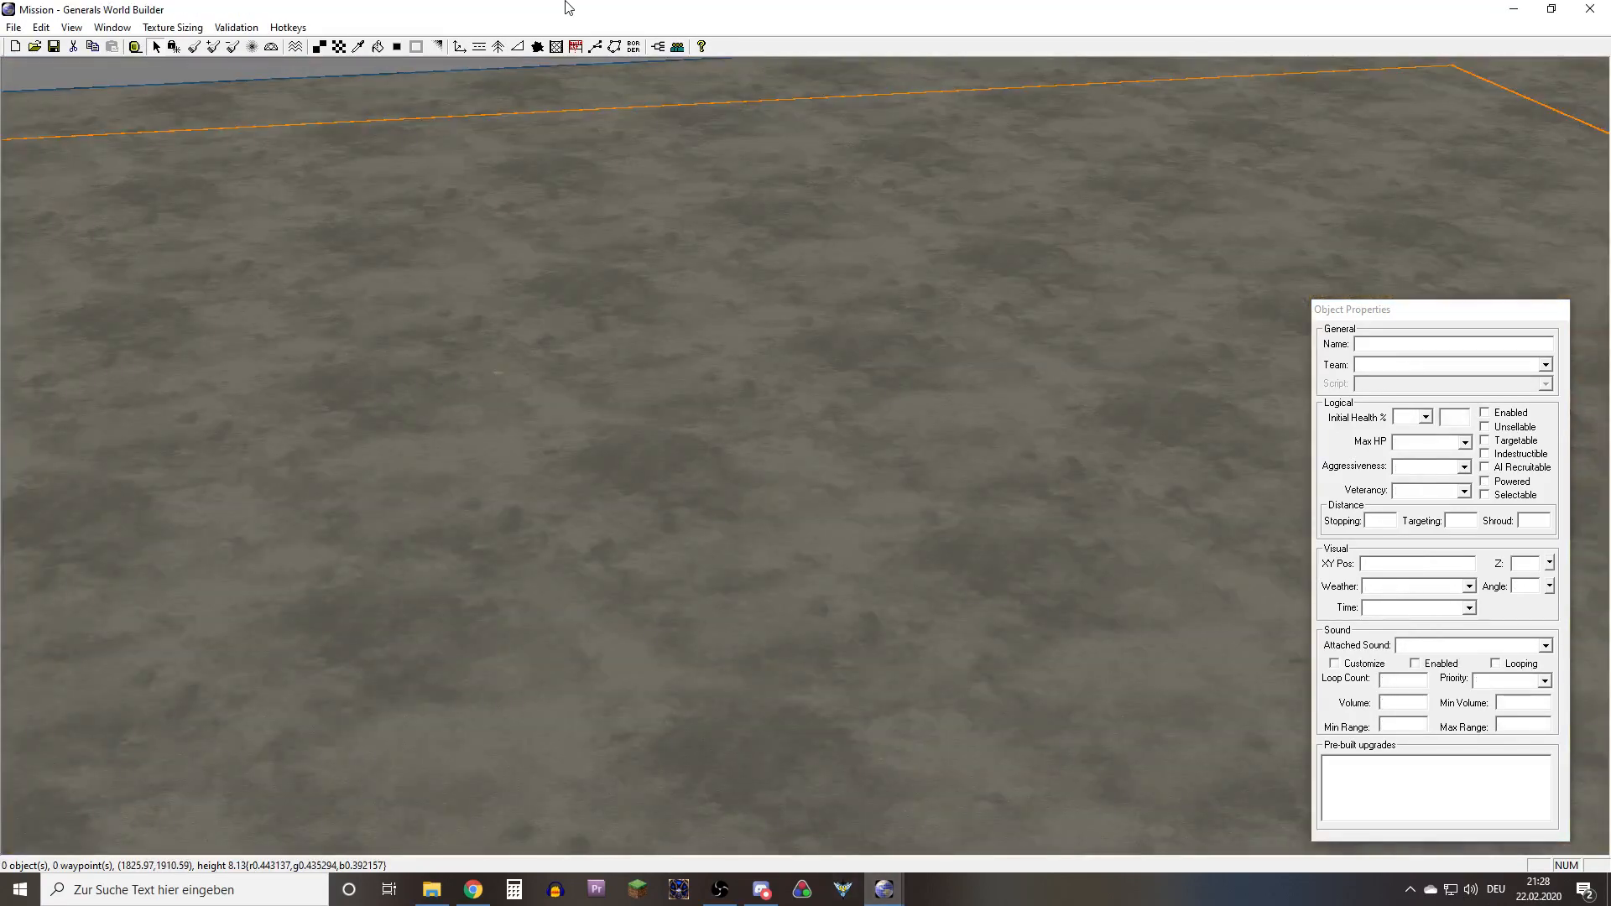
mouse_move(508, 361)
right_down()
mouse_move(475, 461)
mouse_move(493, 381)
right_up()
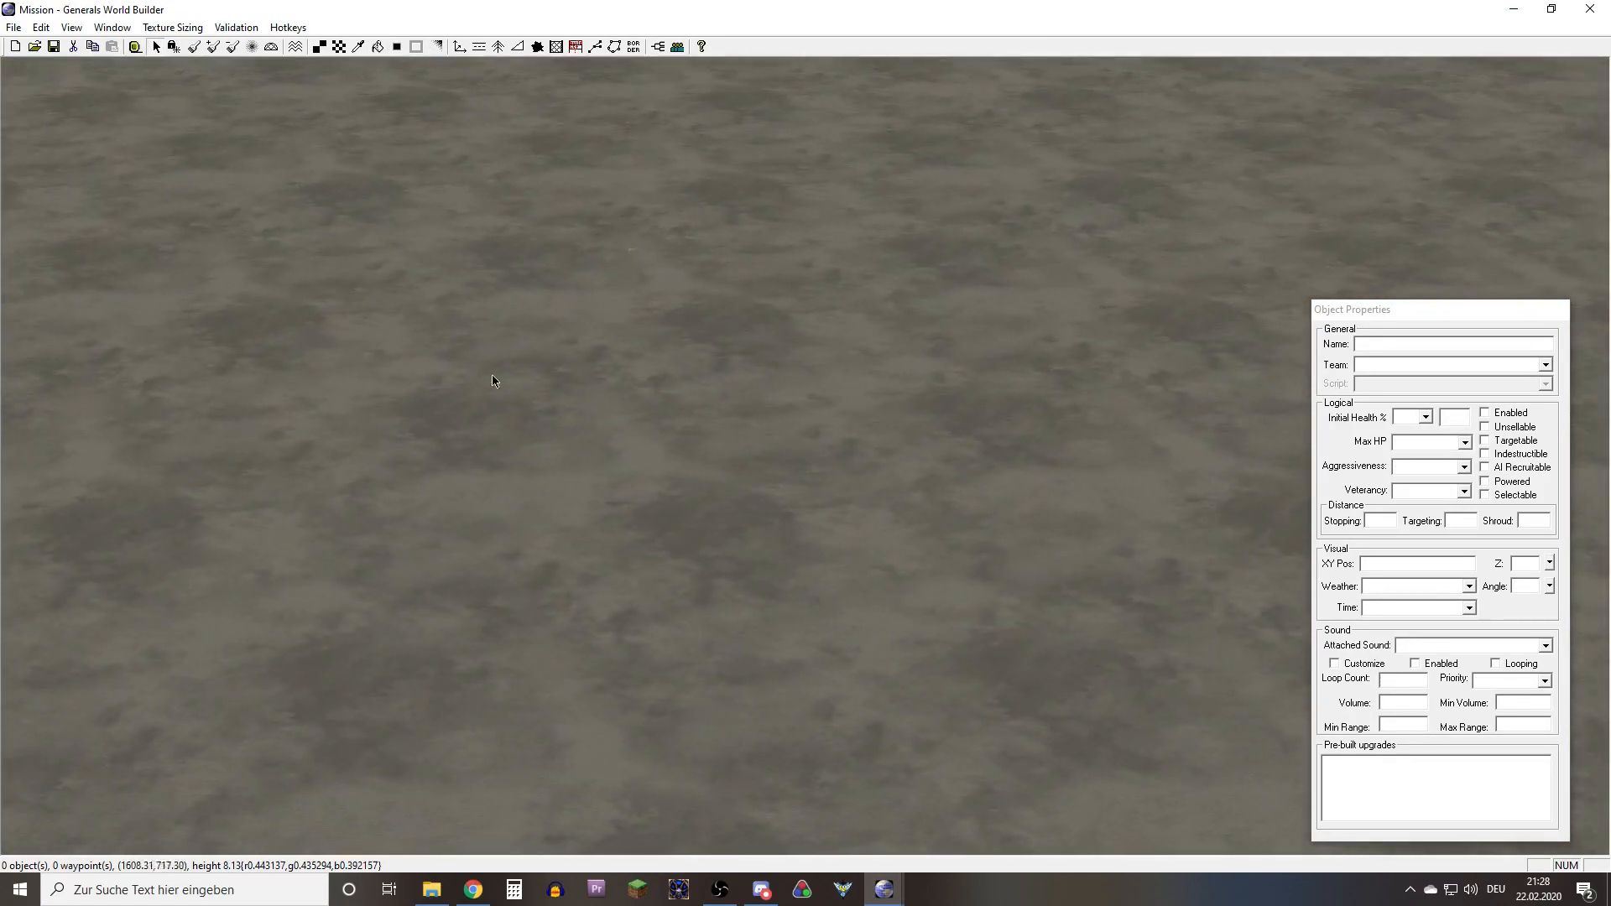
Flood fill the Mission map's terrain with the GrassMediumType31 texture from the GRASS_COBBLESTONE group
click(337, 48)
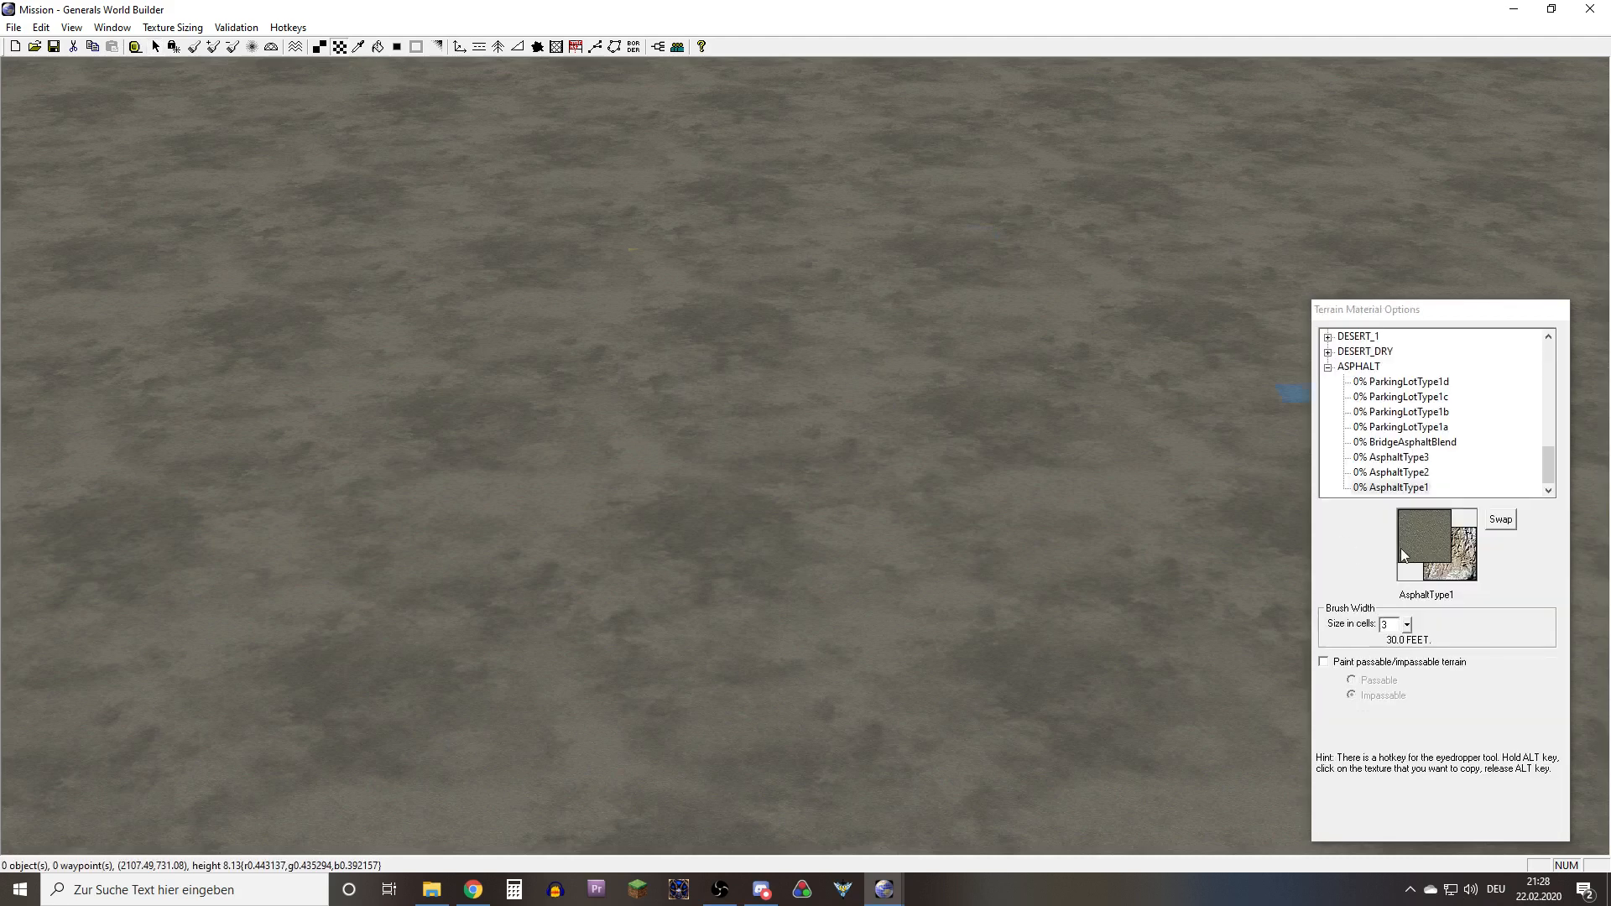
click(1328, 366)
scroll(1377, 384, up, 10)
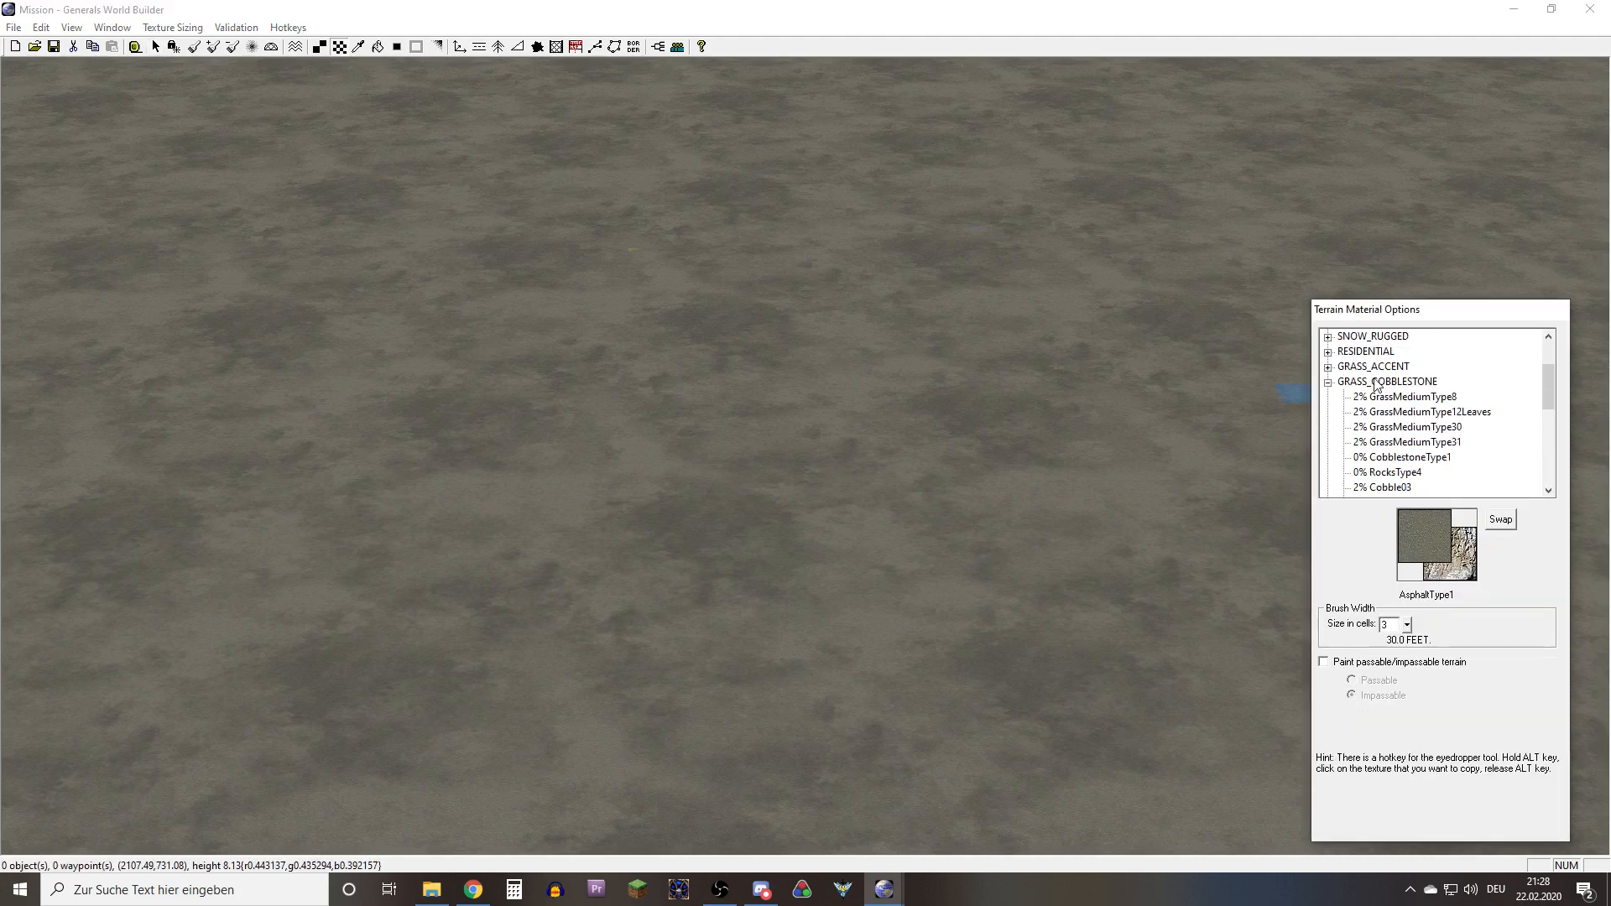
click(1328, 382)
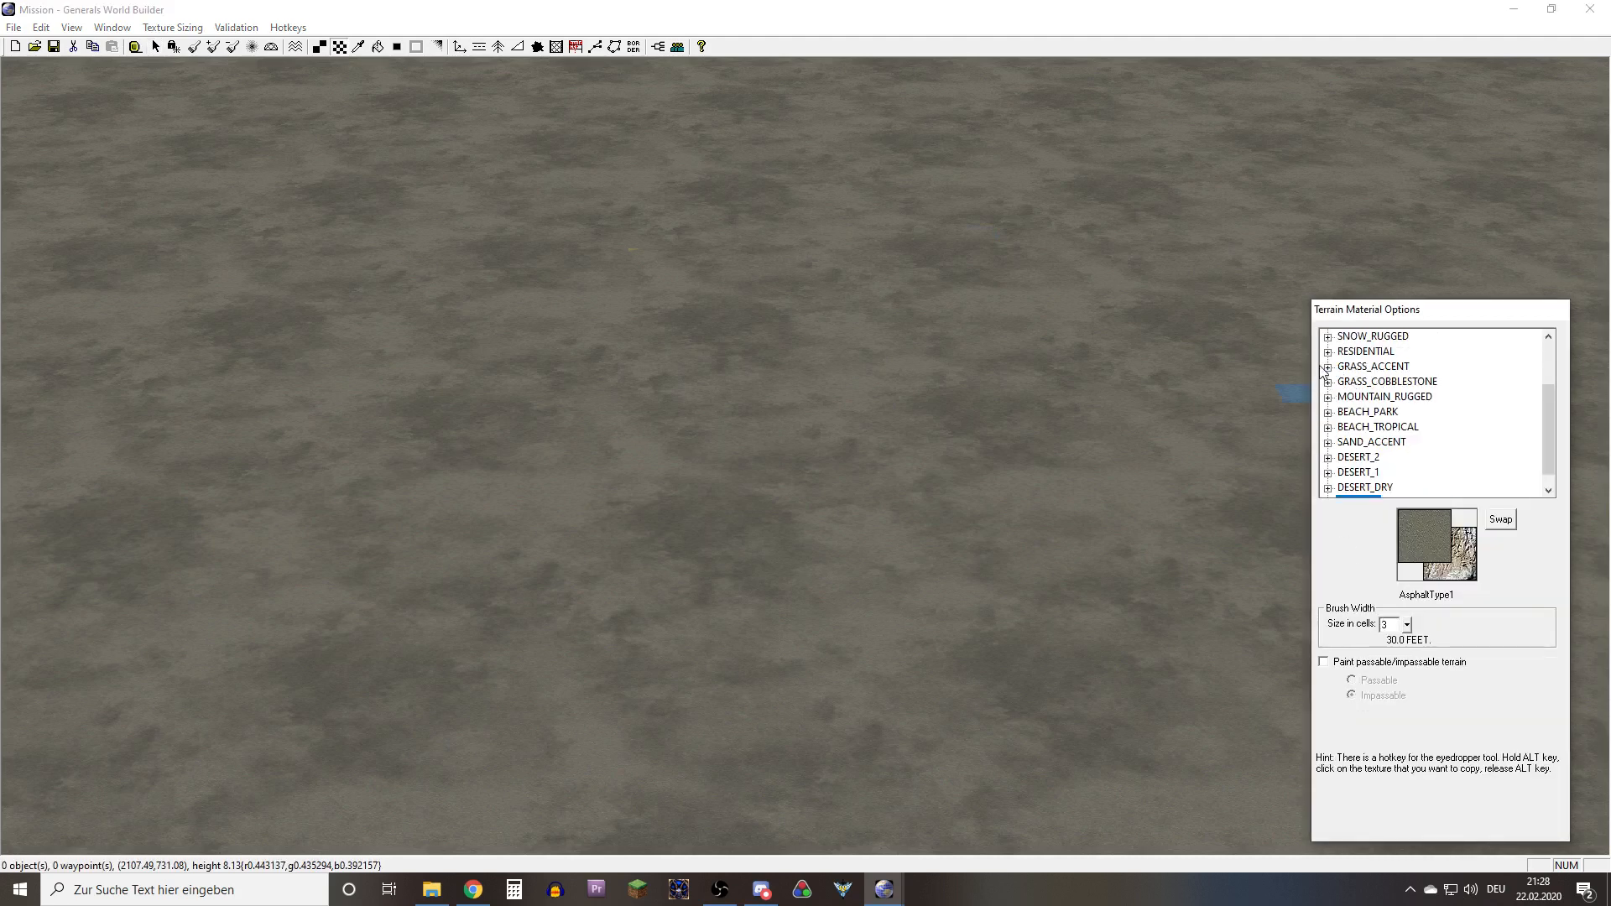
click(1328, 382)
click(1379, 412)
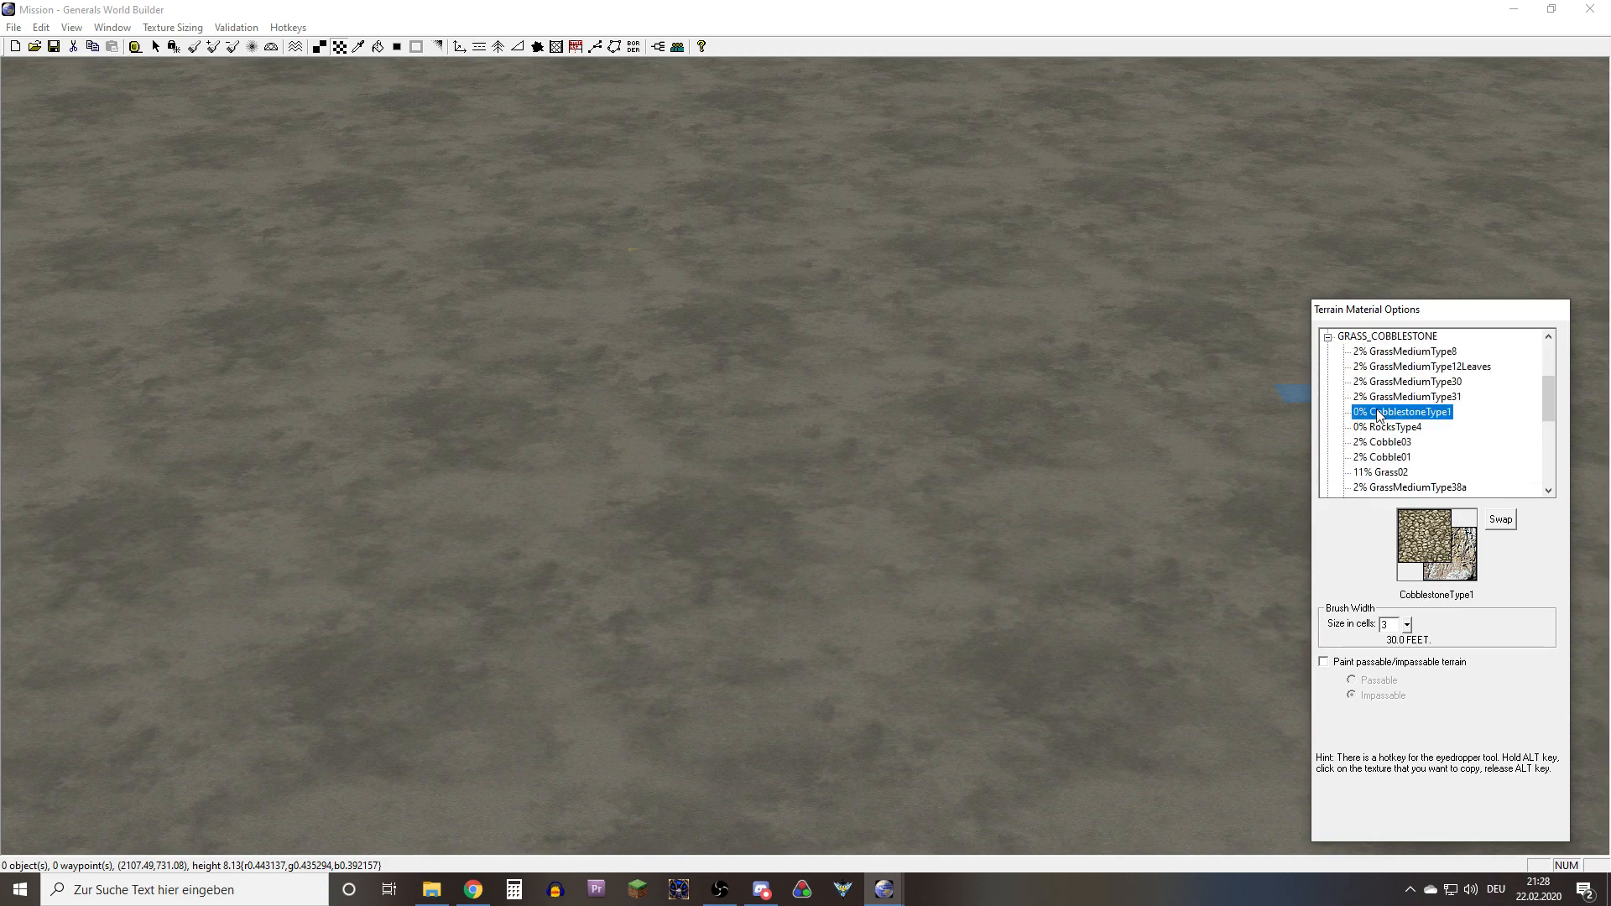
click(1378, 395)
click(378, 47)
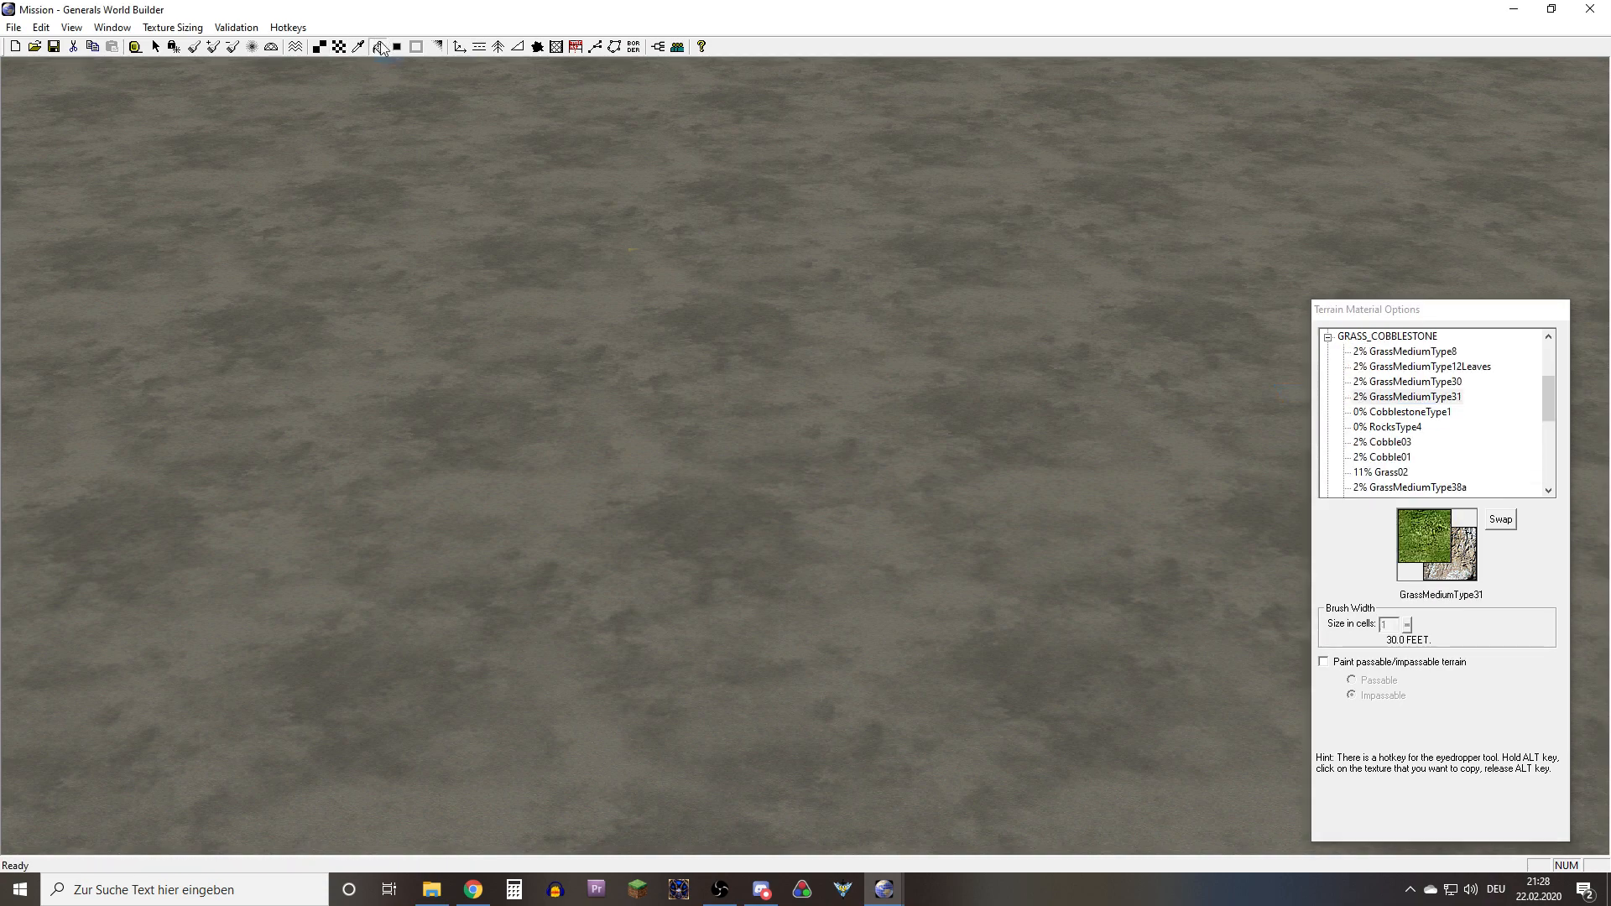
click(585, 367)
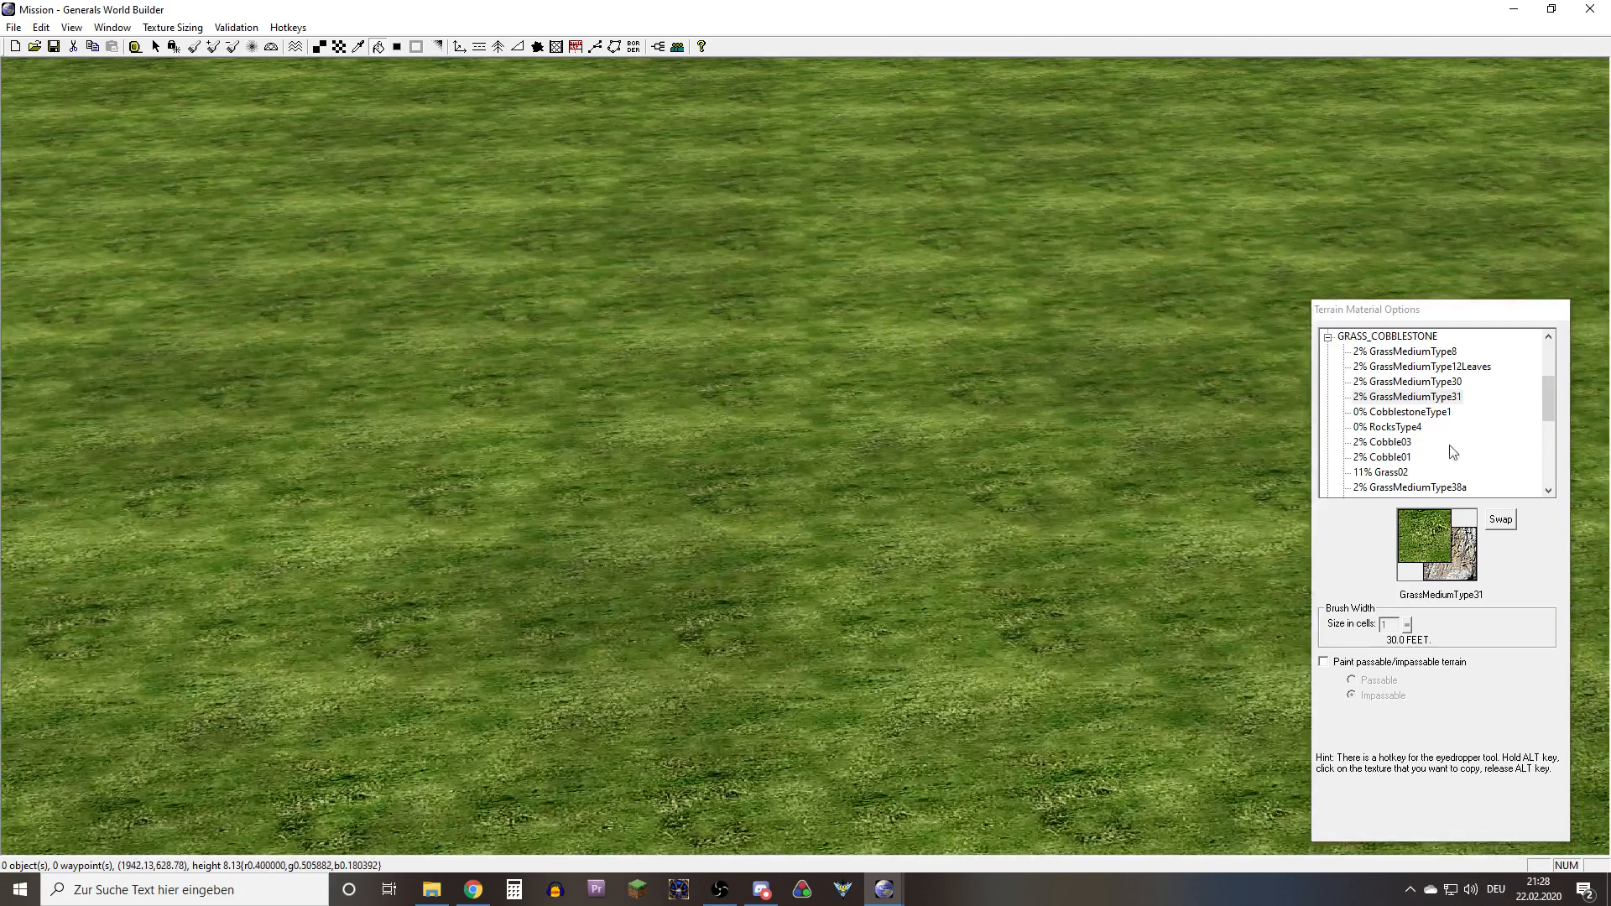
Preview other GRASS_COBBLESTONE textures, including GrassMediumType30, GrassMediumType8 and Grass02, as candidates for painting over the grass
click(1415, 413)
click(1411, 384)
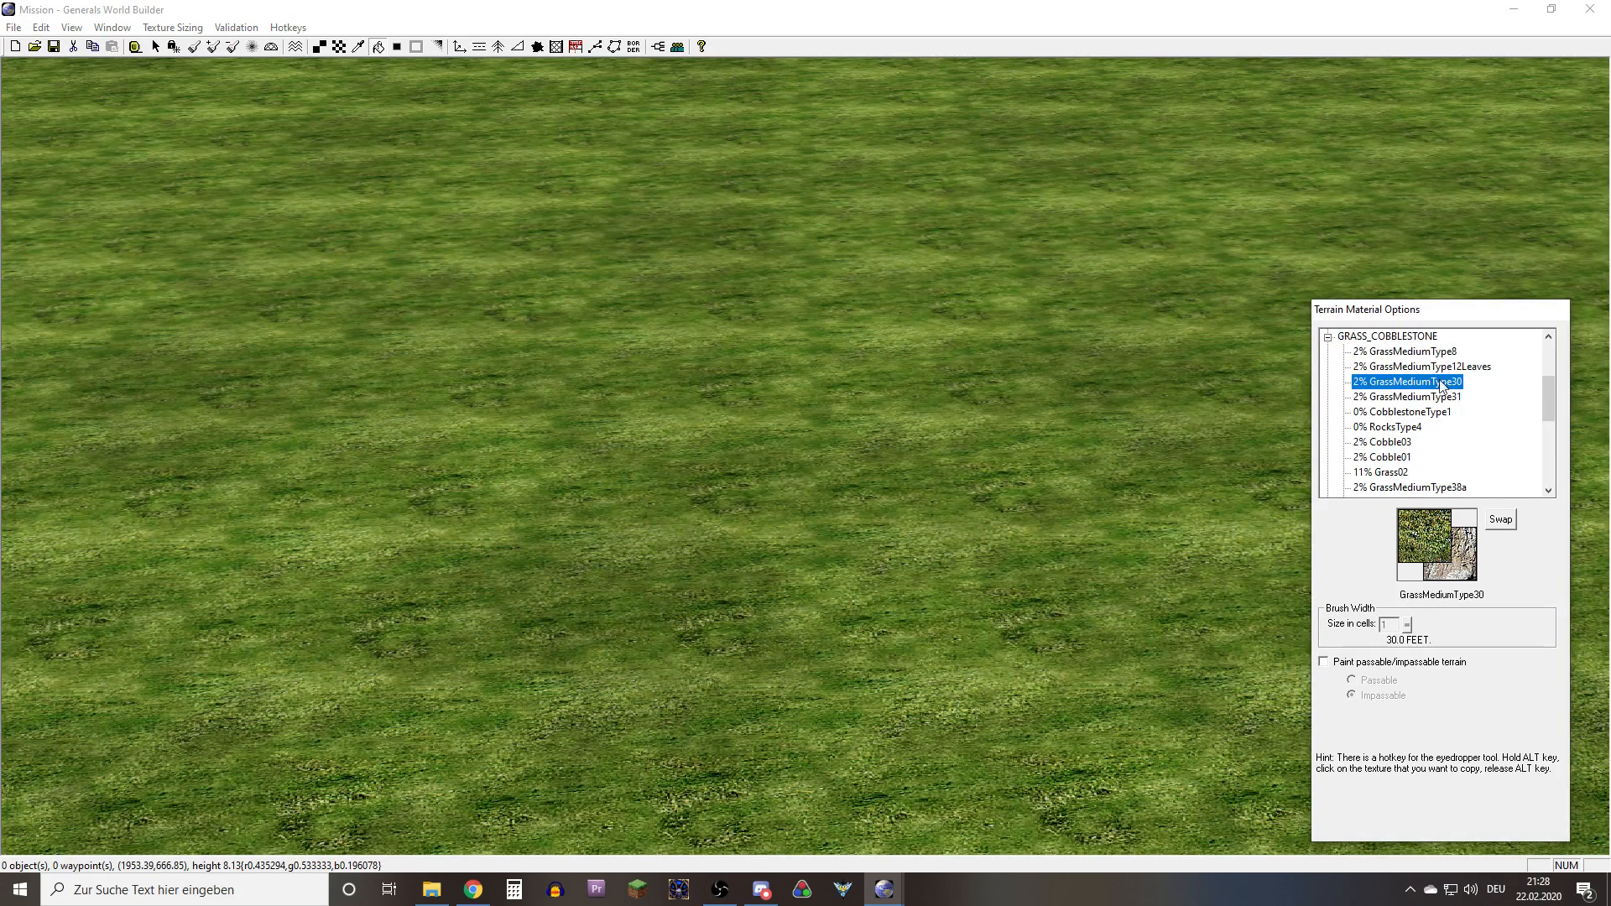
key(Up)
key(Up)
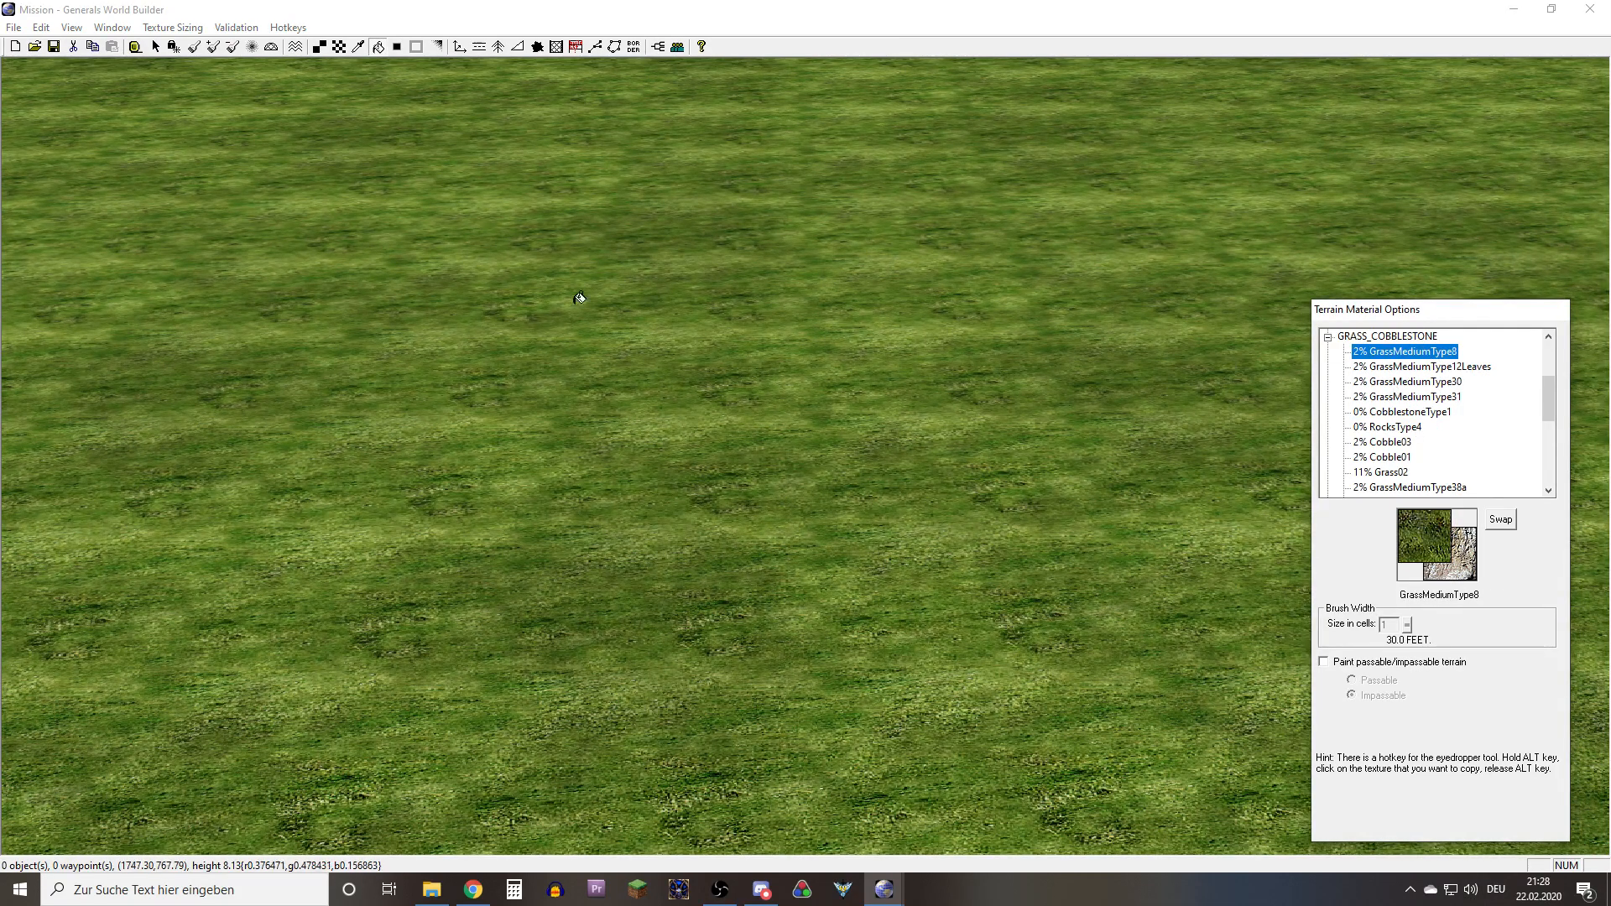
click(340, 48)
click(1417, 400)
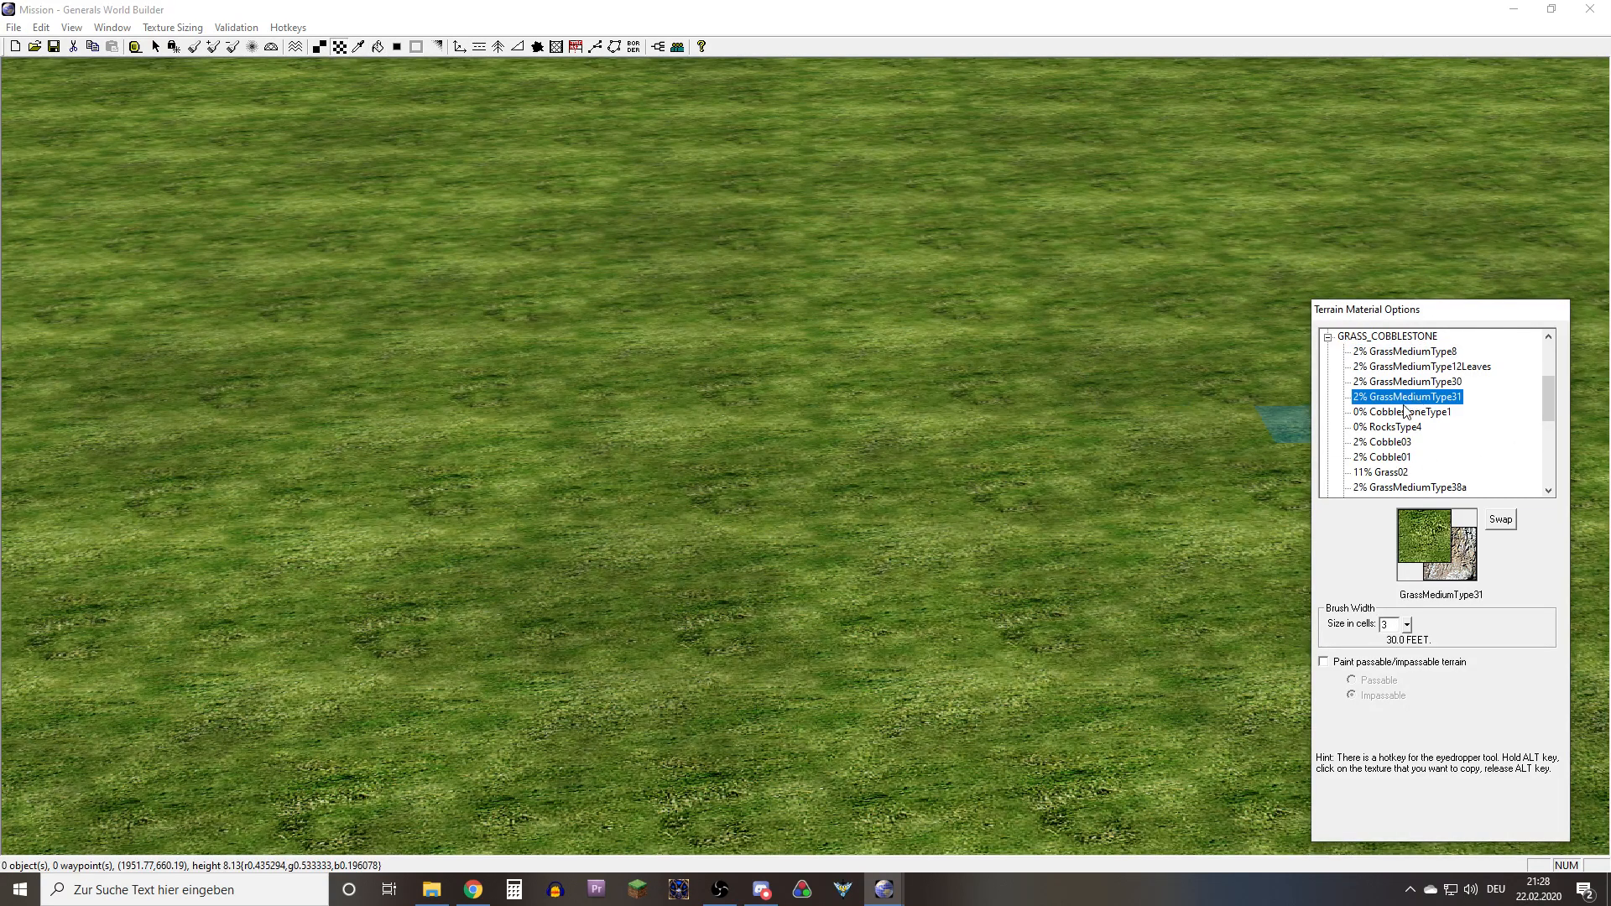
click(1399, 428)
click(1391, 471)
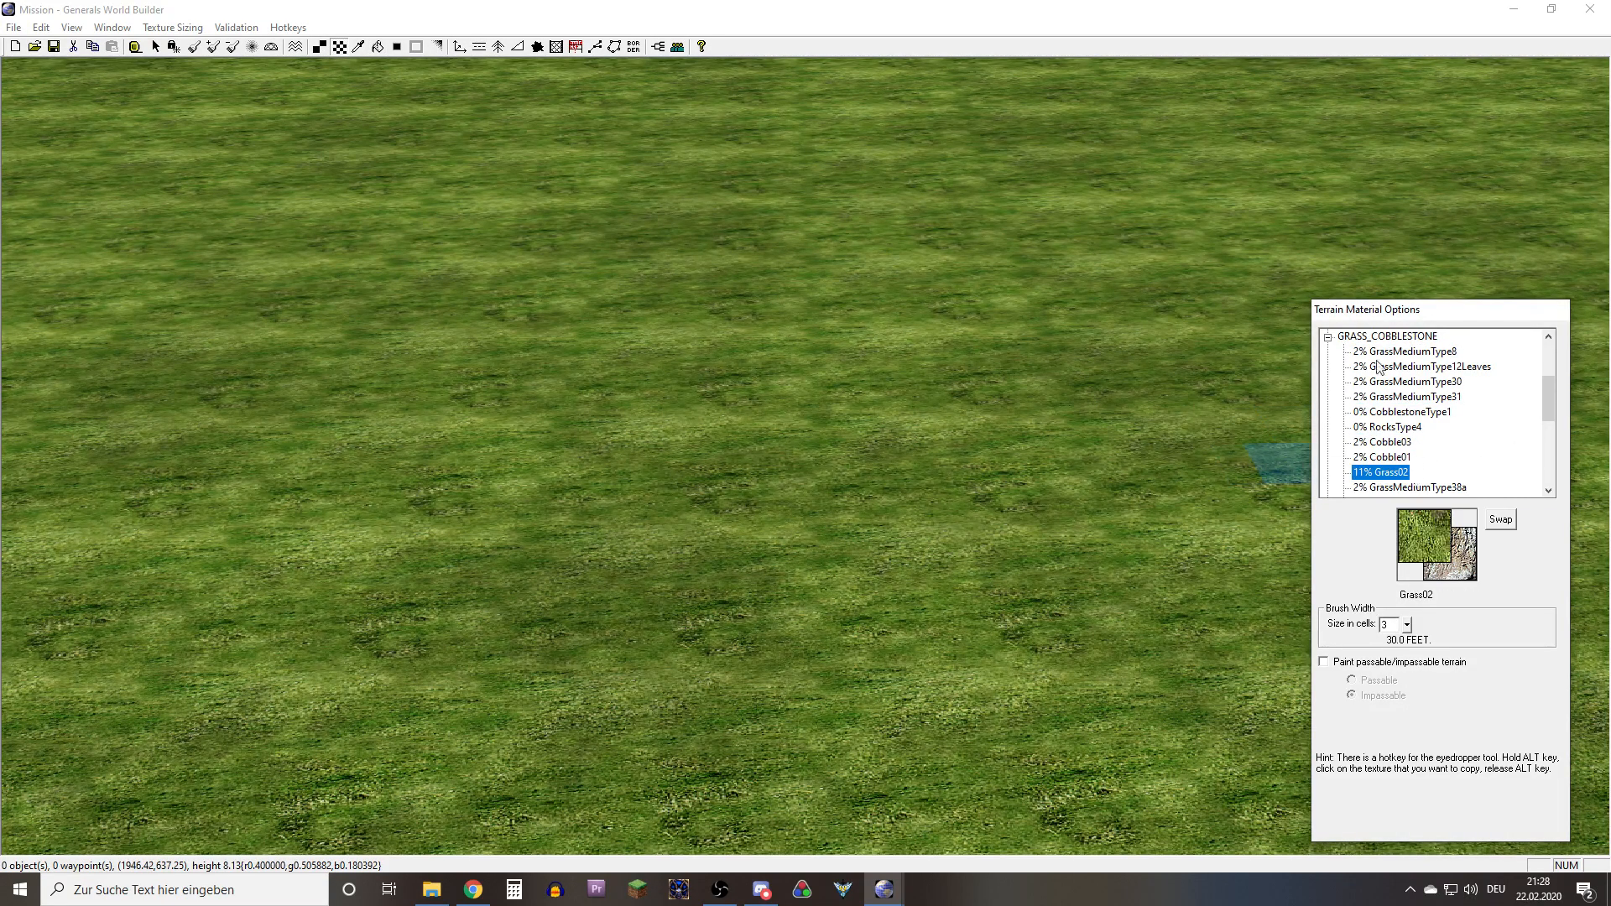
Paint a wide diagonal path across the grass with the SandType4 texture from the BEACH_PARK group, using a 3-cell brush
click(1329, 338)
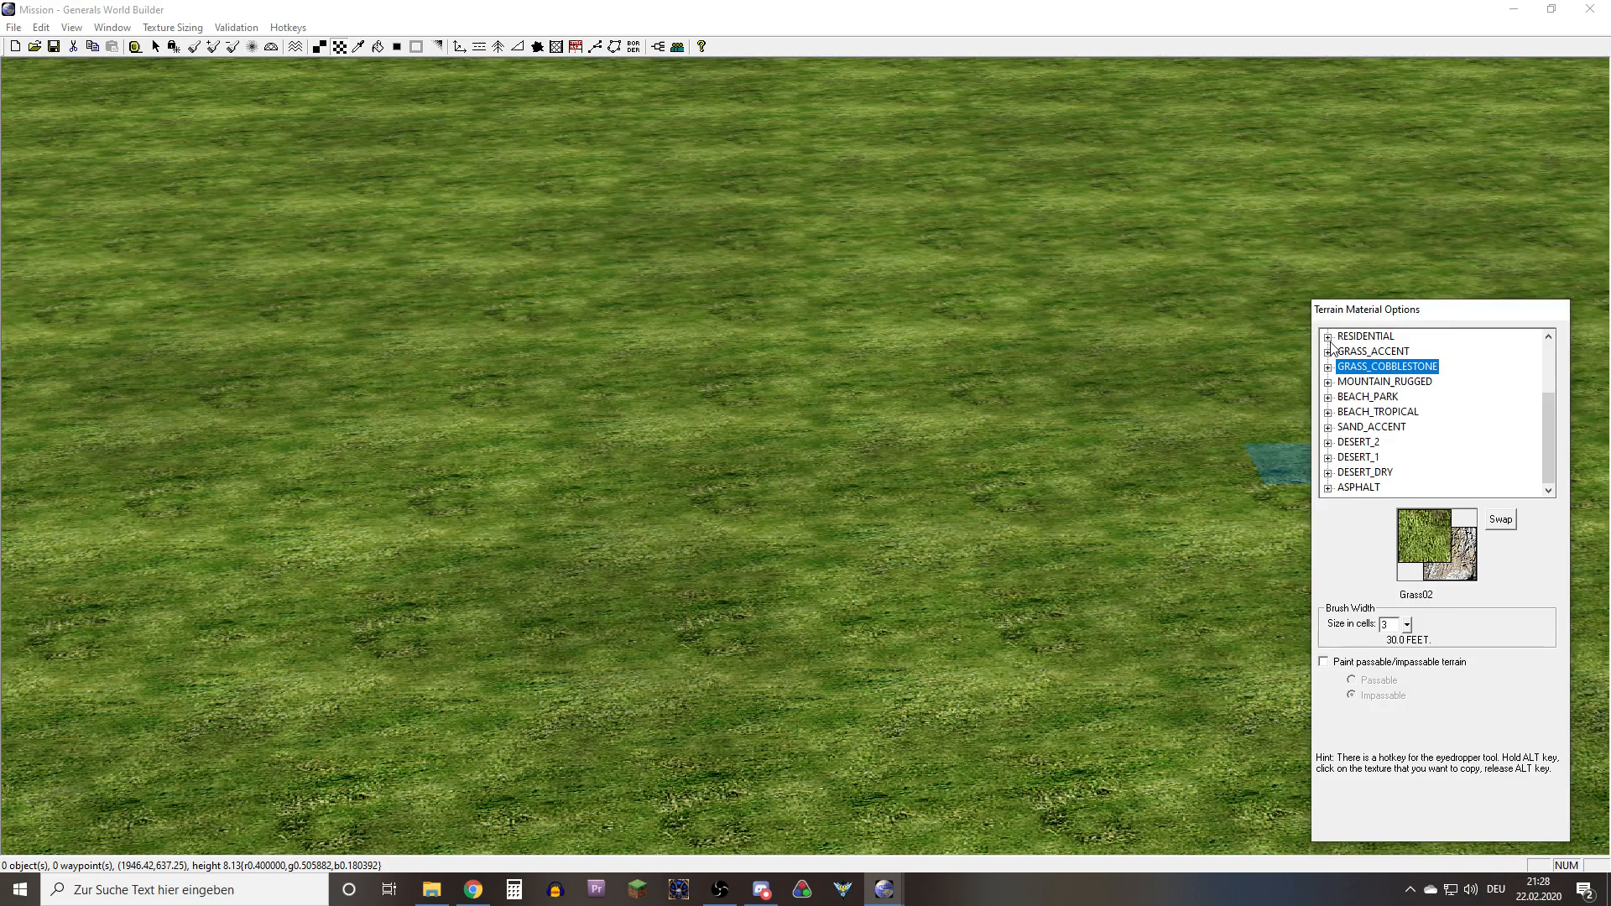
click(1328, 397)
click(1376, 382)
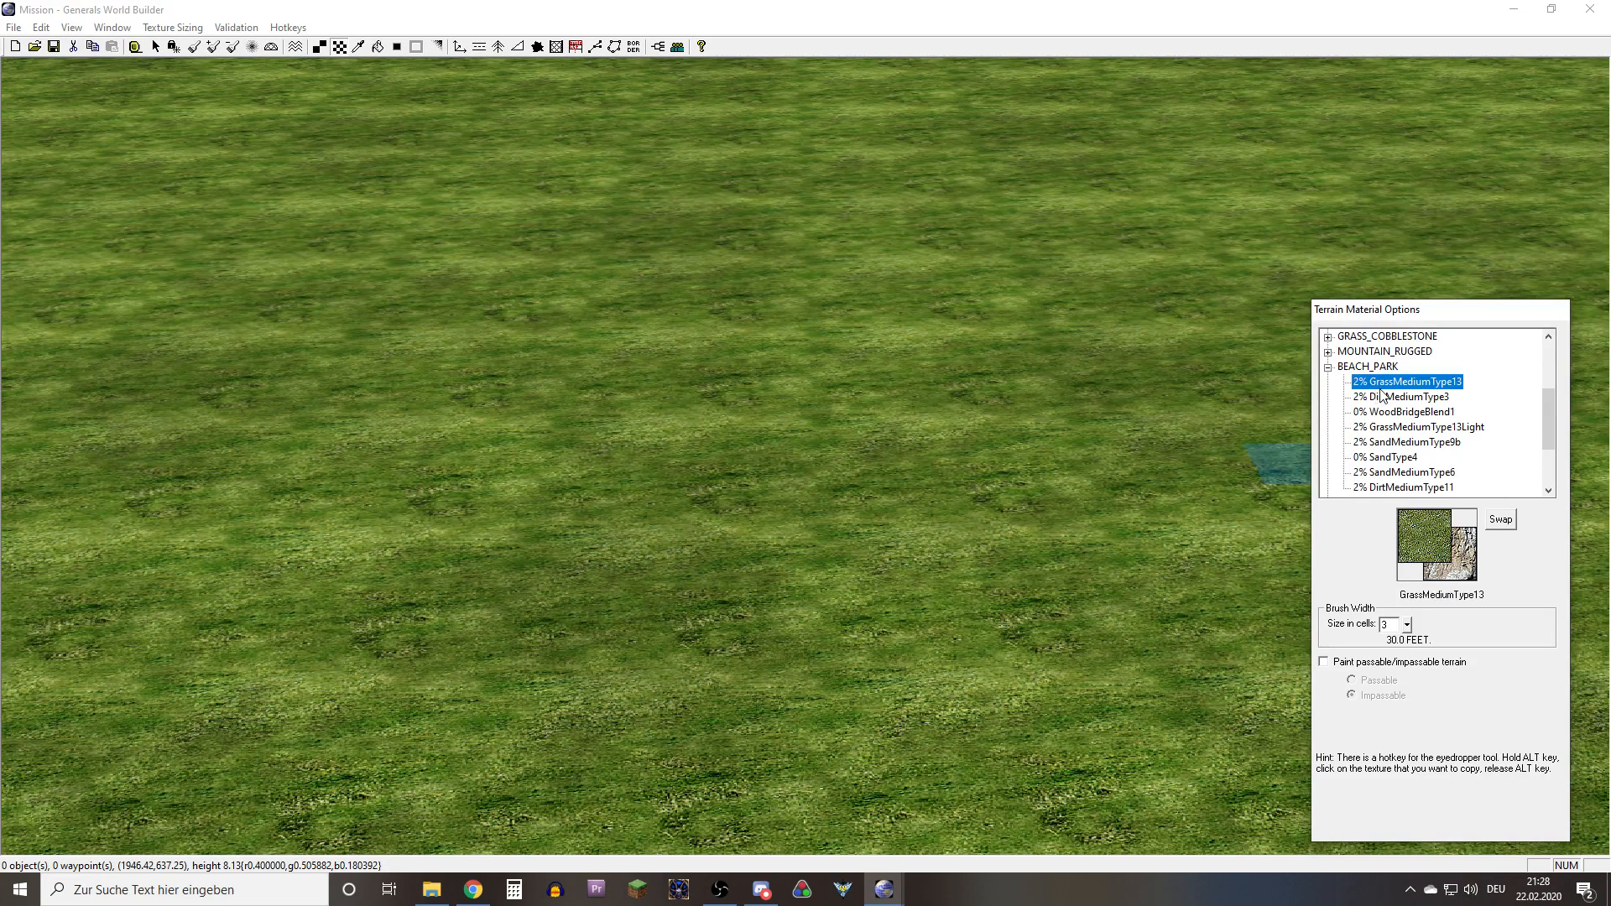
click(1393, 411)
click(1394, 427)
click(1396, 444)
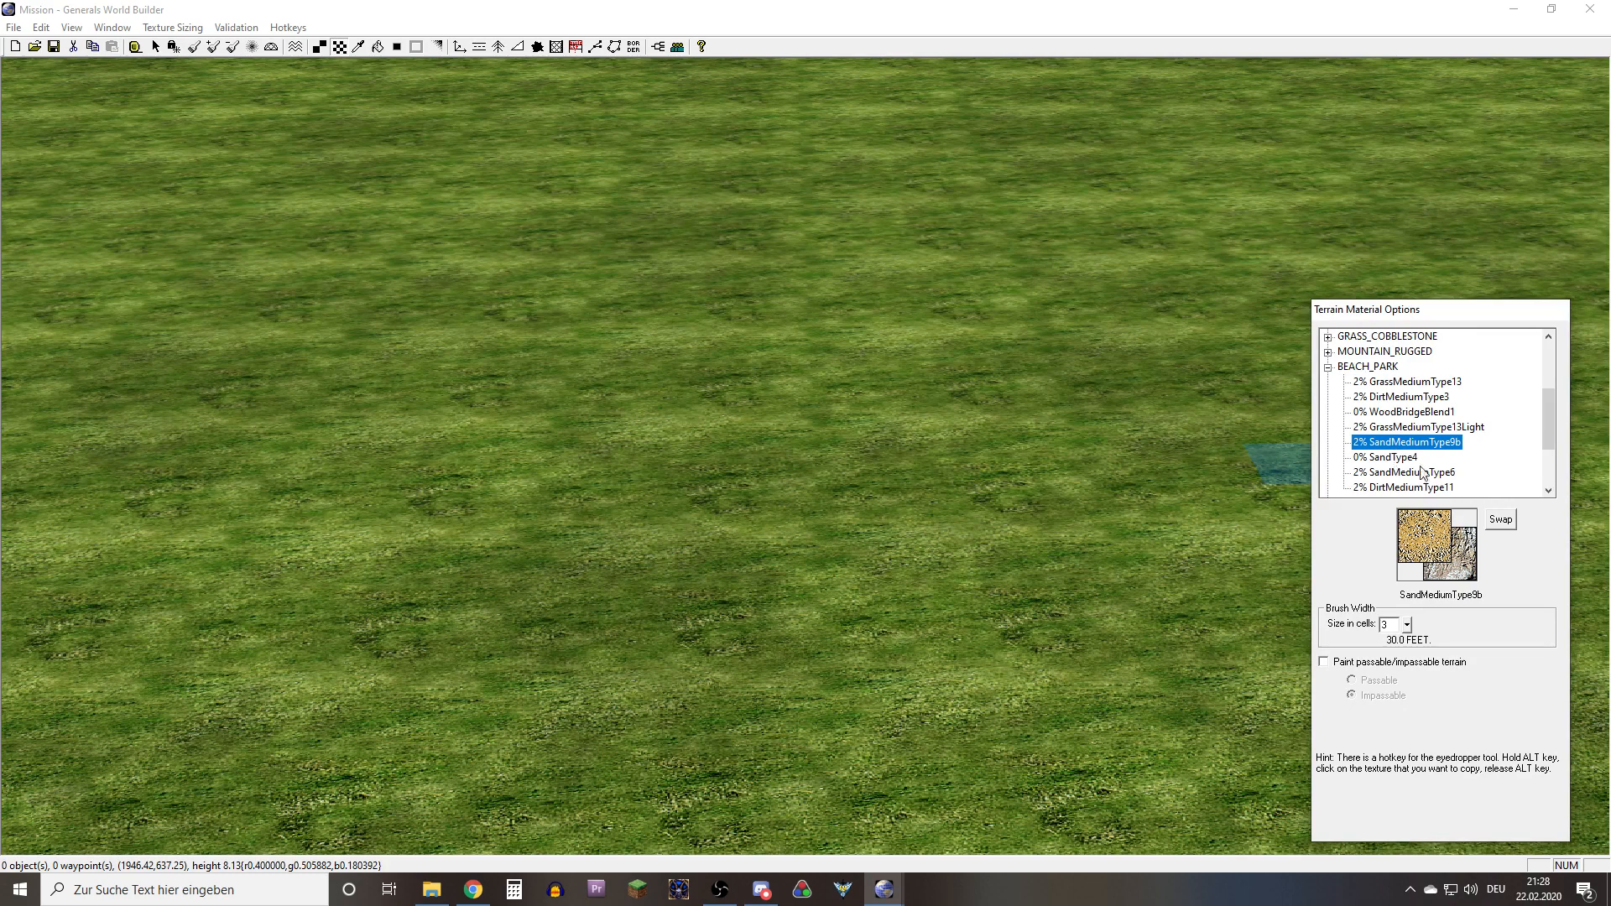
click(1393, 458)
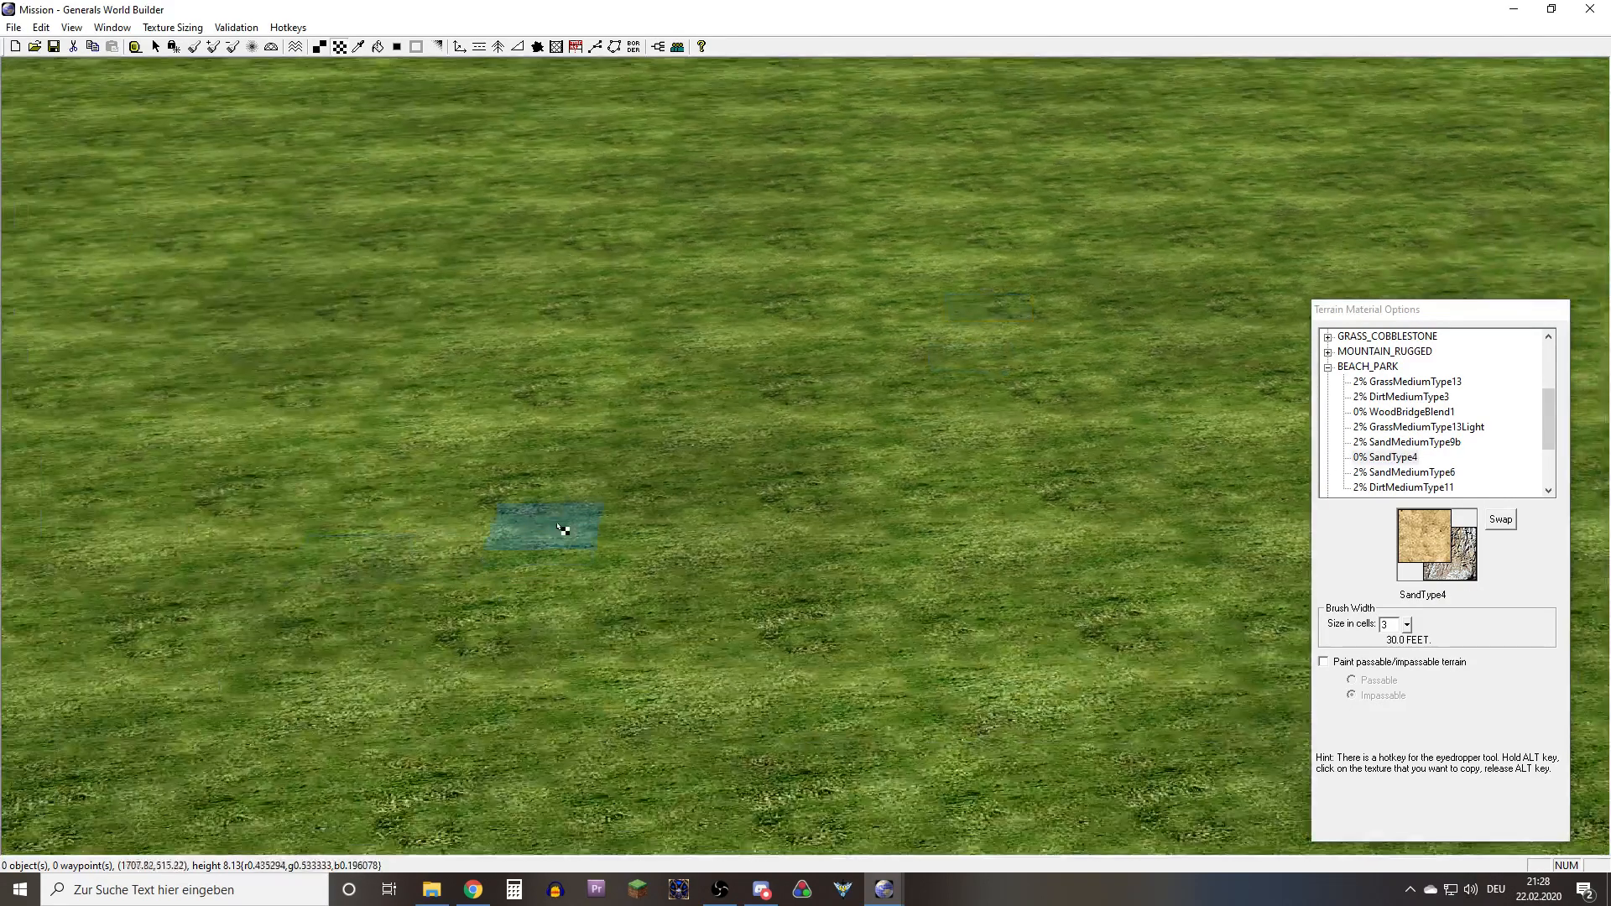
mouse_move(565, 529)
mouse_down()
mouse_move(640, 420)
mouse_move(193, 586)
mouse_move(617, 332)
mouse_move(681, 446)
mouse_move(566, 504)
mouse_up()
right_drag(565, 505, 1083, 323)
mouse_move(1082, 323)
mouse_down()
mouse_move(673, 415)
mouse_move(180, 557)
mouse_move(84, 637)
mouse_move(26, 608)
mouse_move(579, 424)
mouse_up()
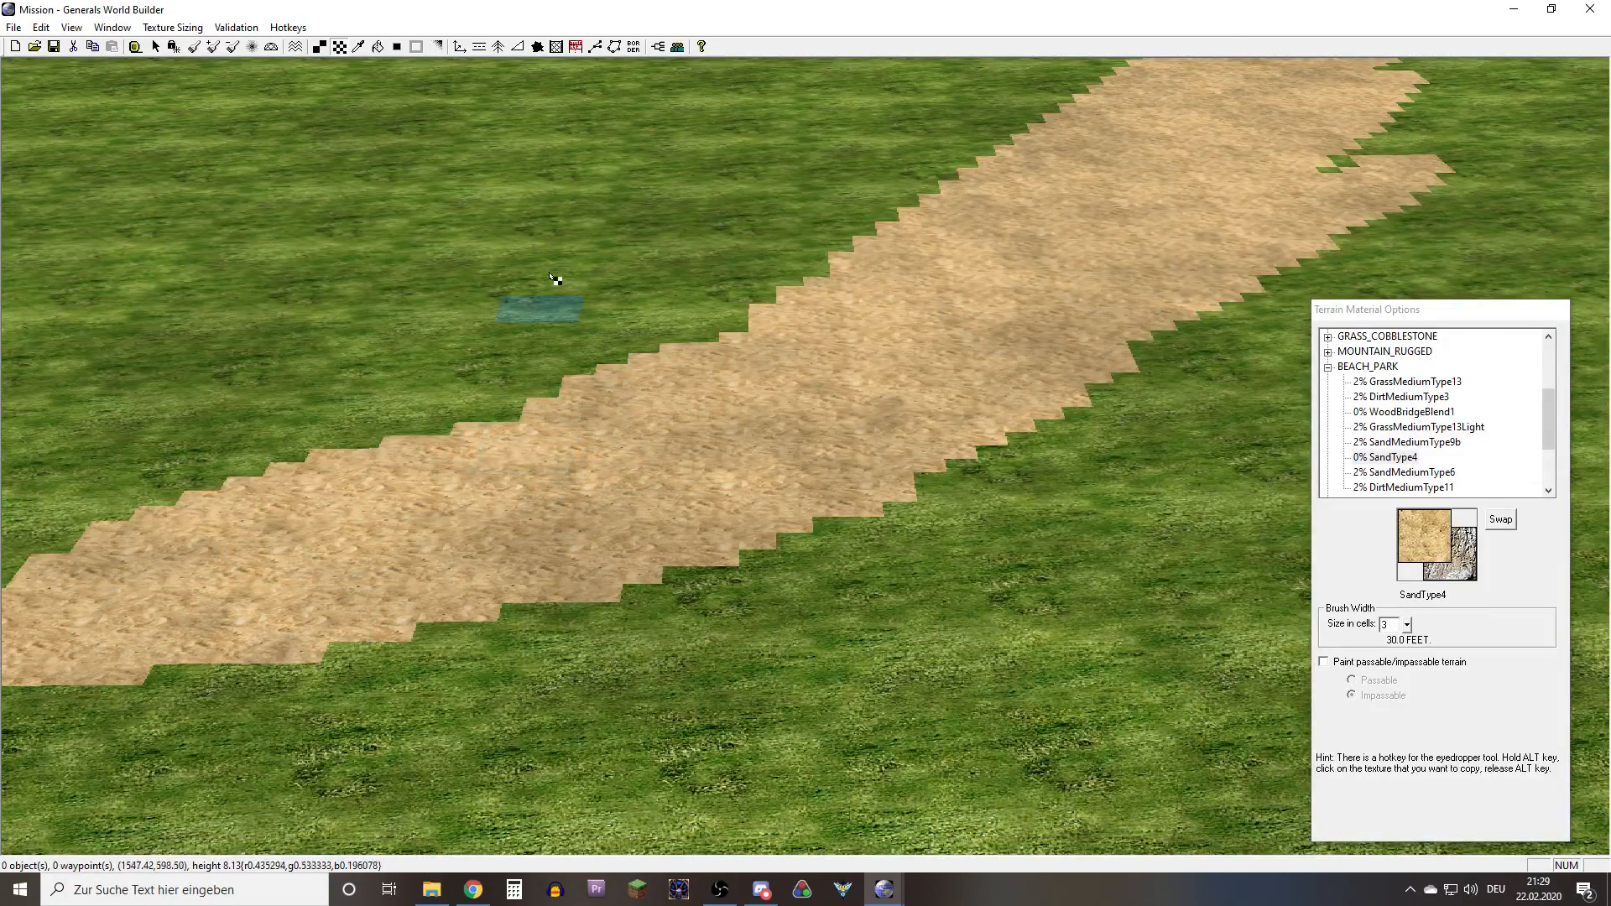
Blend the sand path's jagged borders into the surrounding grass with the Auto Edge Out tool
click(395, 46)
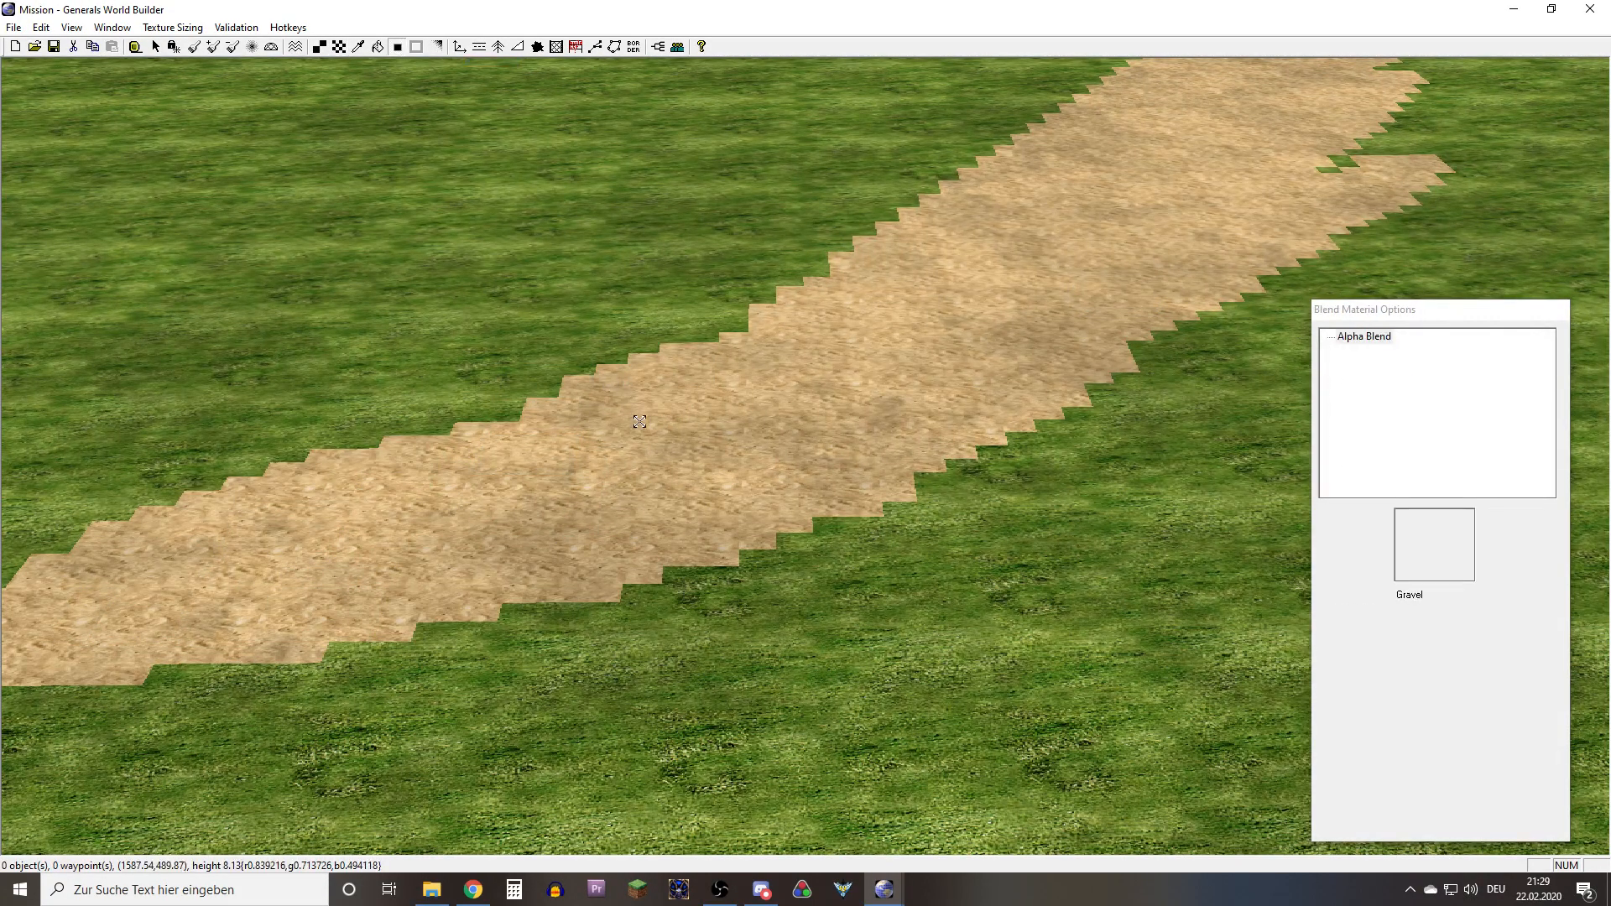
click(640, 423)
right_drag(641, 423, 336, 671)
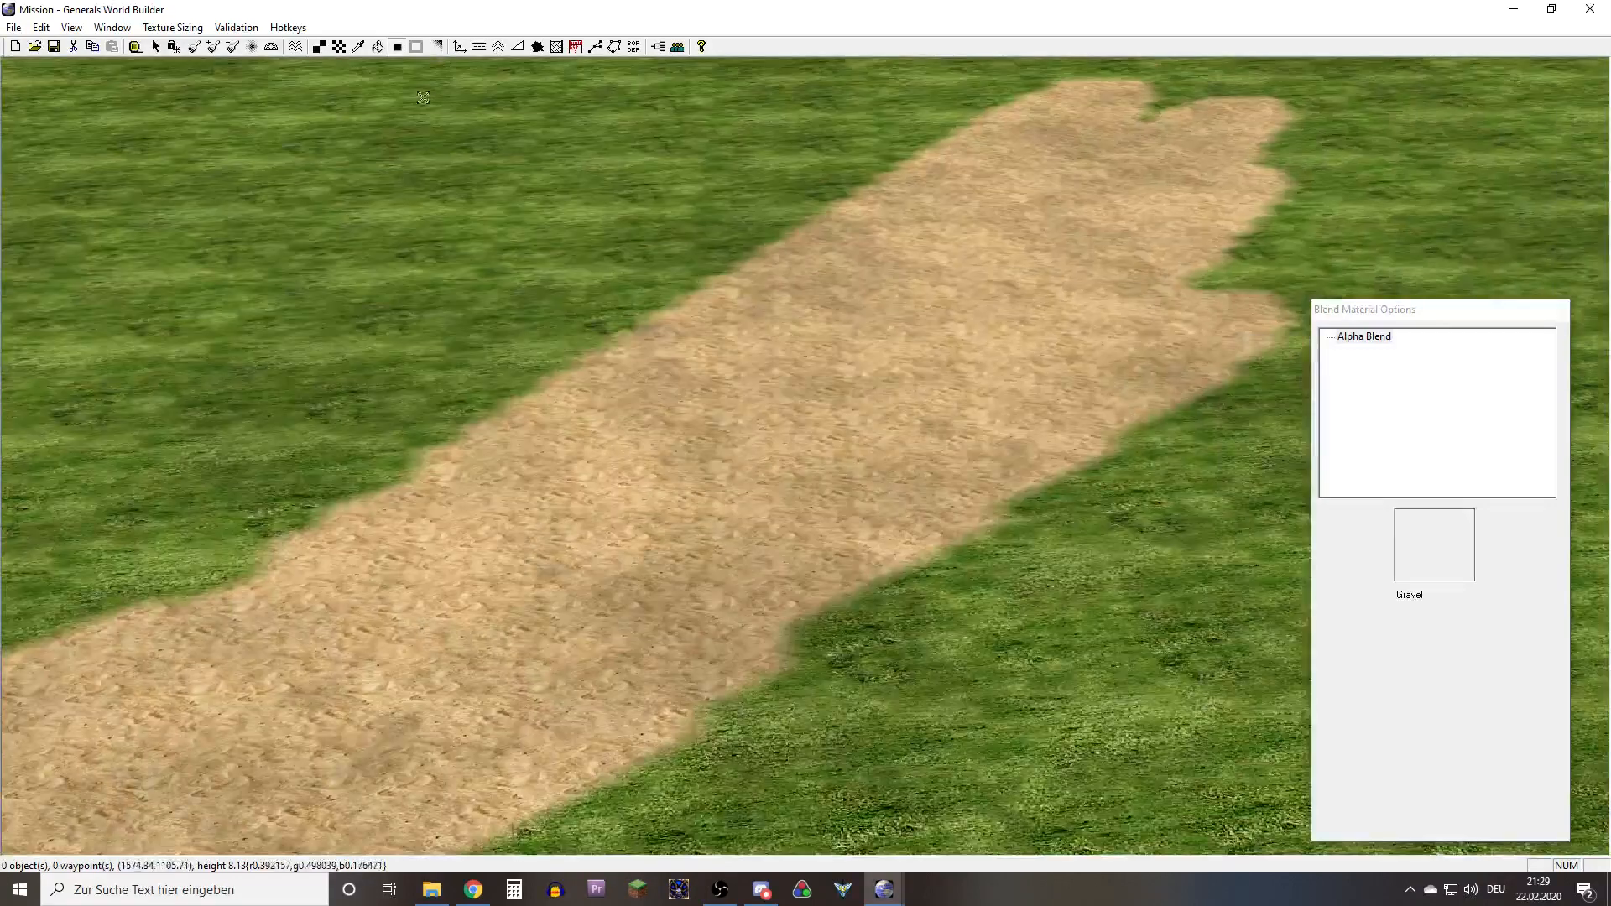
click(340, 47)
click(1403, 443)
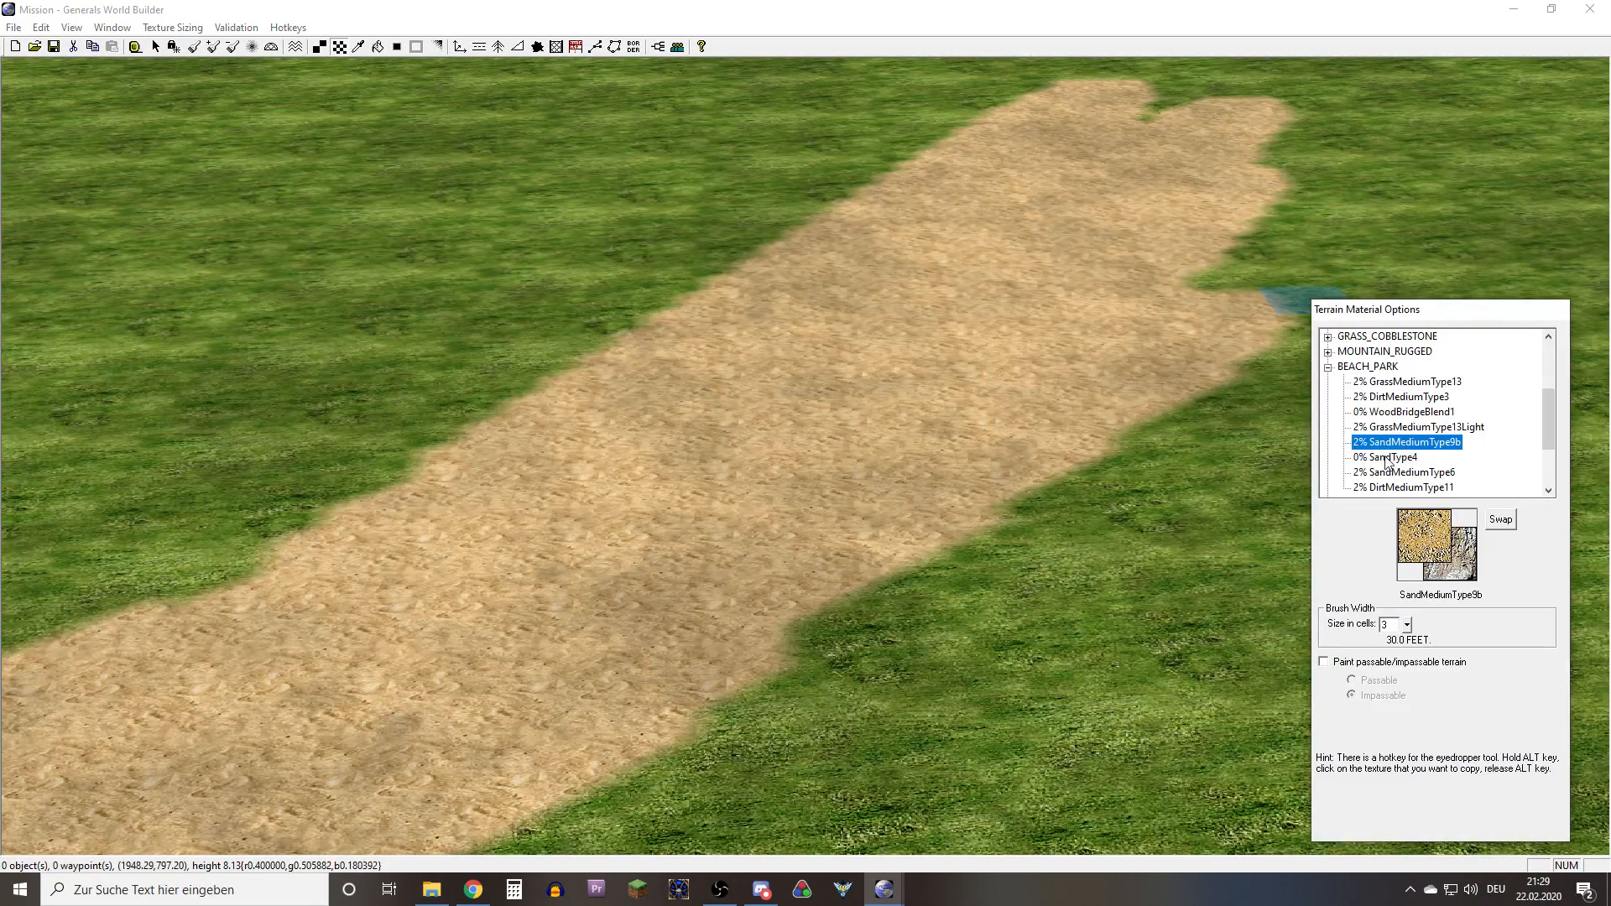
click(1385, 475)
right_drag(1099, 489, 1041, 479)
click(1399, 464)
right_drag(1200, 513, 881, 504)
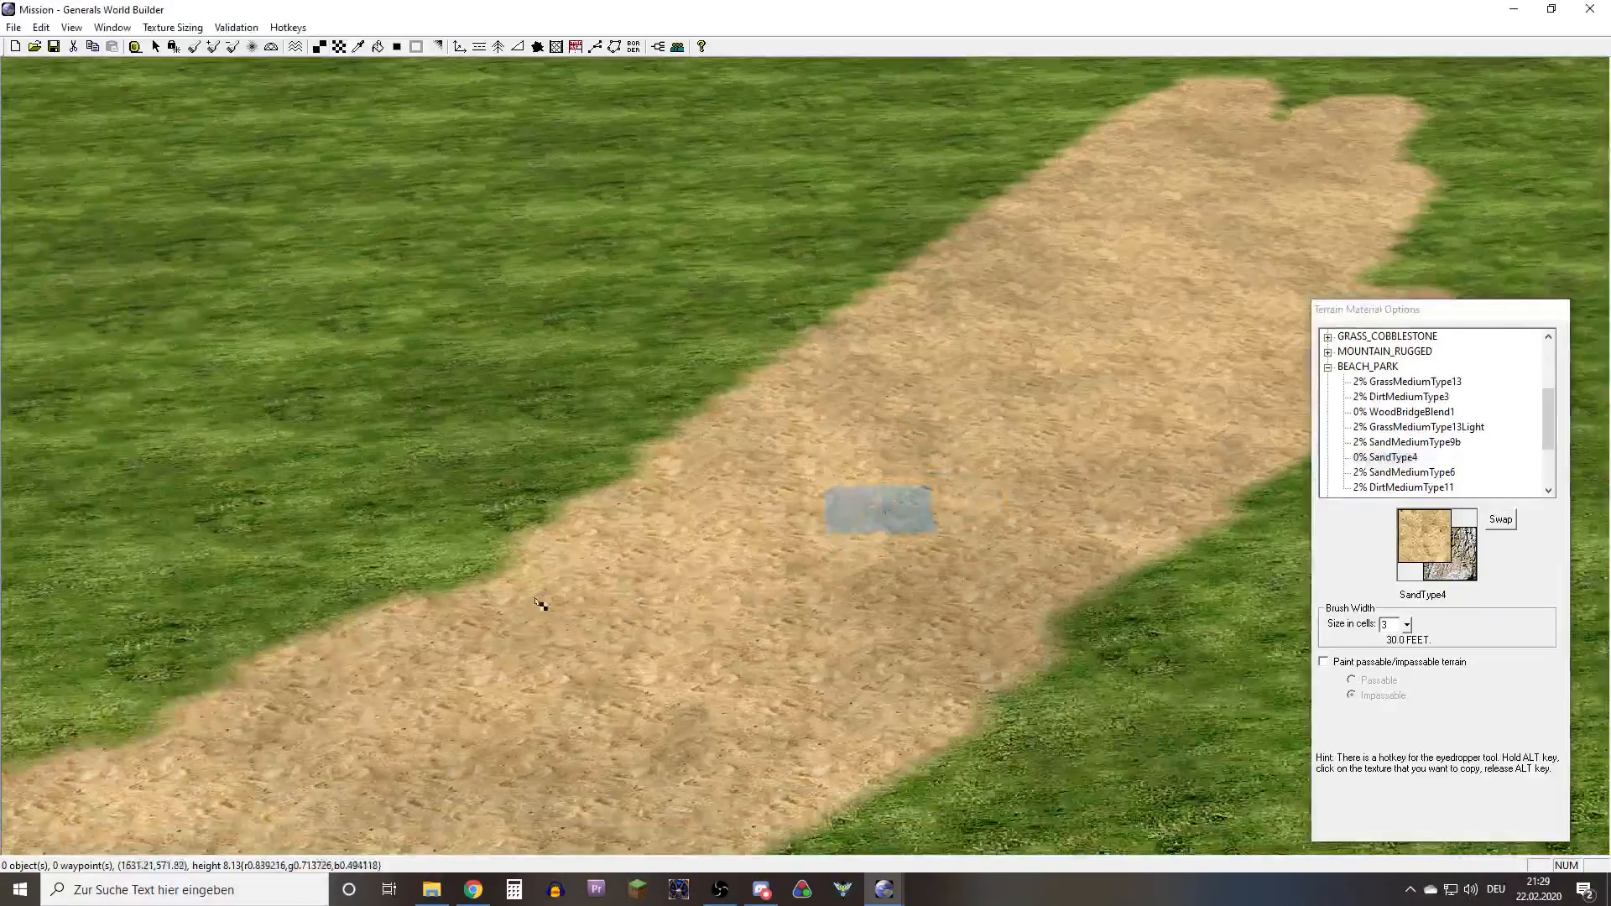
Paint SandMediumType6 strokes along the middle of the sand path with a 3-cell brush
click(1392, 443)
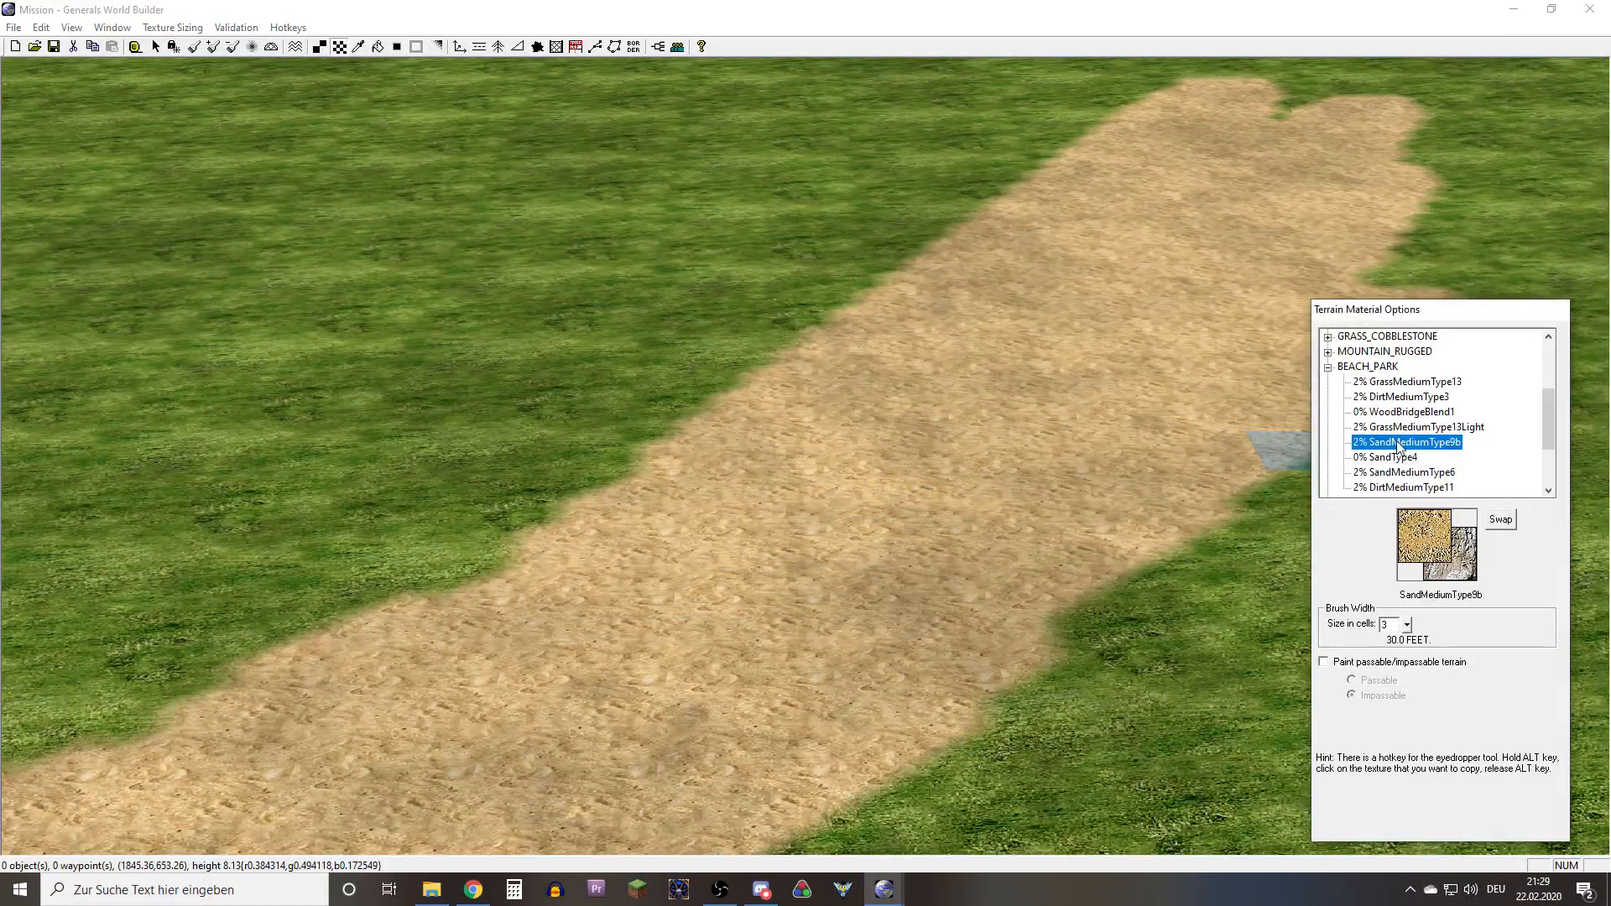
click(1400, 475)
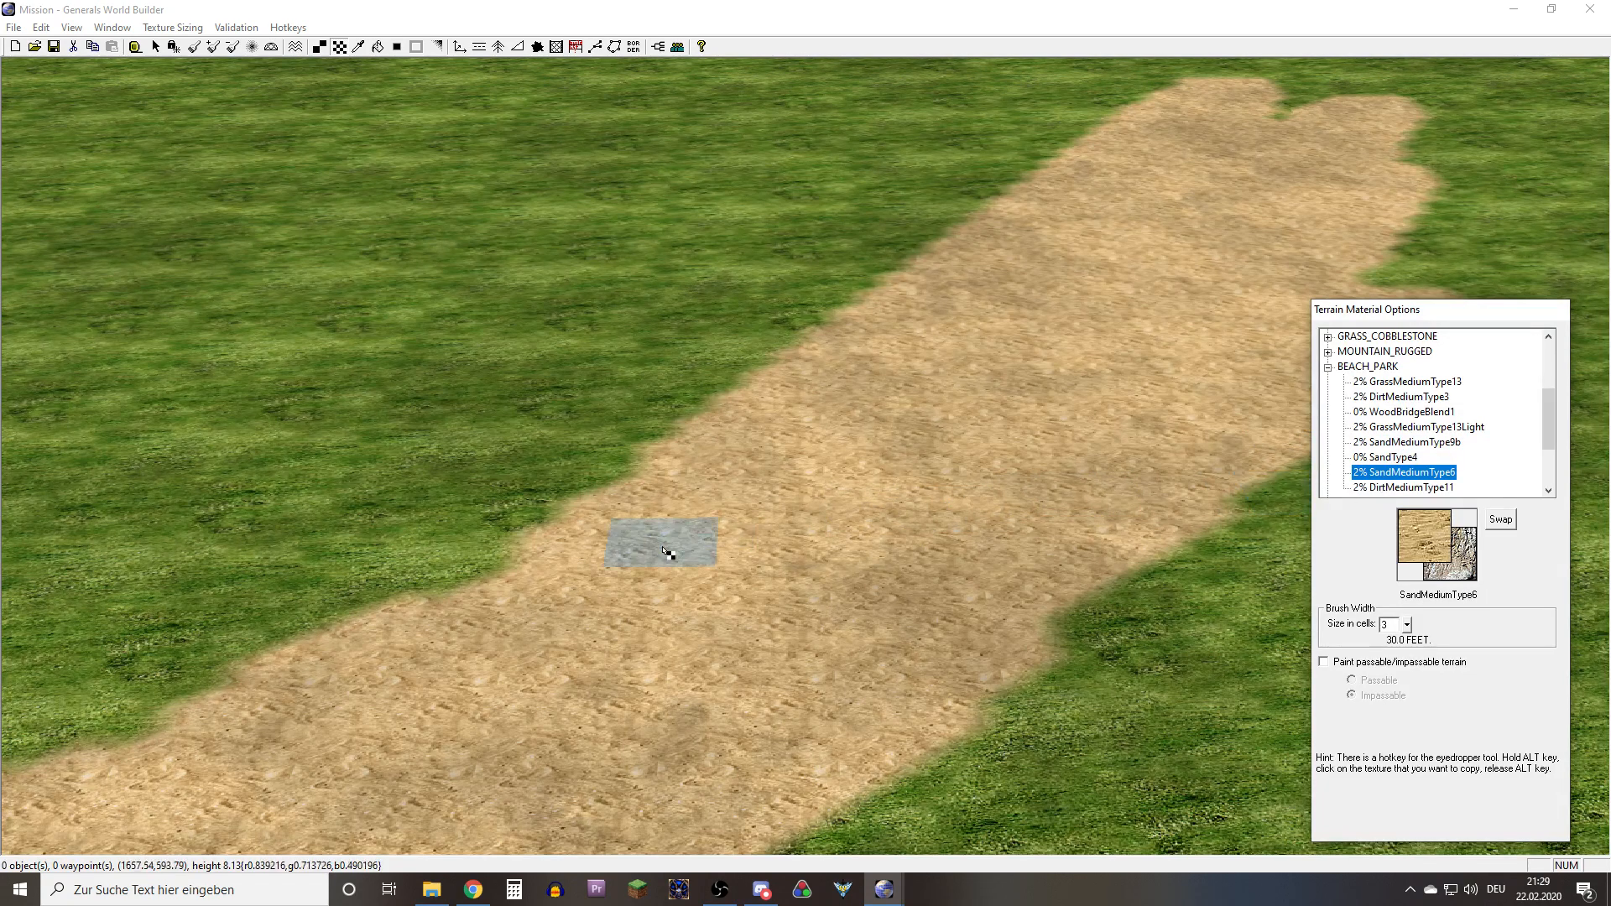
mouse_move(726, 581)
mouse_down()
mouse_move(910, 485)
mouse_move(980, 422)
mouse_move(1010, 557)
mouse_move(1133, 403)
mouse_move(1130, 317)
mouse_move(863, 462)
mouse_move(953, 395)
mouse_move(1108, 367)
mouse_move(1015, 450)
mouse_move(513, 644)
mouse_up()
right_drag(509, 639, 898, 353)
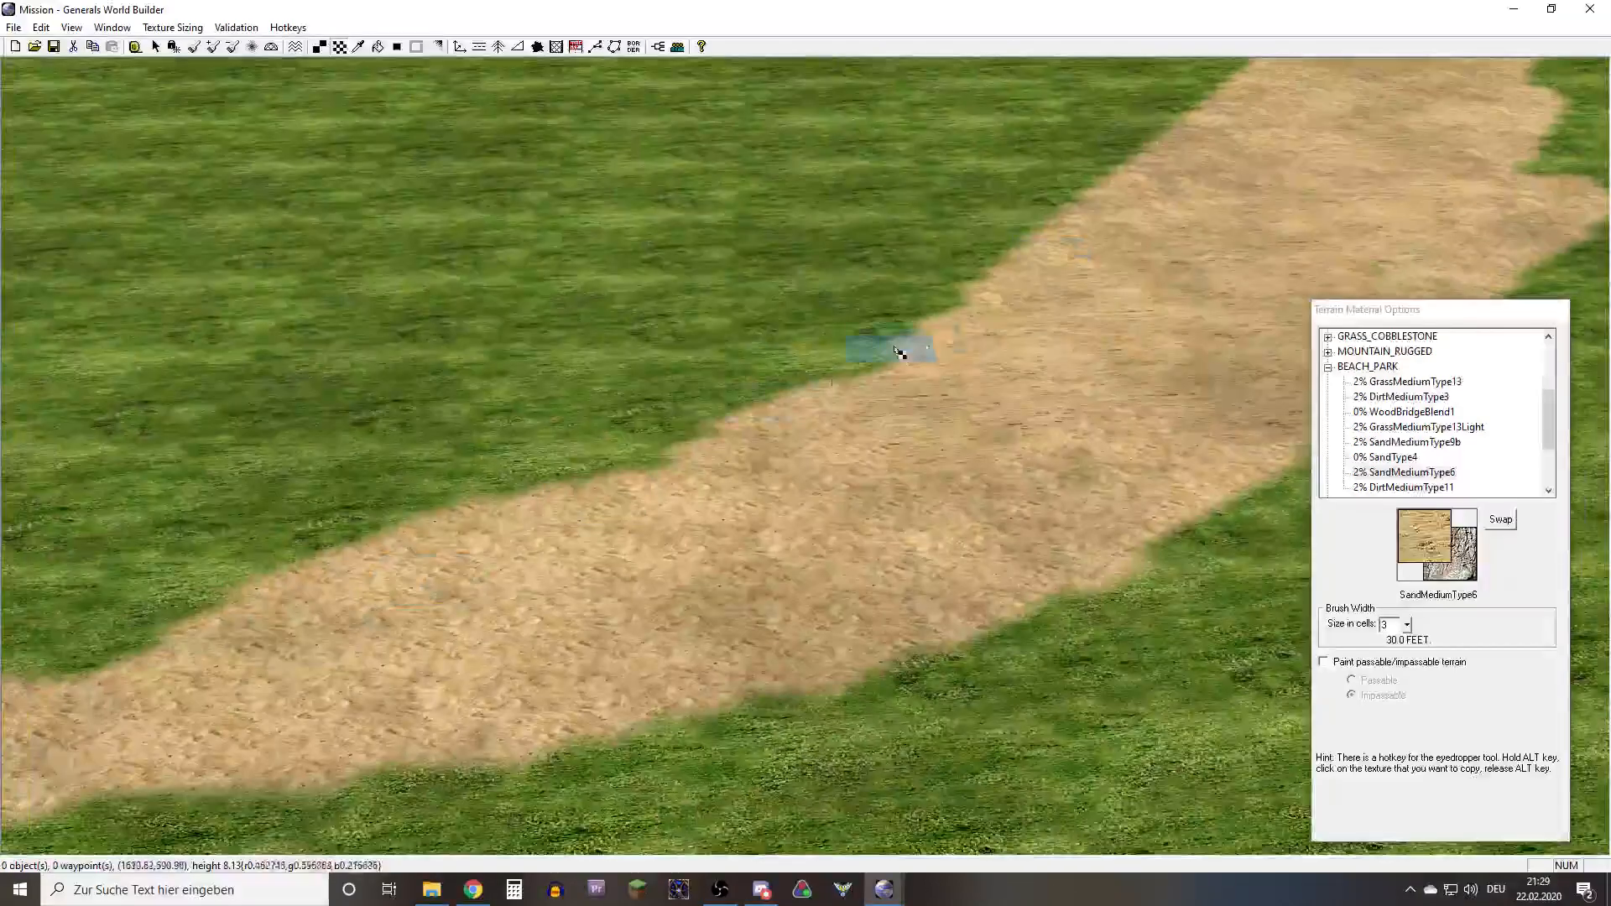
mouse_move(899, 353)
mouse_down()
mouse_move(874, 447)
mouse_move(680, 560)
mouse_up()
right_drag(680, 560, 315, 669)
drag(315, 669, 1013, 352)
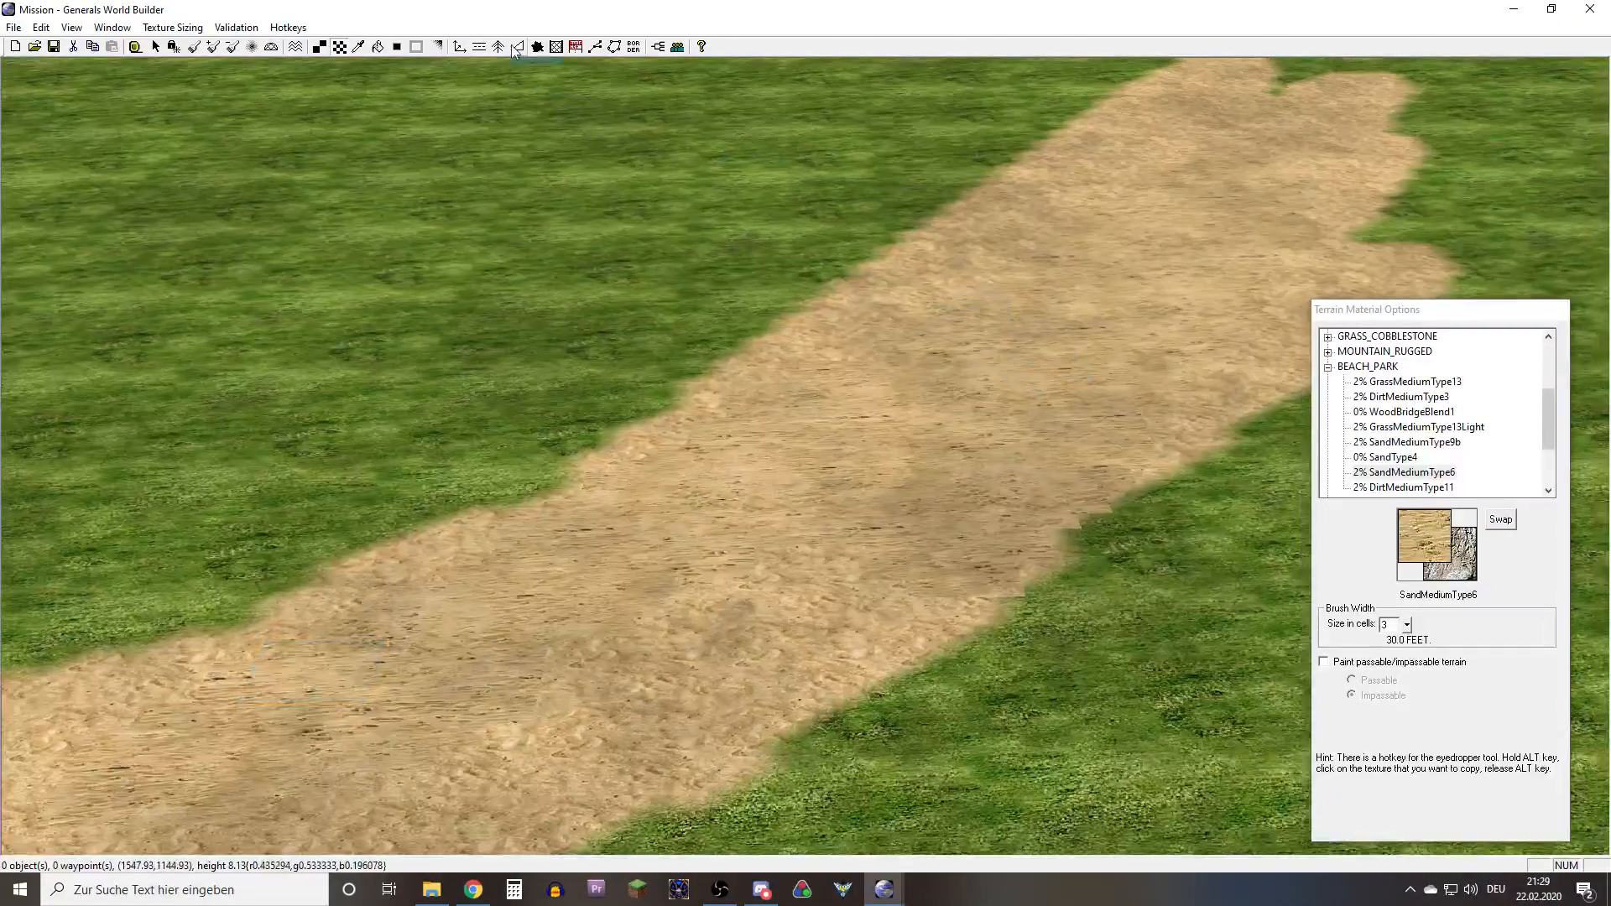
Blend the darker SandMediumType6 area into the surrounding sand with the Auto Edge Out tool
click(396, 45)
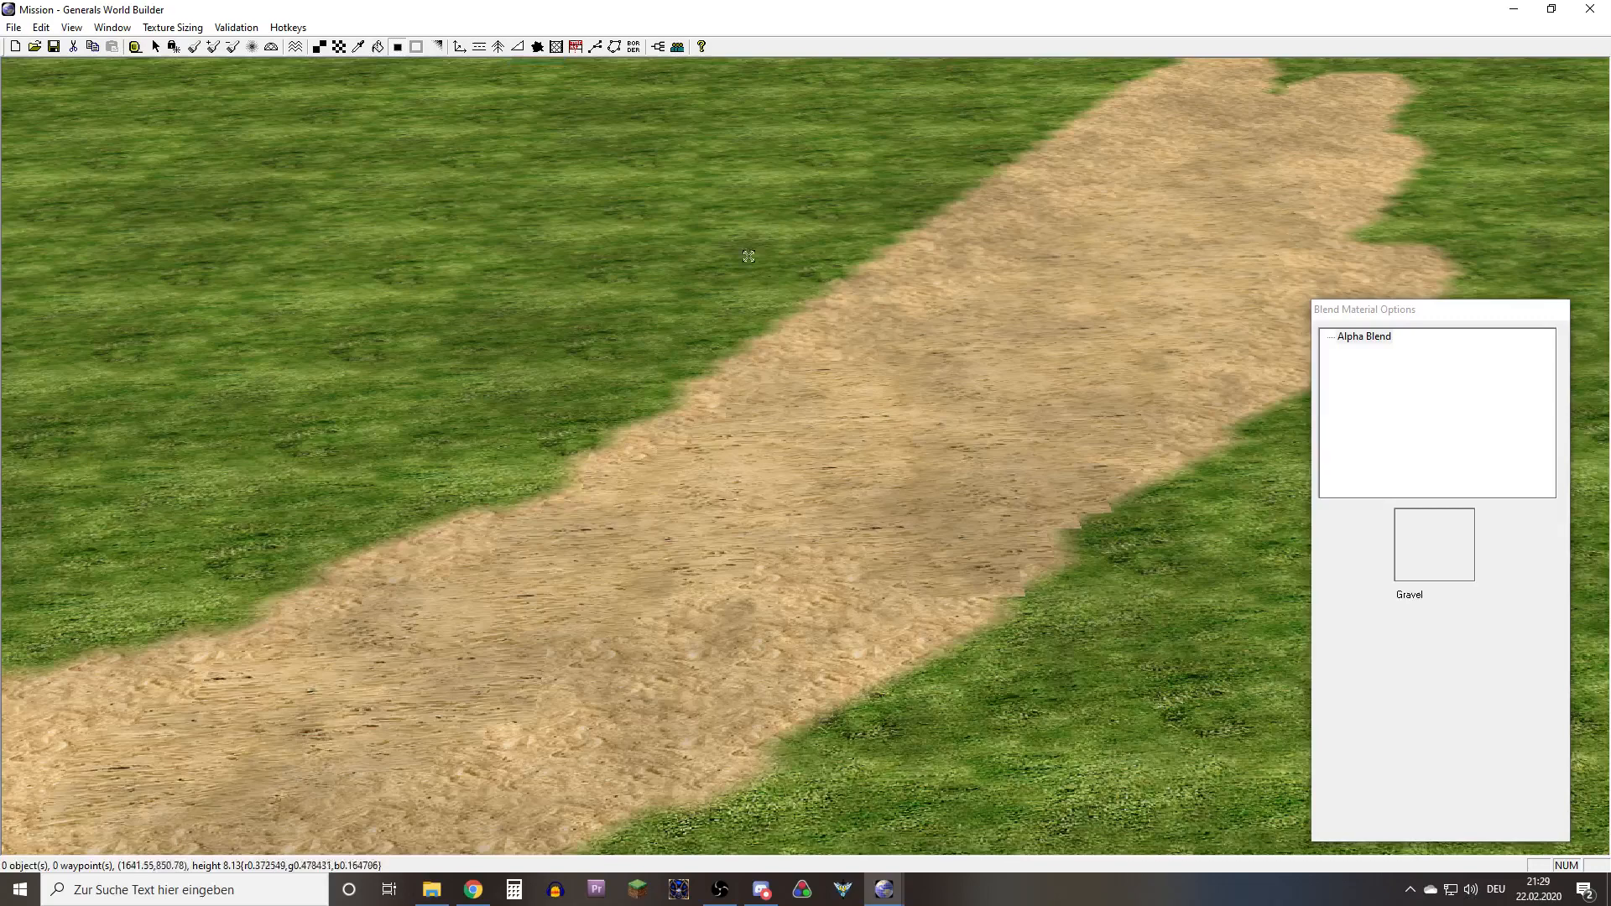
click(945, 488)
right_drag(904, 449, 934, 484)
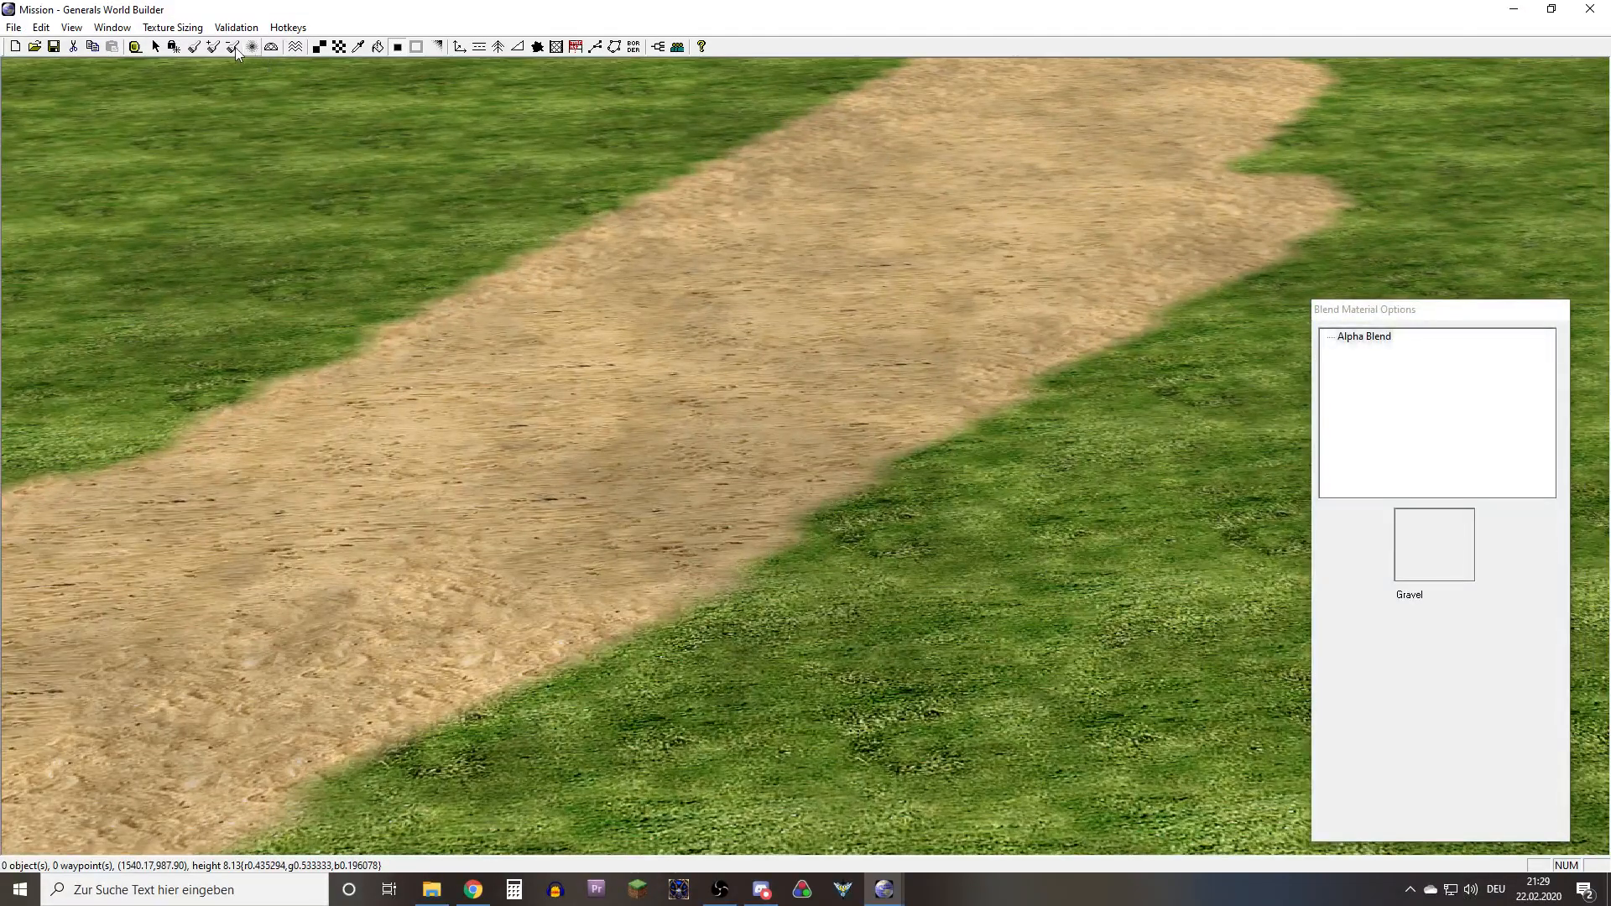
Paint strips of the Grass02 texture from the GRASS_COBBLESTONE group on the grass along both sides of the sand path, using a 3-cell brush
click(373, 47)
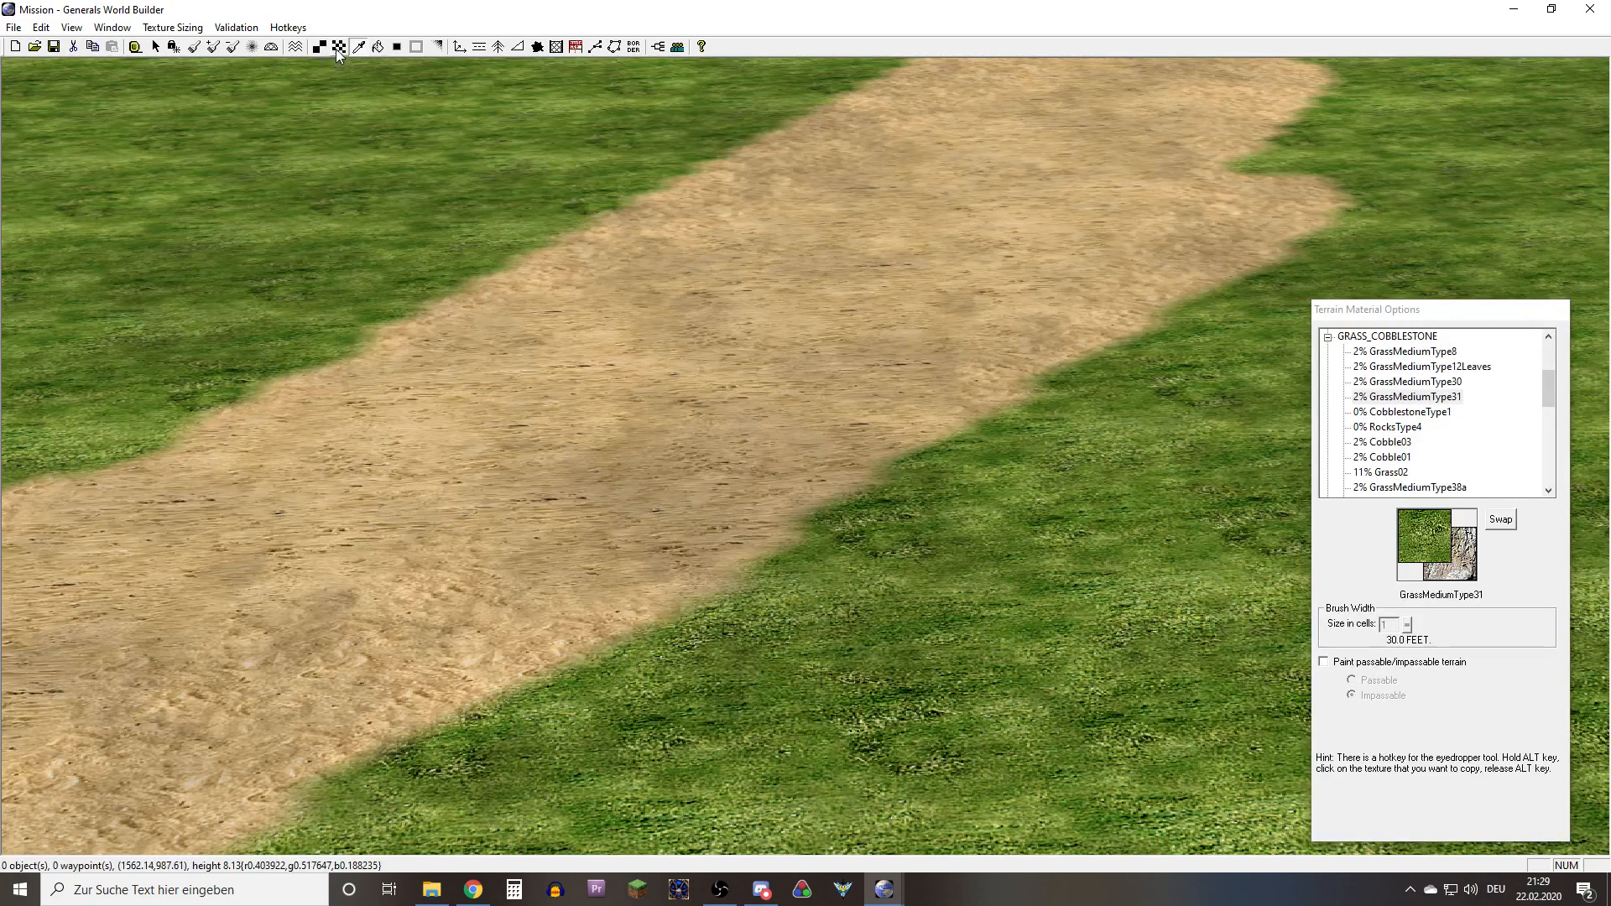
click(1393, 443)
click(1397, 442)
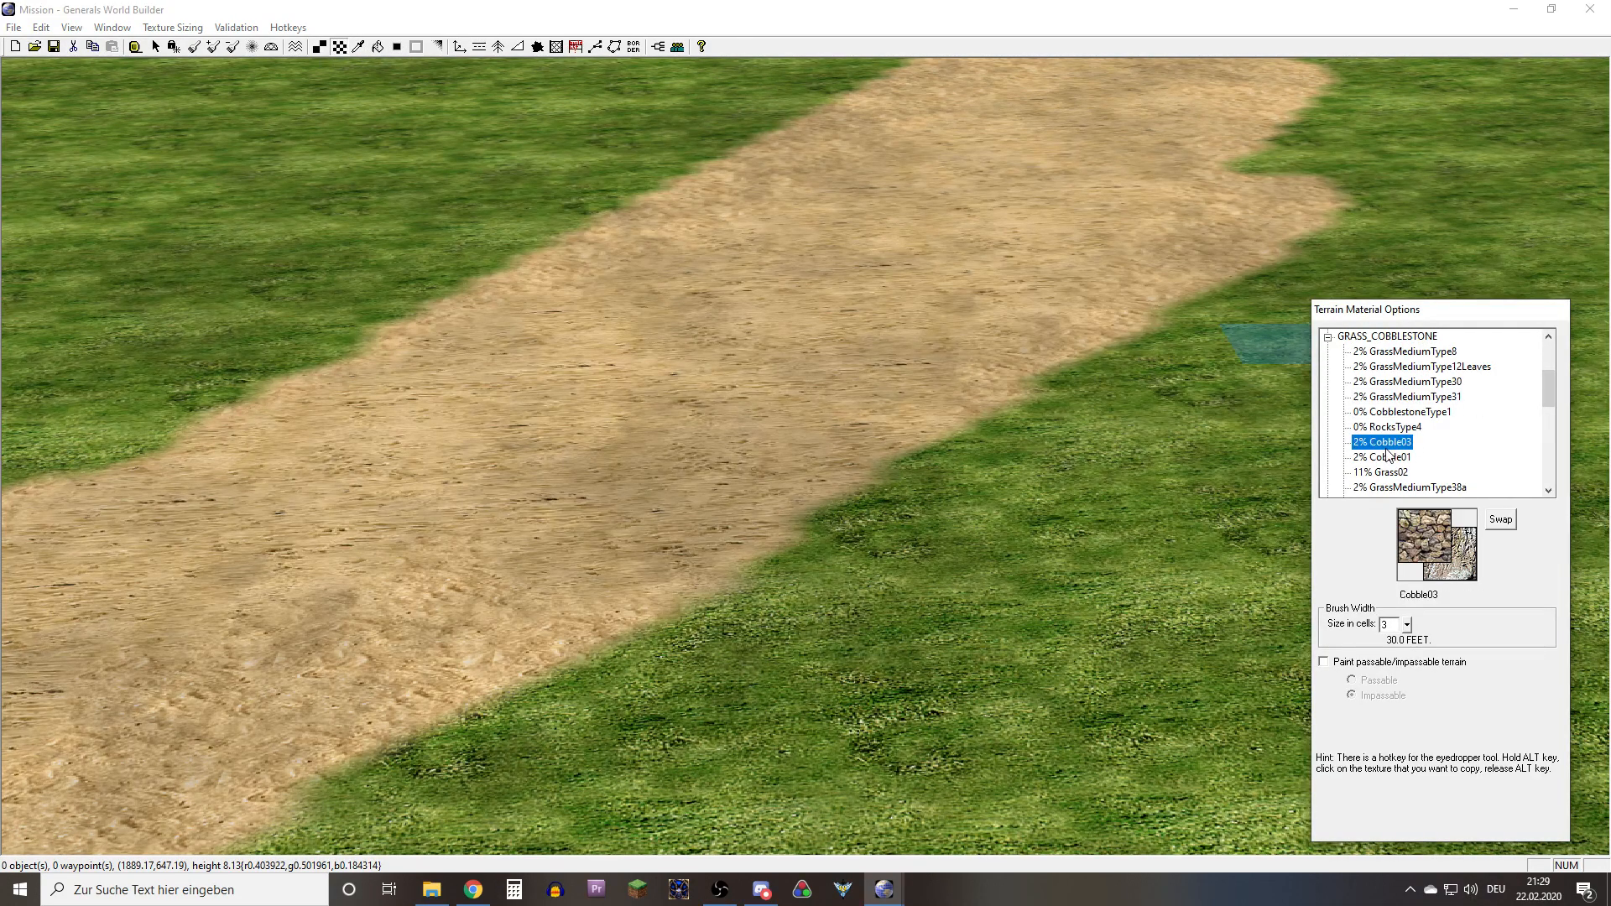
click(1394, 473)
right_drag(1142, 573, 987, 520)
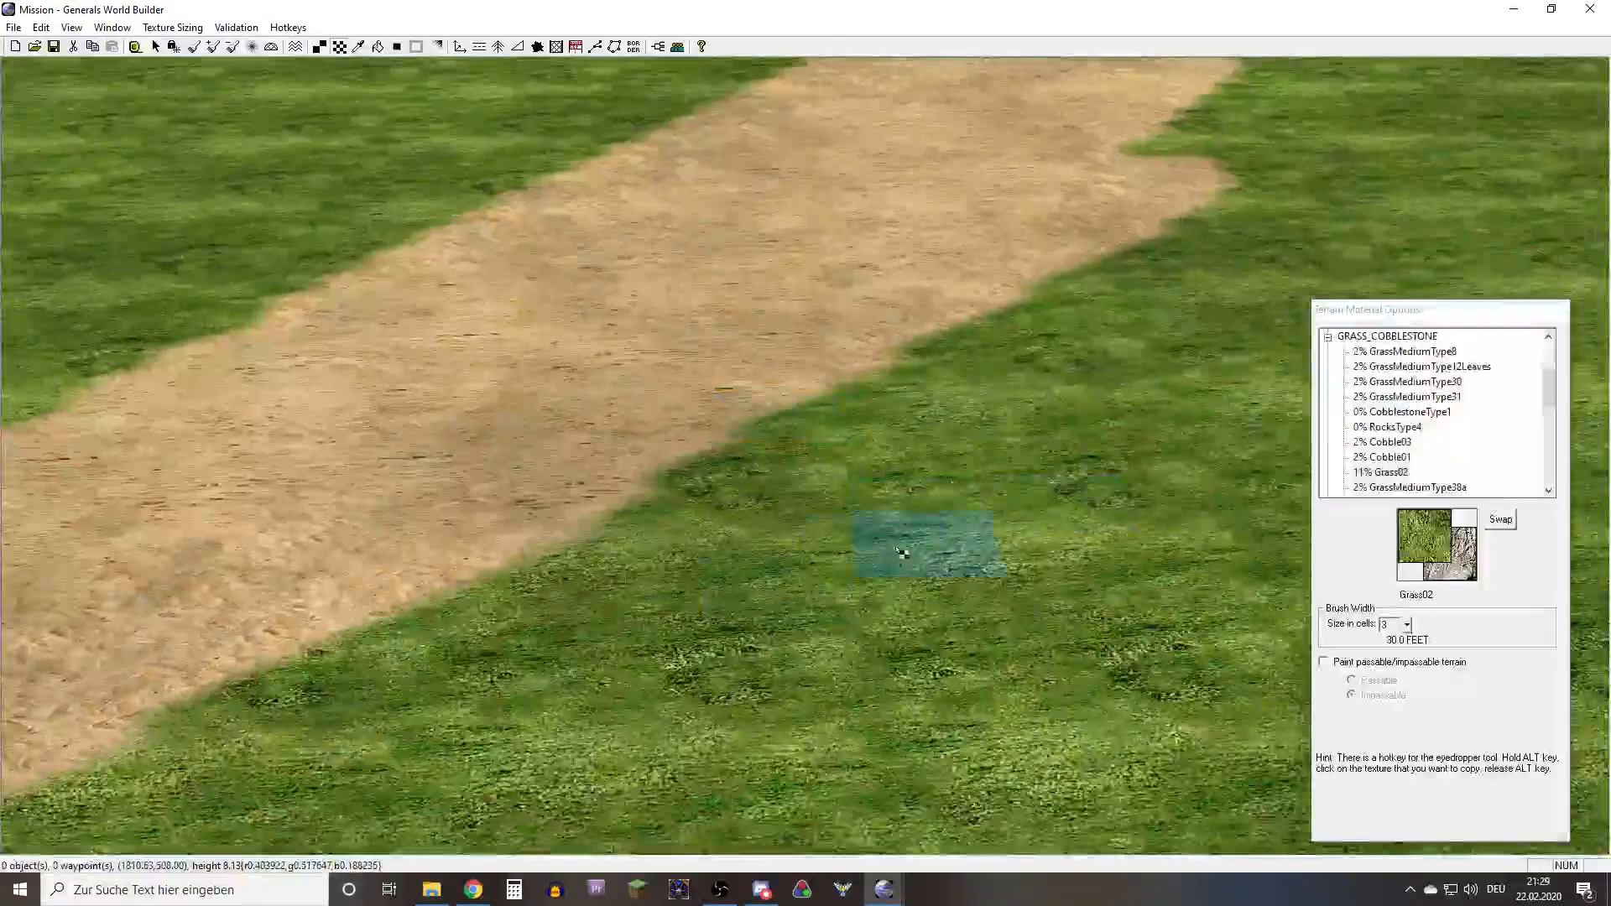
mouse_move(902, 552)
mouse_down()
mouse_move(965, 621)
mouse_move(944, 528)
mouse_move(755, 592)
mouse_move(695, 660)
mouse_up()
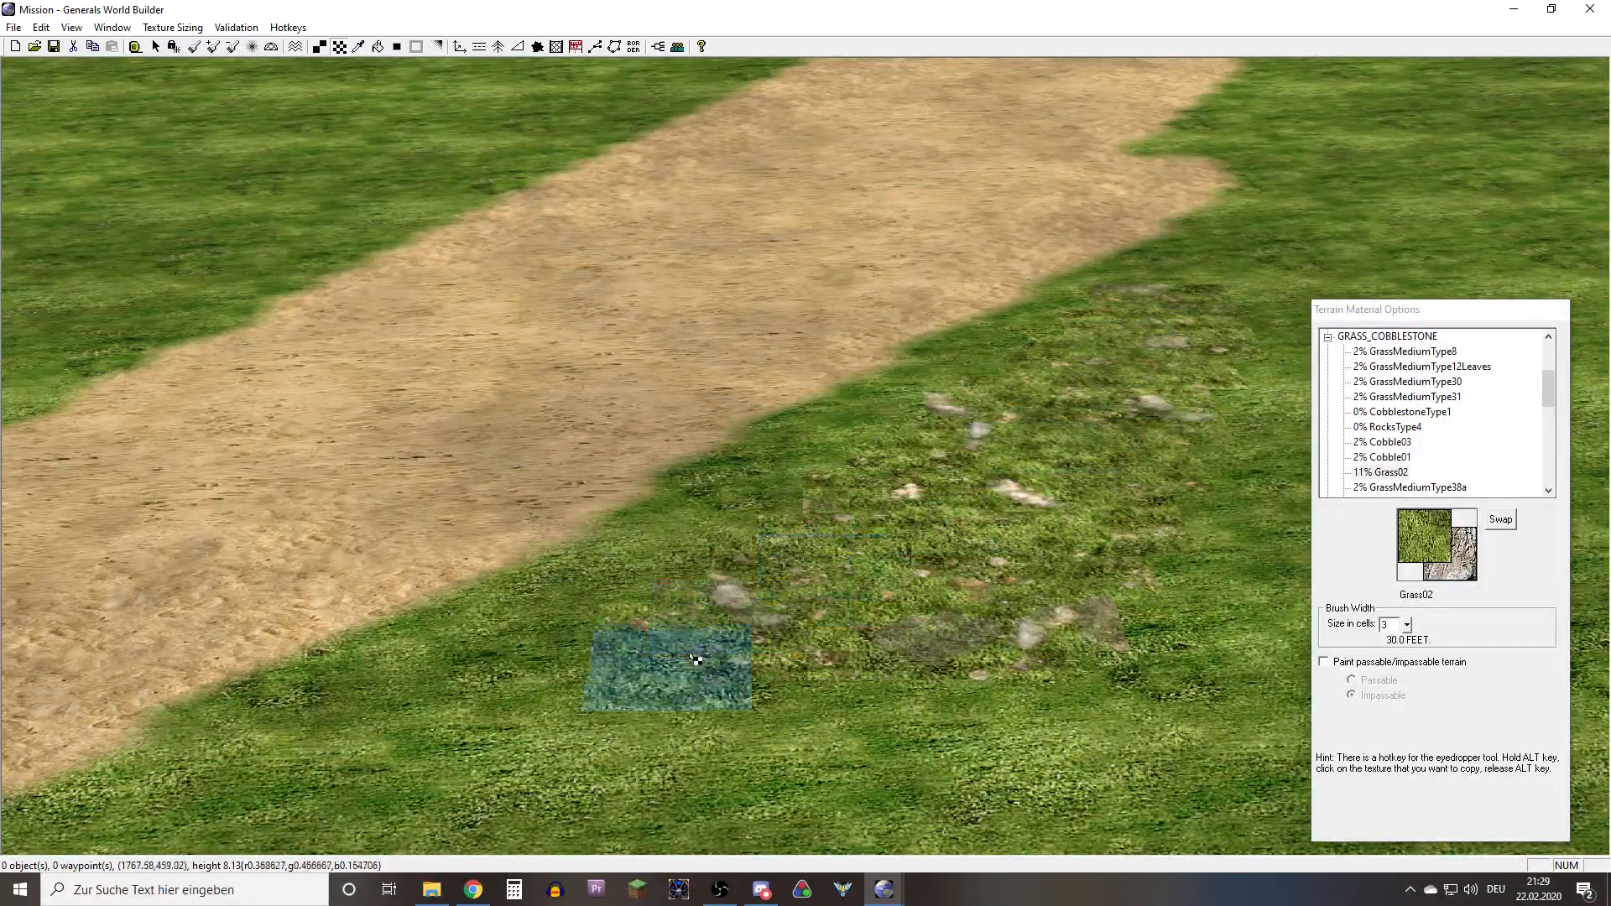
right_drag(695, 660, 1040, 411)
mouse_move(1057, 406)
mouse_down()
mouse_move(1120, 376)
mouse_move(942, 561)
mouse_up()
right_drag(942, 561, 587, 793)
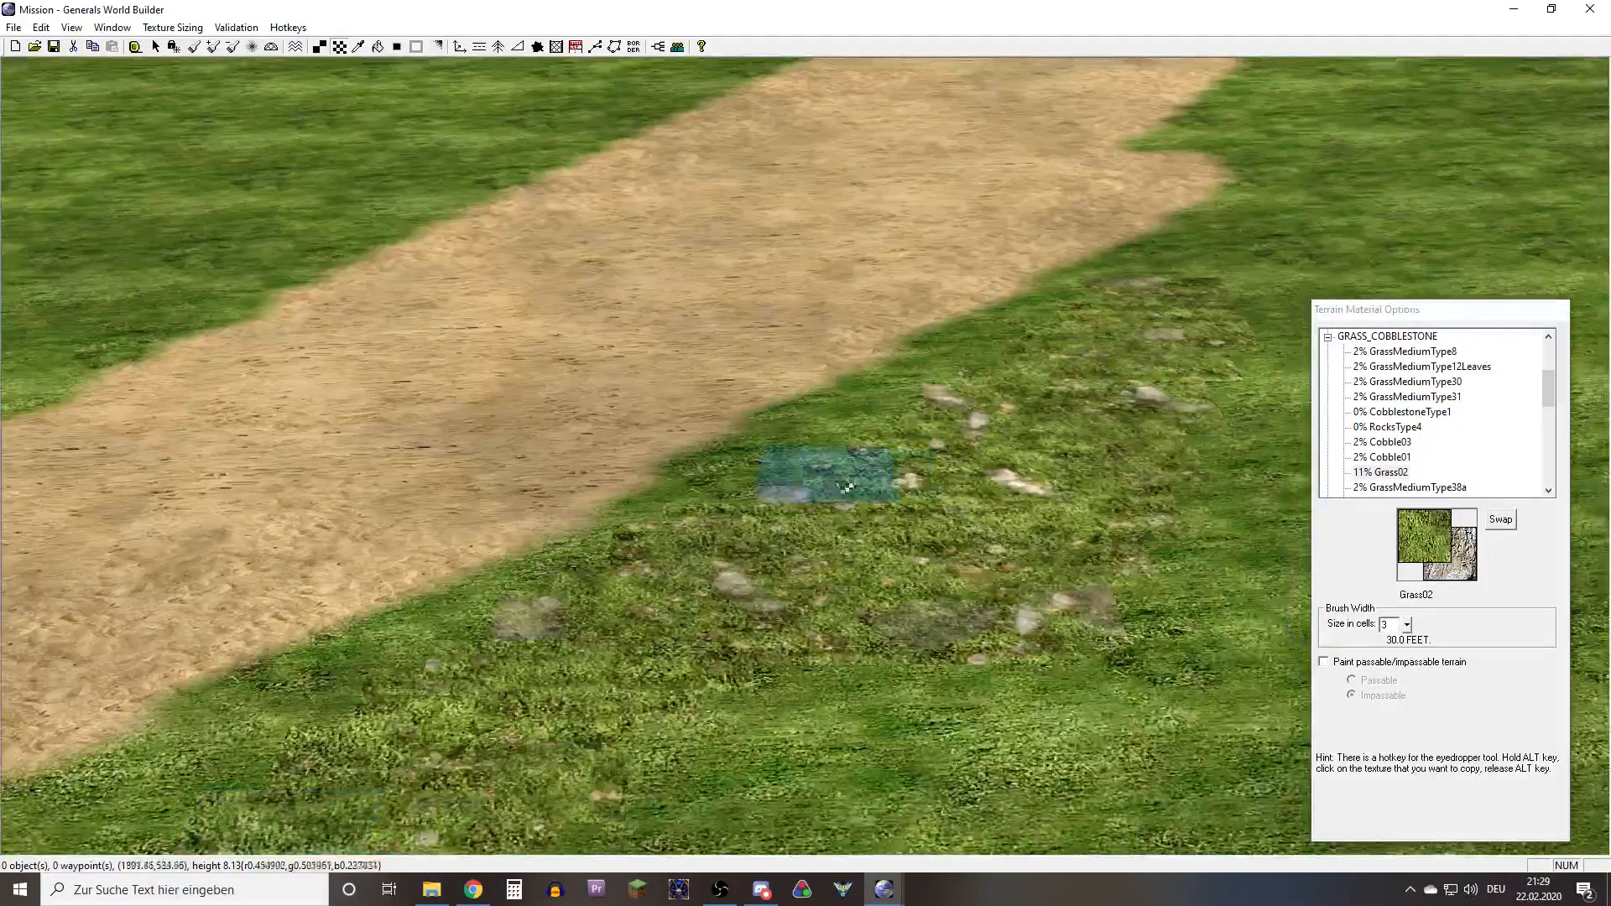
mouse_move(844, 486)
right_down()
mouse_move(853, 407)
mouse_move(895, 446)
right_up()
mouse_move(895, 445)
mouse_down()
mouse_move(551, 510)
mouse_move(554, 599)
mouse_move(310, 713)
mouse_up()
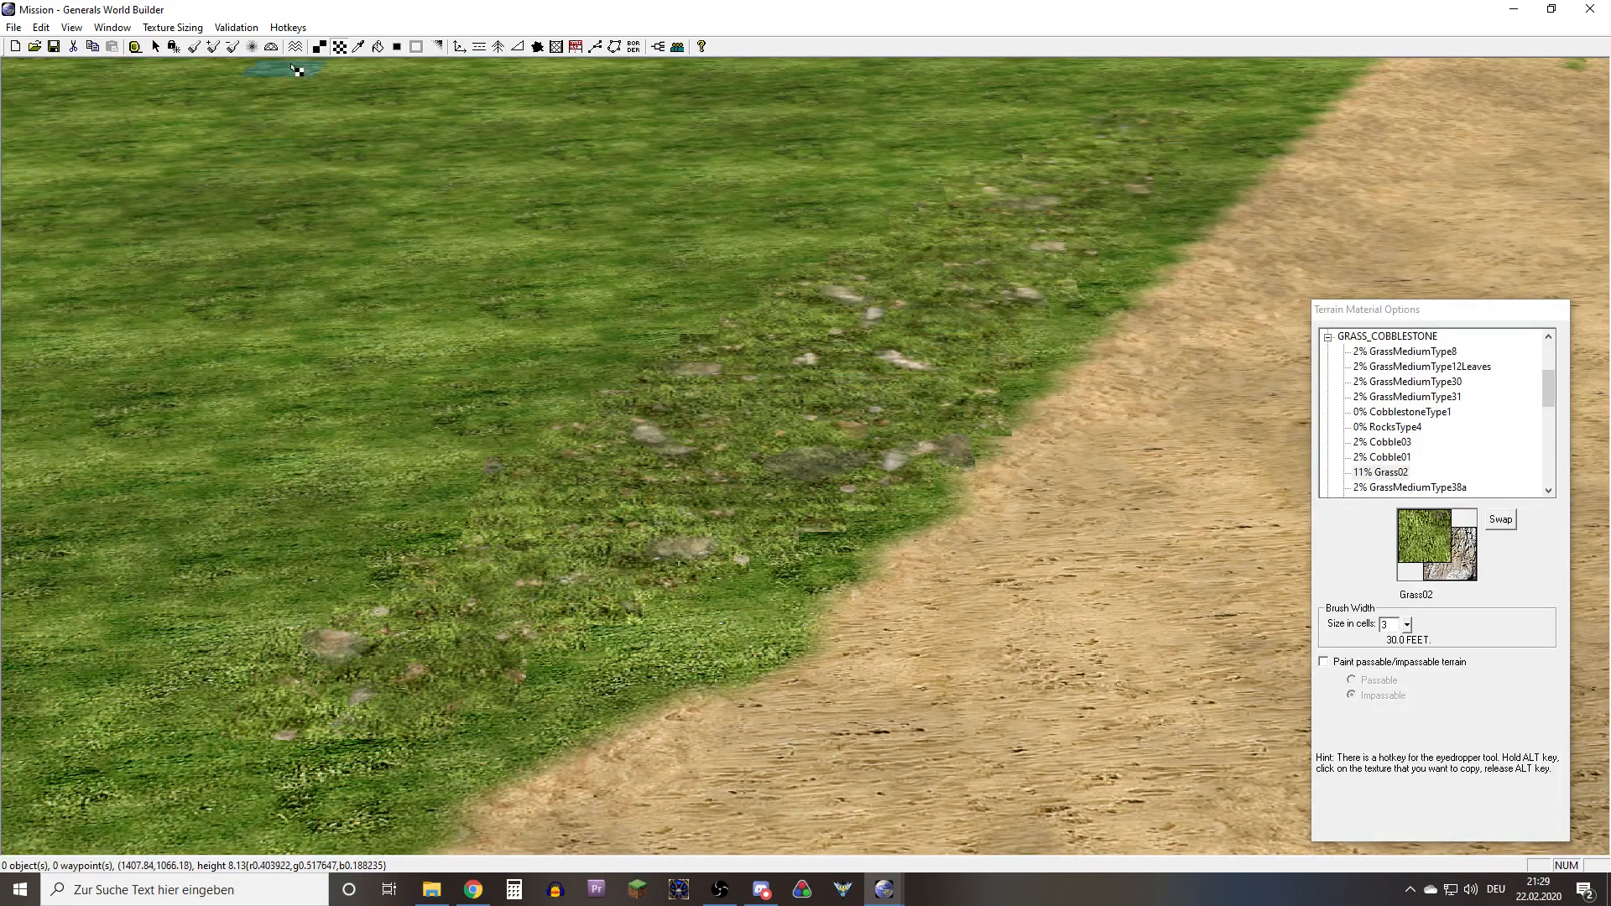
Blend the Grass02 strips on both sides of the path into the surrounding terrain with the Auto Edge Out tool
click(397, 47)
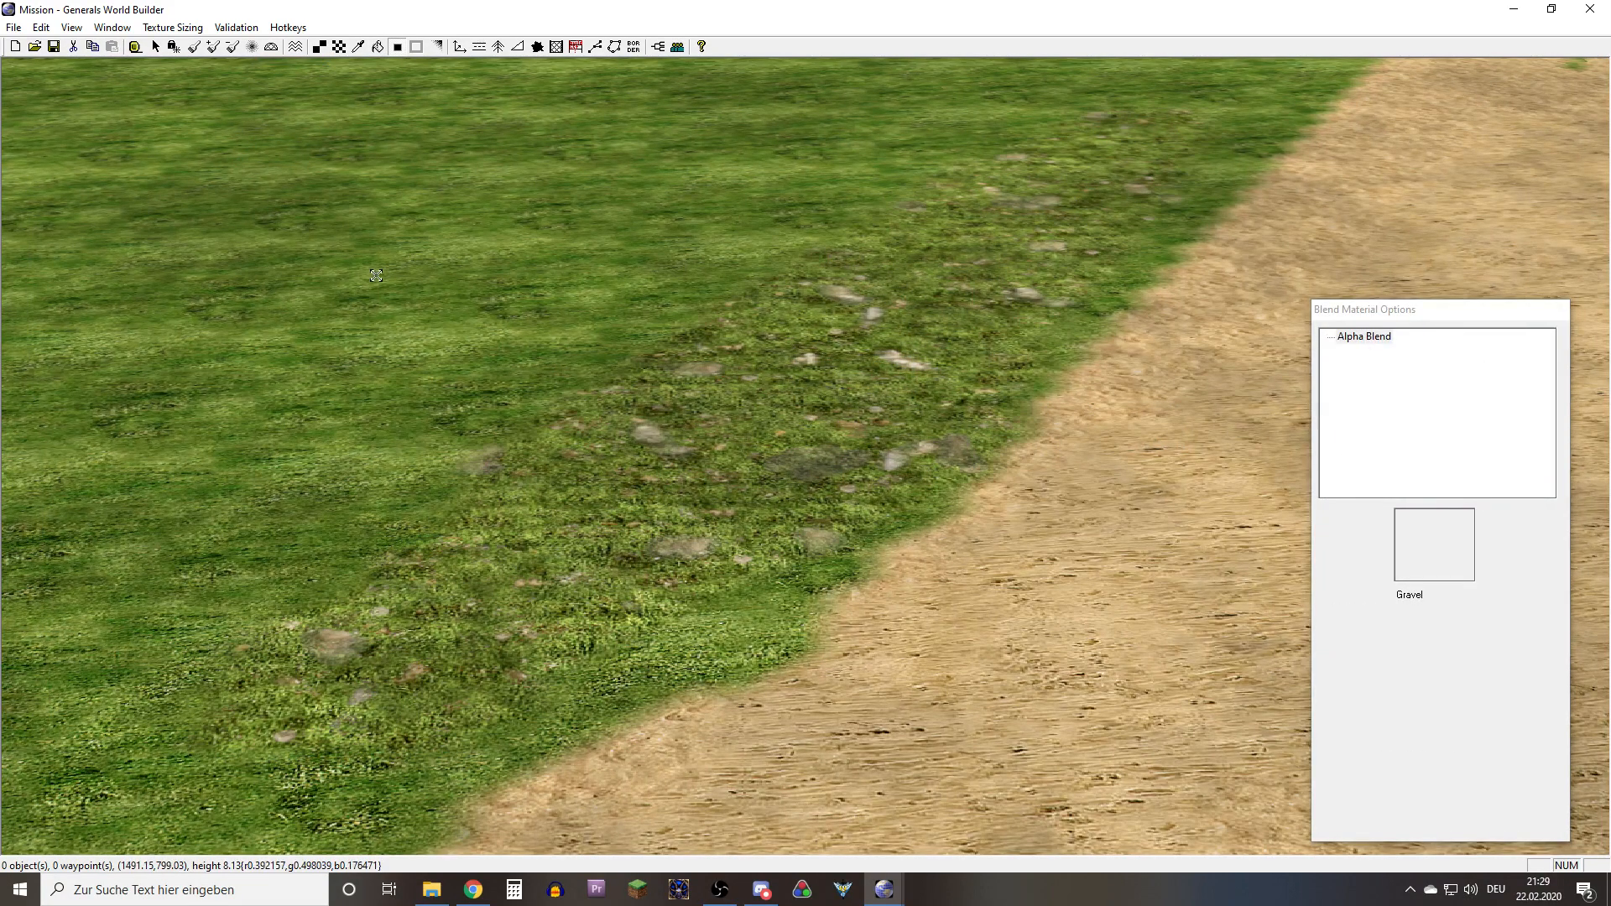
right_drag(838, 393, 900, 569)
right_click(1009, 415)
right_drag(948, 420, 856, 415)
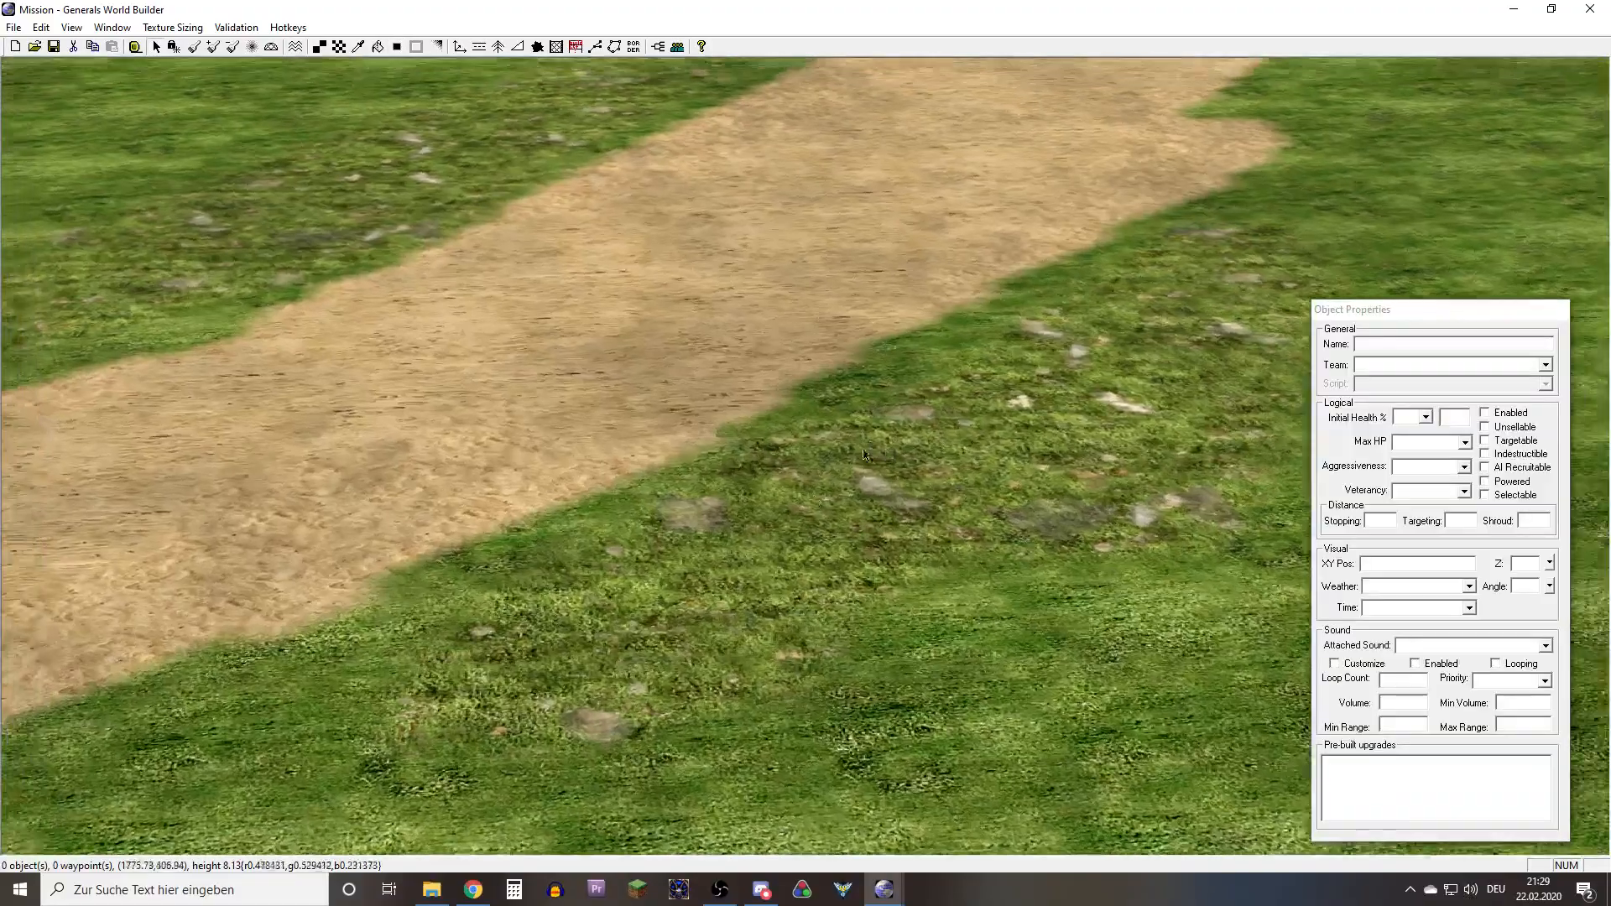
Examine the border between the sand path and the Grass02 strips up close for hard-edged blend seams
scroll(839, 437, up, 4)
scroll(714, 473, up, 2)
middle_drag(713, 473, 546, 553)
scroll(576, 554, up, 2)
right_drag(575, 558, 518, 583)
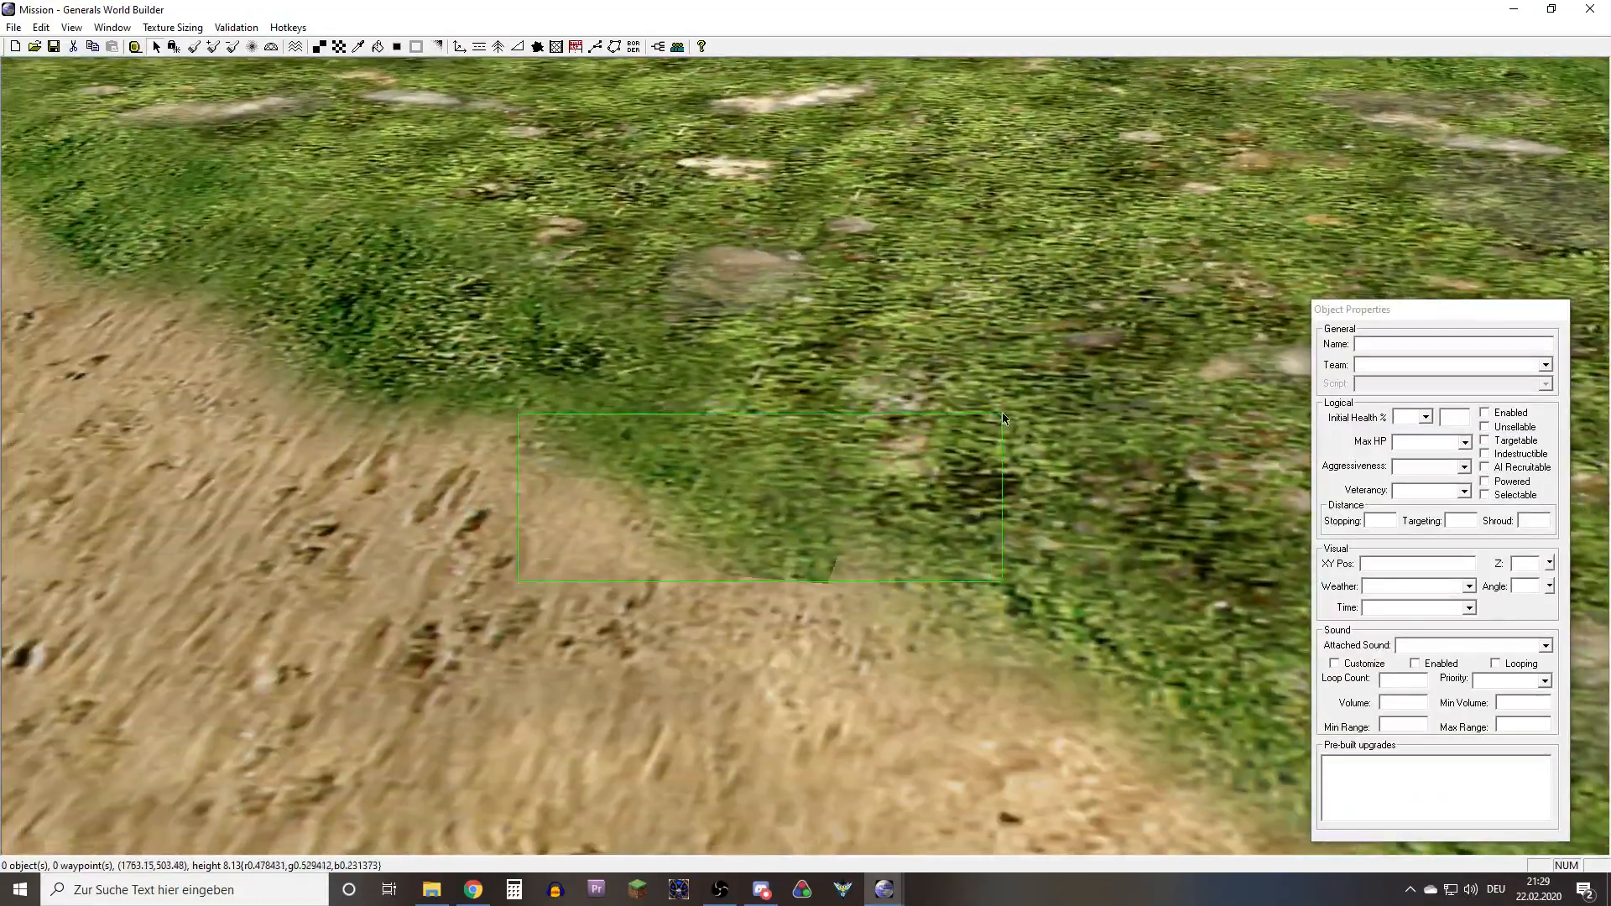
right_drag(864, 579, 799, 679)
scroll(799, 680, up, 3)
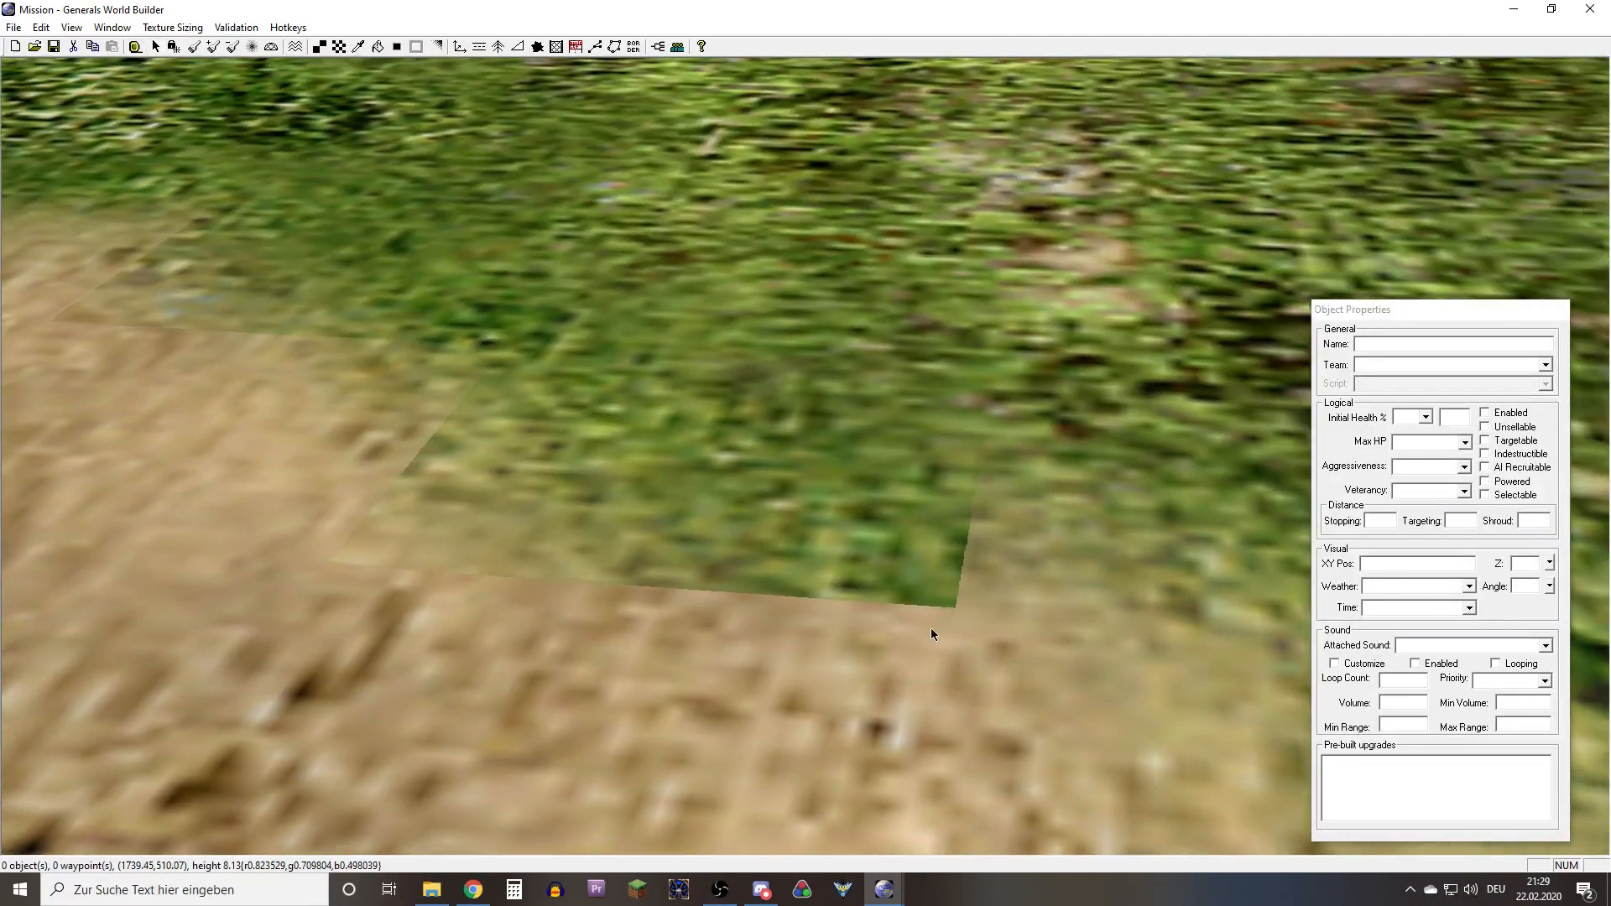
middle_drag(930, 628, 967, 636)
scroll(967, 636, down, 3)
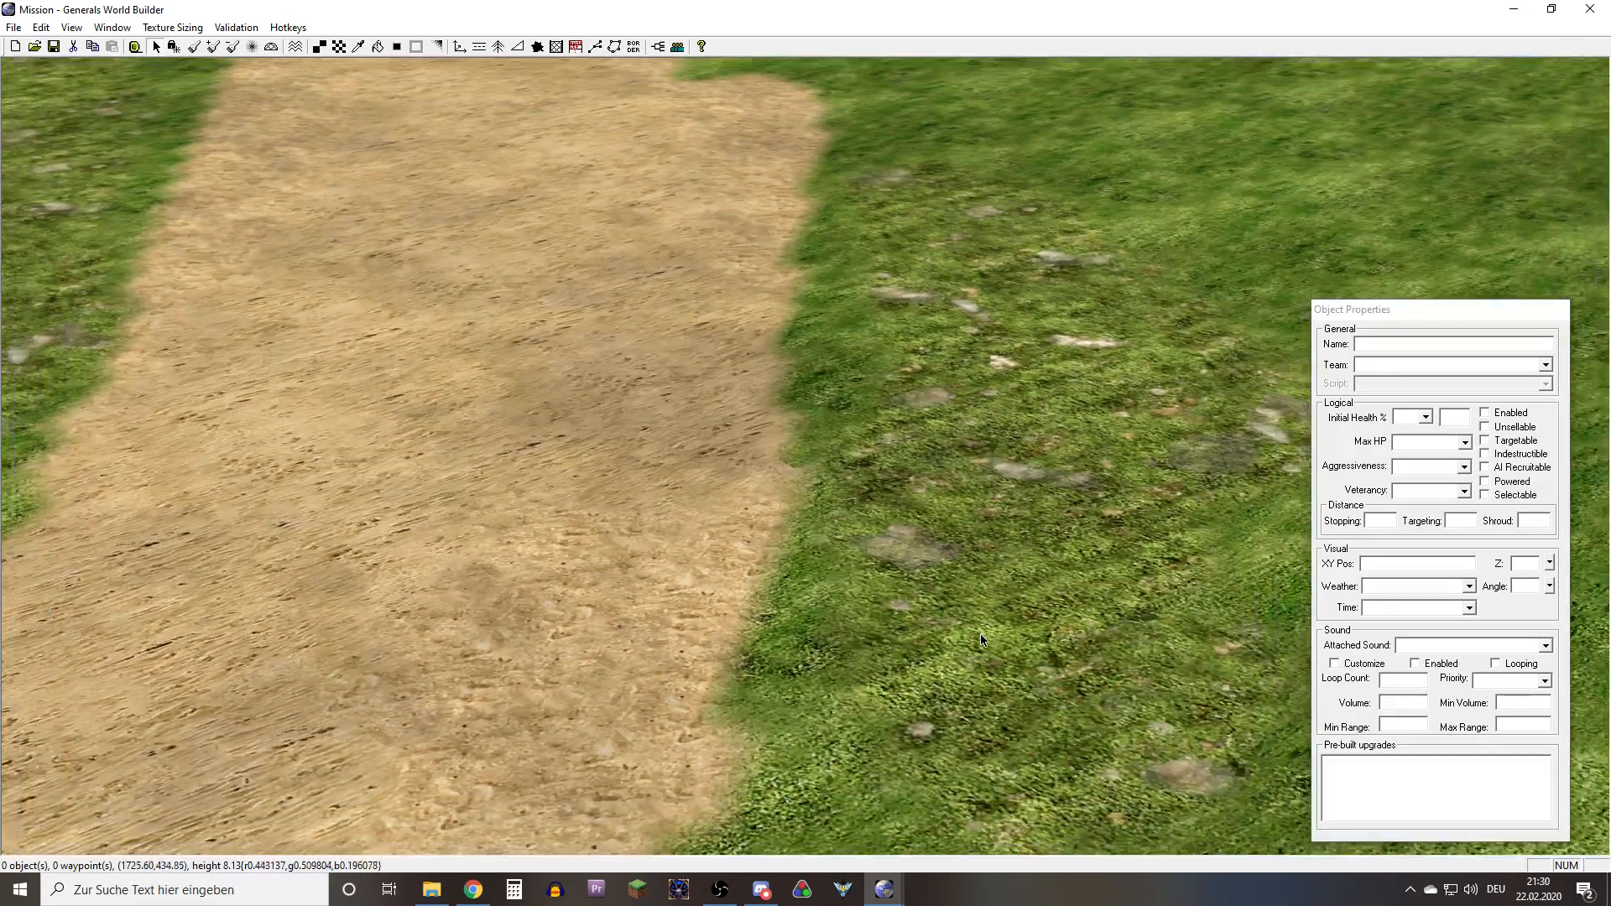
right_drag(980, 632, 436, 331)
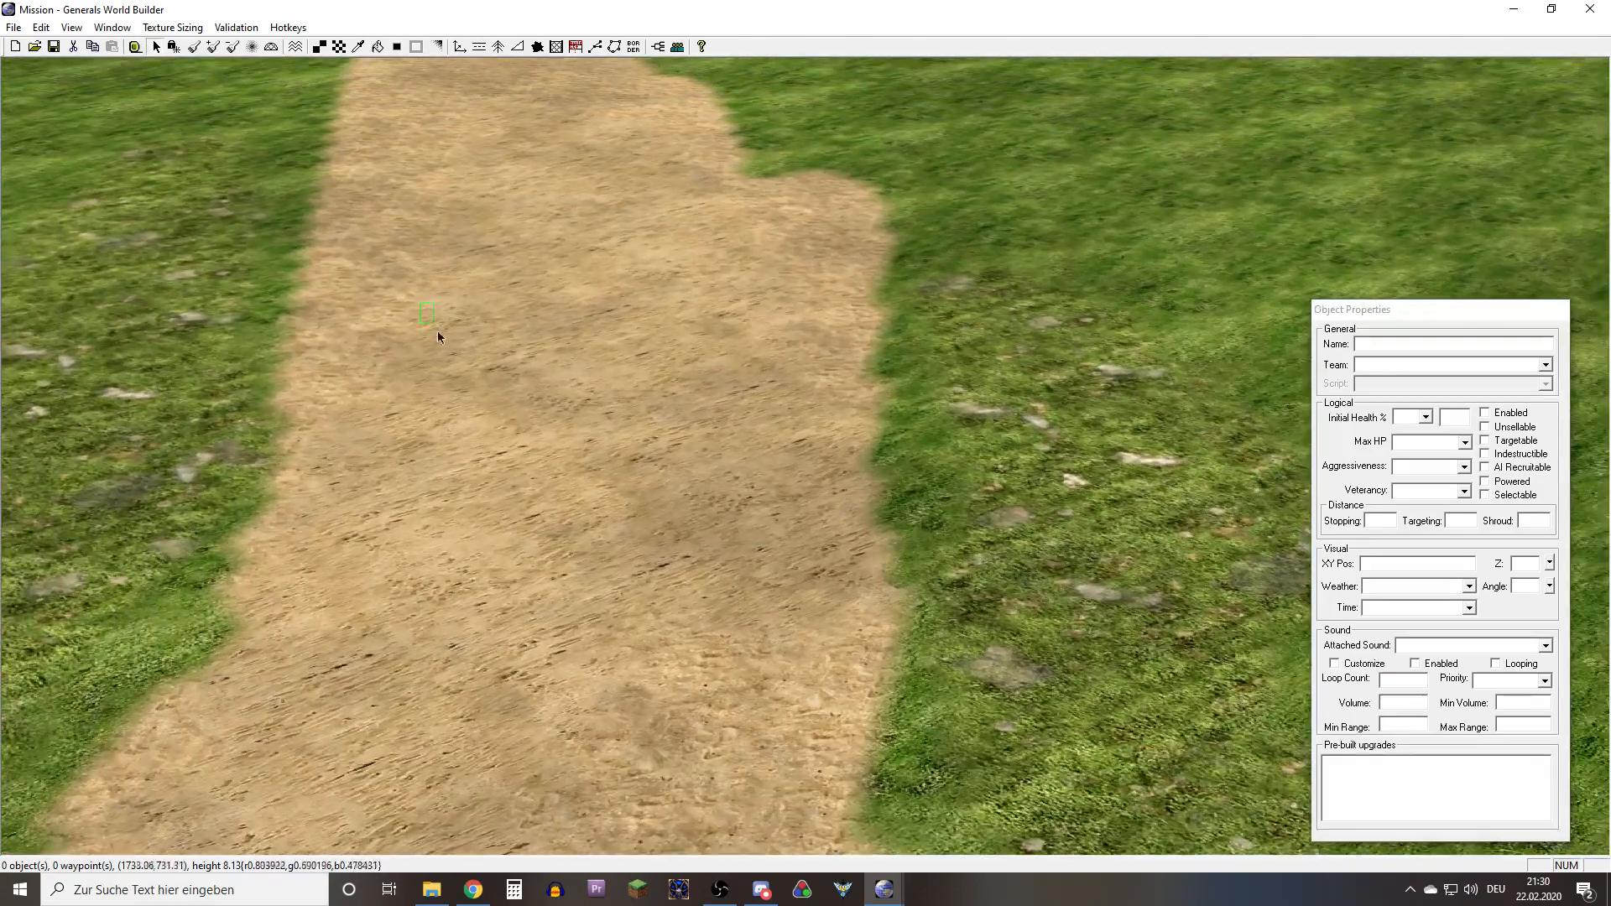
right_drag(570, 630, 943, 540)
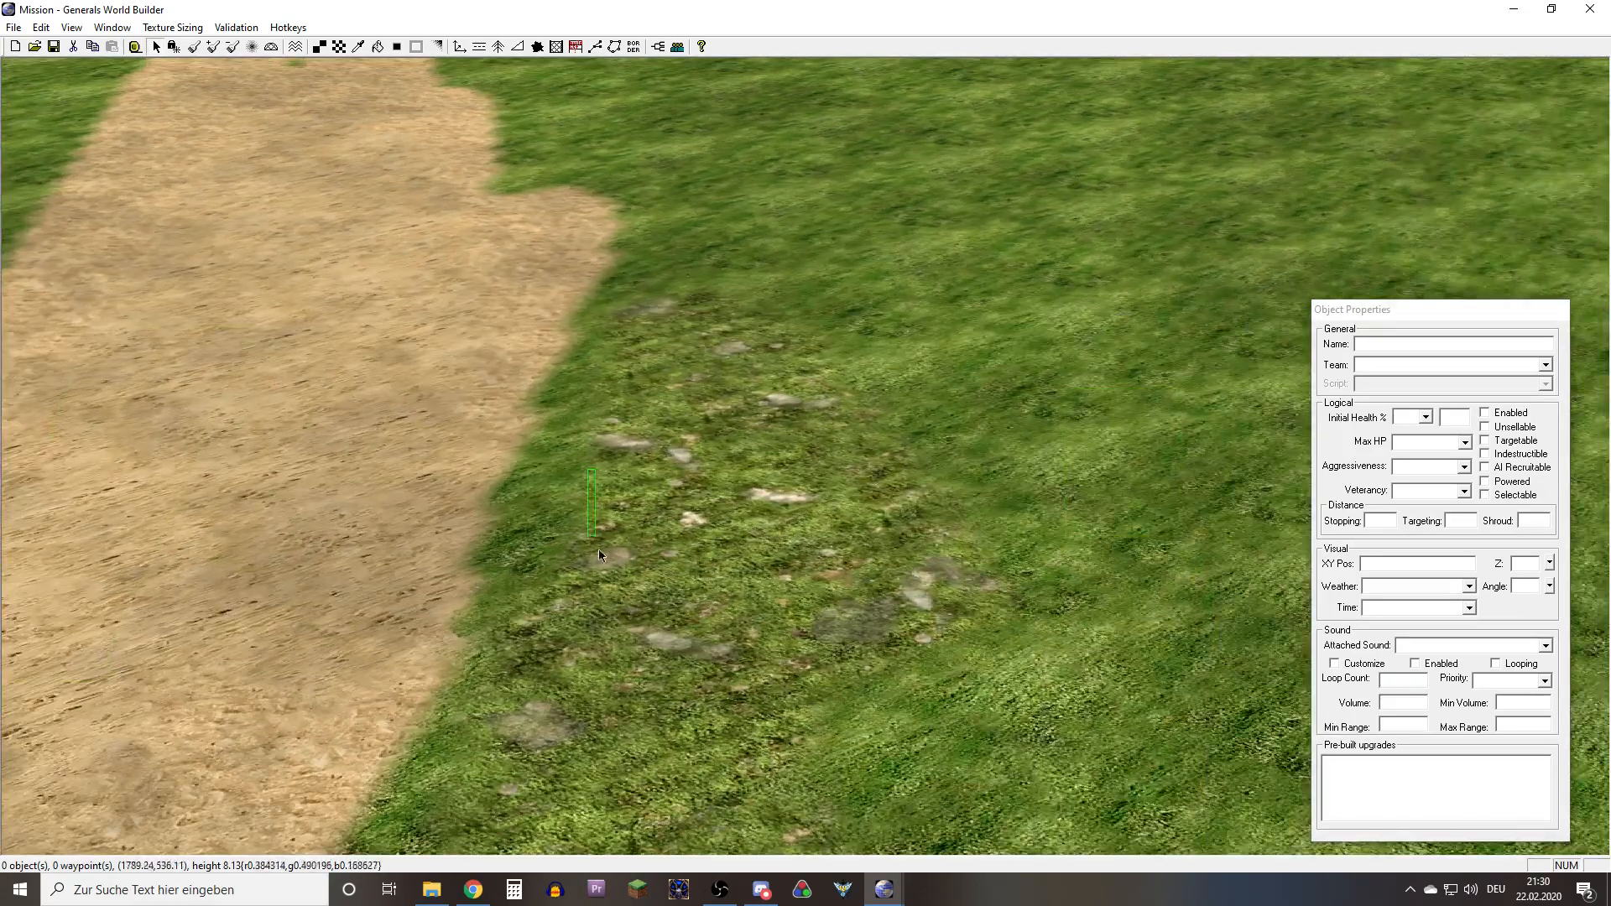
right_drag(663, 695, 519, 626)
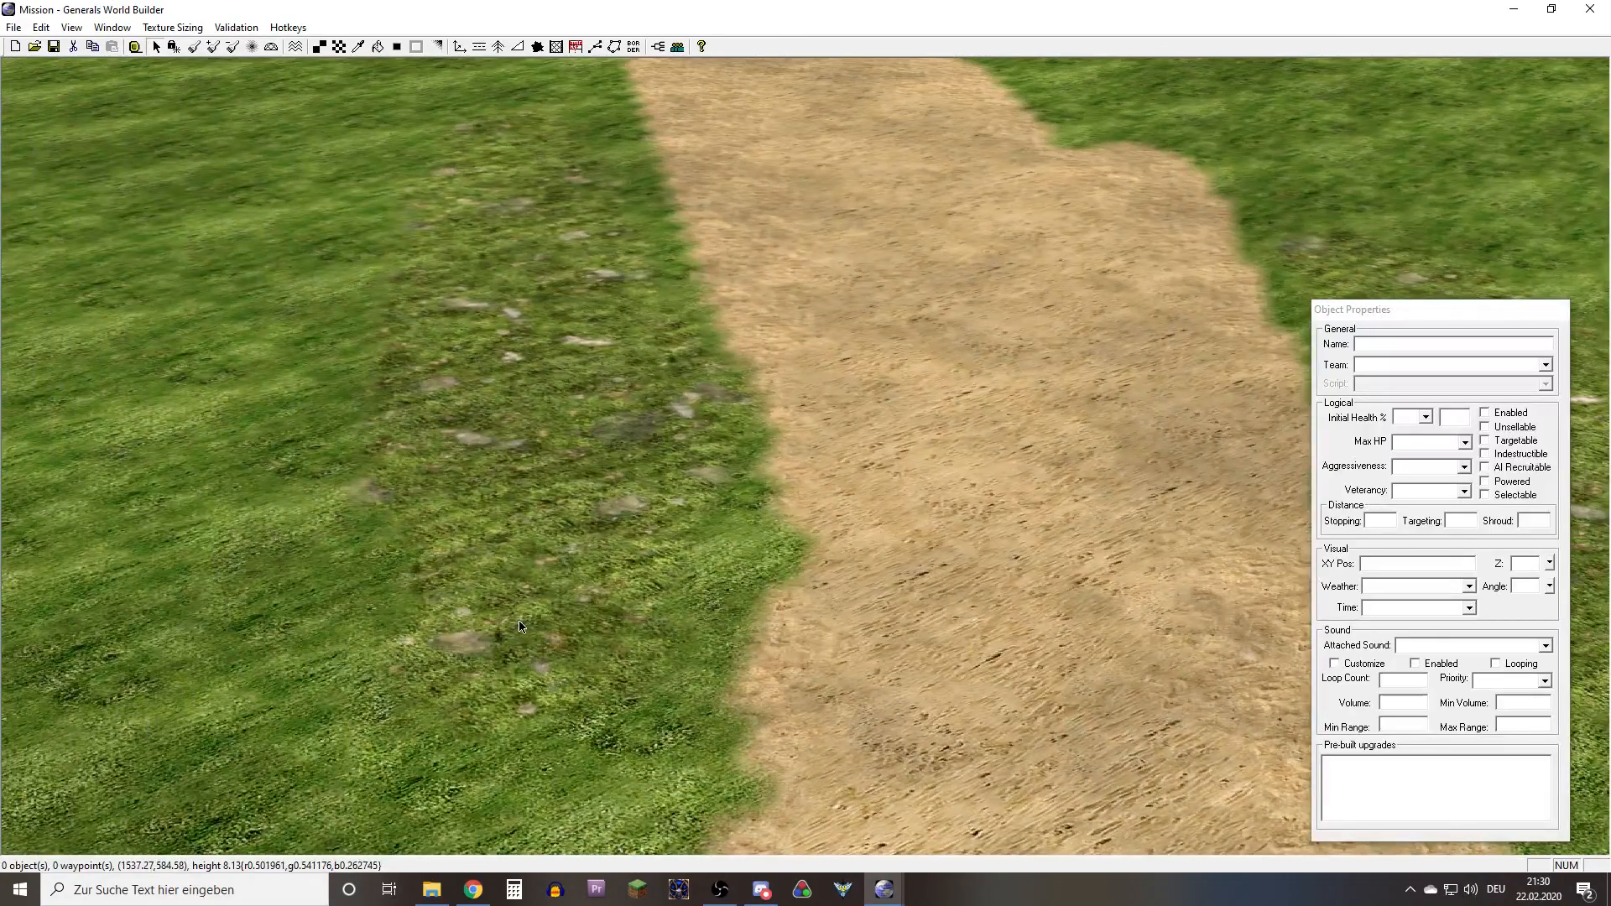
Turn on the display of 3-way blends in white
click(71, 27)
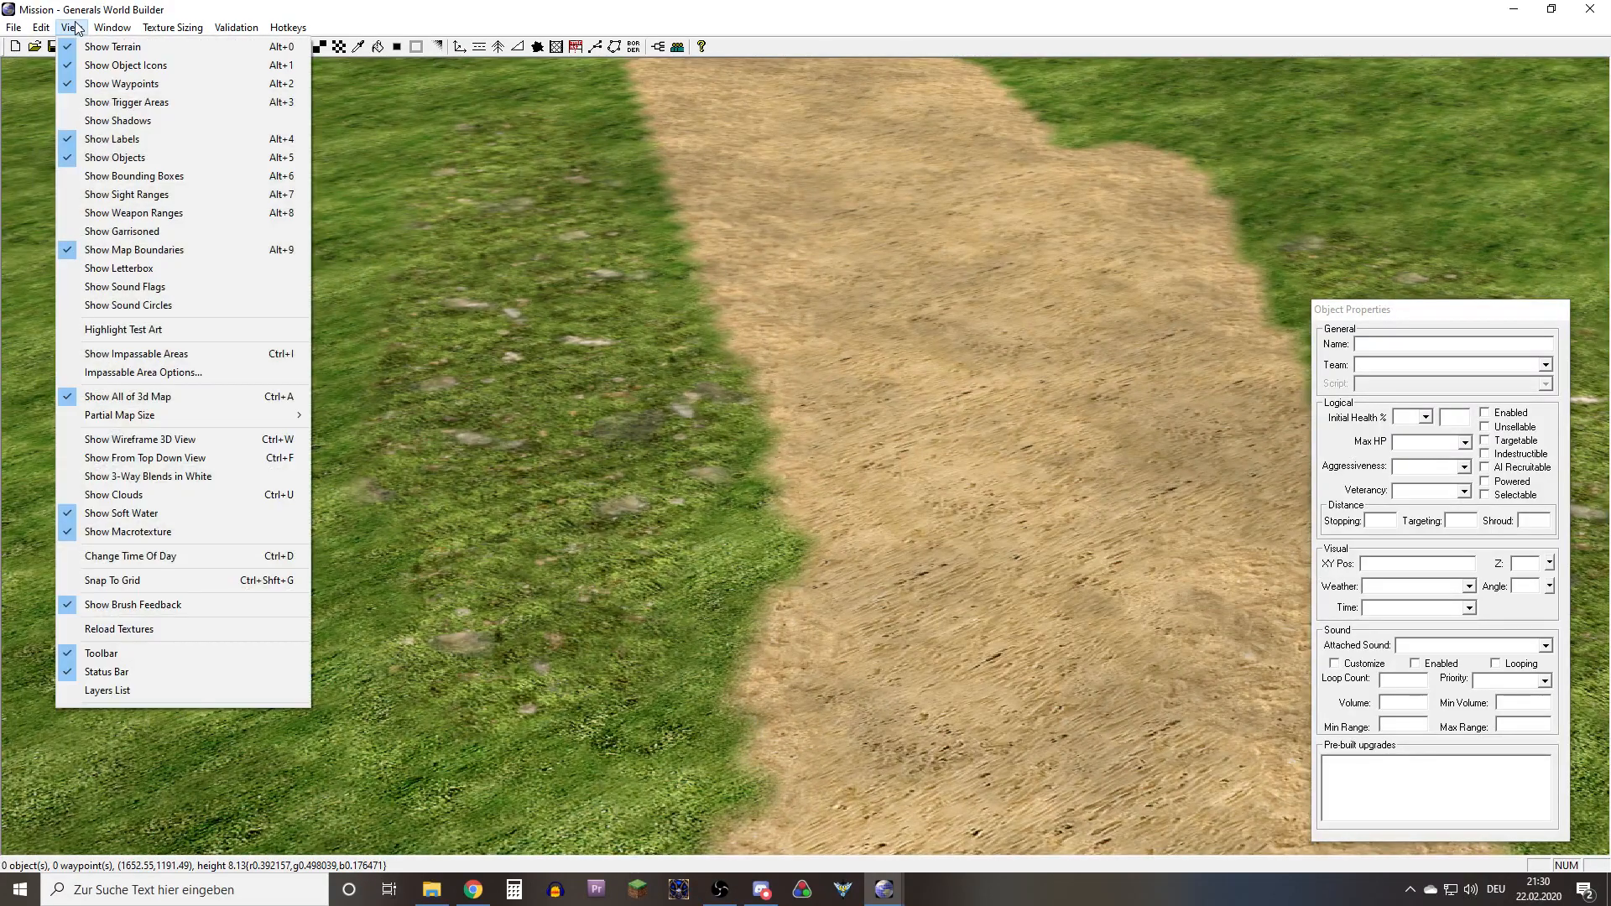
key(Escape)
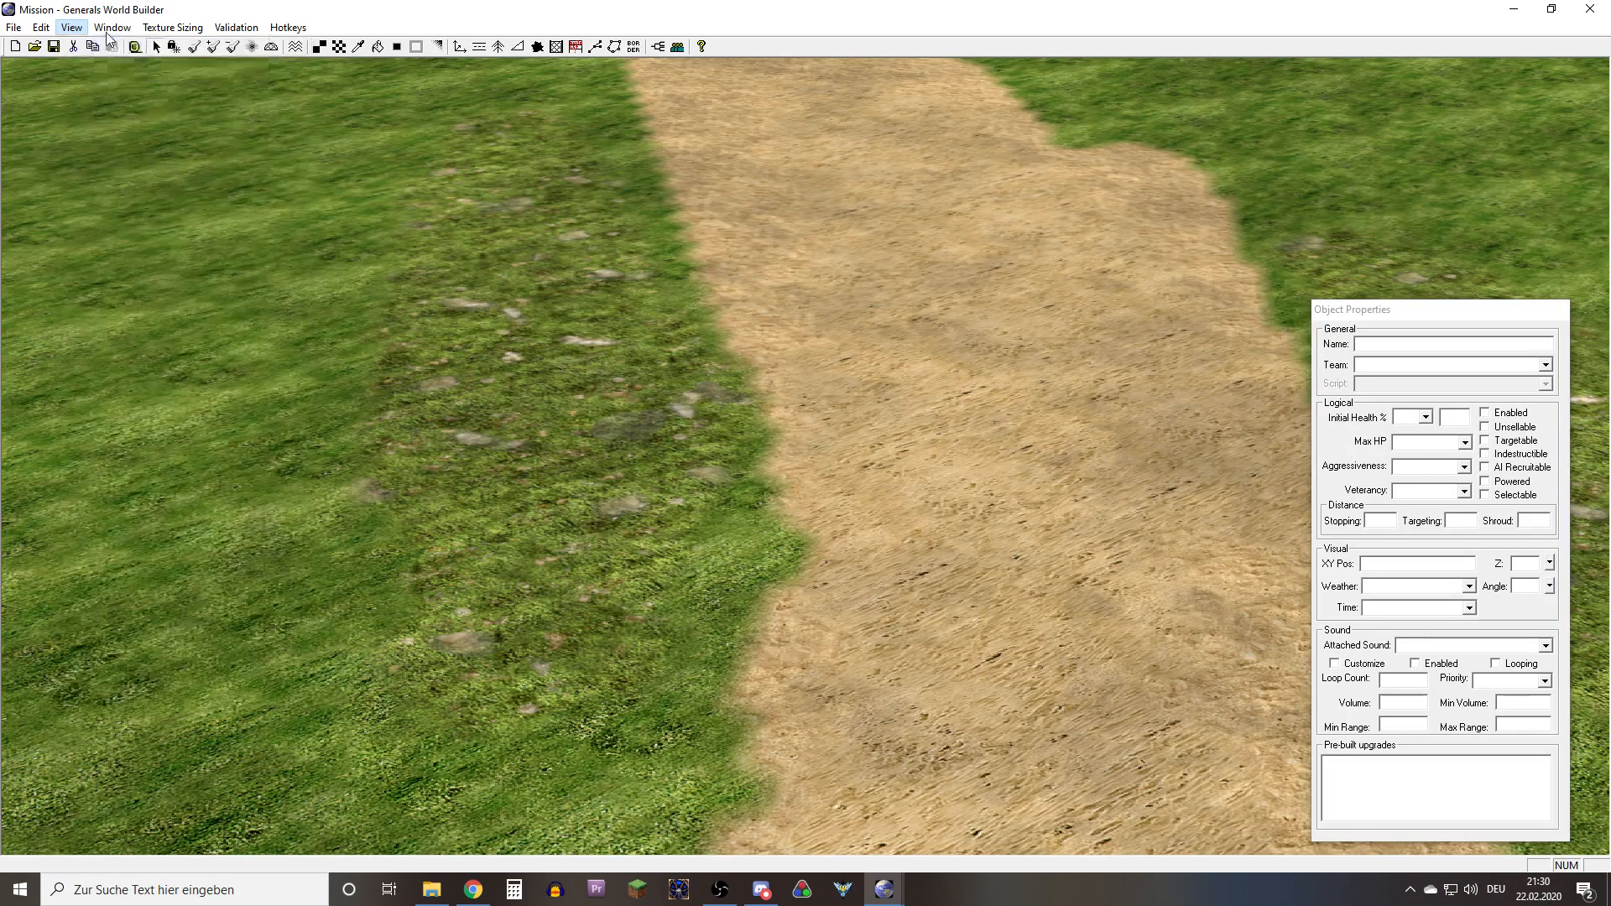
mouse_move(71, 27)
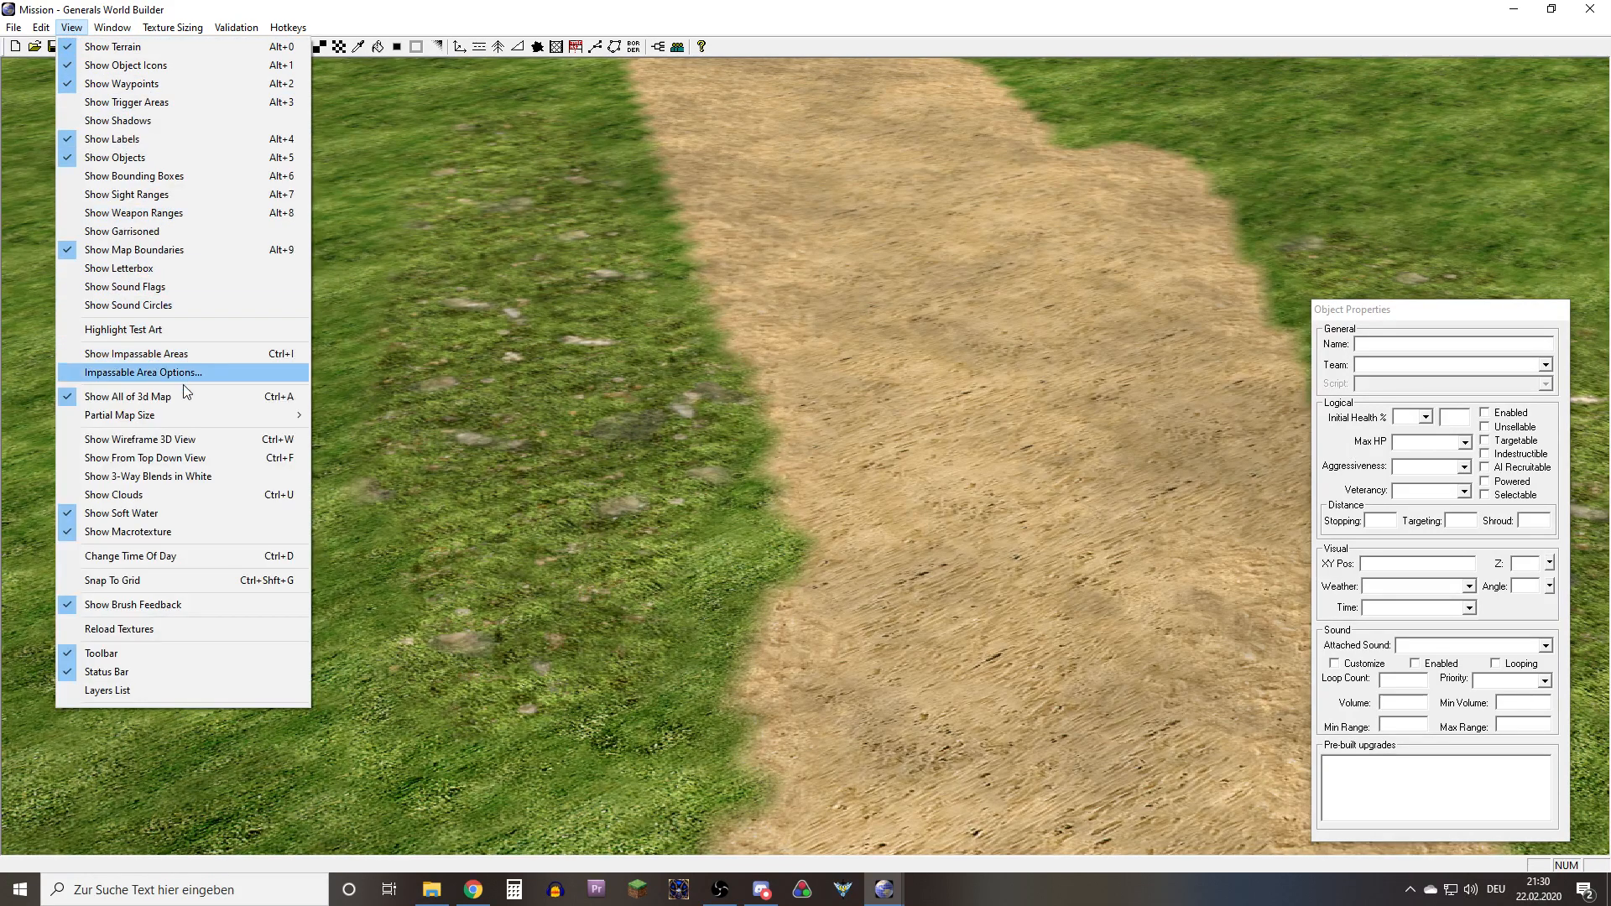
click(142, 481)
Inspect the white-marked 3-way blend cells along both edges of the sand path, overall and close up
right_drag(789, 458, 985, 441)
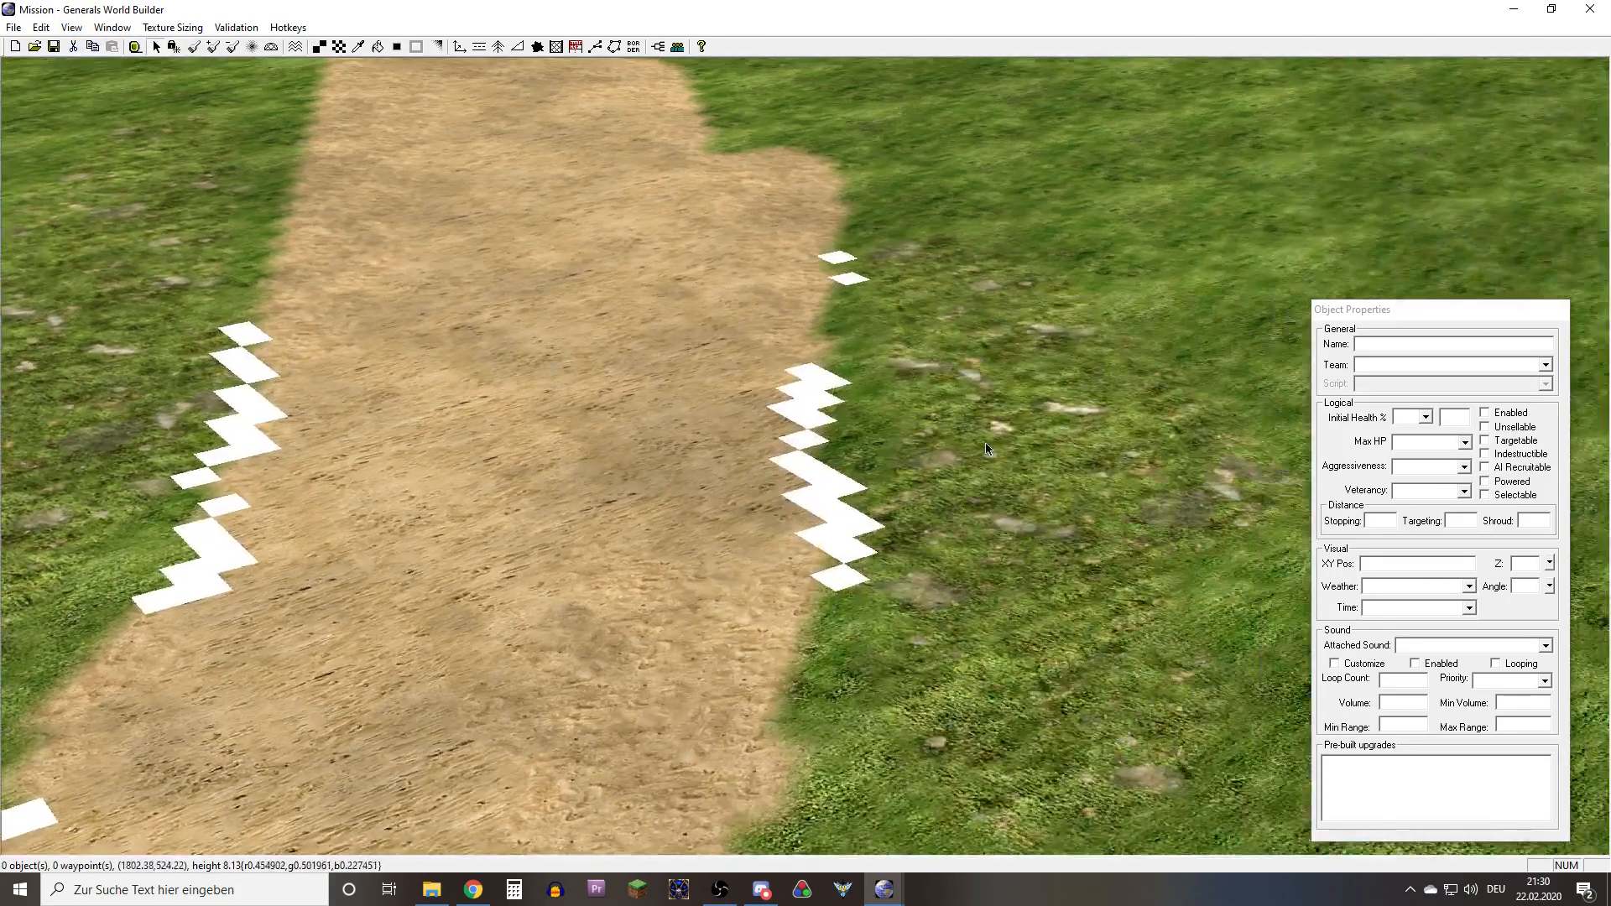
middle_drag(986, 442, 516, 496)
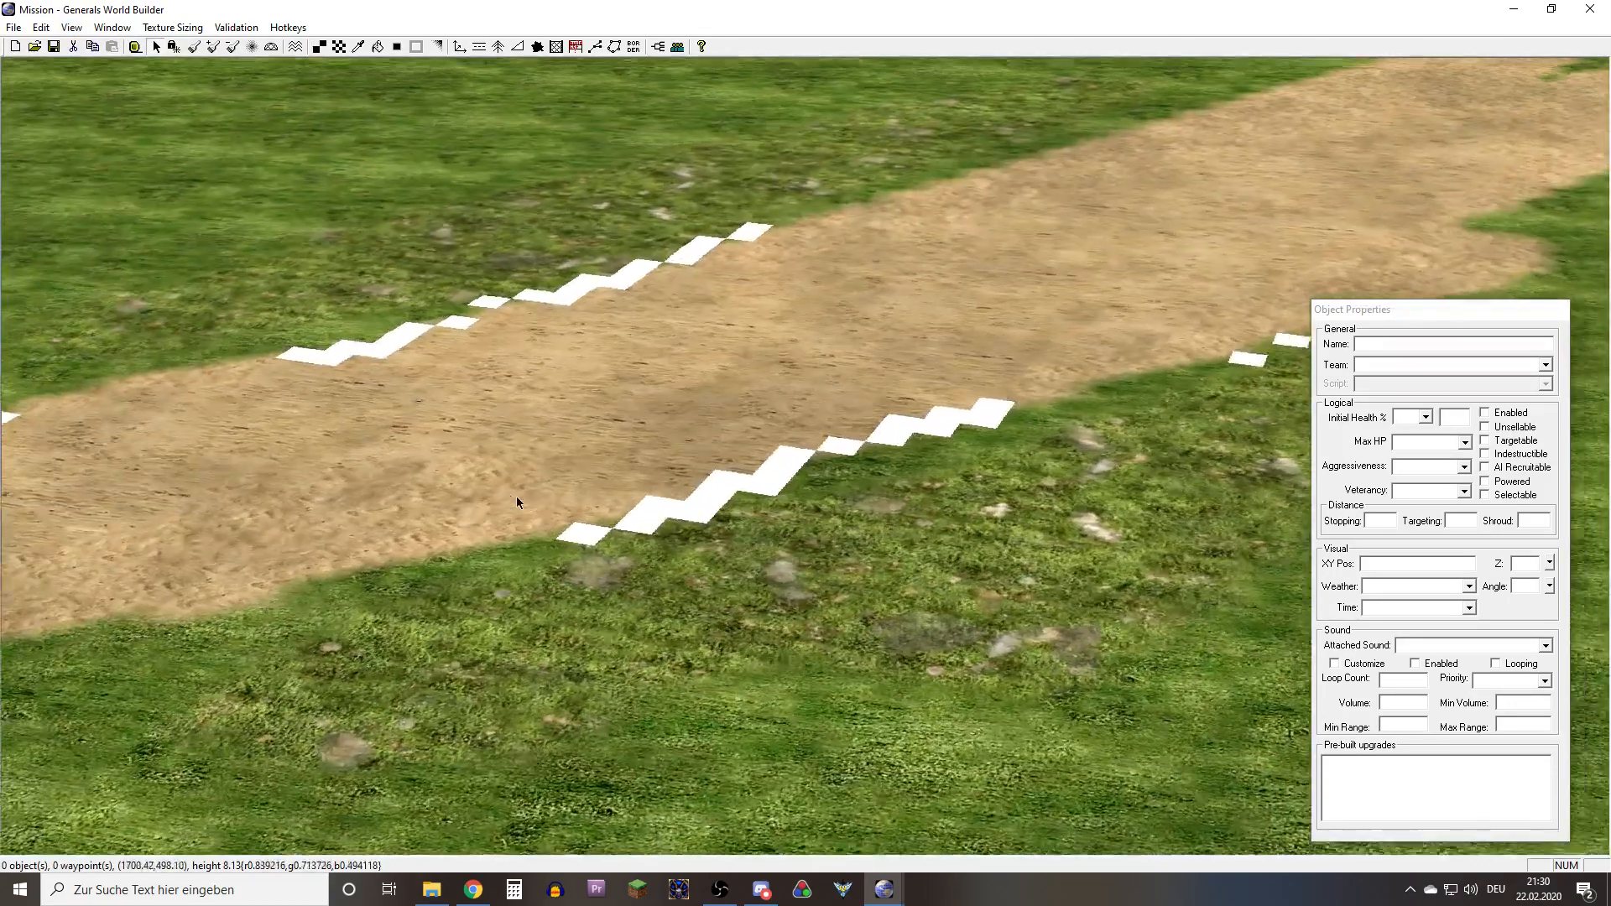
scroll(521, 501, up, 10)
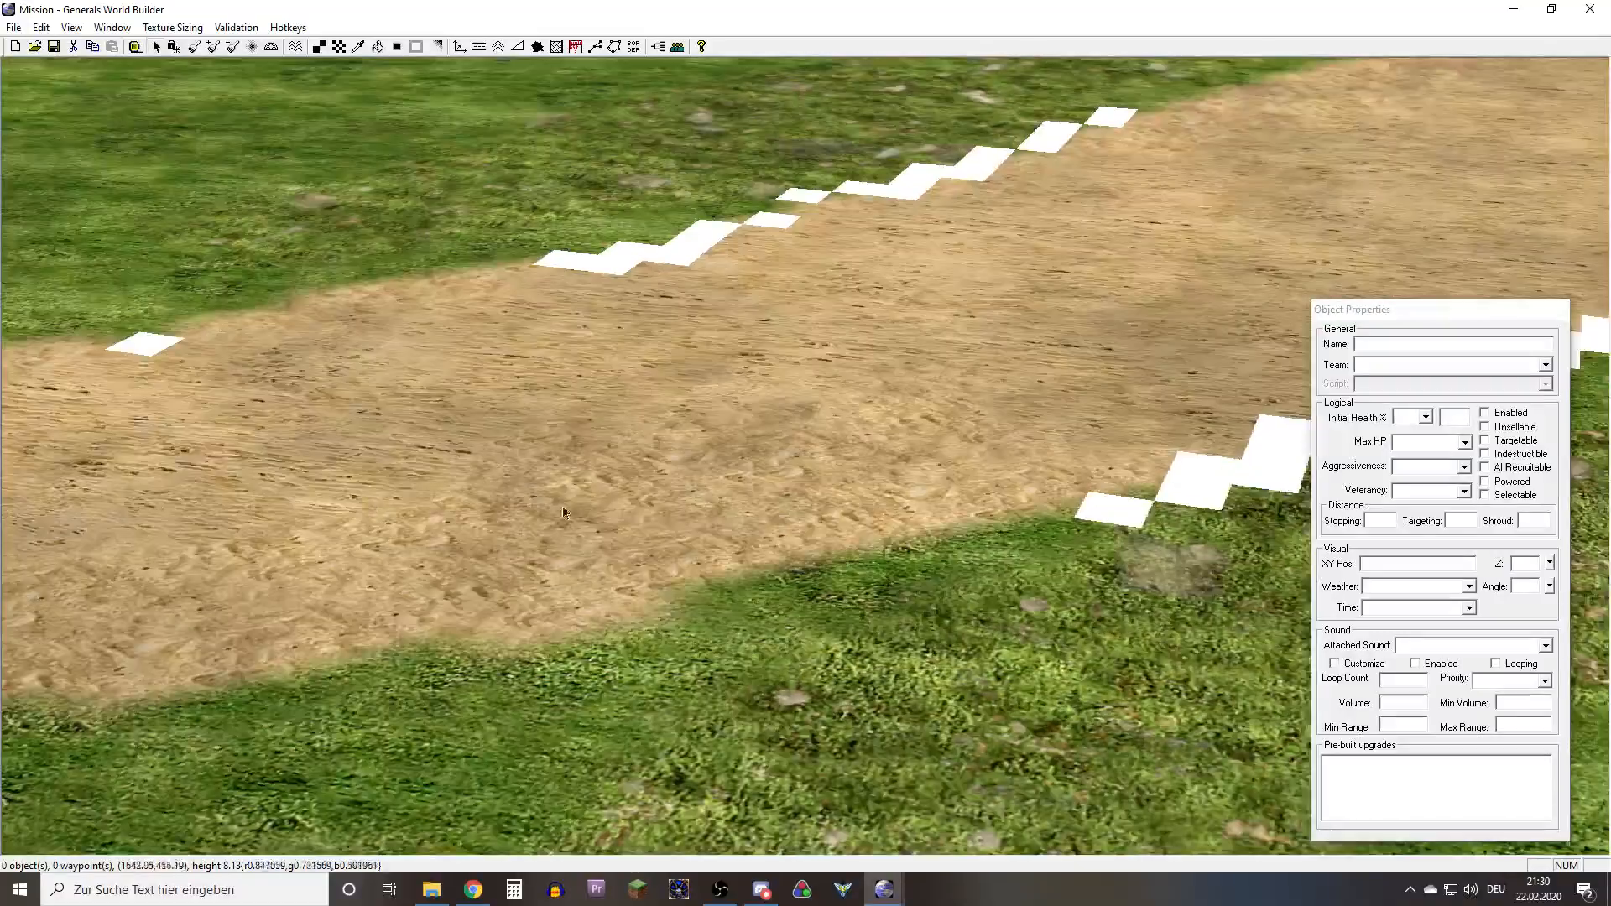
scroll(563, 512, up, 8)
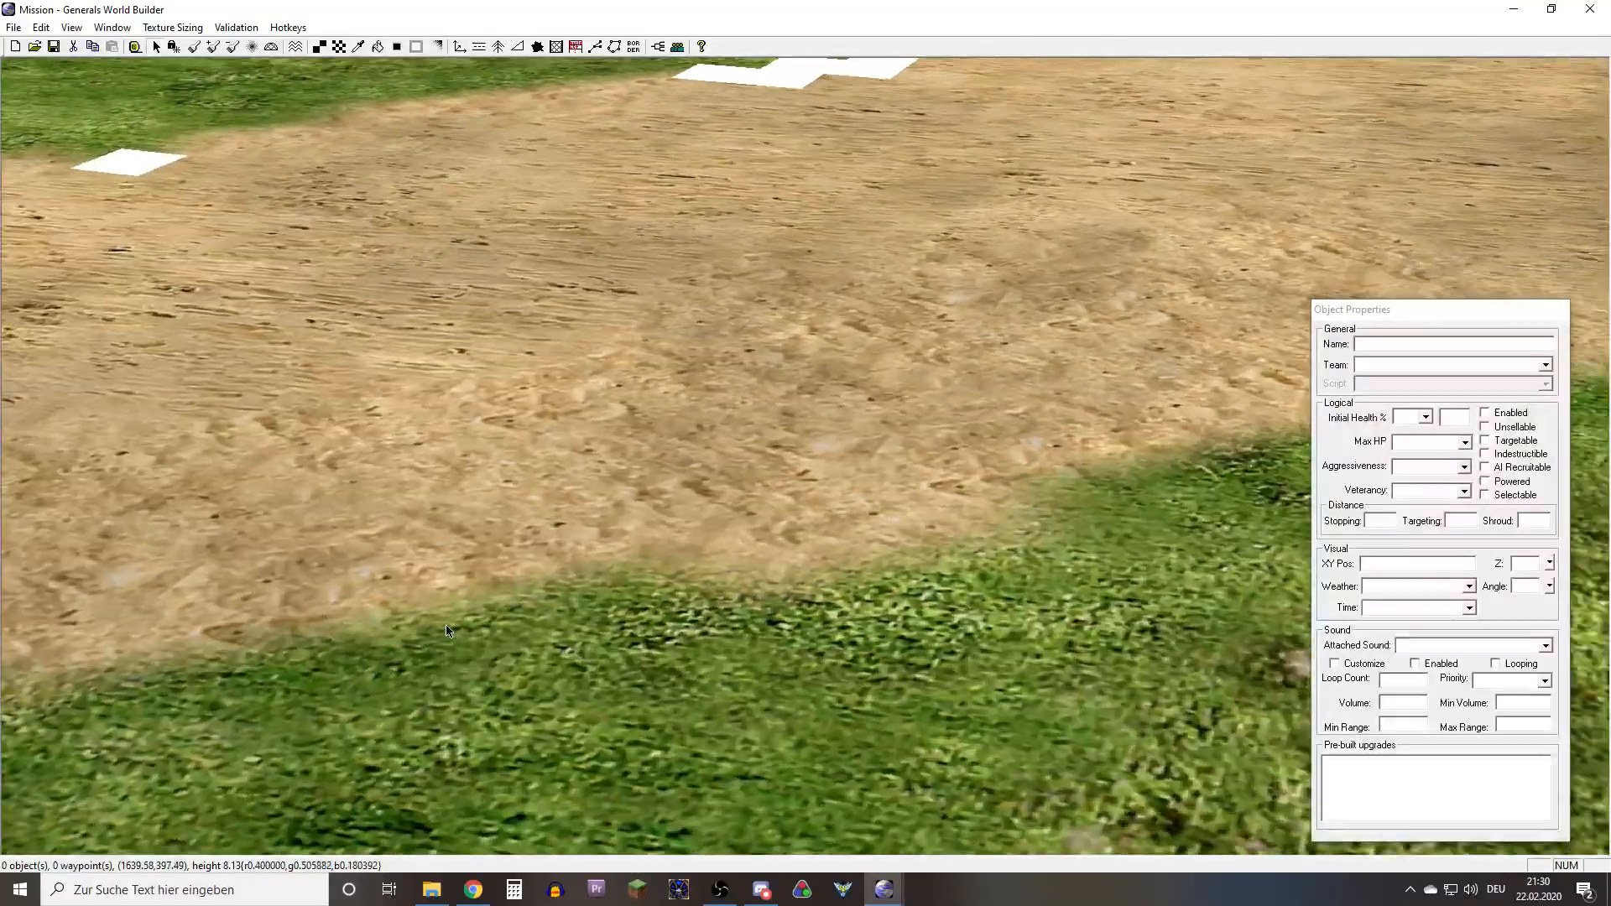
middle_drag(447, 631, 916, 378)
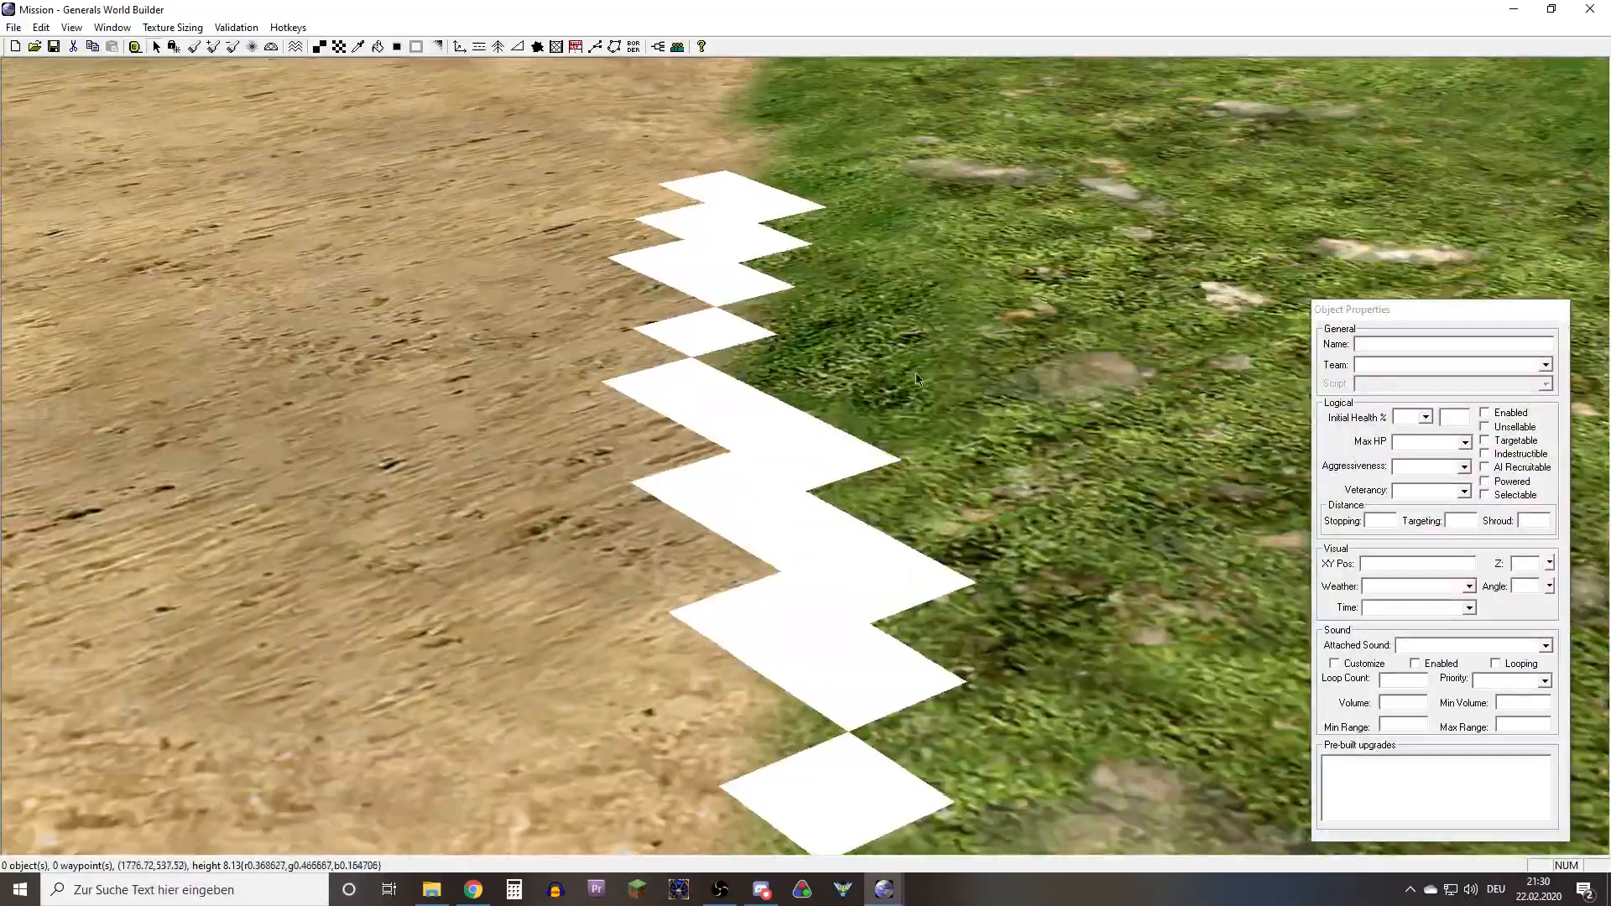
right_drag(916, 378, 707, 466)
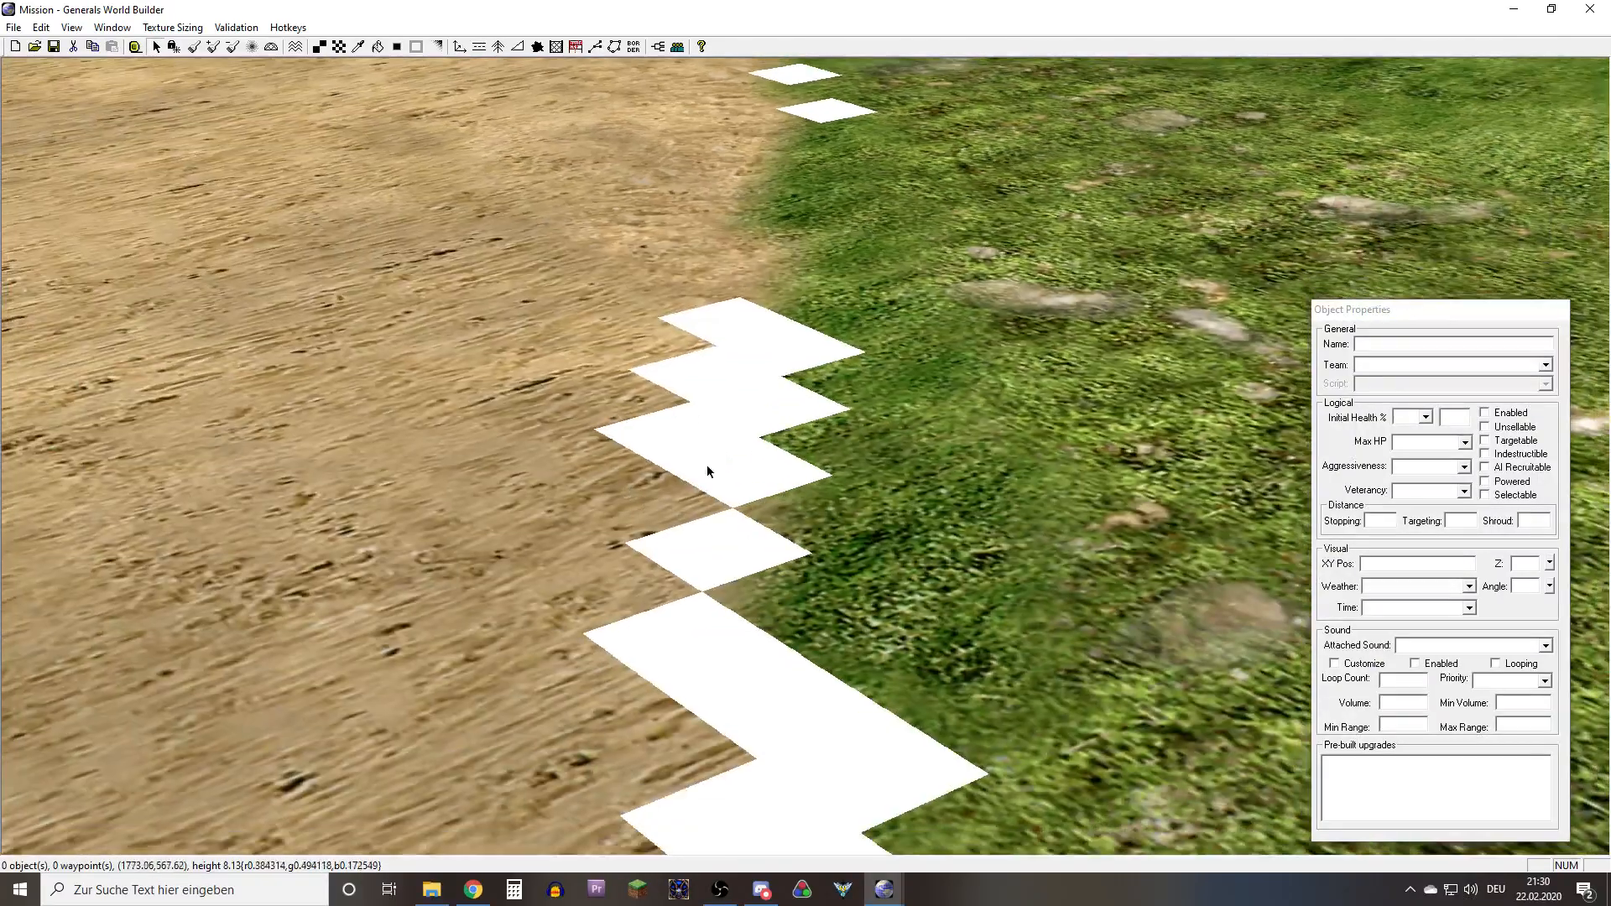
middle_drag(706, 466, 641, 466)
scroll(641, 468, up, 5)
right_drag(642, 474, 470, 366)
scroll(809, 603, up, 4)
right_drag(789, 438, 694, 584)
Turn off the white 3-way blend display and examine the actual texture transitions along the path's edge
click(71, 27)
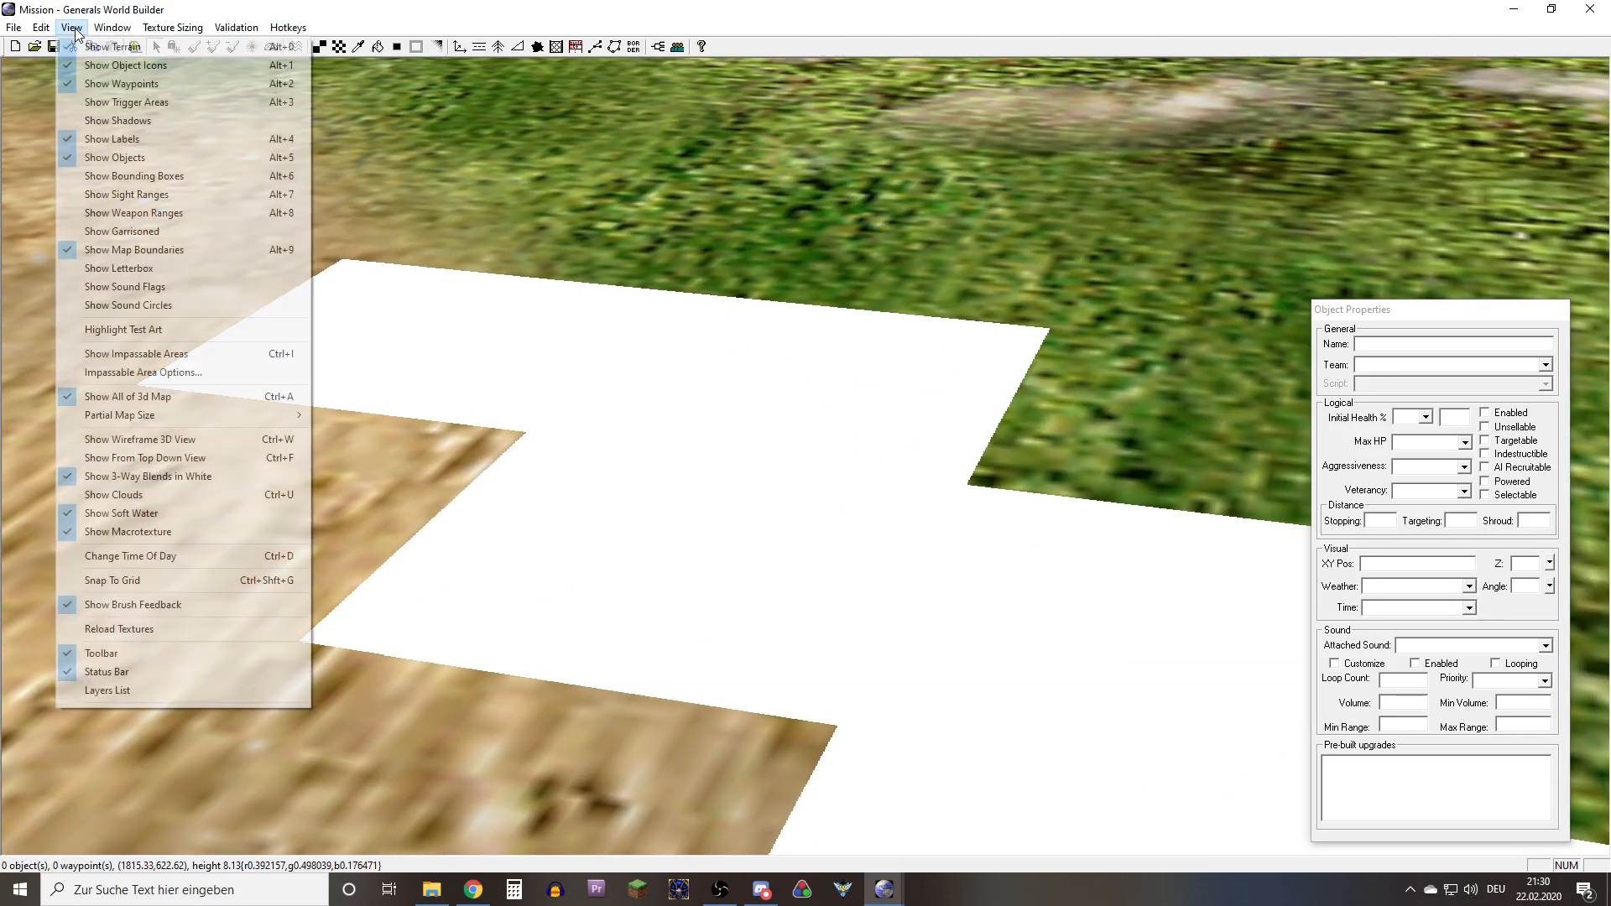
click(130, 476)
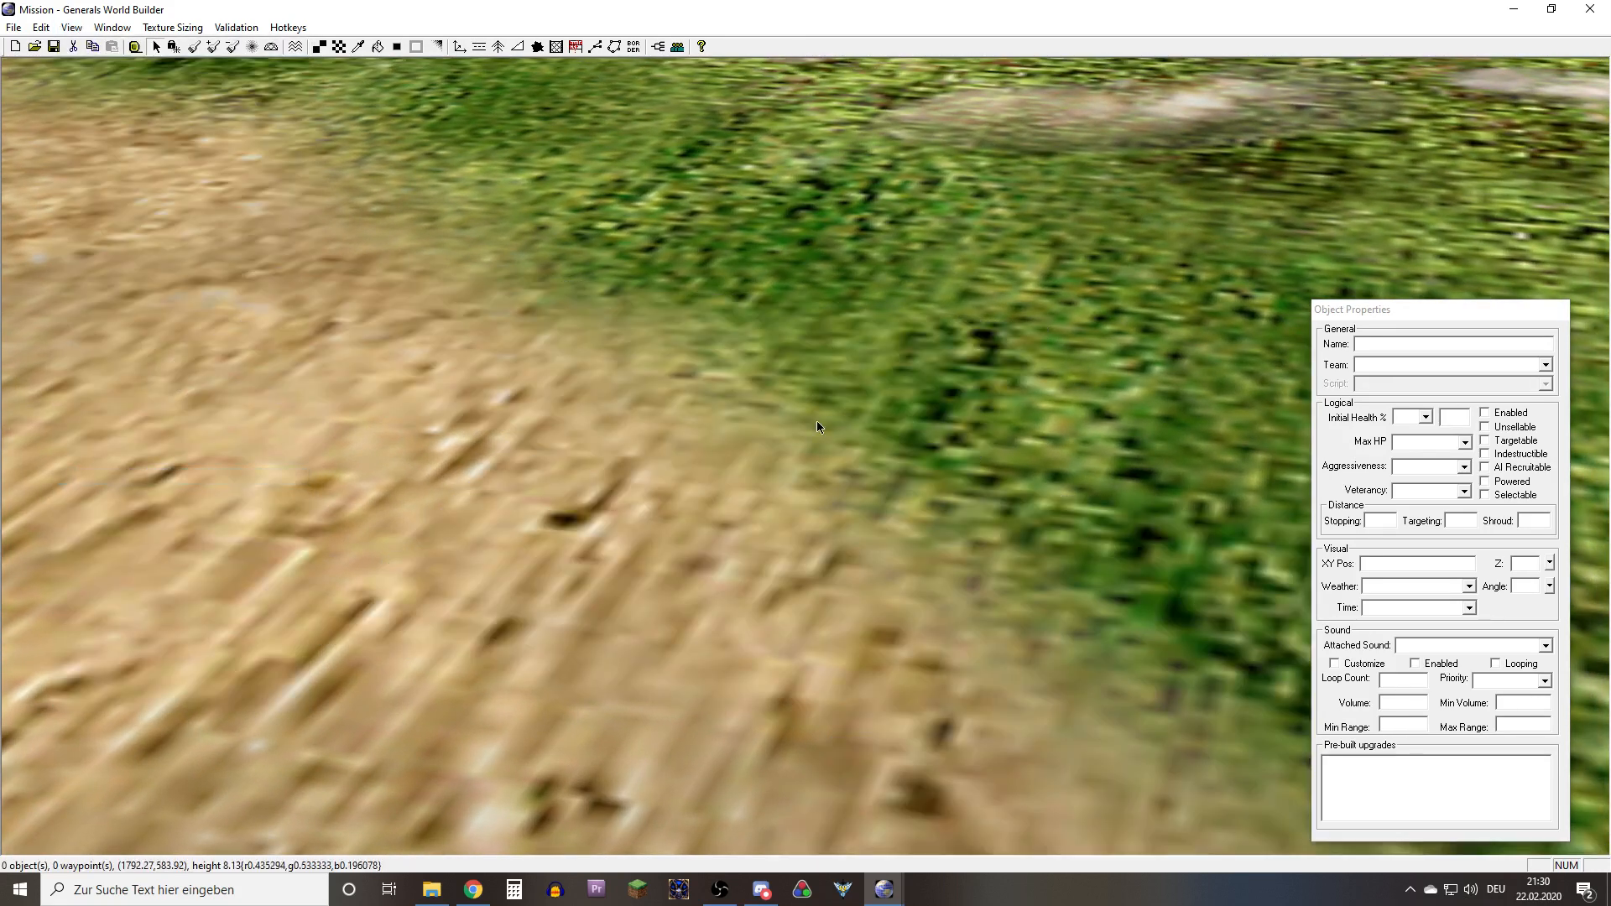
right_drag(737, 399, 462, 375)
scroll(507, 325, down, 4)
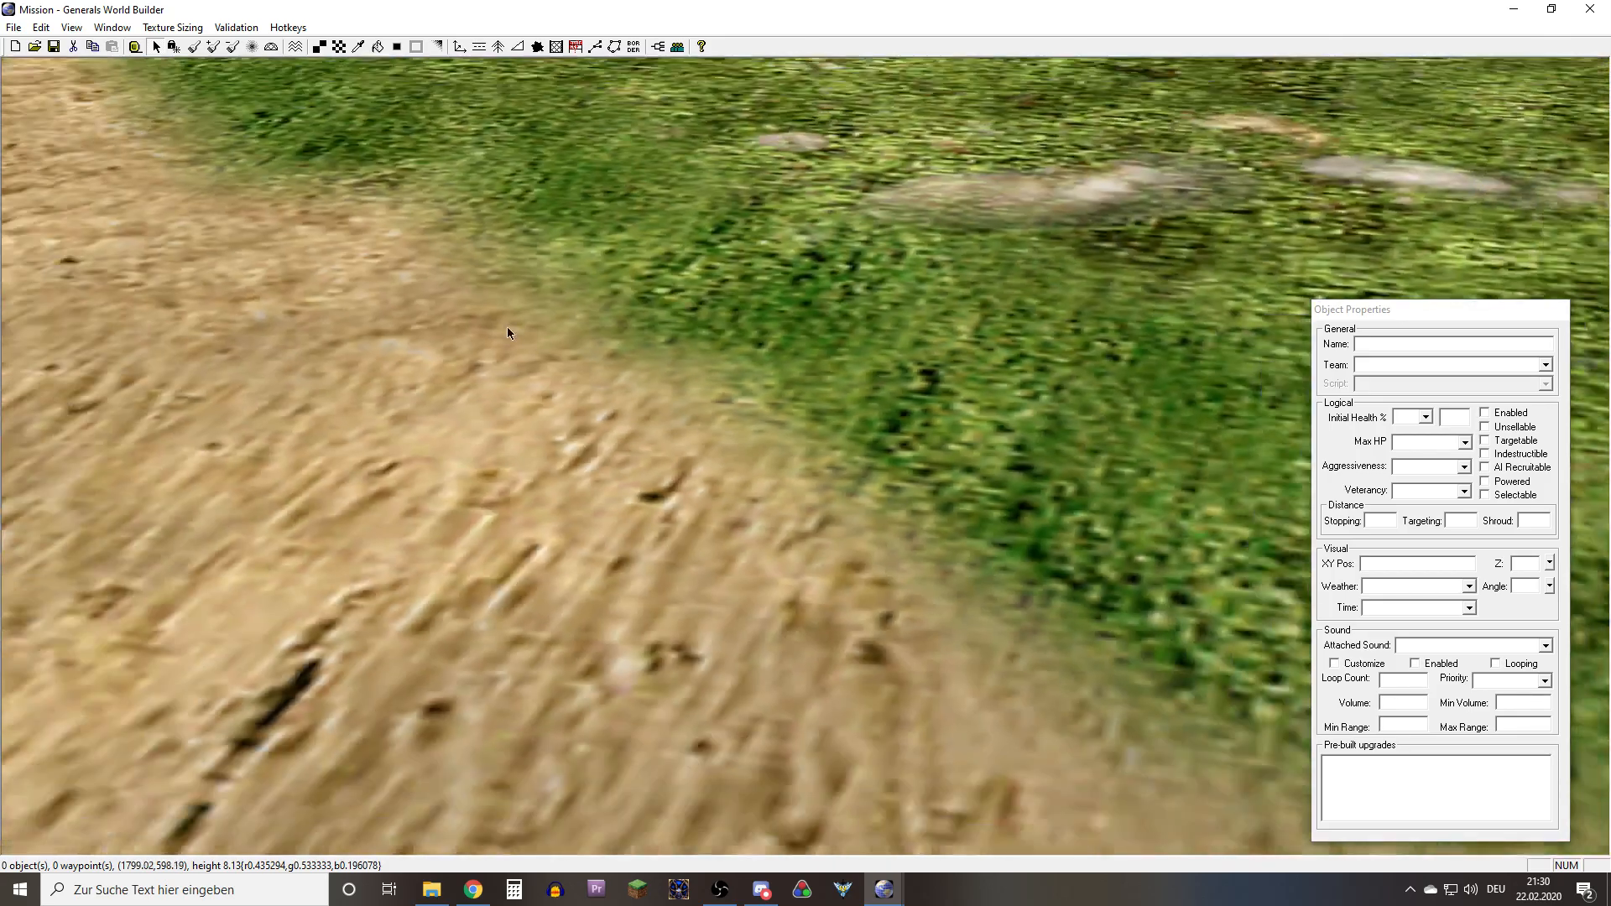
middle_drag(605, 338, 961, 404)
middle_drag(712, 394, 763, 599)
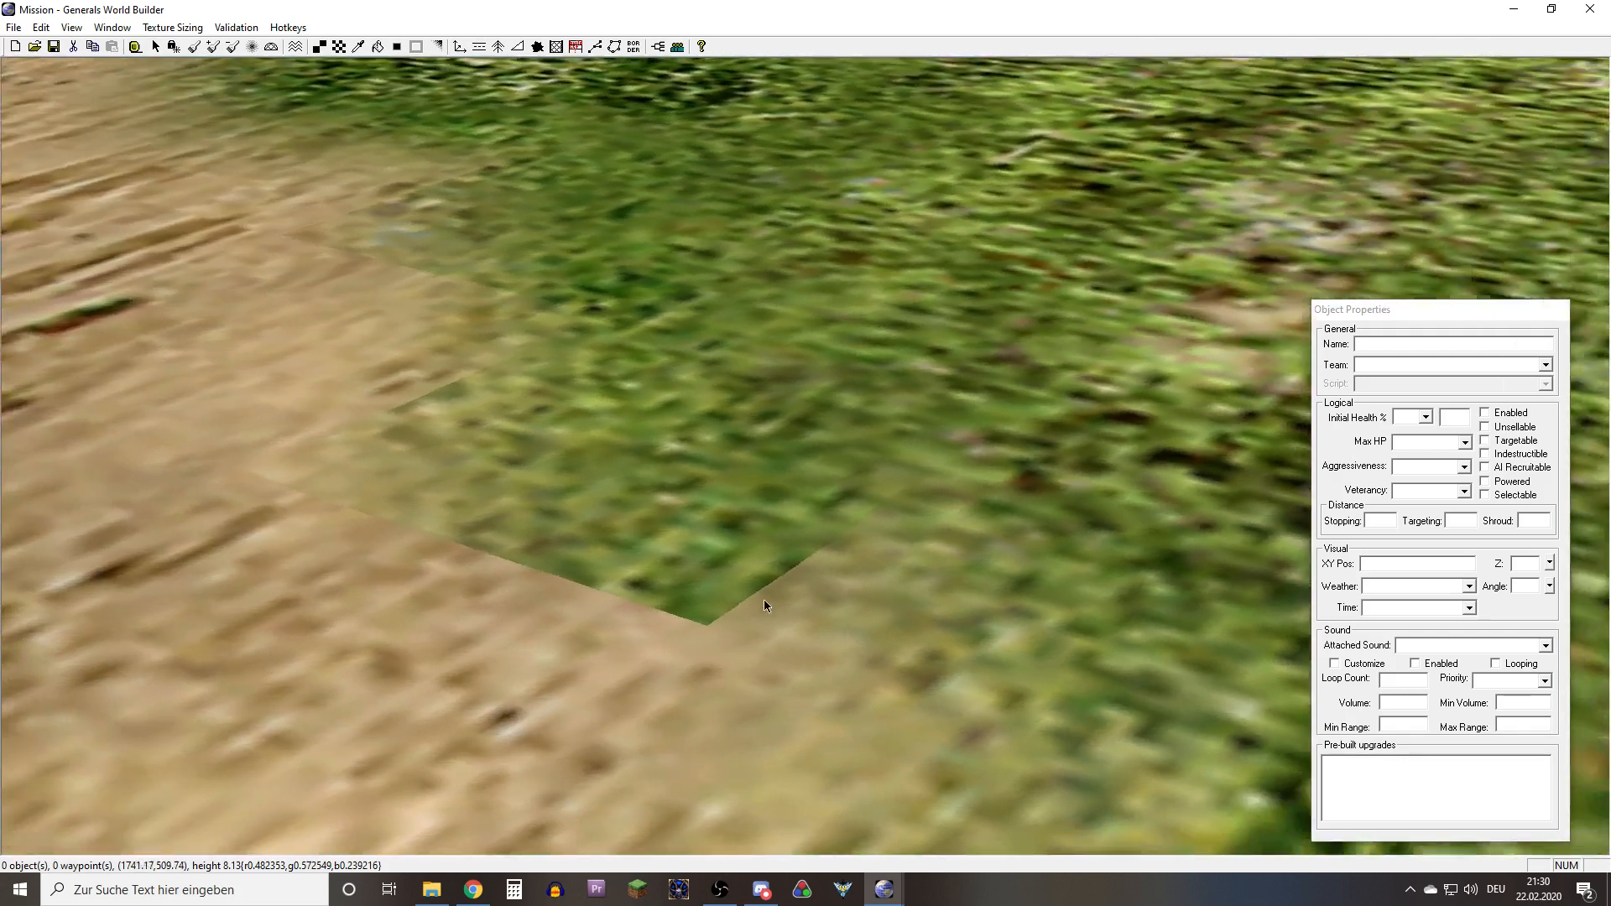
middle_click(764, 599)
Show 3-way blends in white again and compare the marked cells with the seams along both path edges
click(84, 27)
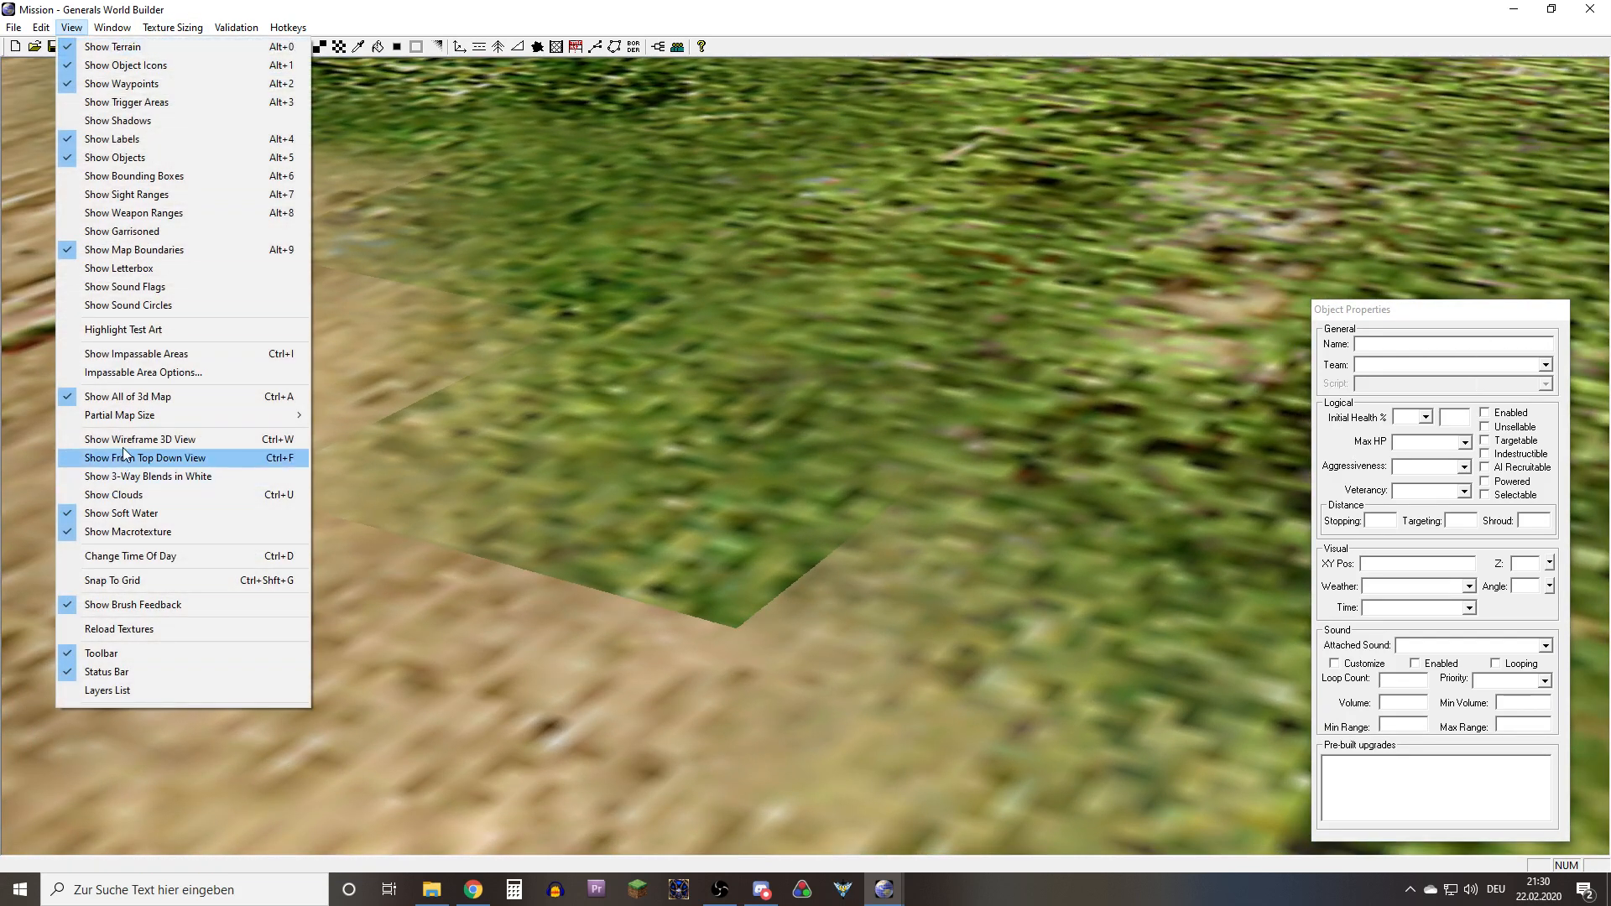
click(144, 477)
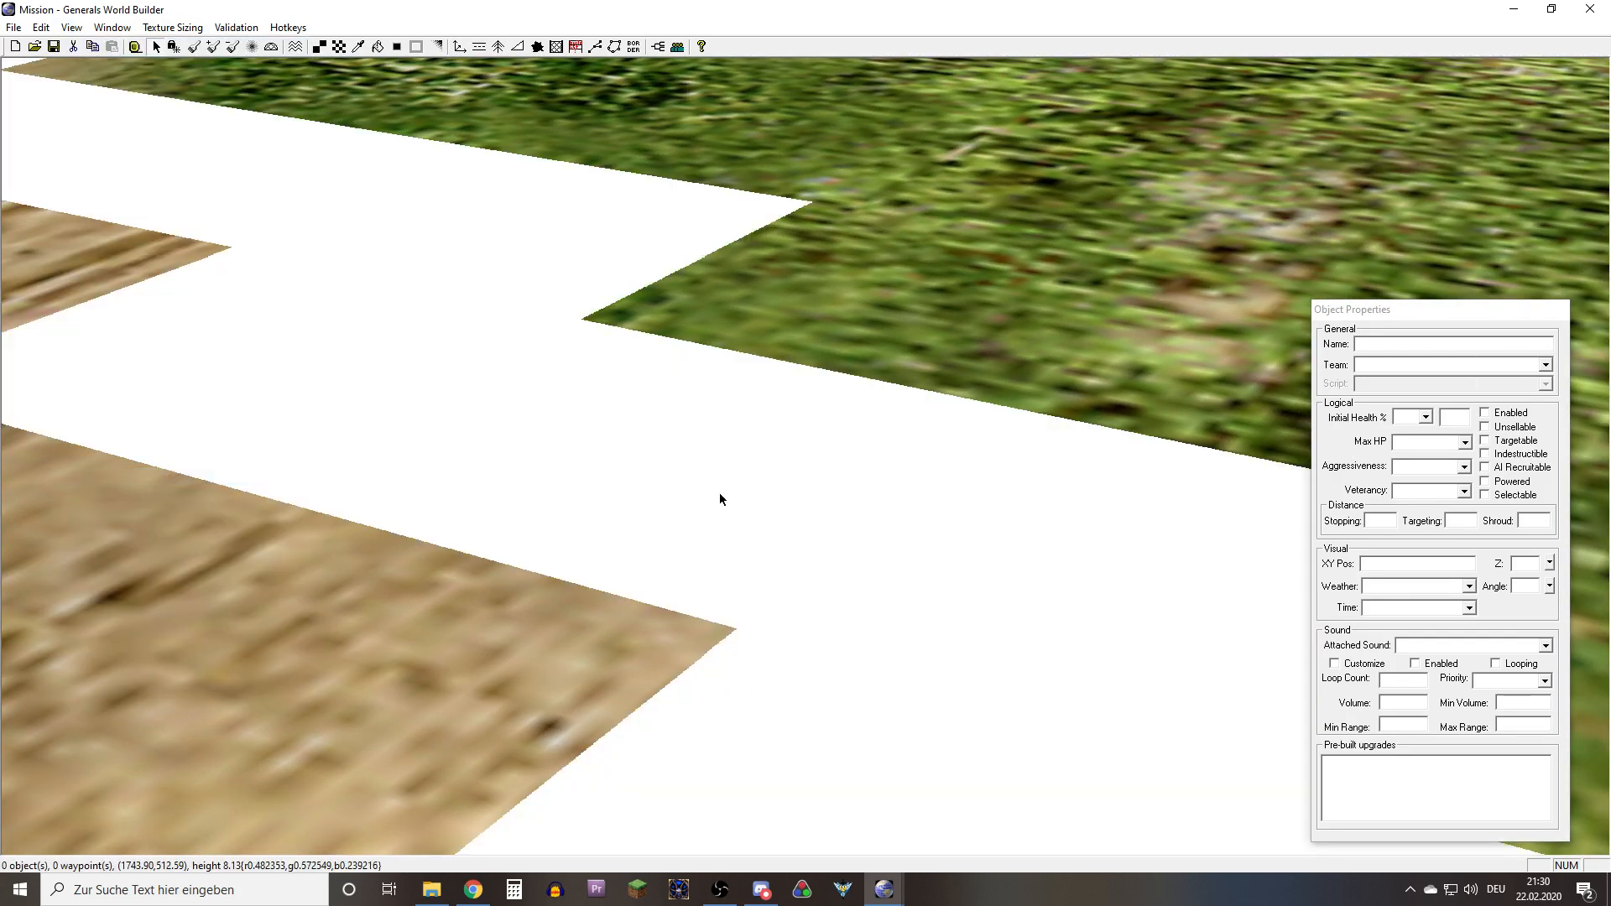
scroll(683, 482, down, 8)
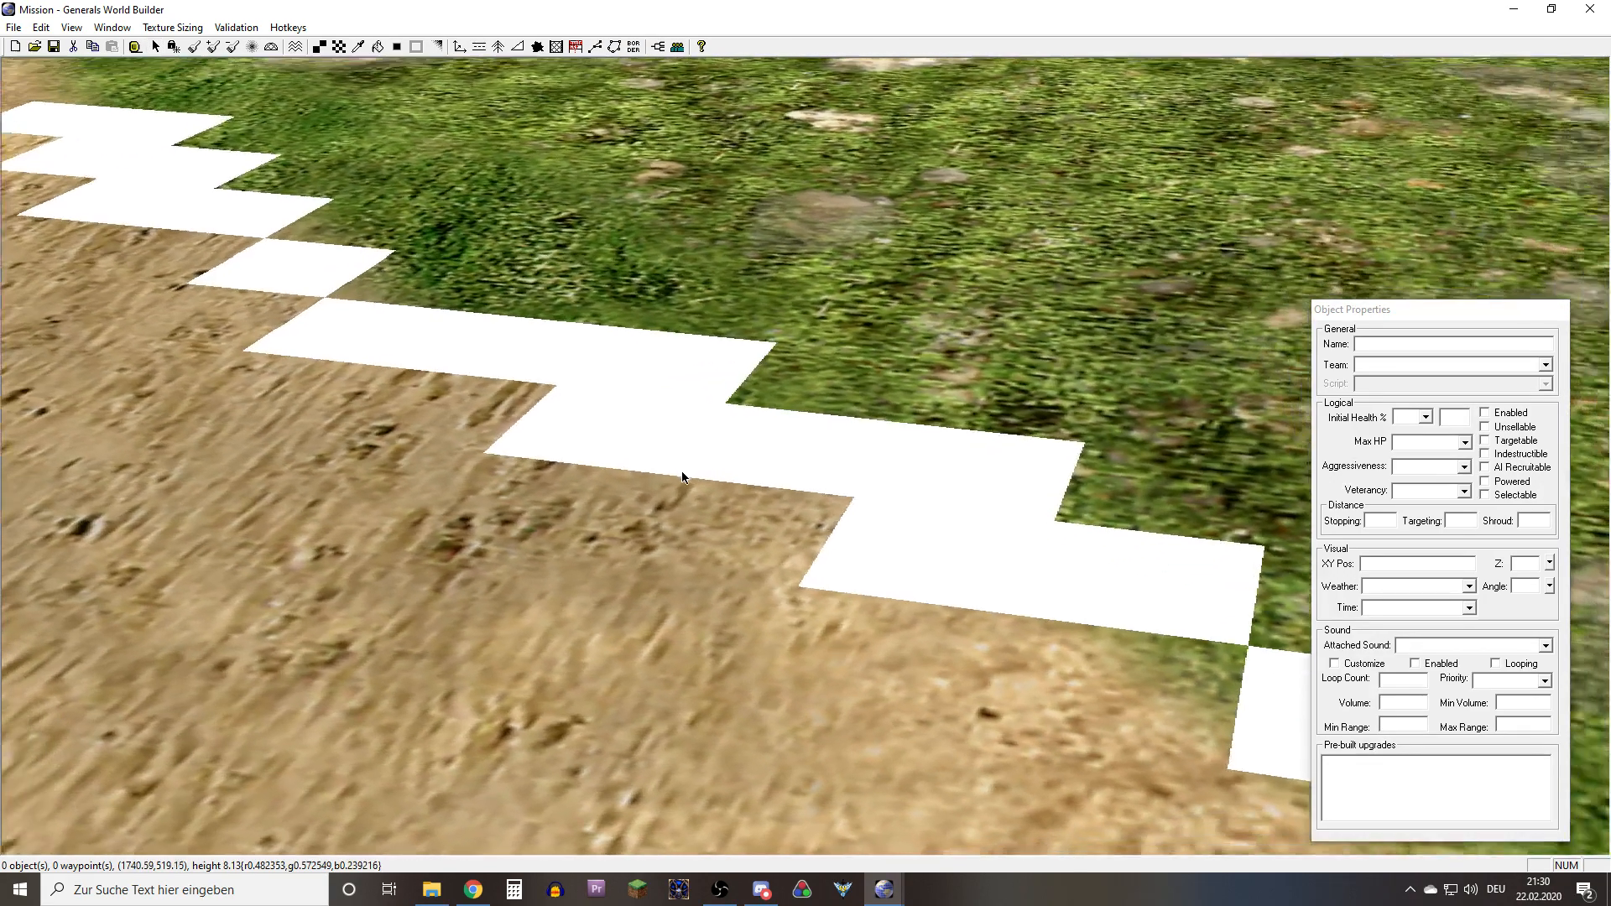
middle_drag(683, 472, 739, 428)
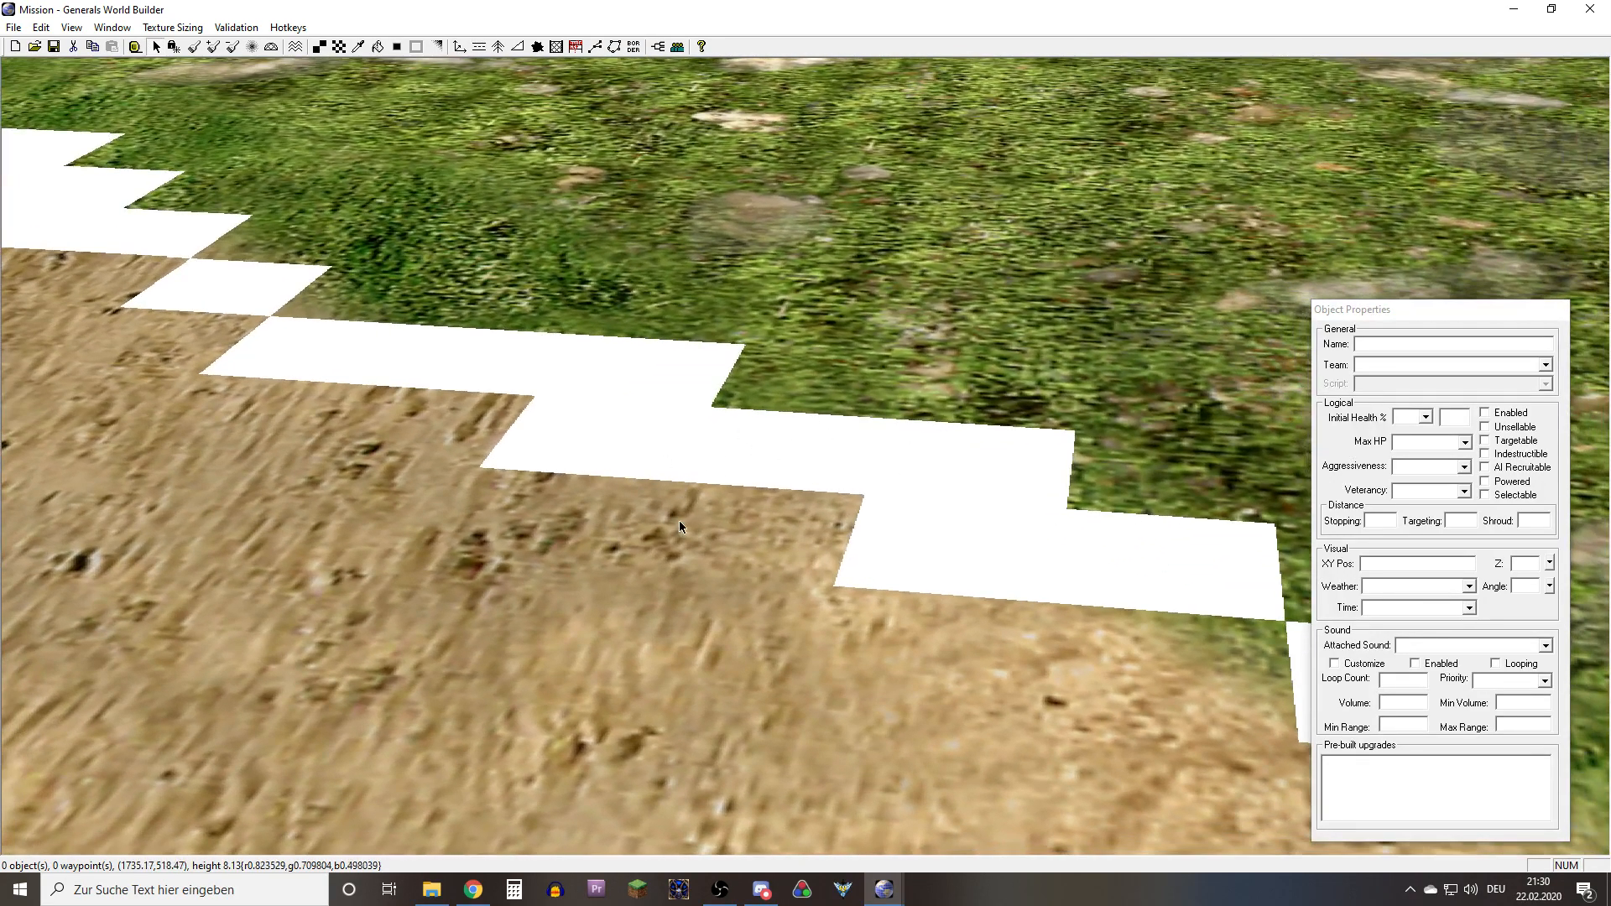
scroll(506, 341, down, 6)
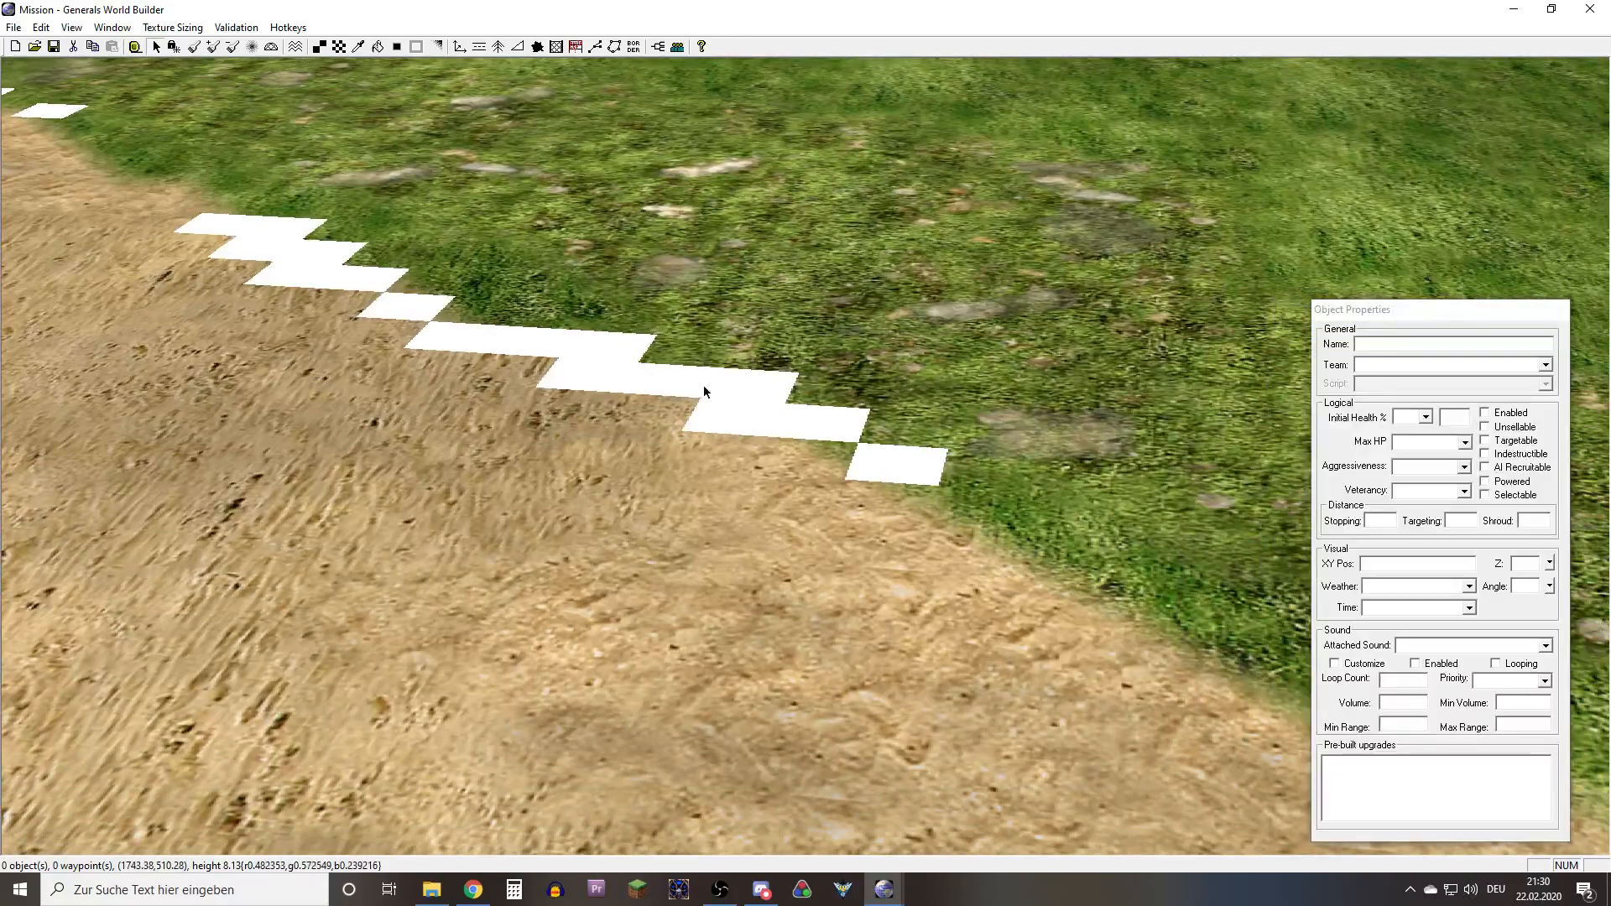
middle_drag(705, 391, 682, 290)
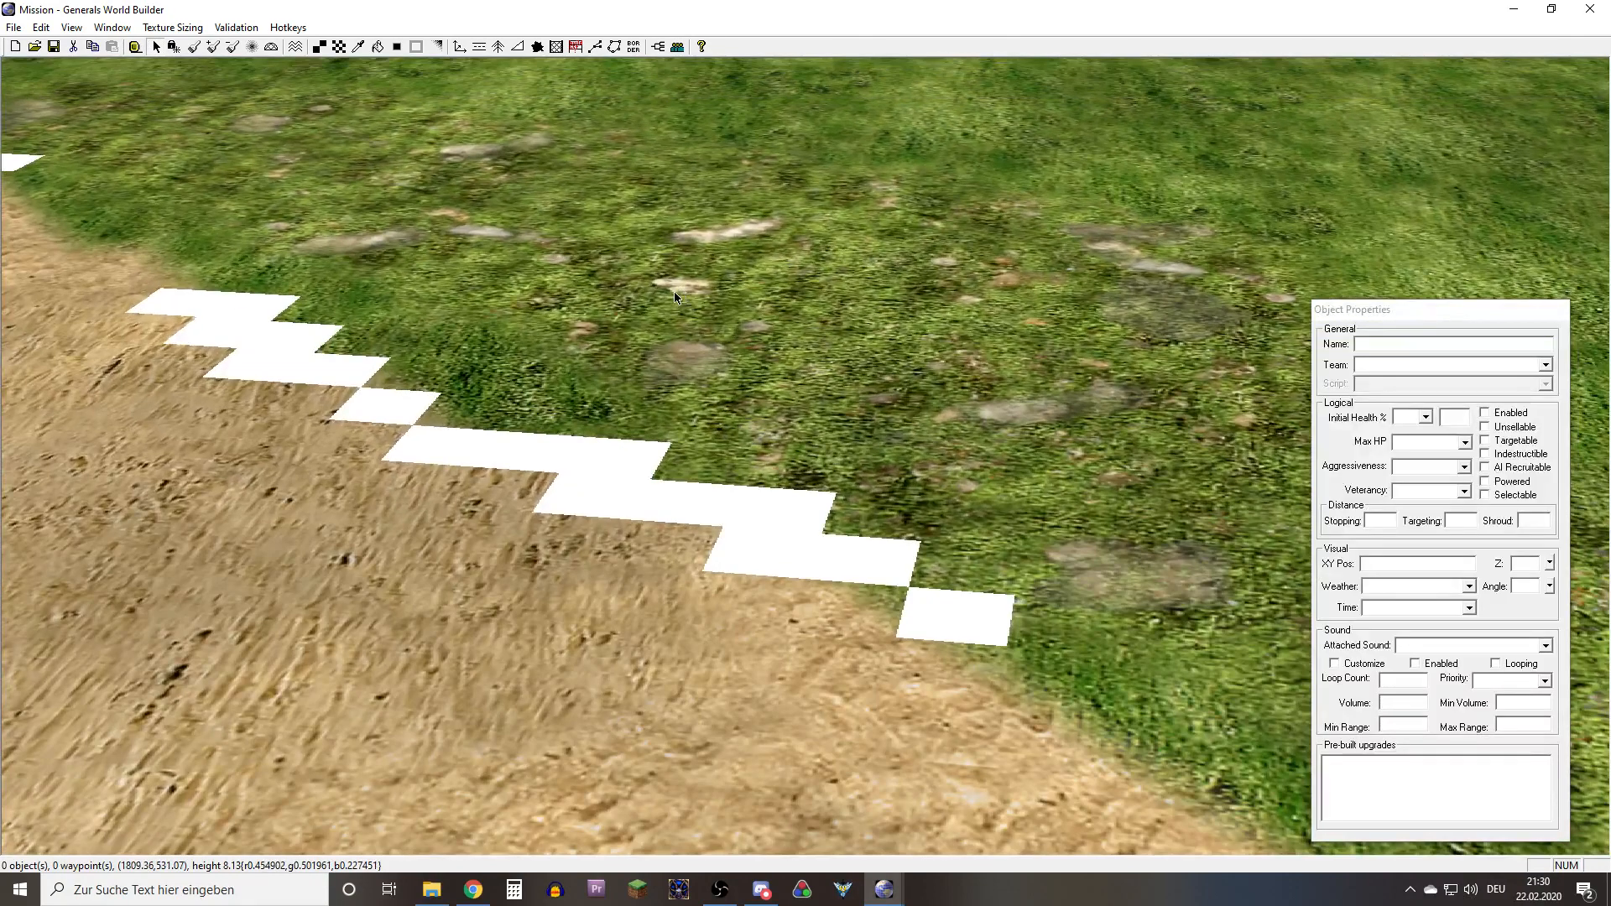
middle_drag(670, 374, 497, 319)
click(71, 27)
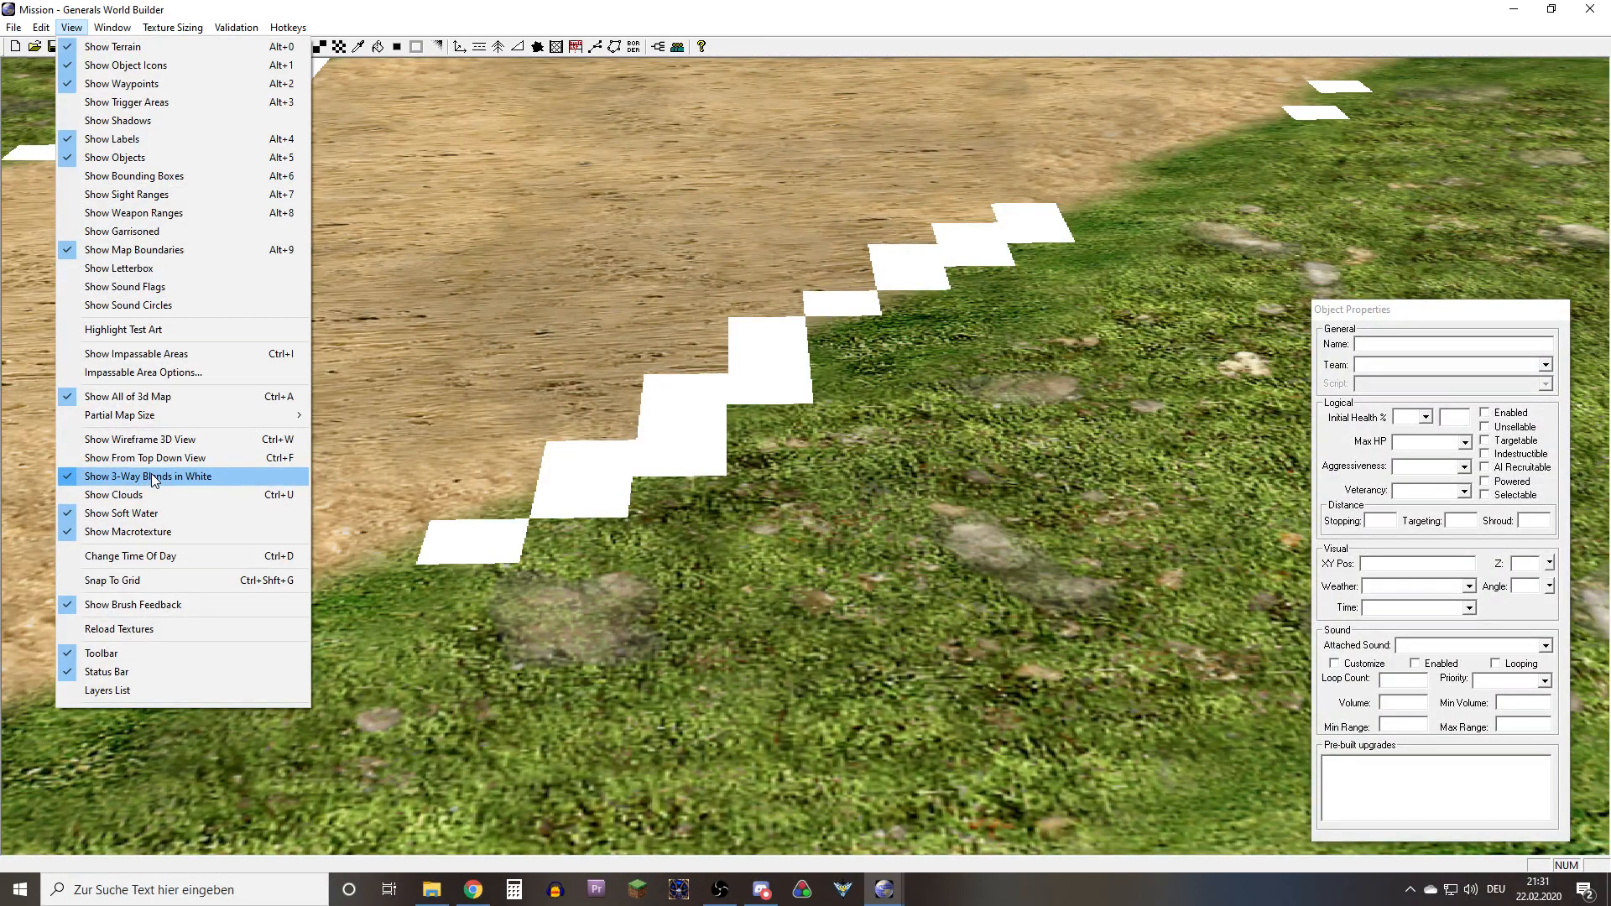
middle_drag(723, 497, 438, 439)
right_drag(437, 439, 274, 323)
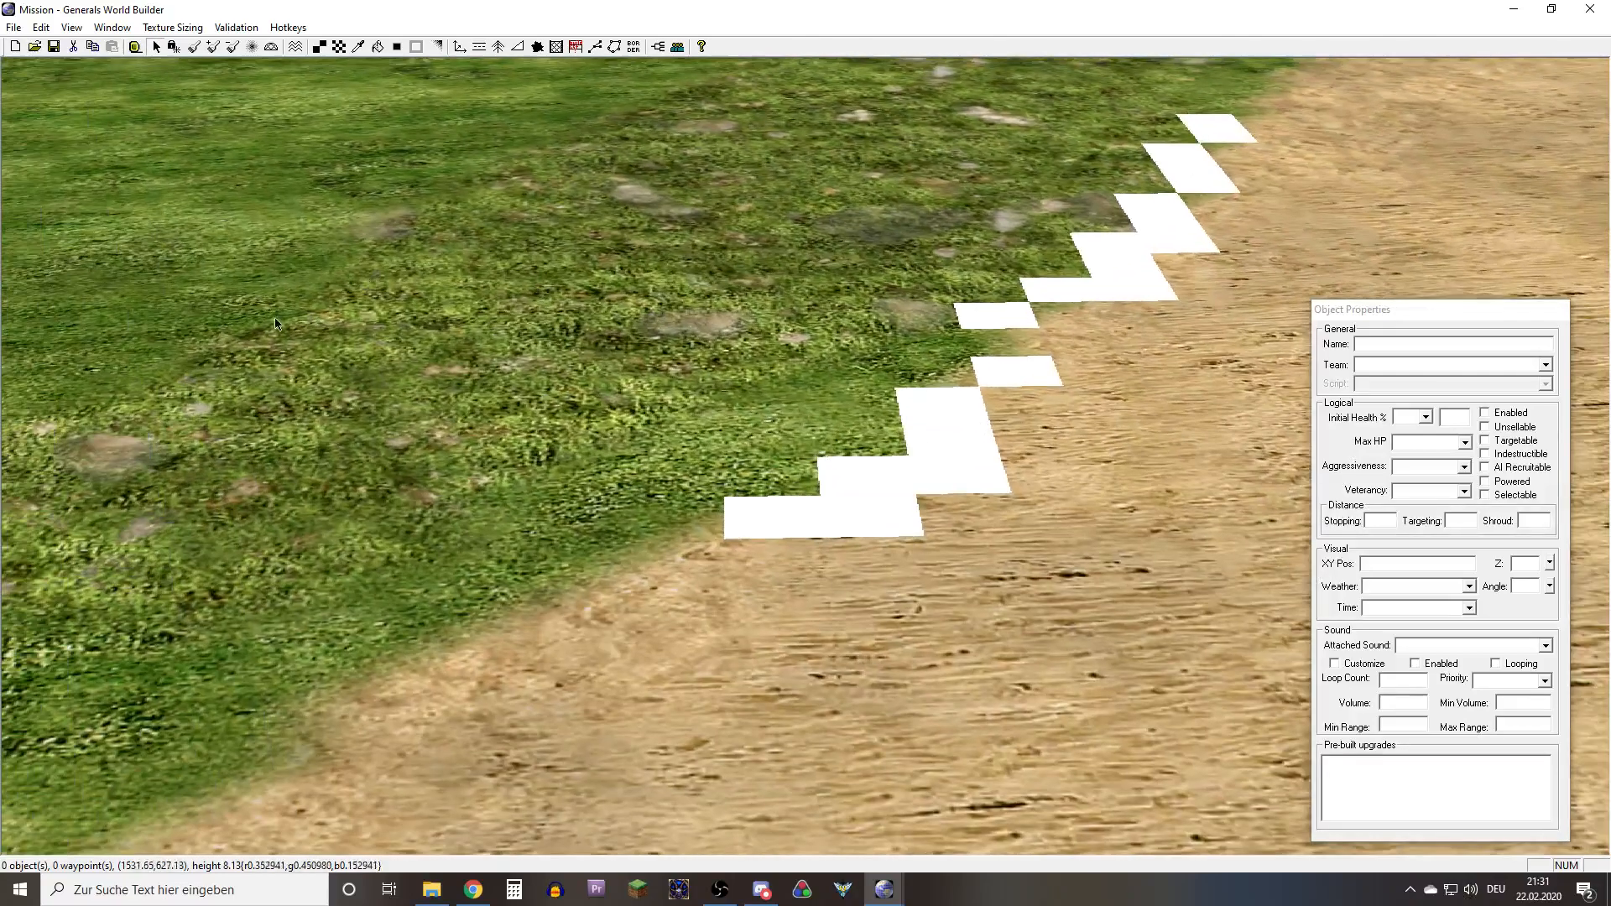
Hide the white 3-way blend marking and inspect the grass-to-sand seams on both sides of the path up close
middle_drag(701, 415, 585, 323)
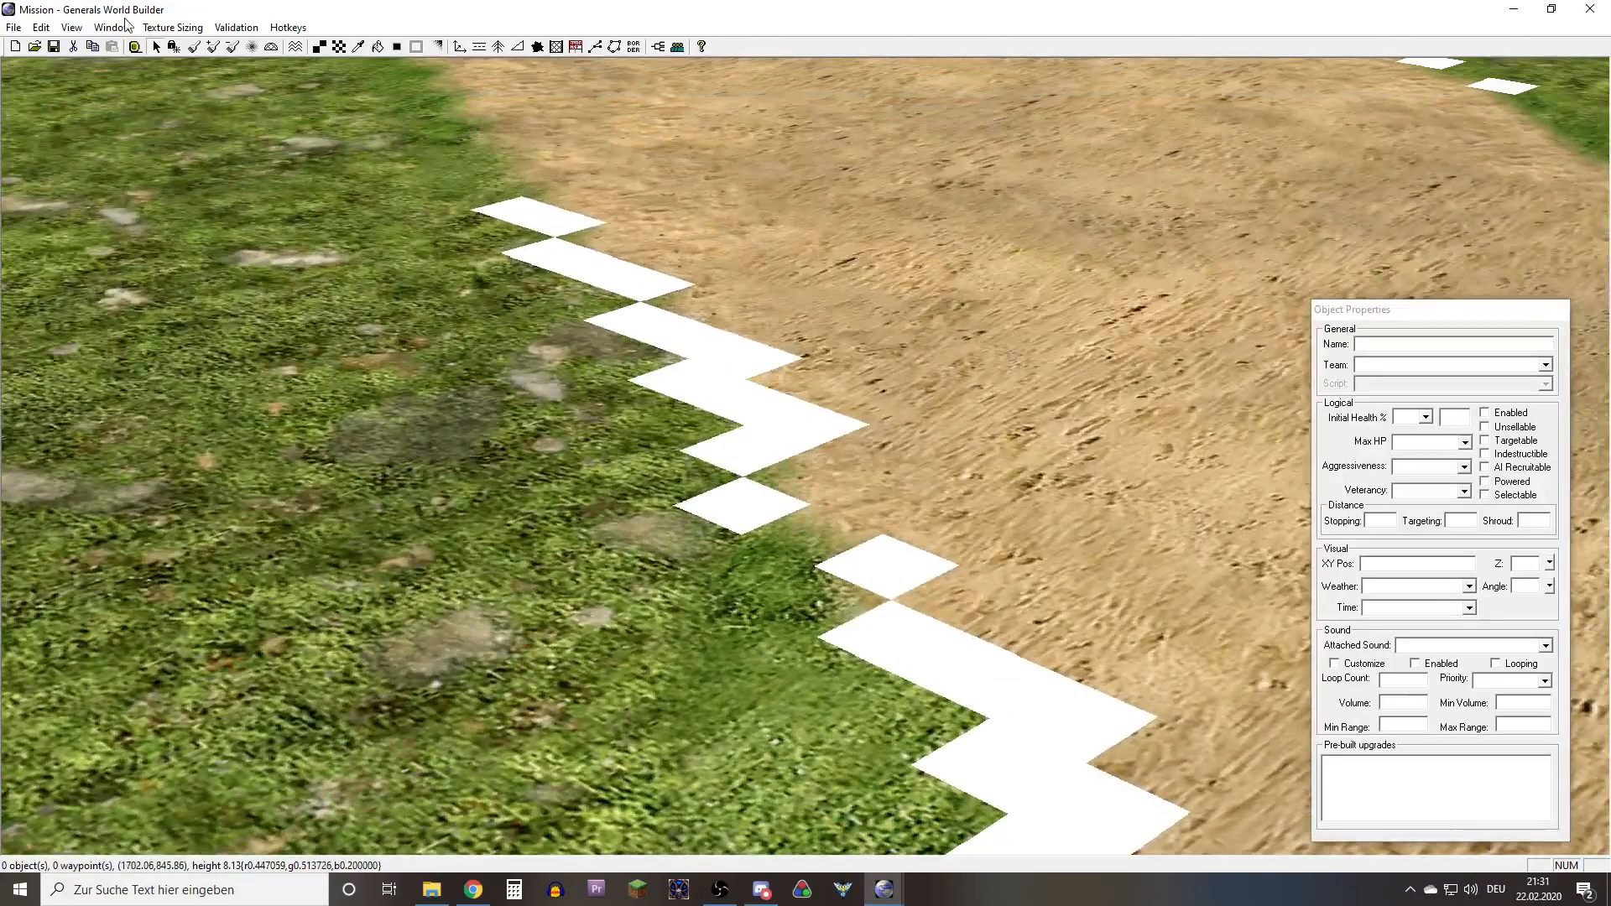
click(71, 27)
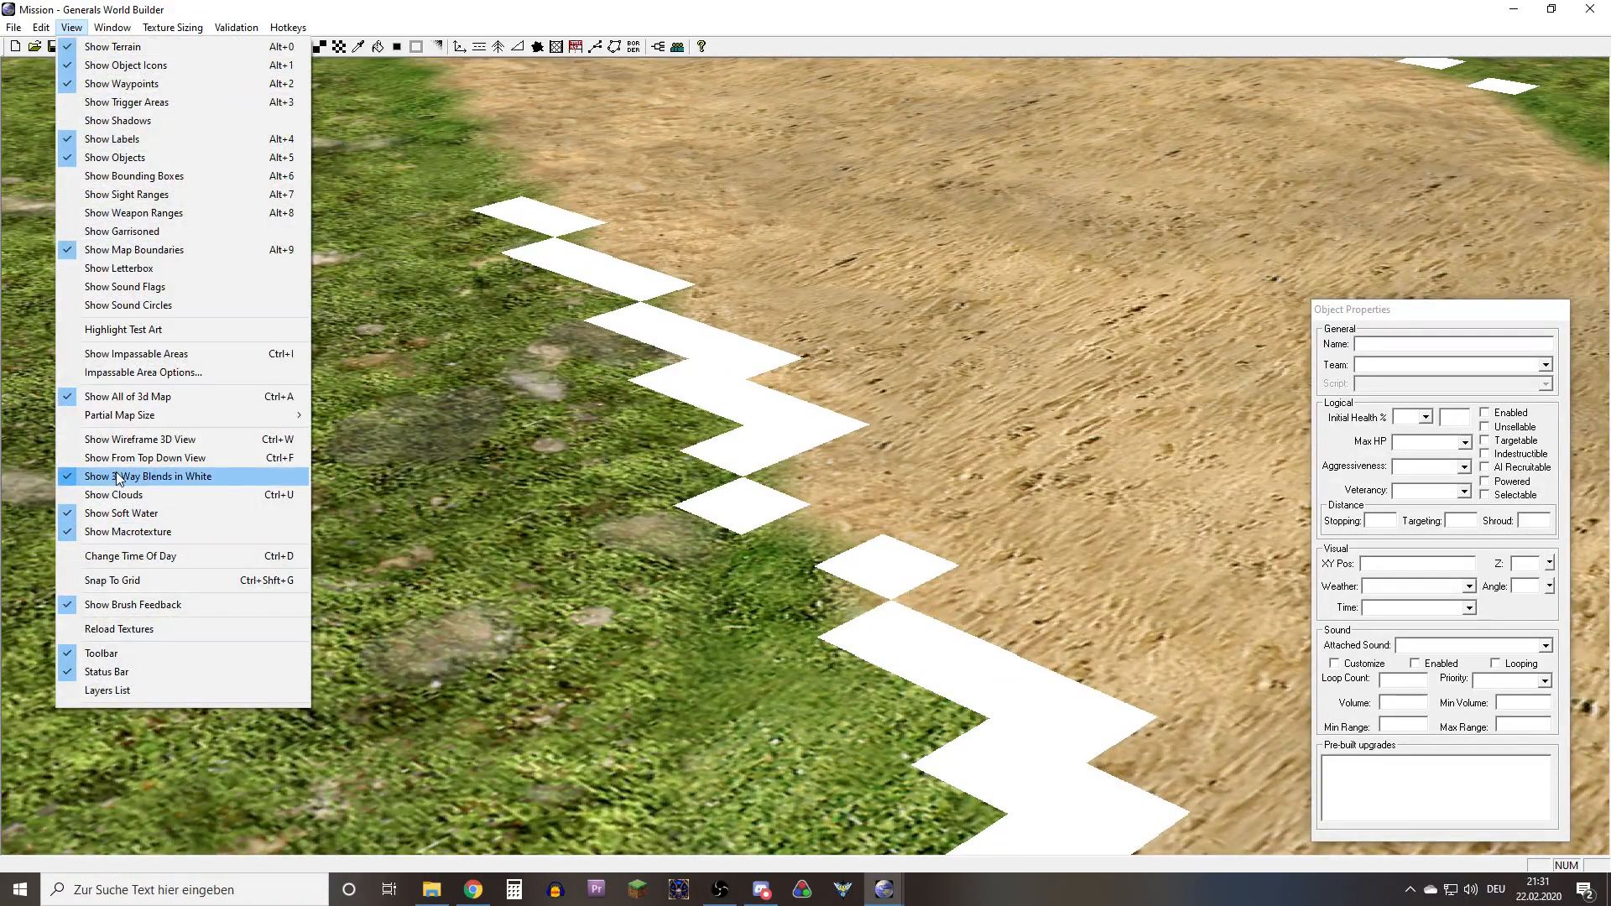
click(118, 476)
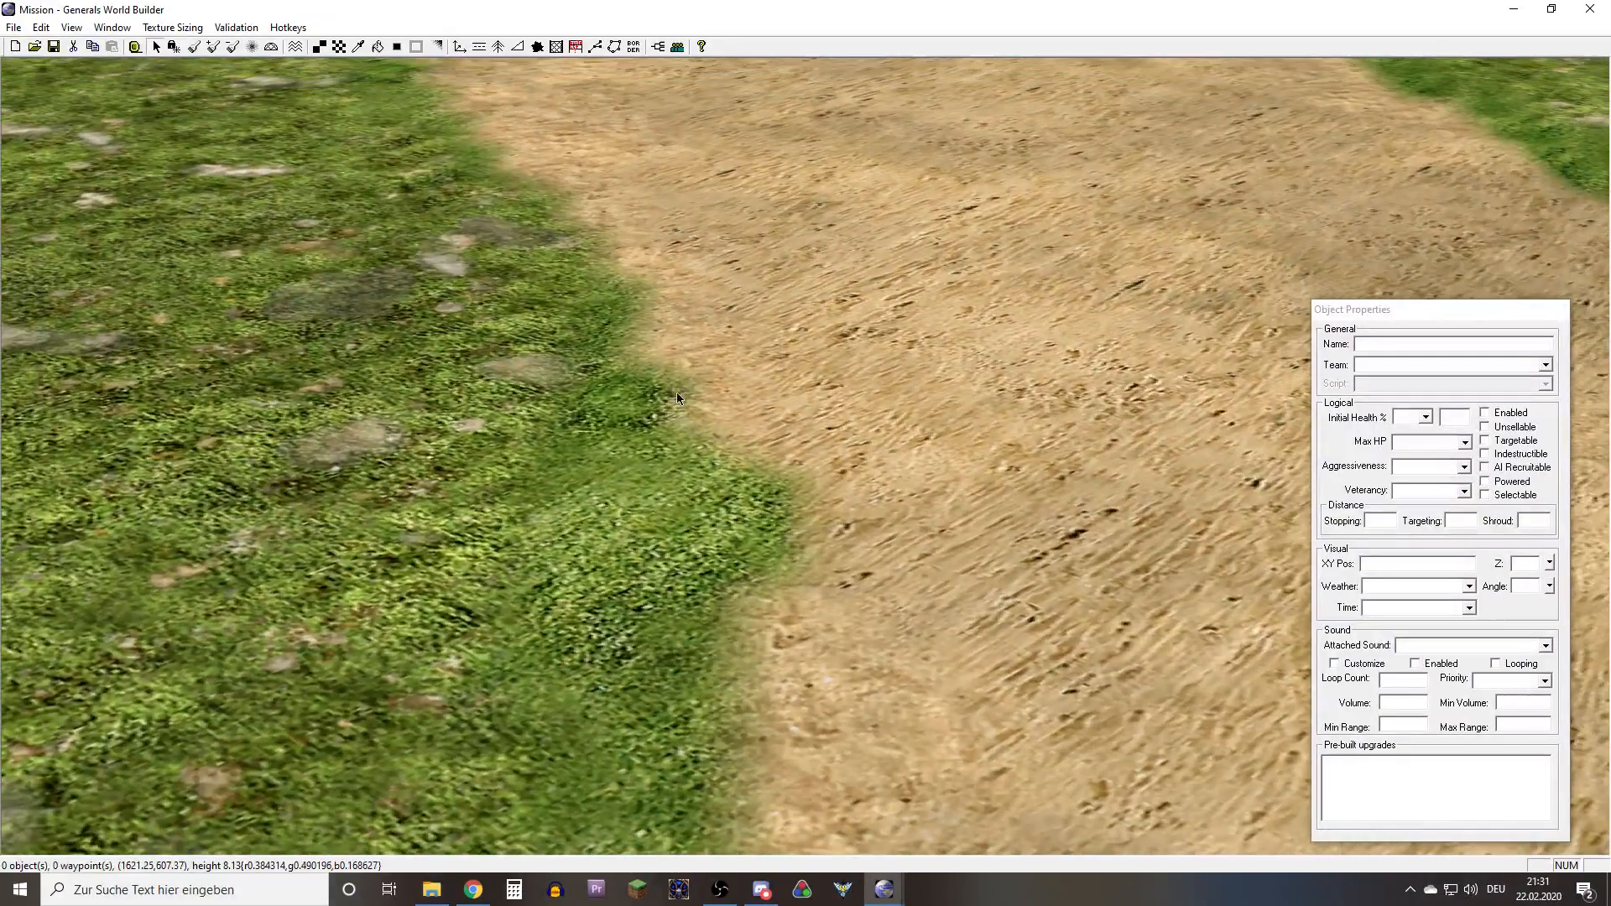
scroll(675, 419, up, 8)
right_drag(403, 285, 696, 552)
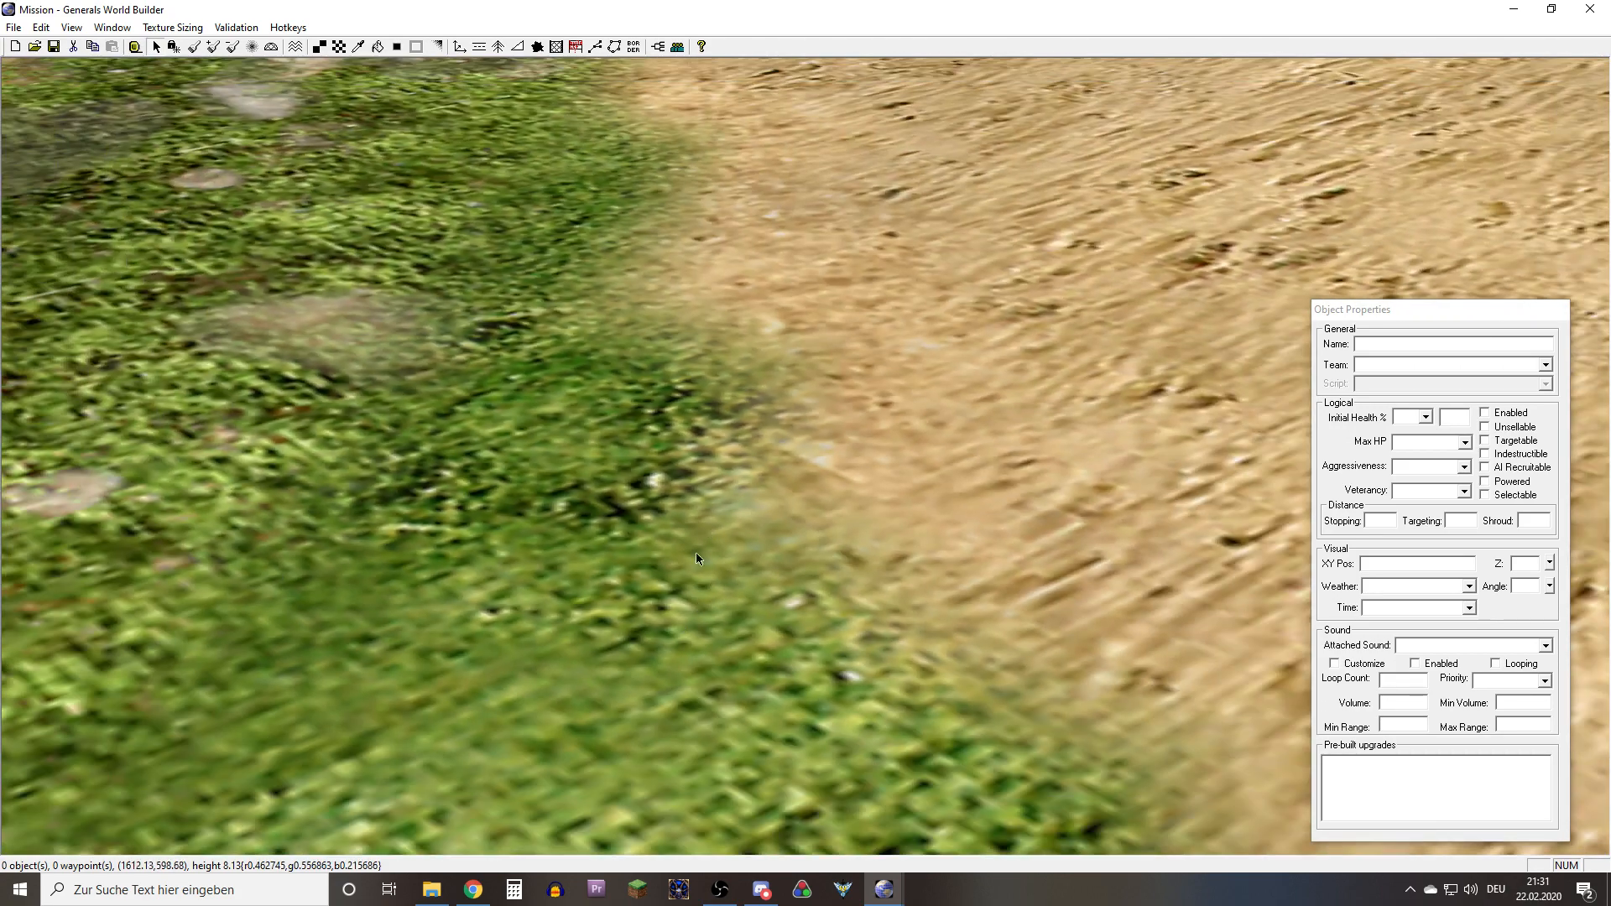
right_drag(843, 476, 758, 318)
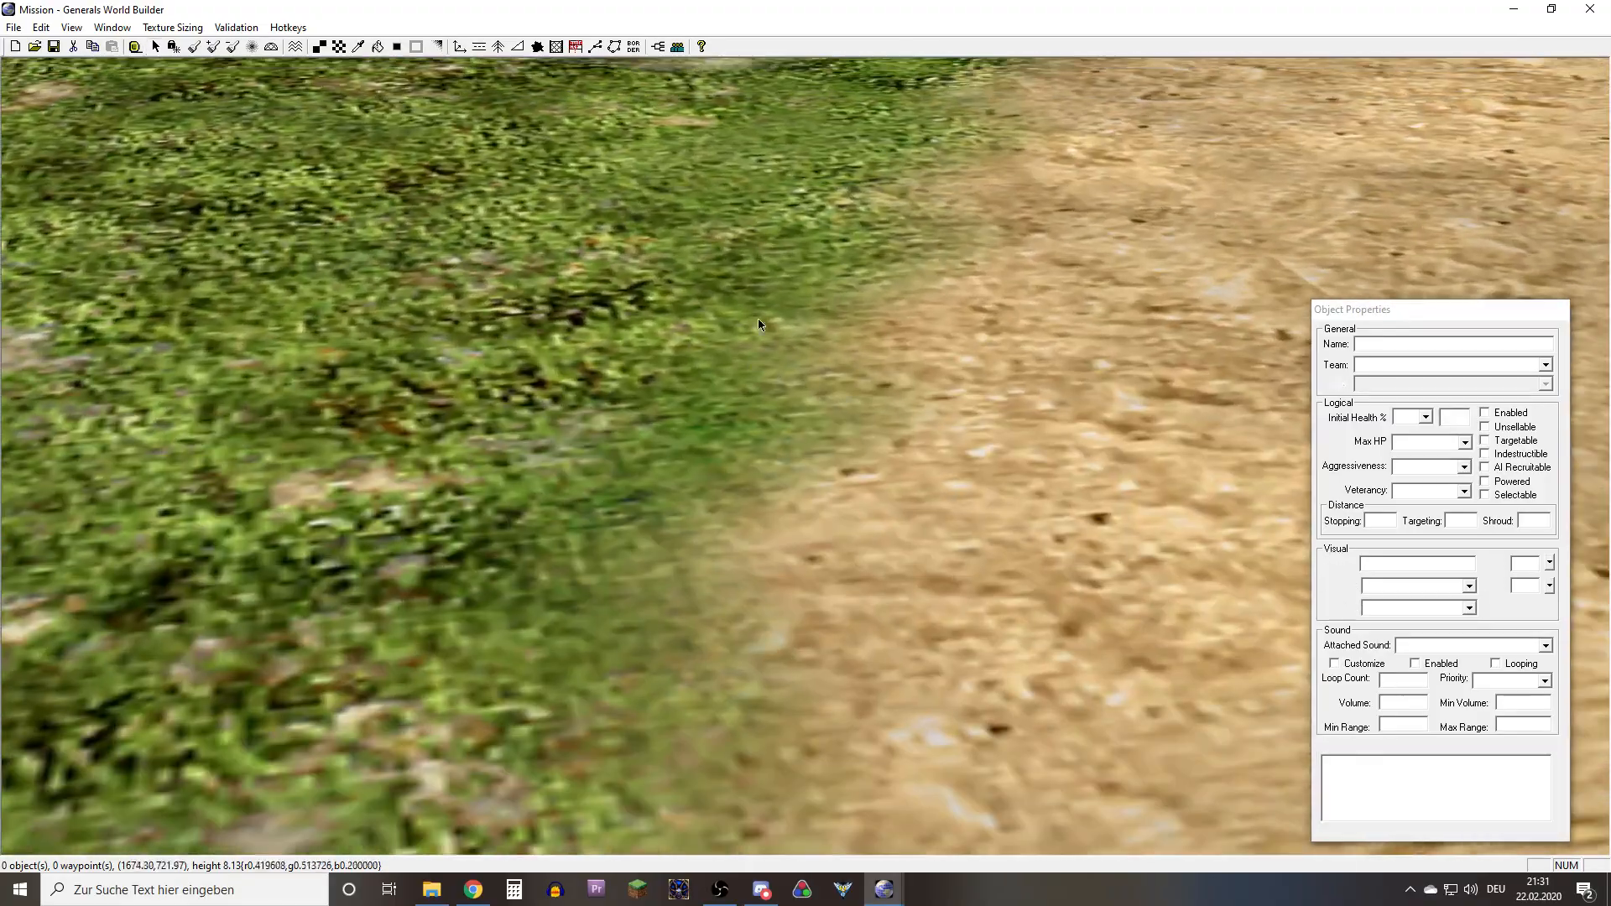
right_drag(787, 428, 398, 321)
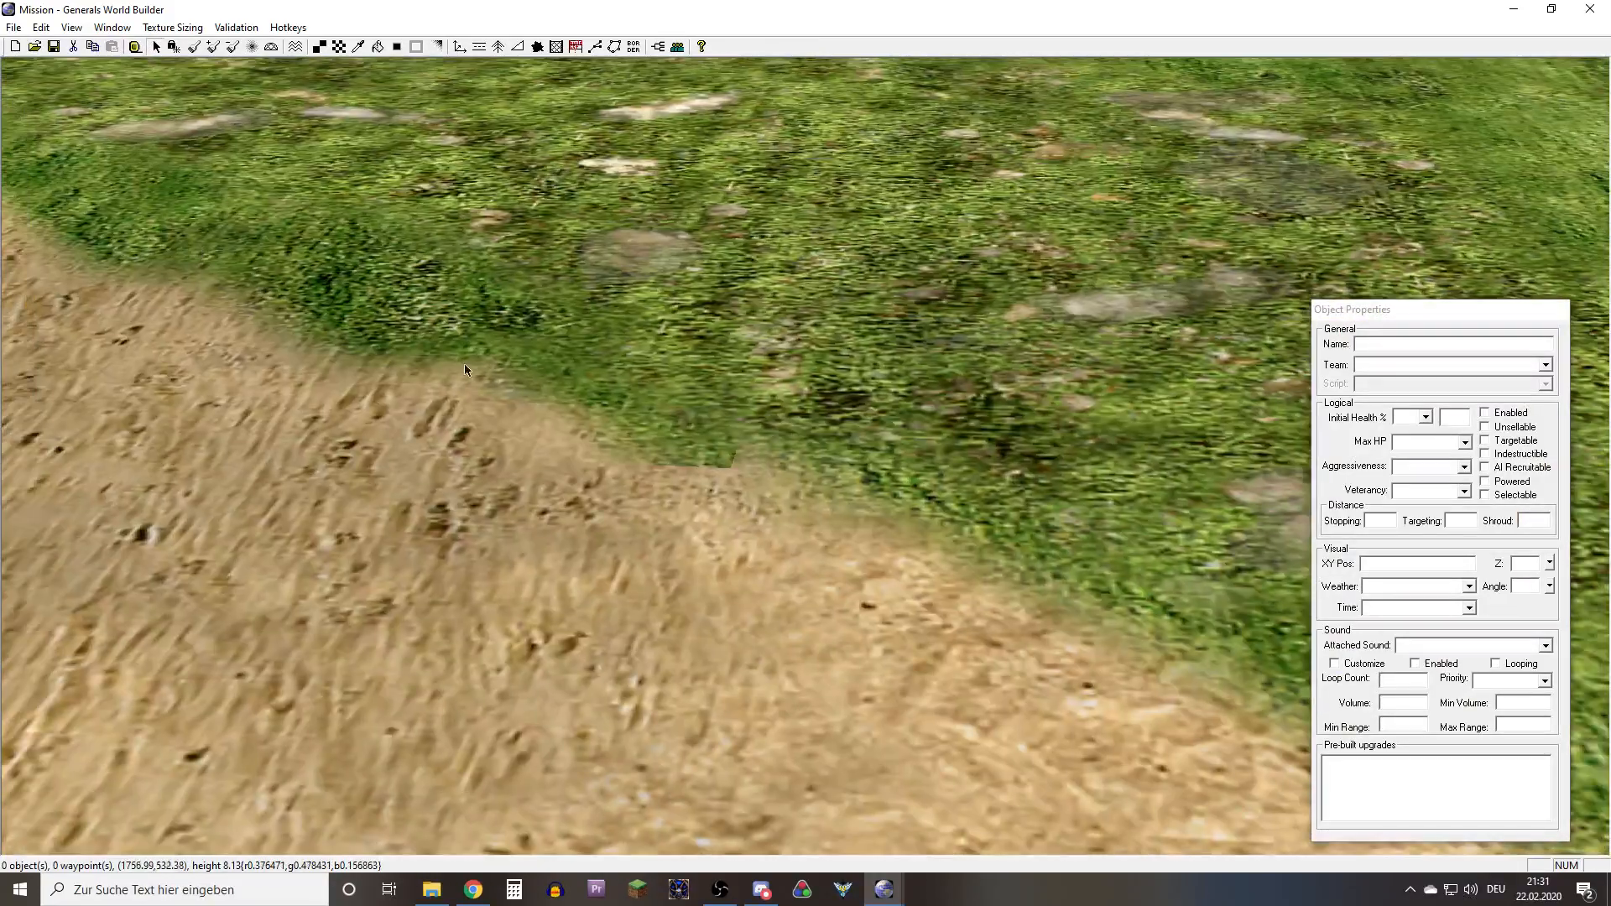
right_drag(464, 369, 631, 407)
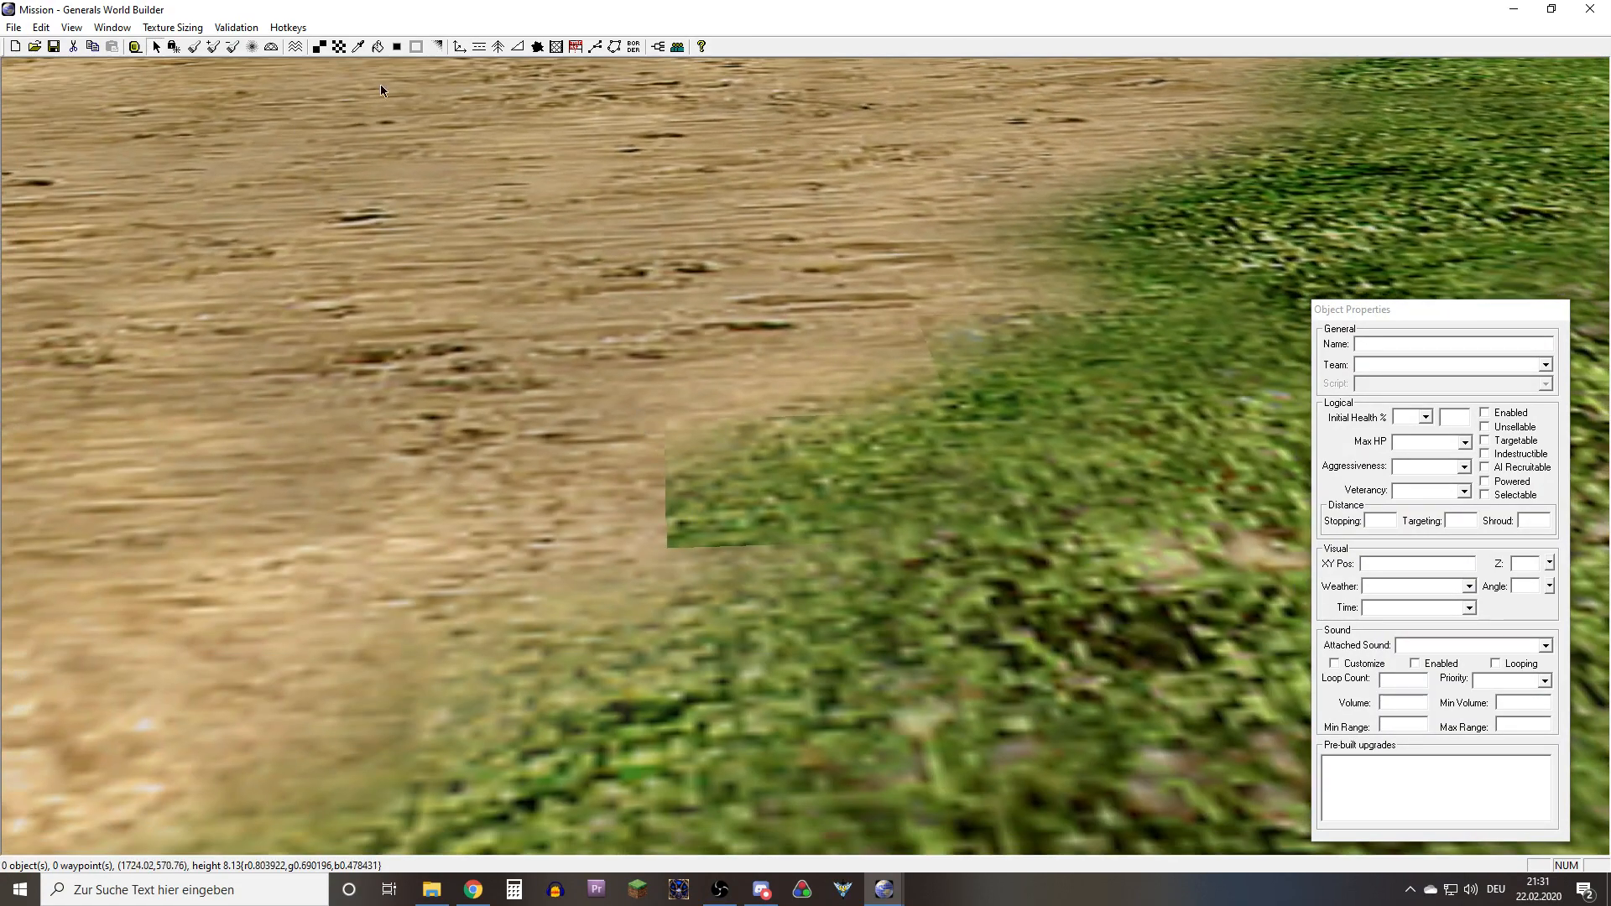
Paint a single patch of the Cobble03 texture on an empty stretch of plain grass away from the sand path
click(438, 47)
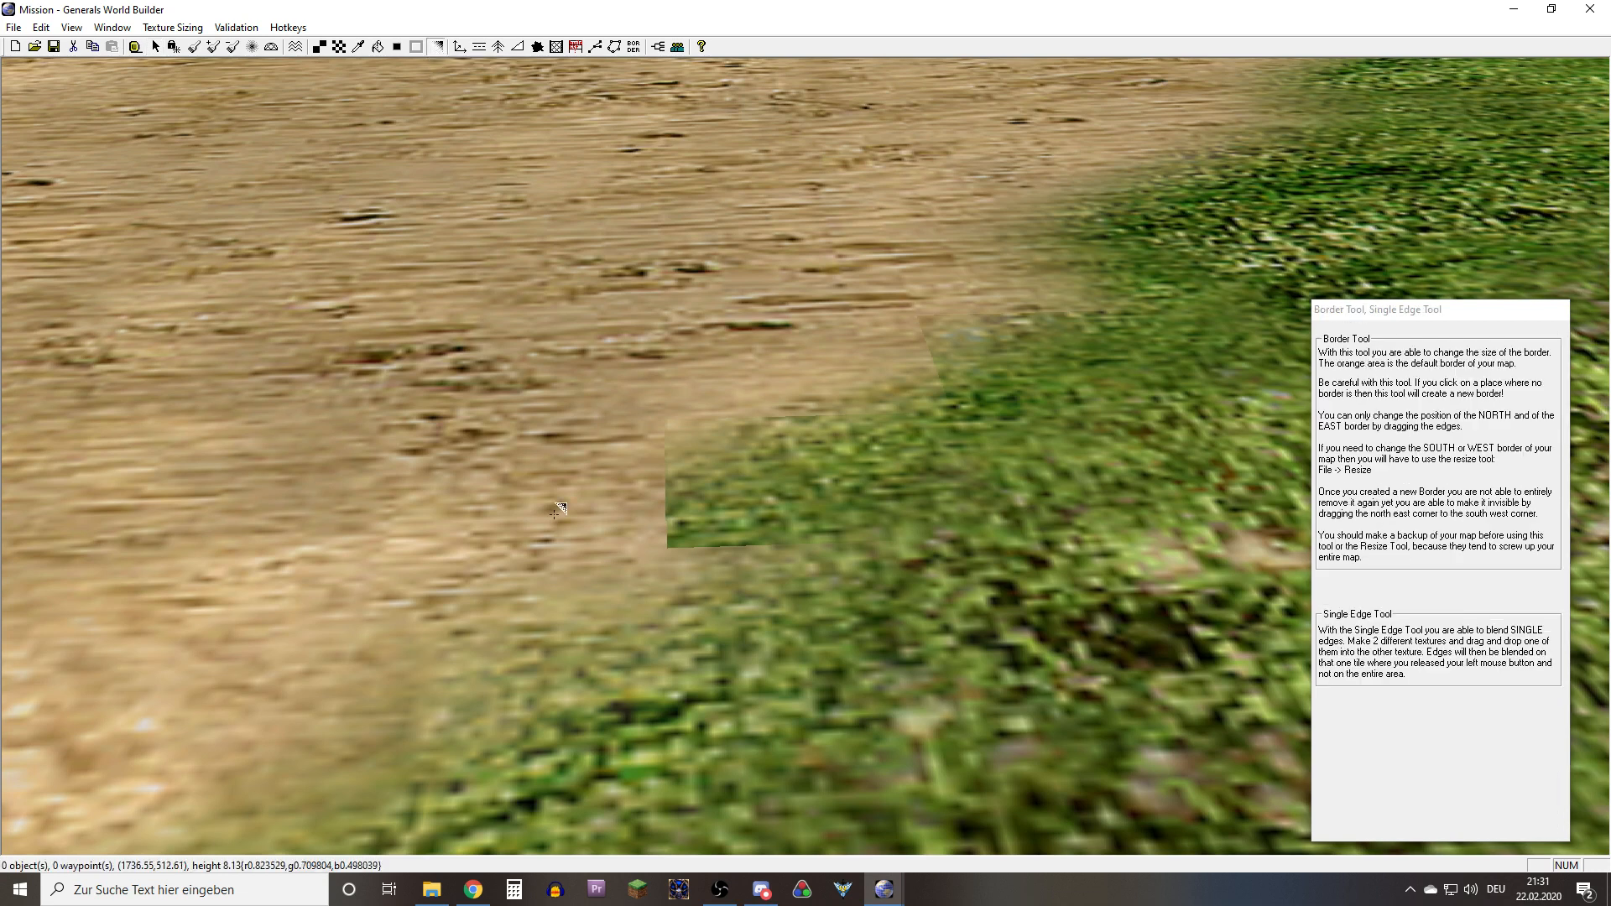
scroll(653, 539, up, 3)
right_drag(569, 469, 1604, 625)
scroll(606, 502, down, 5)
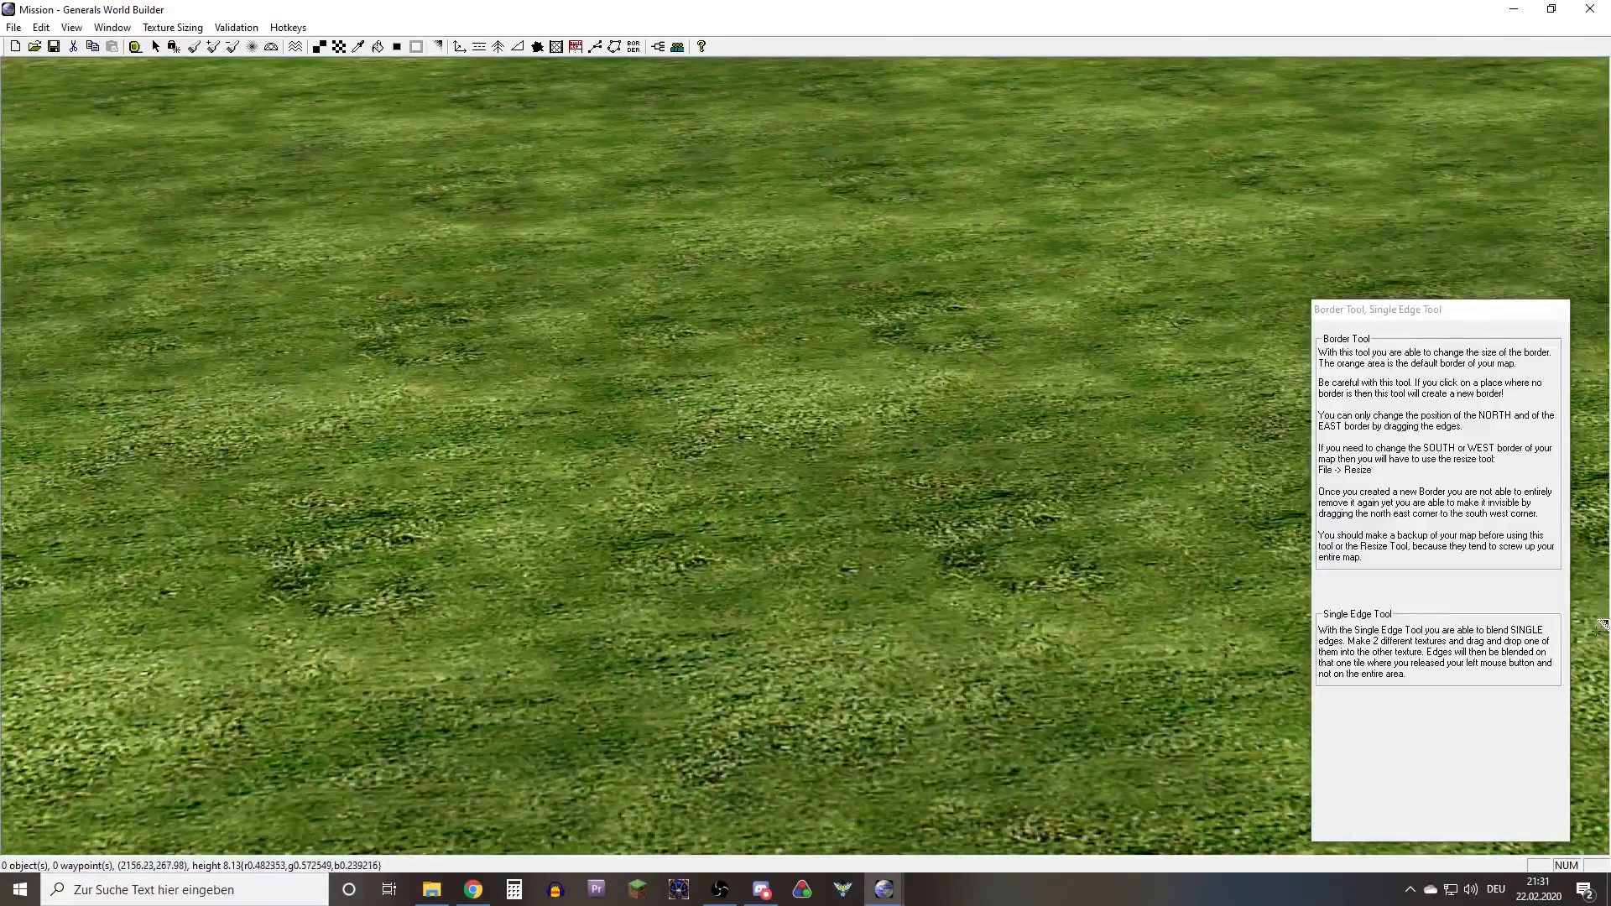
click(339, 46)
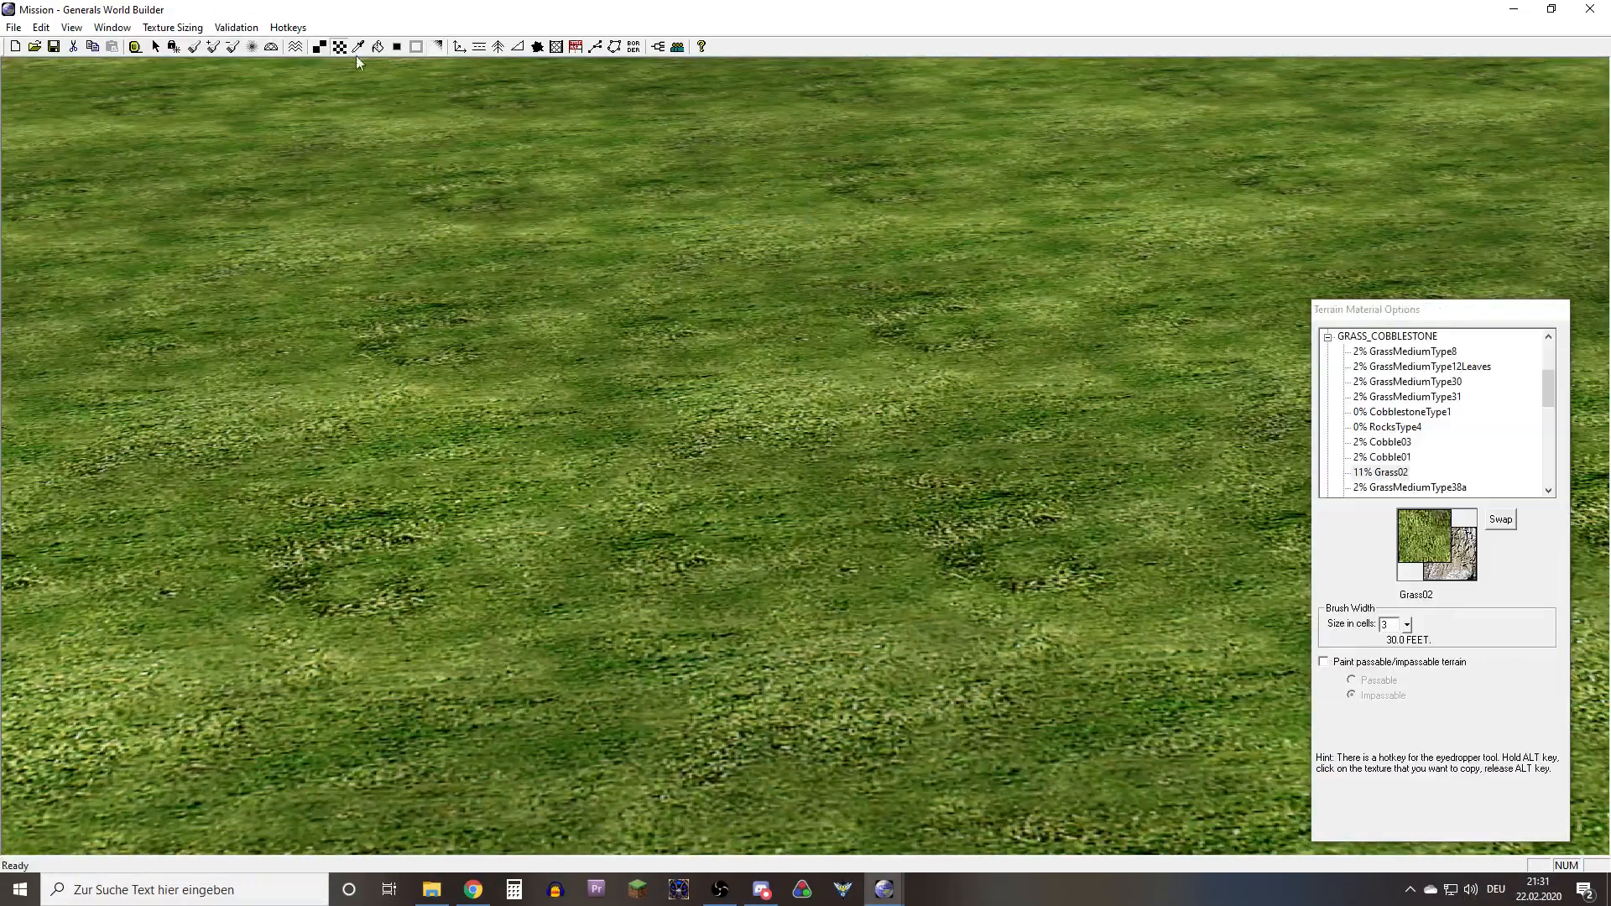
click(1381, 472)
click(1382, 441)
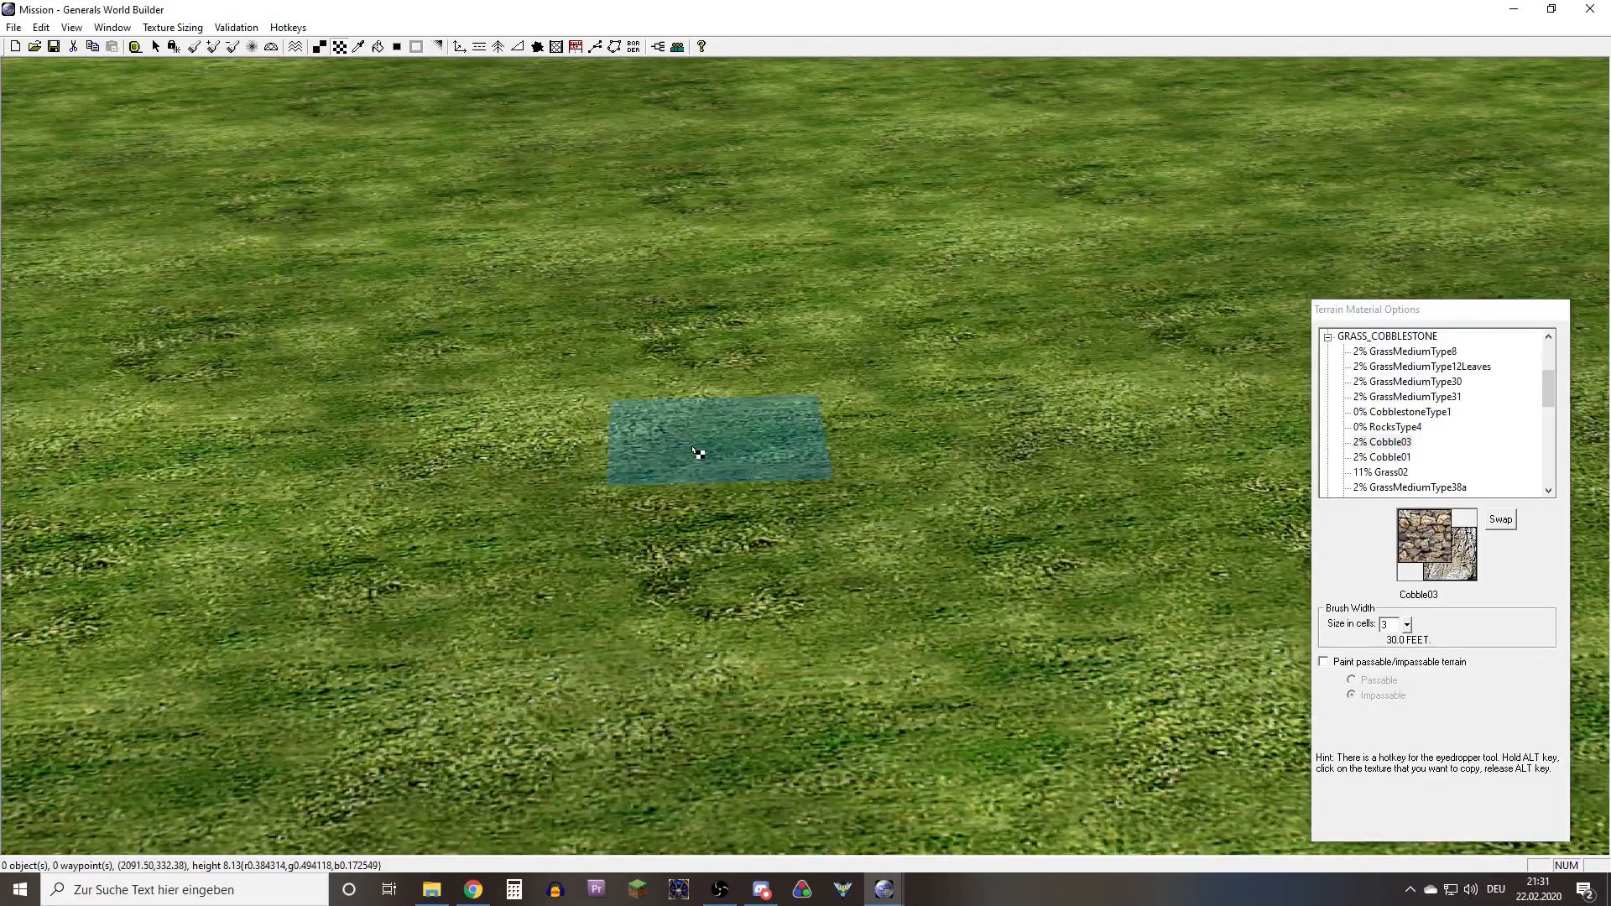
click(693, 448)
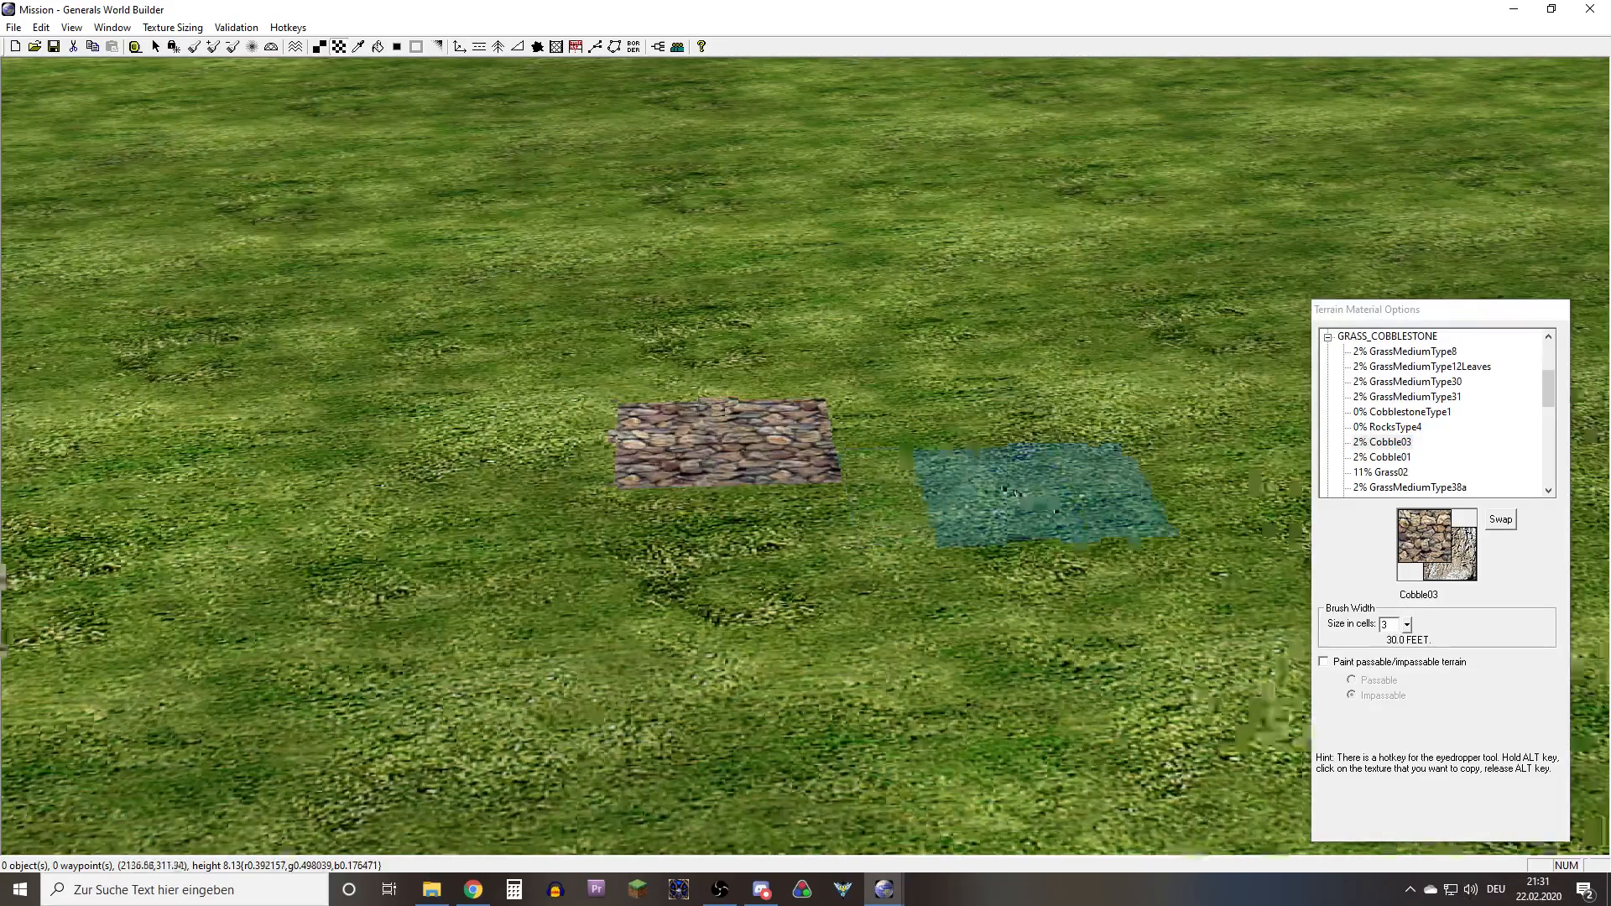
scroll(990, 498, up, 8)
mouse_move(1057, 510)
right_down()
mouse_move(992, 499)
mouse_move(940, 453)
right_up()
scroll(988, 498, up, 1)
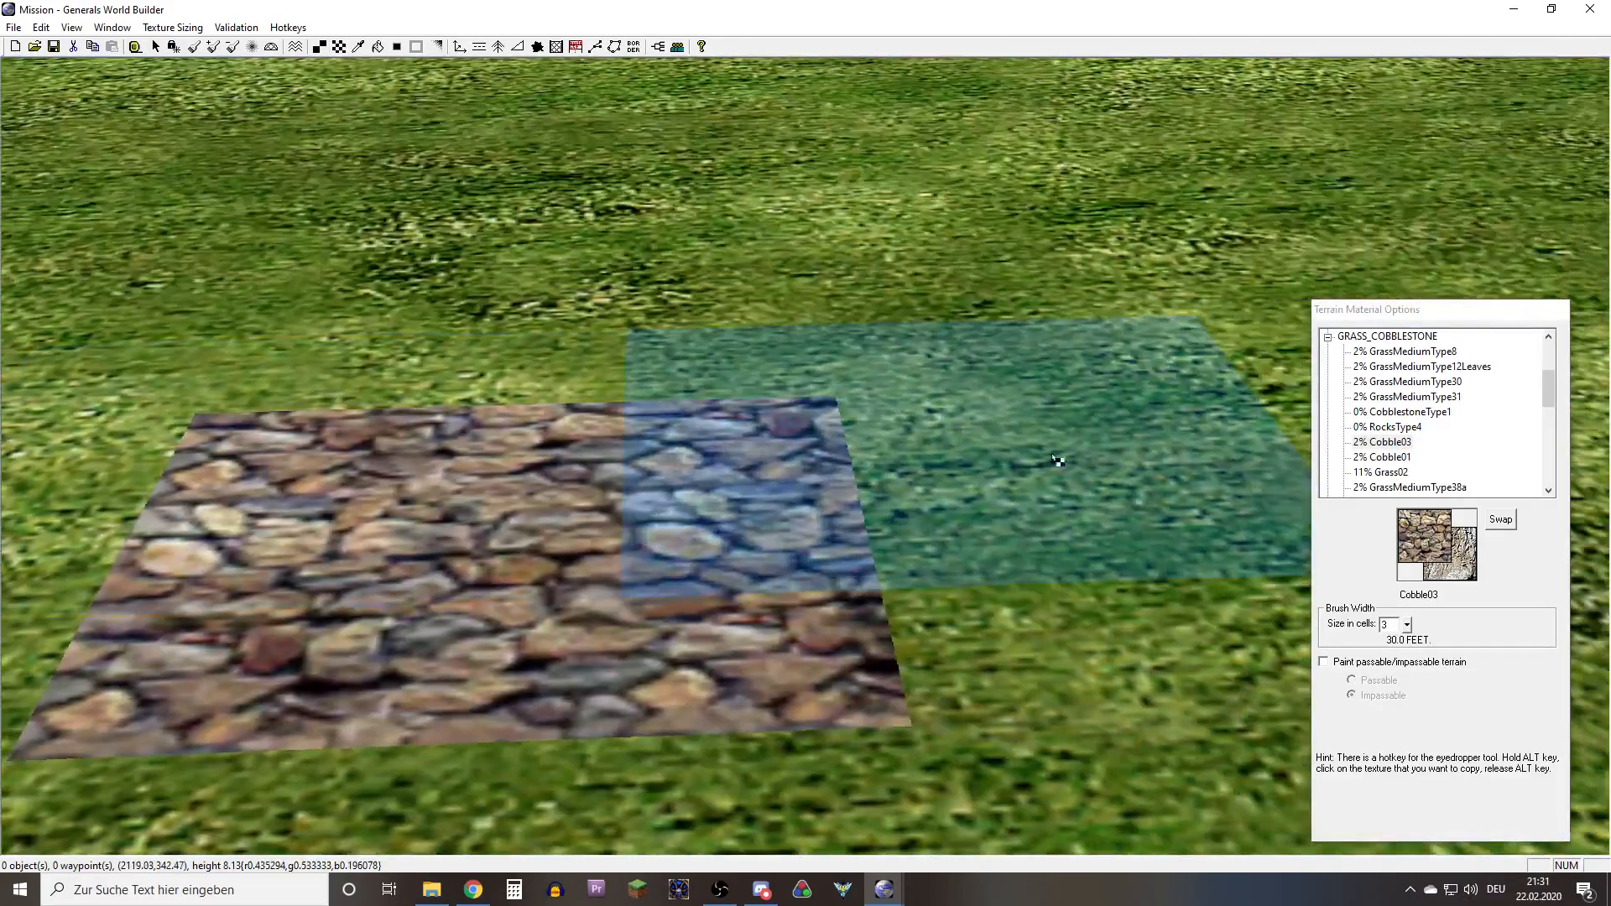
Blend the Cobble03 patch's far-right corner diagonally into the adjoining grass cell with the Blend Single Edge tool
click(156, 47)
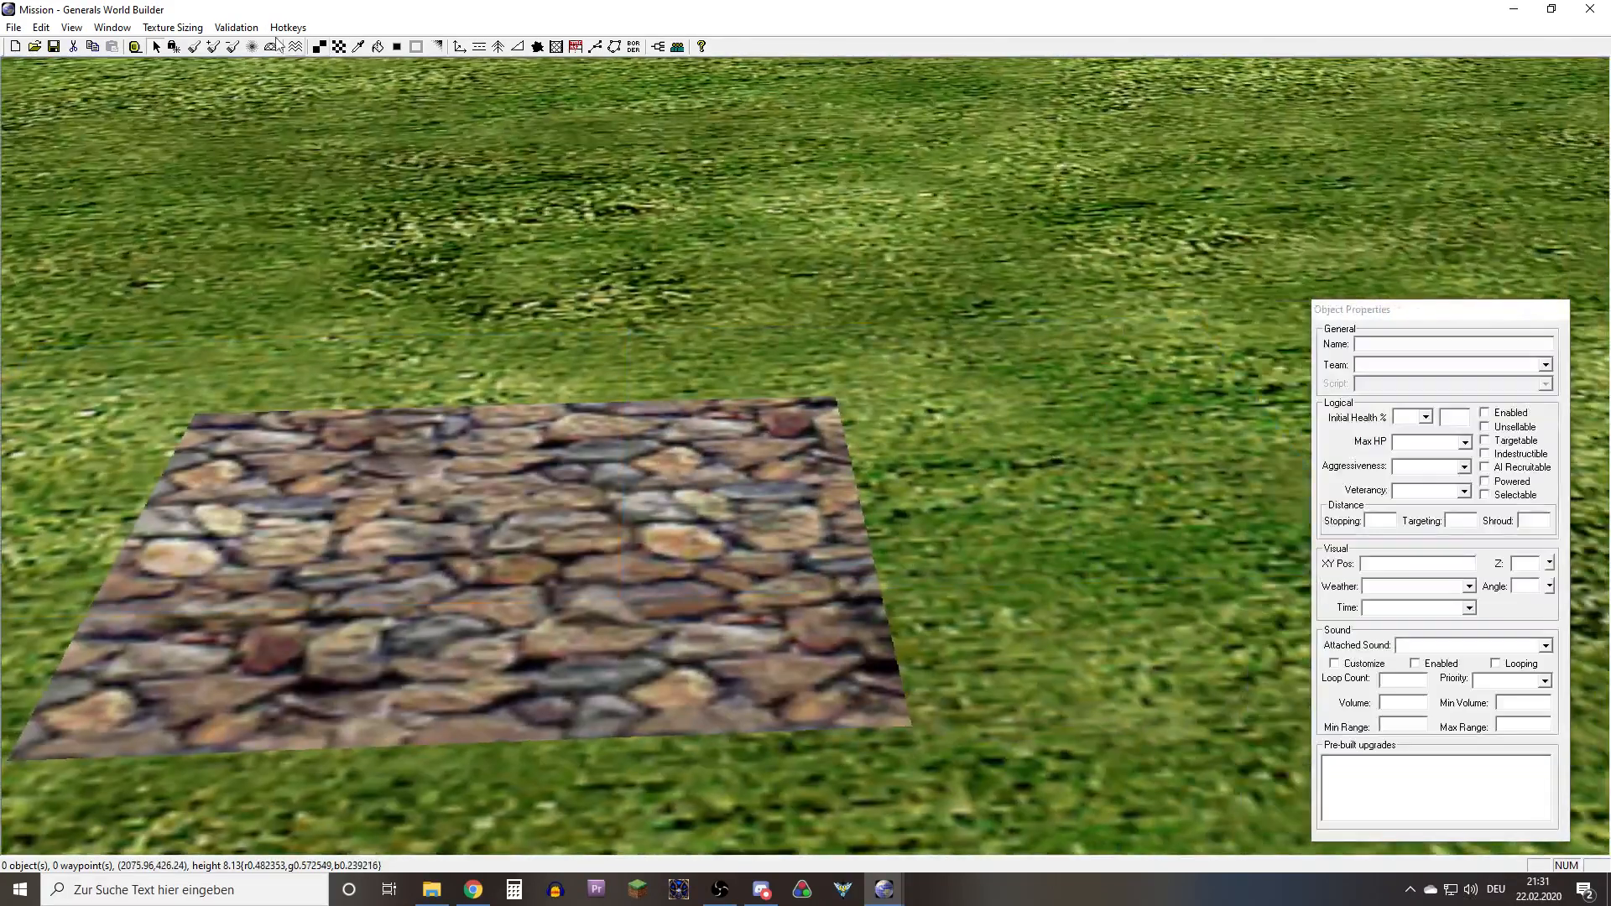
click(438, 46)
scroll(735, 455, up, 1)
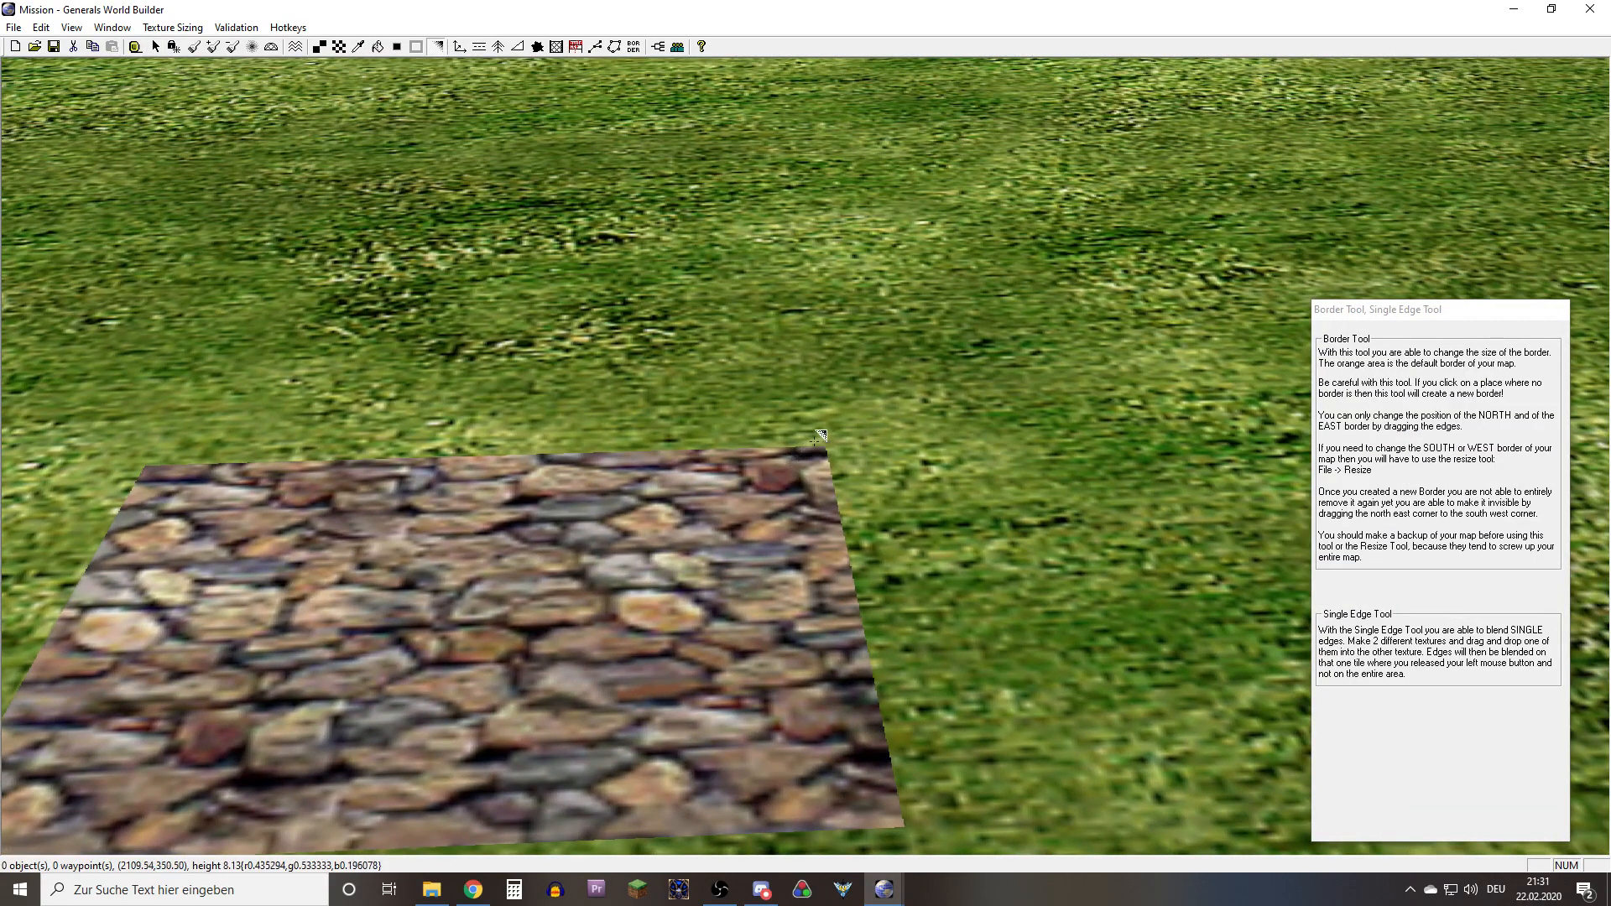
scroll(798, 446, up, 5)
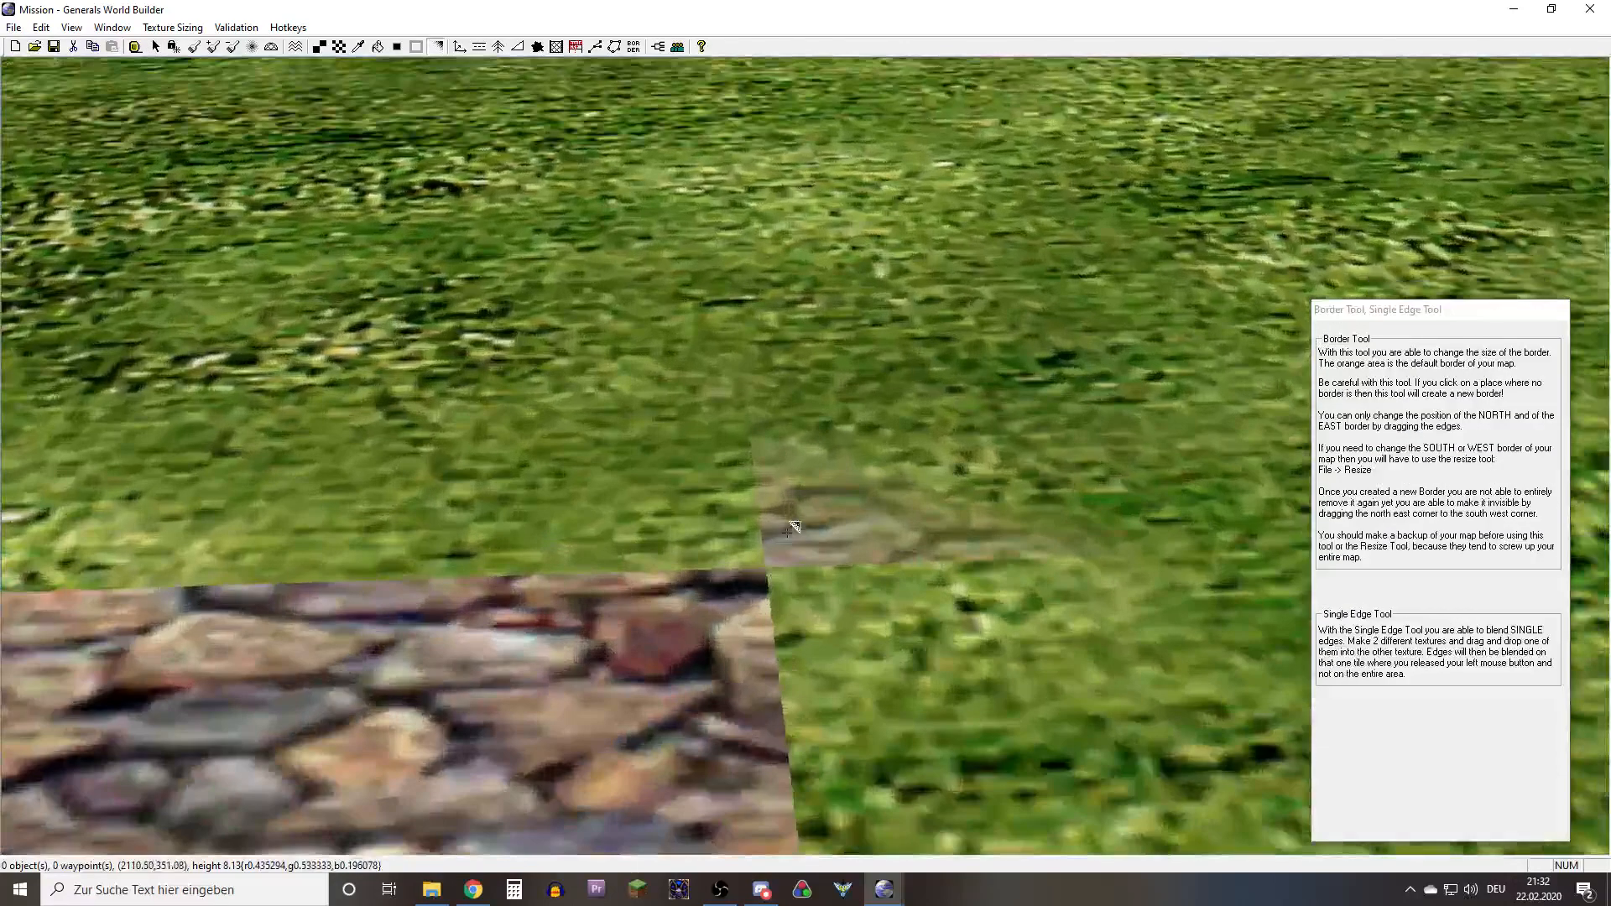
scroll(979, 481, down, 3)
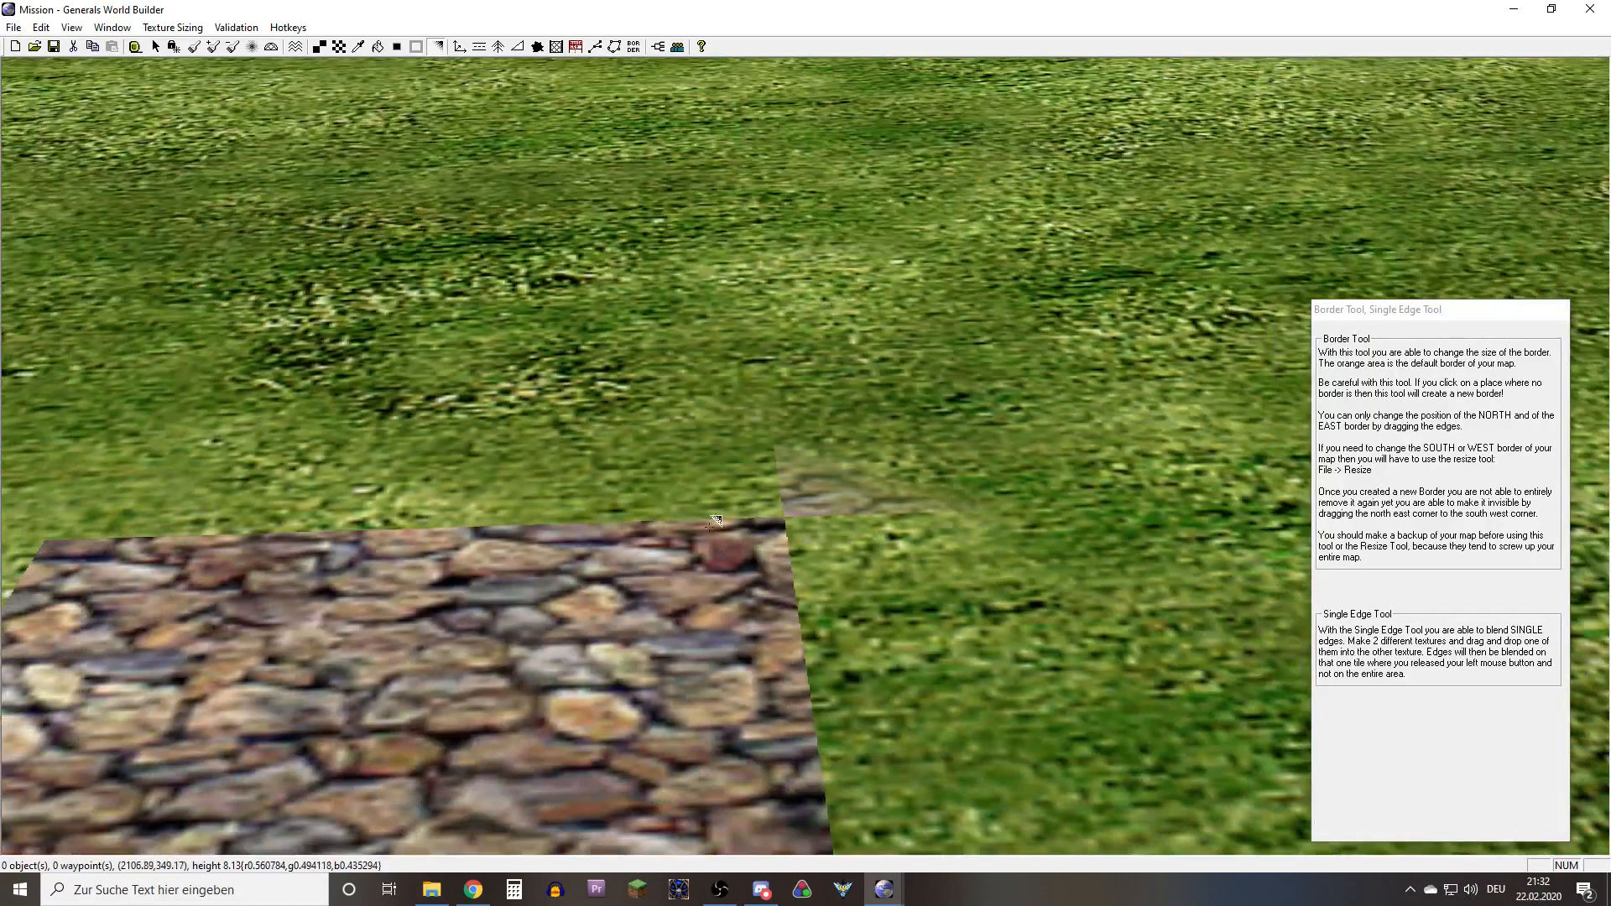
Blend the far edge of the Cobble03 patch into the grass, one cell at a time
drag(710, 527, 705, 491)
right_drag(701, 503, 557, 537)
drag(555, 543, 560, 474)
right_drag(671, 495, 611, 521)
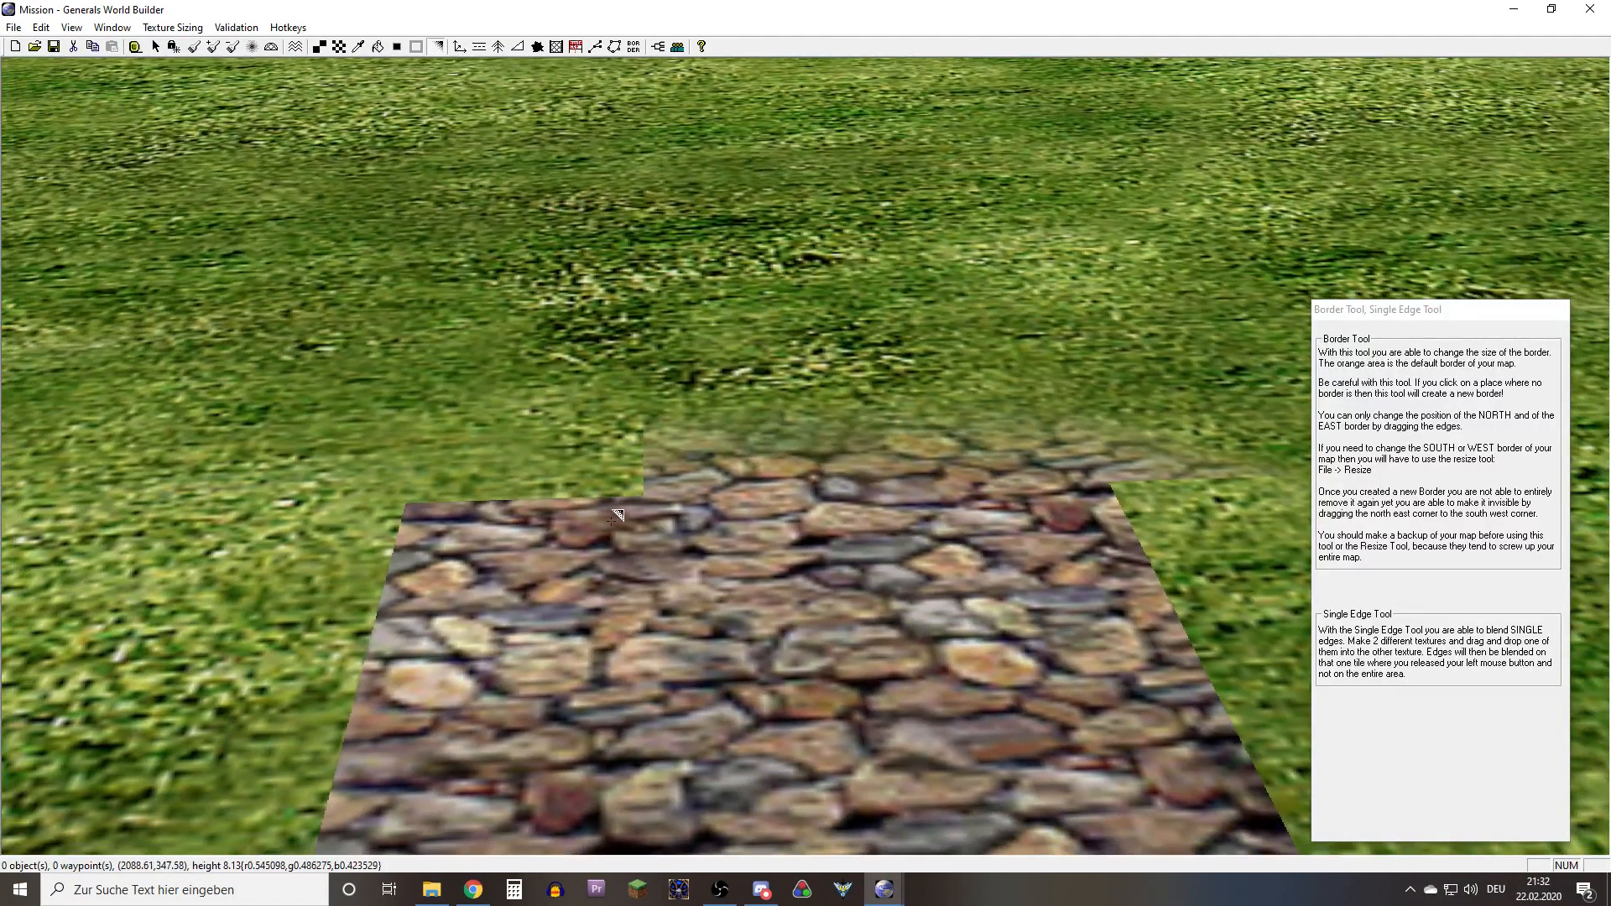
drag(586, 474, 582, 472)
right_drag(458, 529, 627, 548)
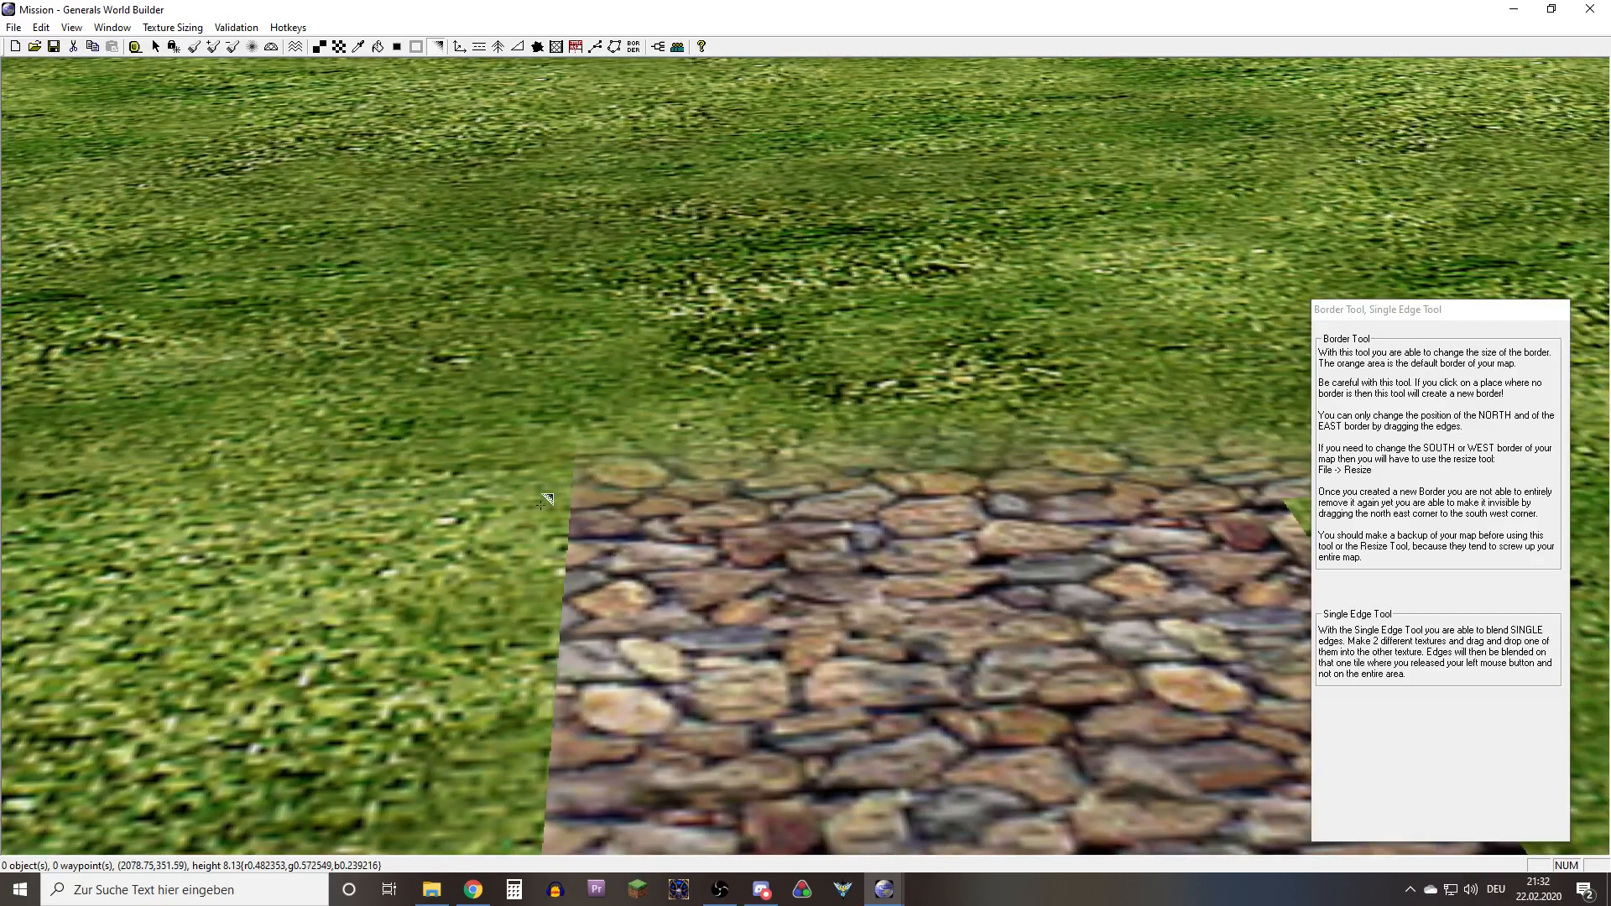
Blend the far-left corner and the whole left edge of the Cobble03 patch into the grass cell by cell
drag(541, 505, 515, 507)
right_drag(515, 507, 639, 479)
drag(726, 579, 636, 586)
right_drag(634, 625, 628, 567)
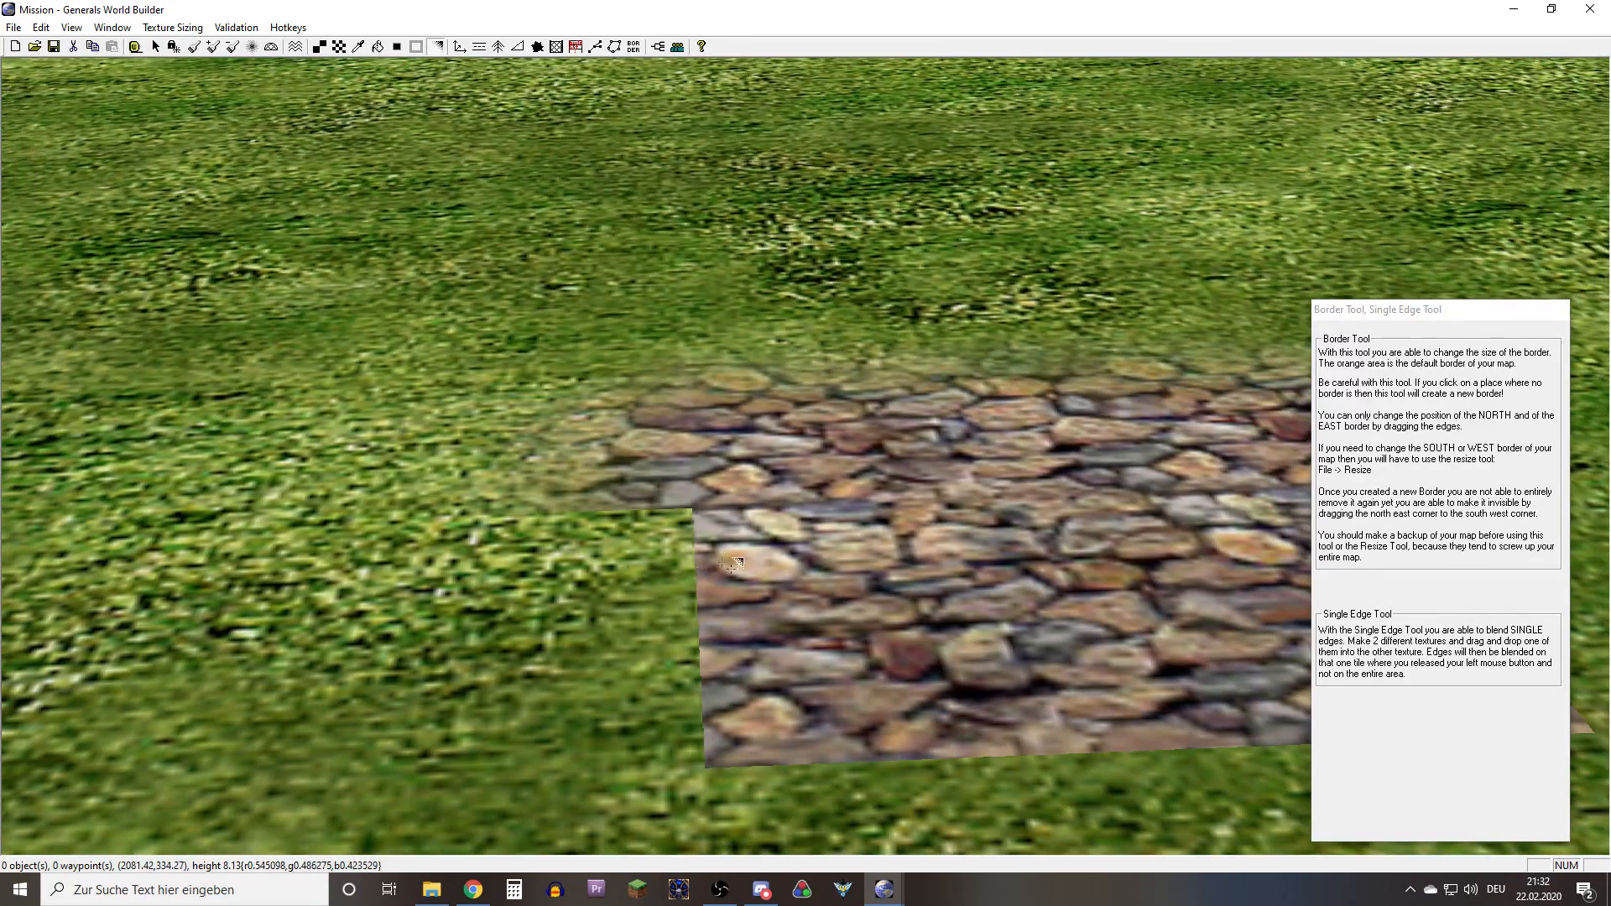
drag(732, 564, 621, 566)
right_drag(770, 669, 762, 558)
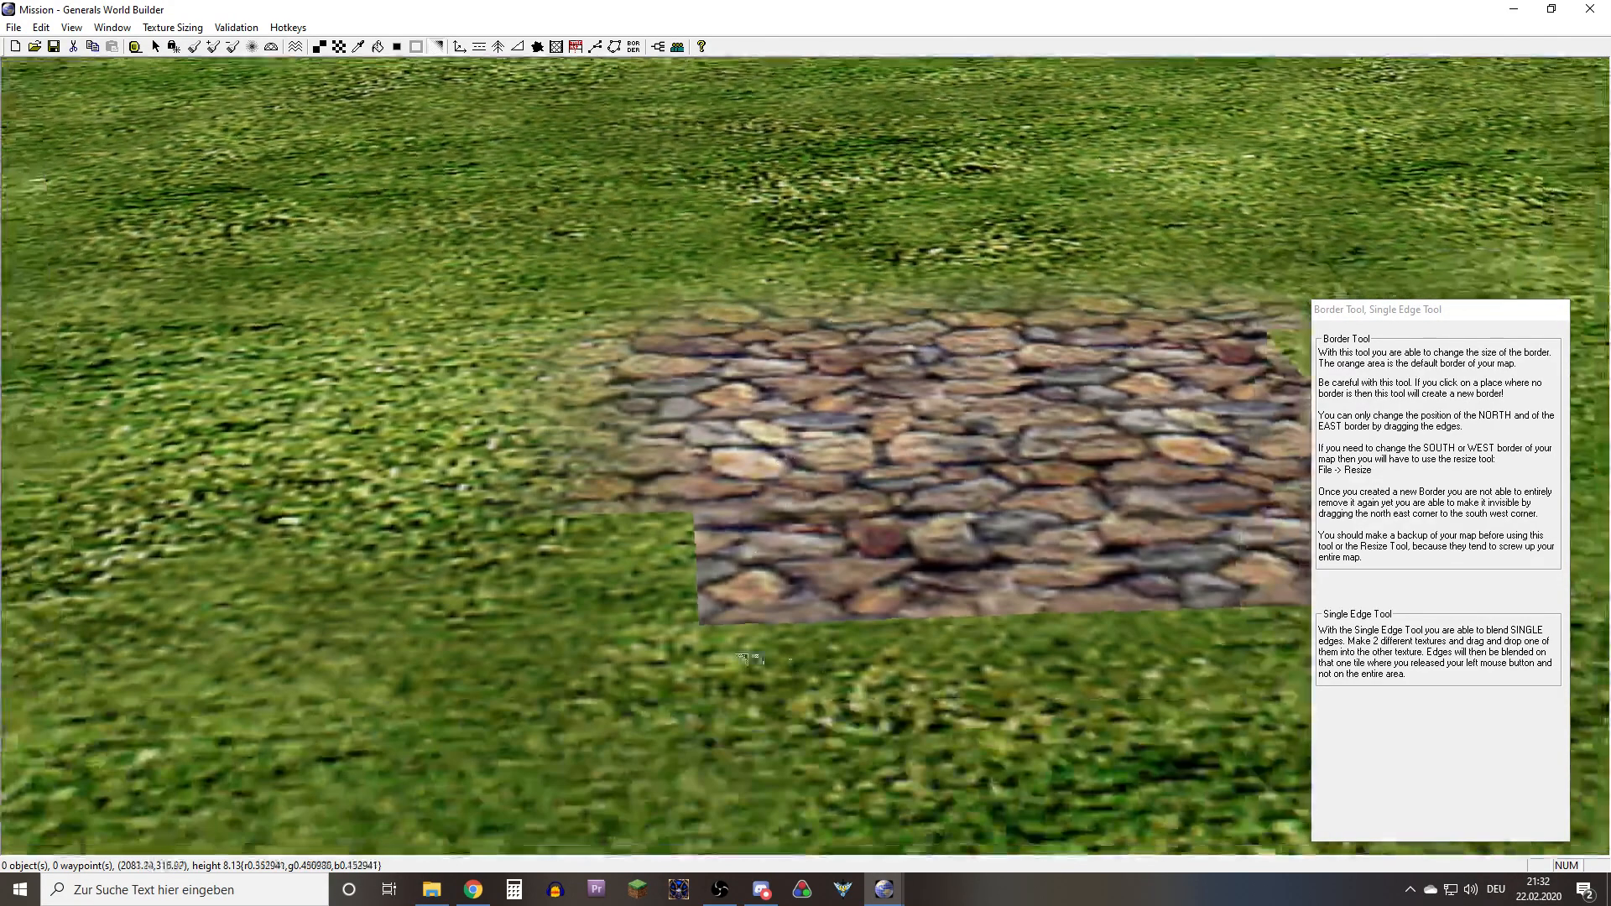
scroll(738, 651, up, 3)
right_drag(733, 652, 757, 532)
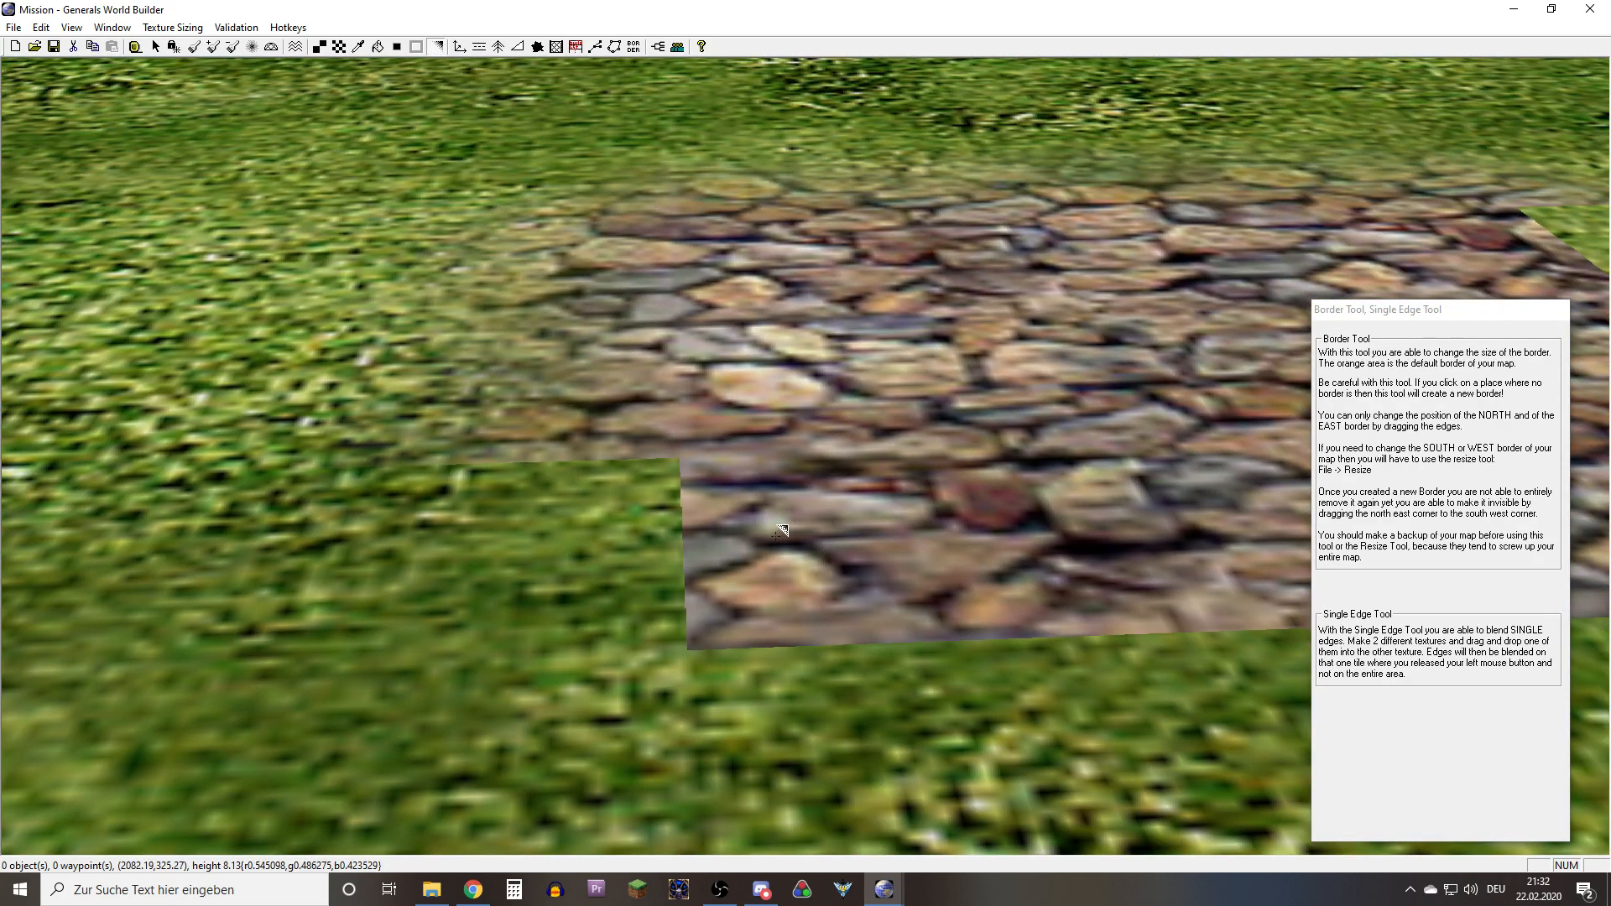
click(540, 542)
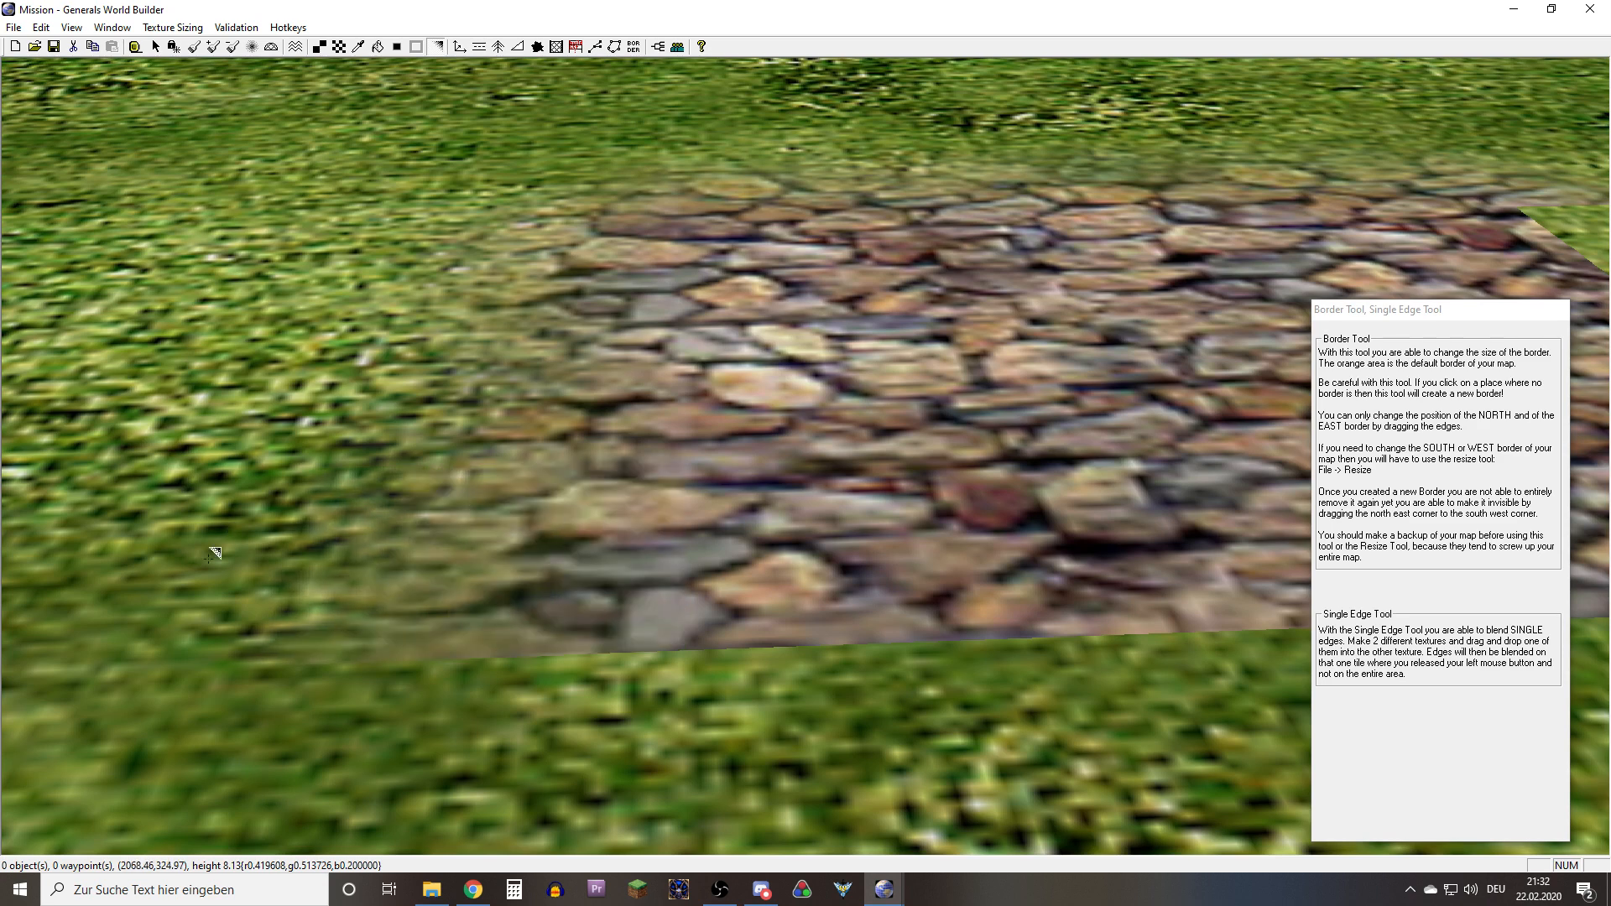
Blend the near-left corner of the Cobble03 patch diagonally into the grass and check the result
right_drag(710, 582, 743, 499)
right_drag(742, 572, 840, 497)
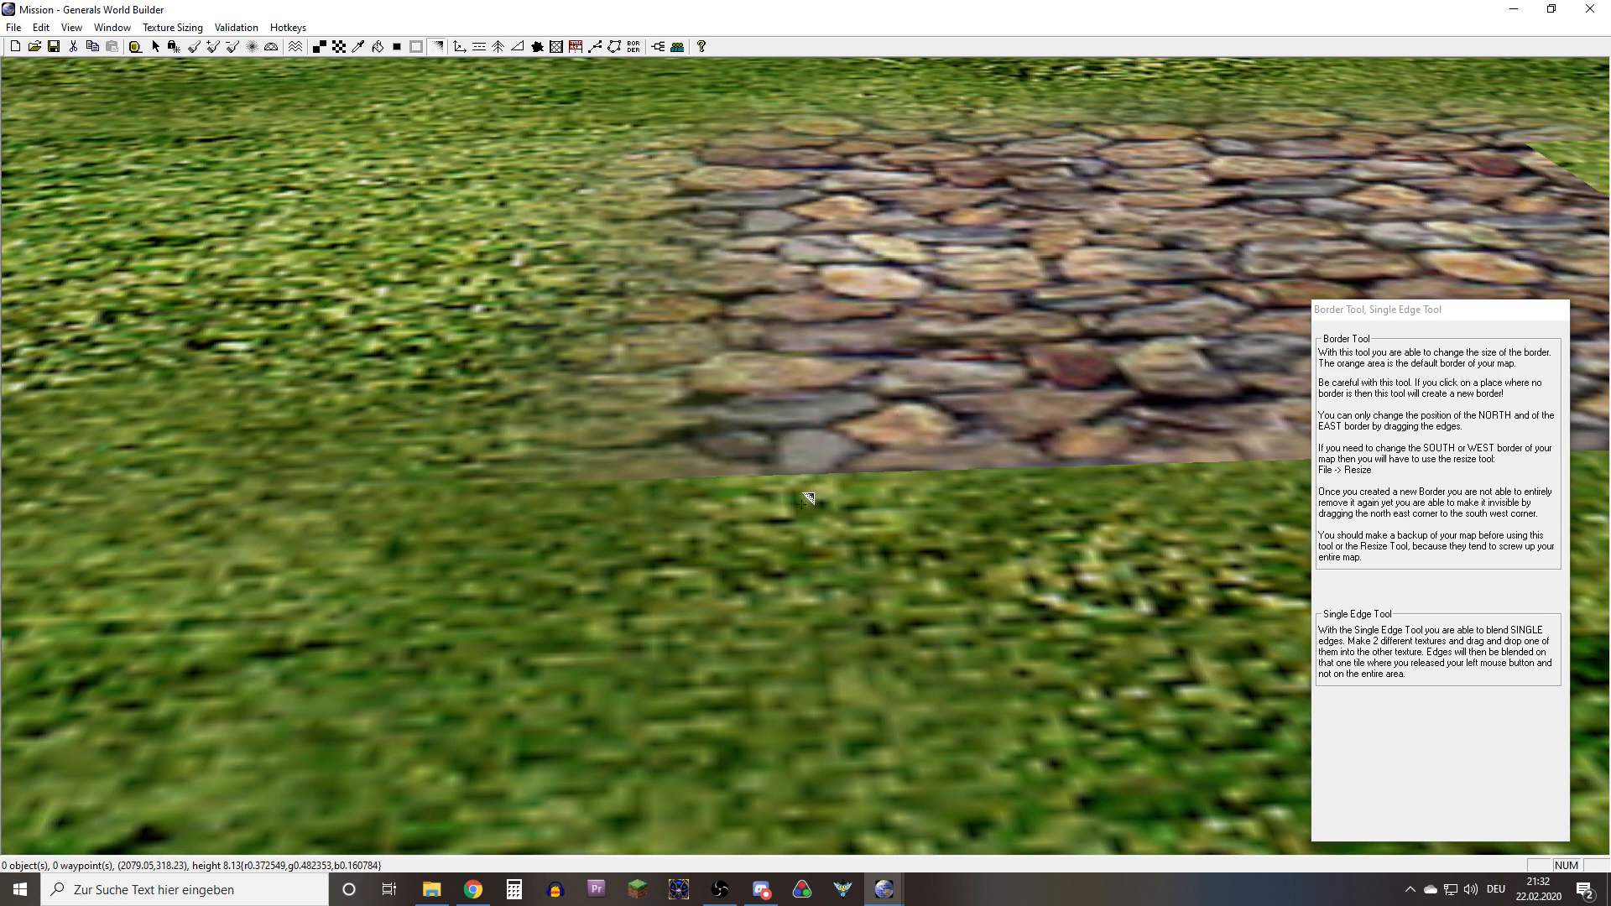
click(707, 590)
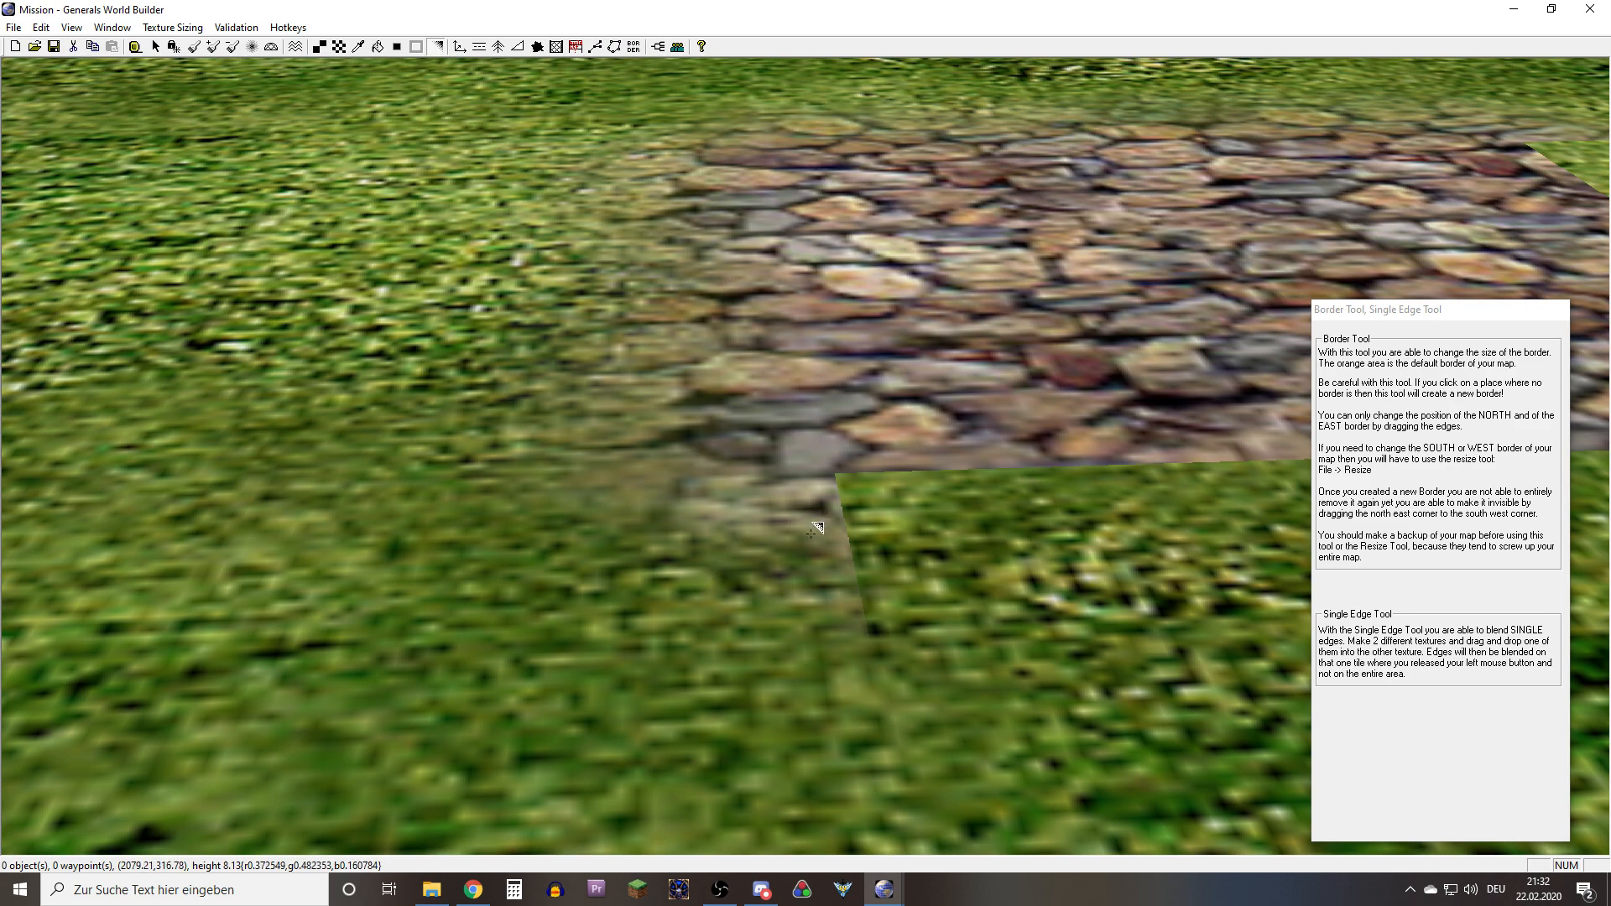
scroll(806, 535, up, 2)
scroll(564, 554, down, 3)
Blend each cell along the near edge of the Cobble03 patch outward into the grass
right_drag(565, 554, 872, 412)
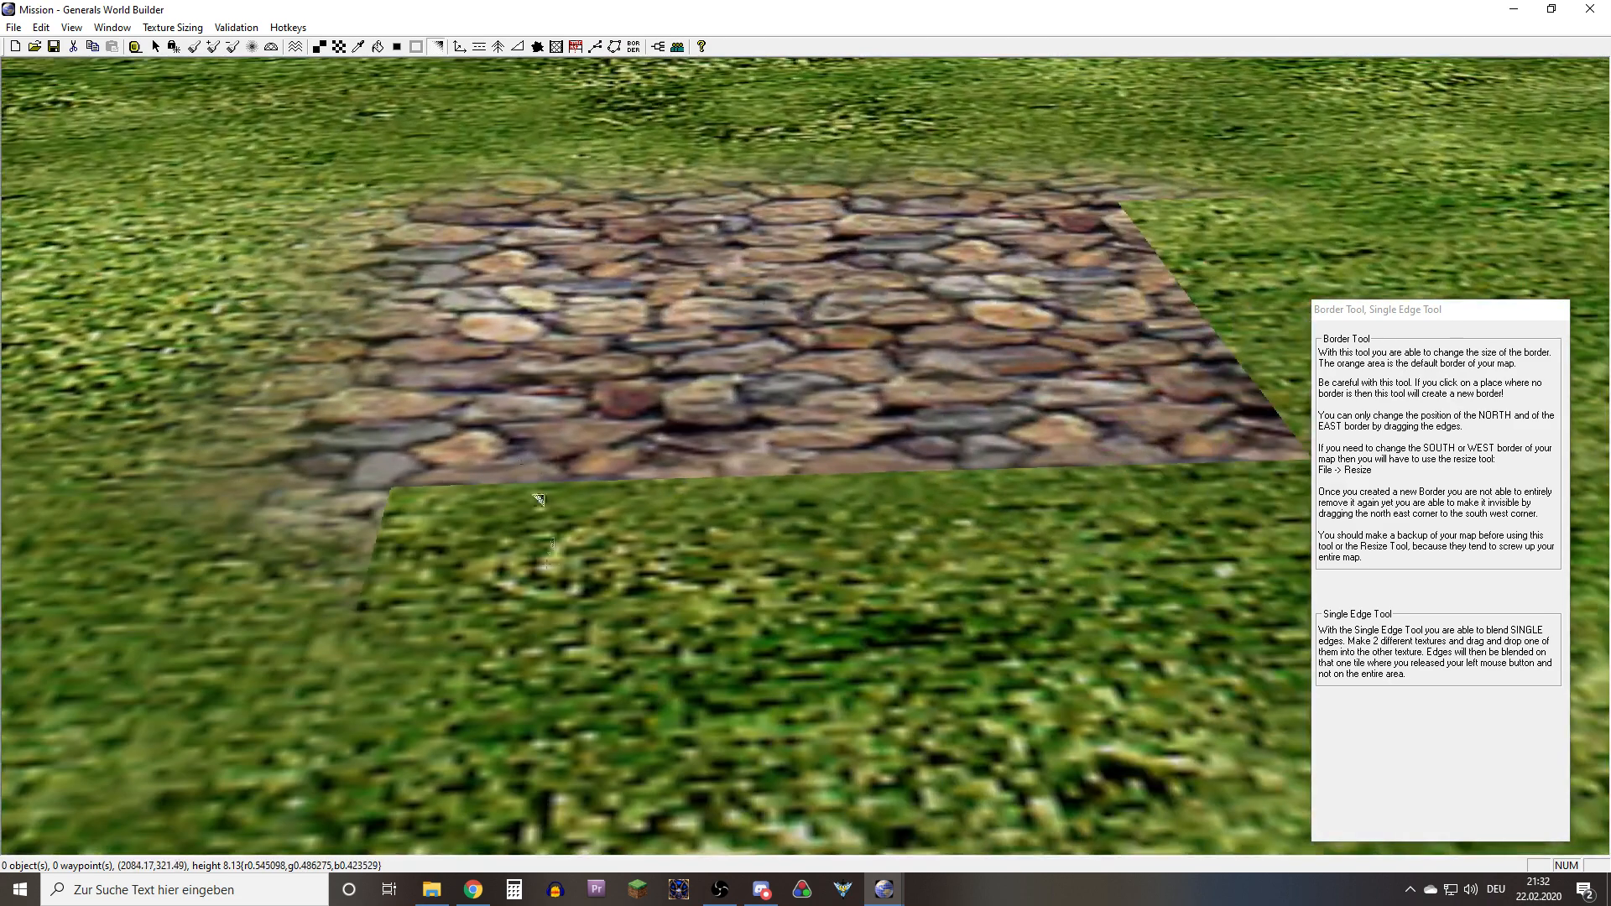
drag(534, 506, 537, 513)
drag(755, 471, 777, 508)
right_drag(785, 505, 1022, 429)
drag(768, 495, 767, 547)
right_drag(765, 546, 898, 537)
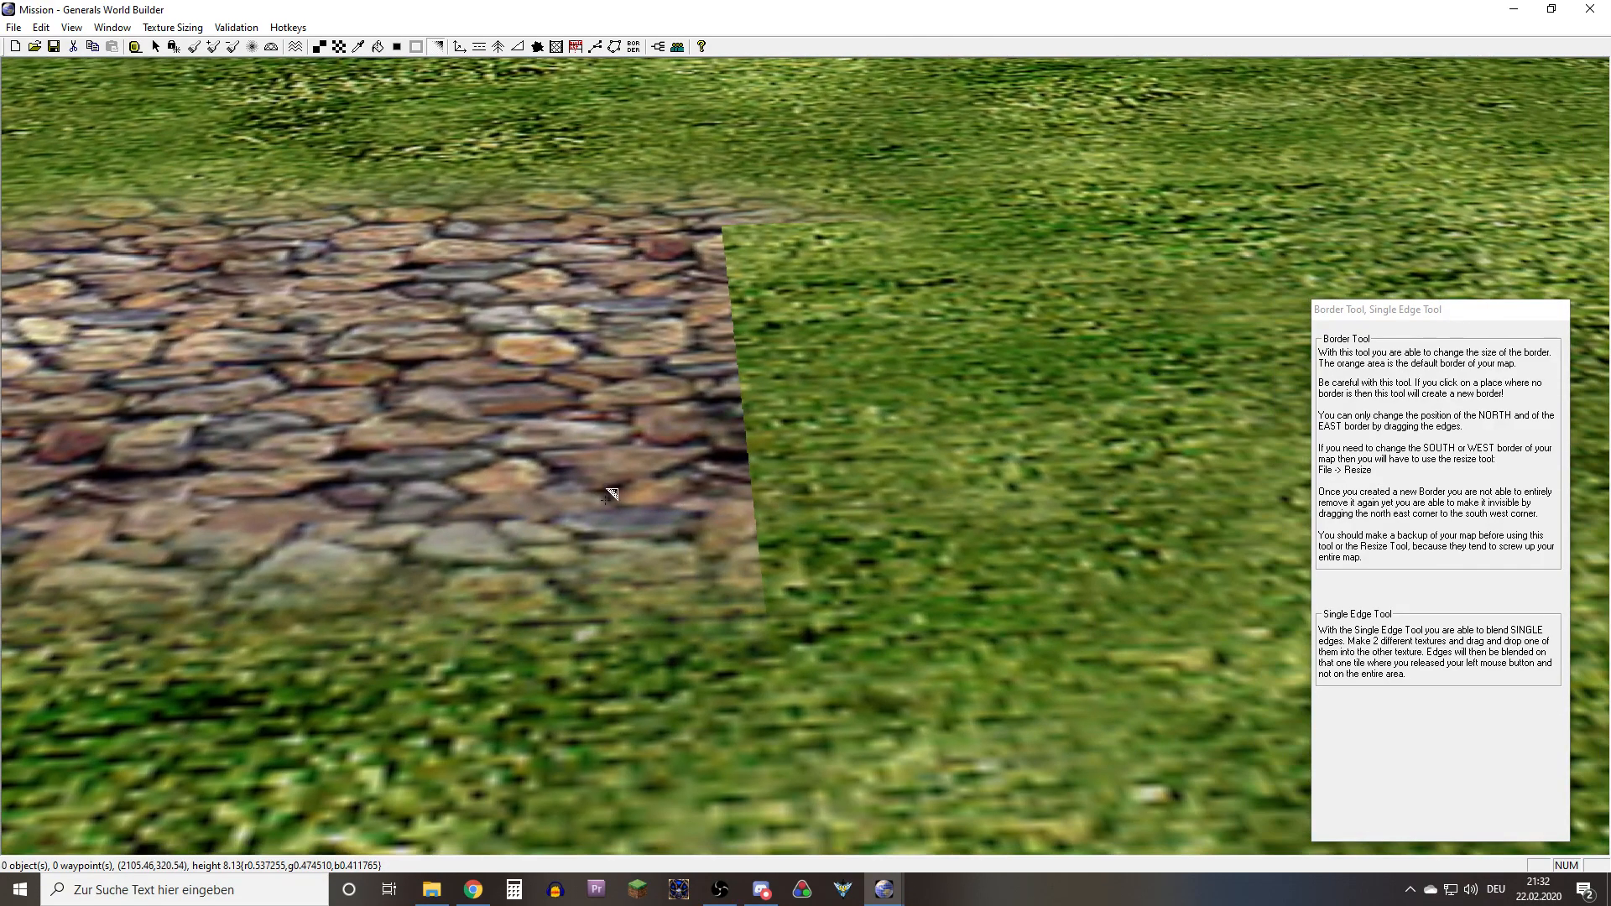
Blend the right edge and near-right corner of the Cobble03 patch into the grass to complete its outline
drag(605, 500, 871, 556)
right_drag(851, 551, 847, 470)
drag(646, 592, 839, 557)
mouse_move(617, 488)
mouse_down()
mouse_move(856, 472)
mouse_move(852, 364)
mouse_up()
Paint a Cobble01 patch on the grass beside the Cobble03 patch and blend all its edges with Auto Edge Out
click(338, 46)
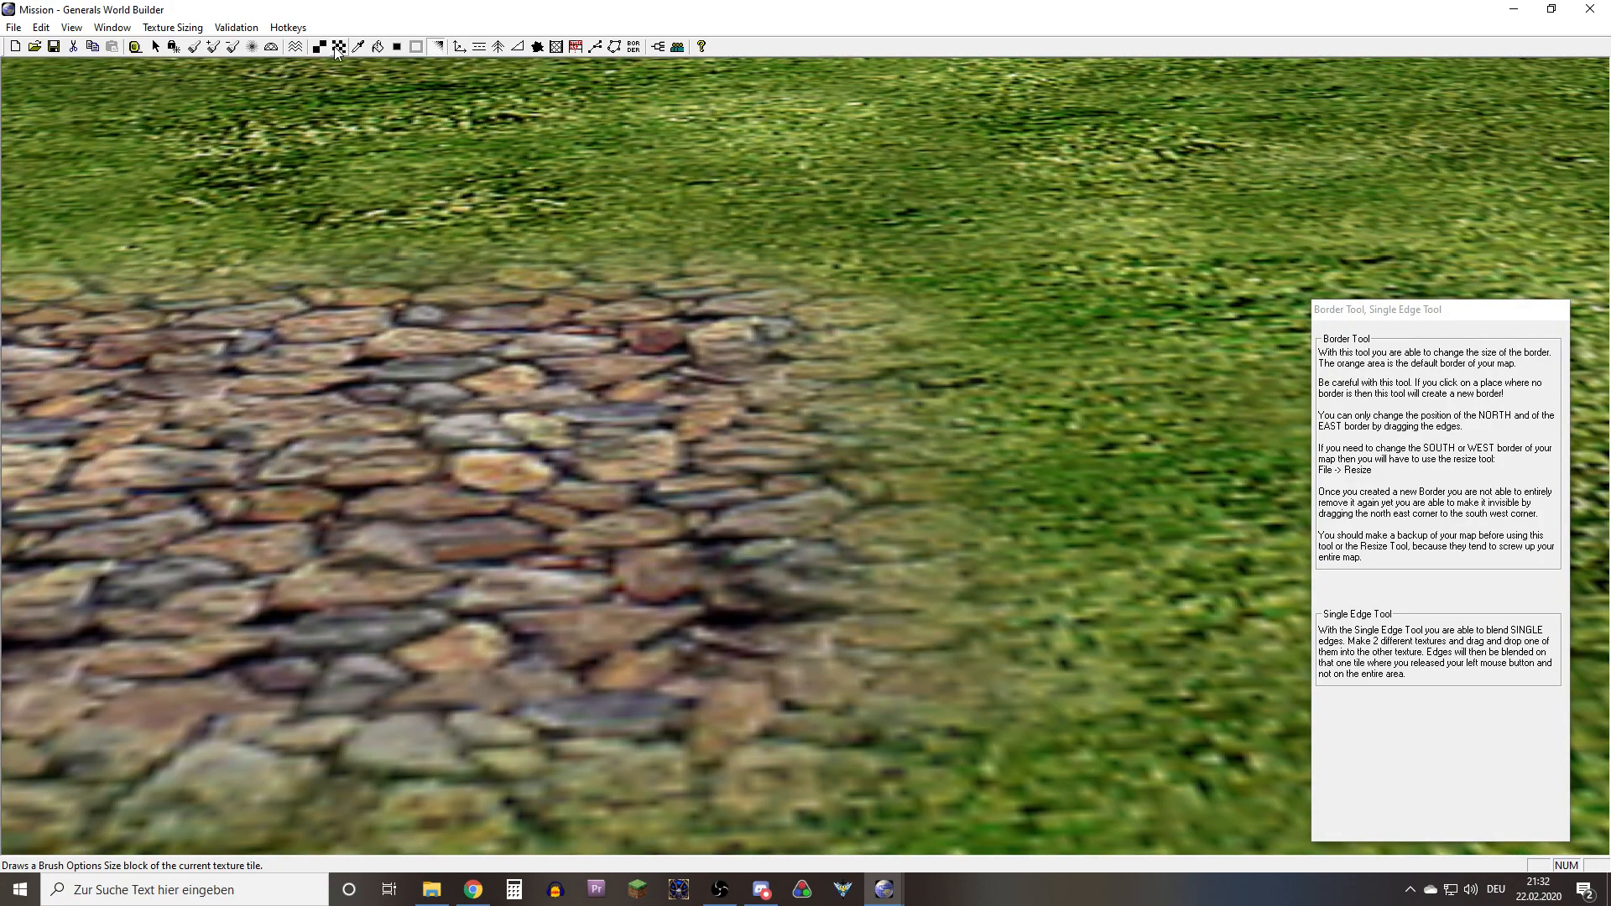
scroll(497, 349, down, 5)
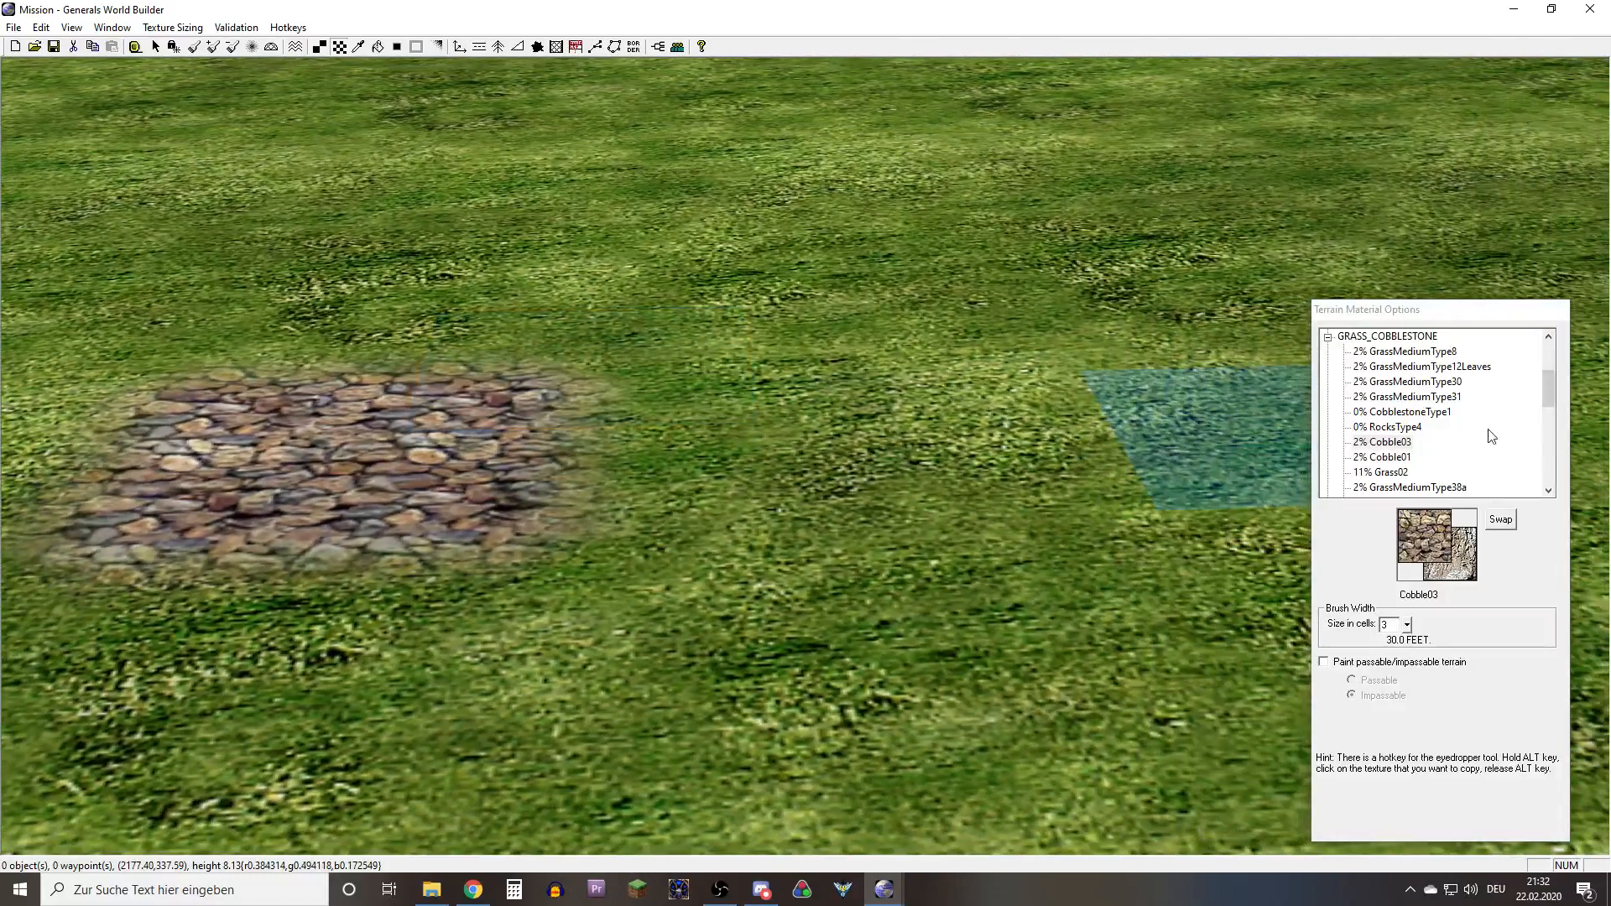
click(1382, 457)
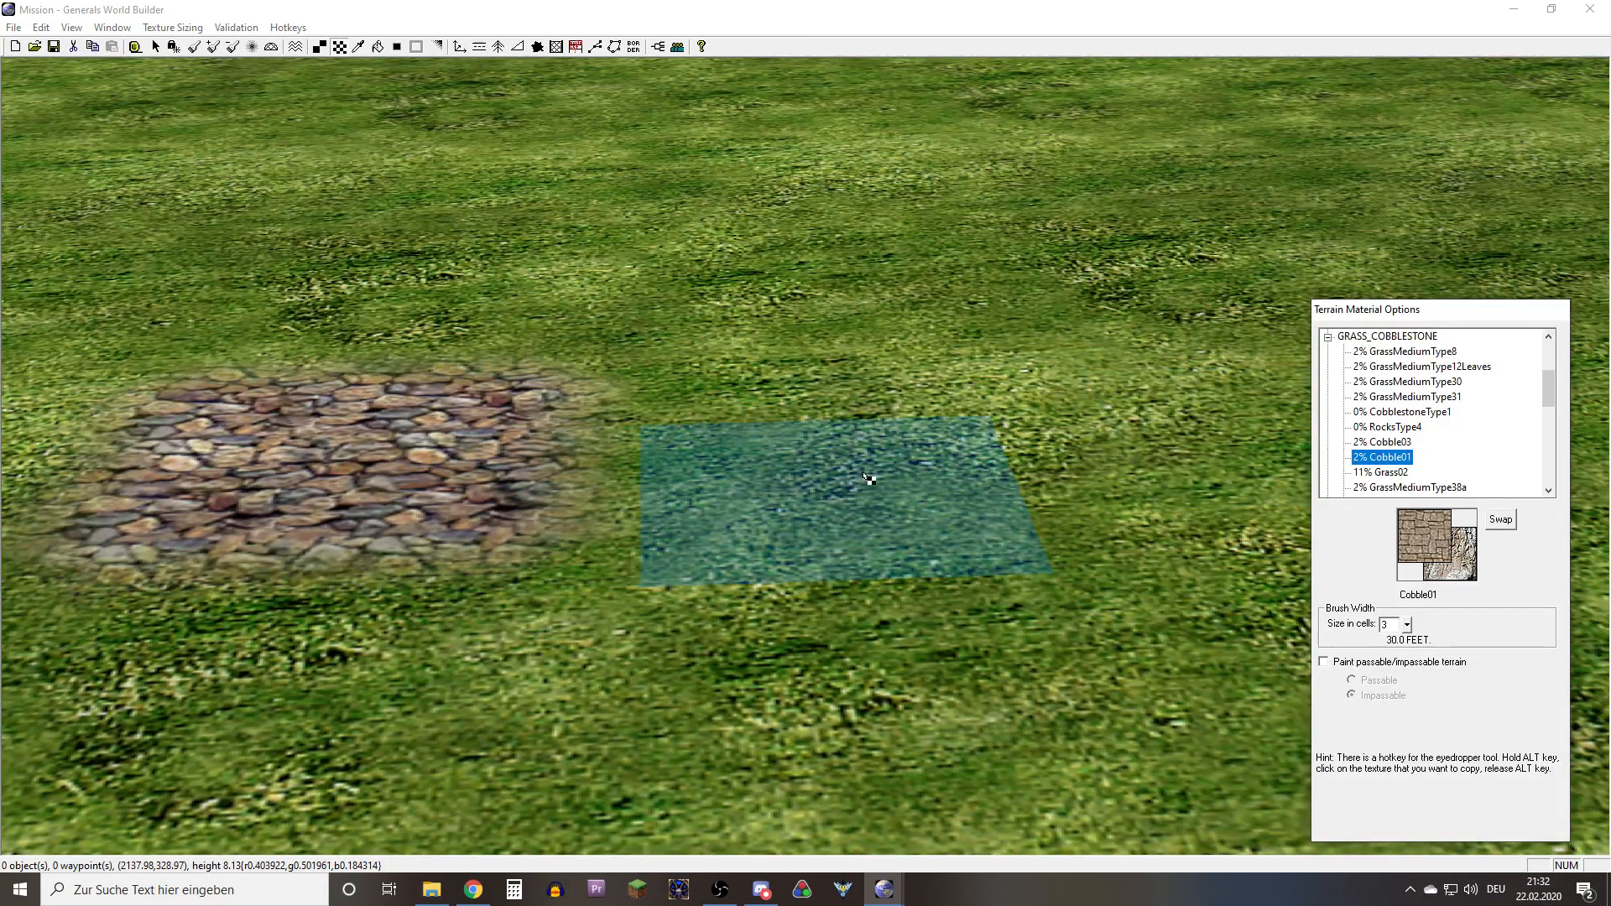
click(1025, 456)
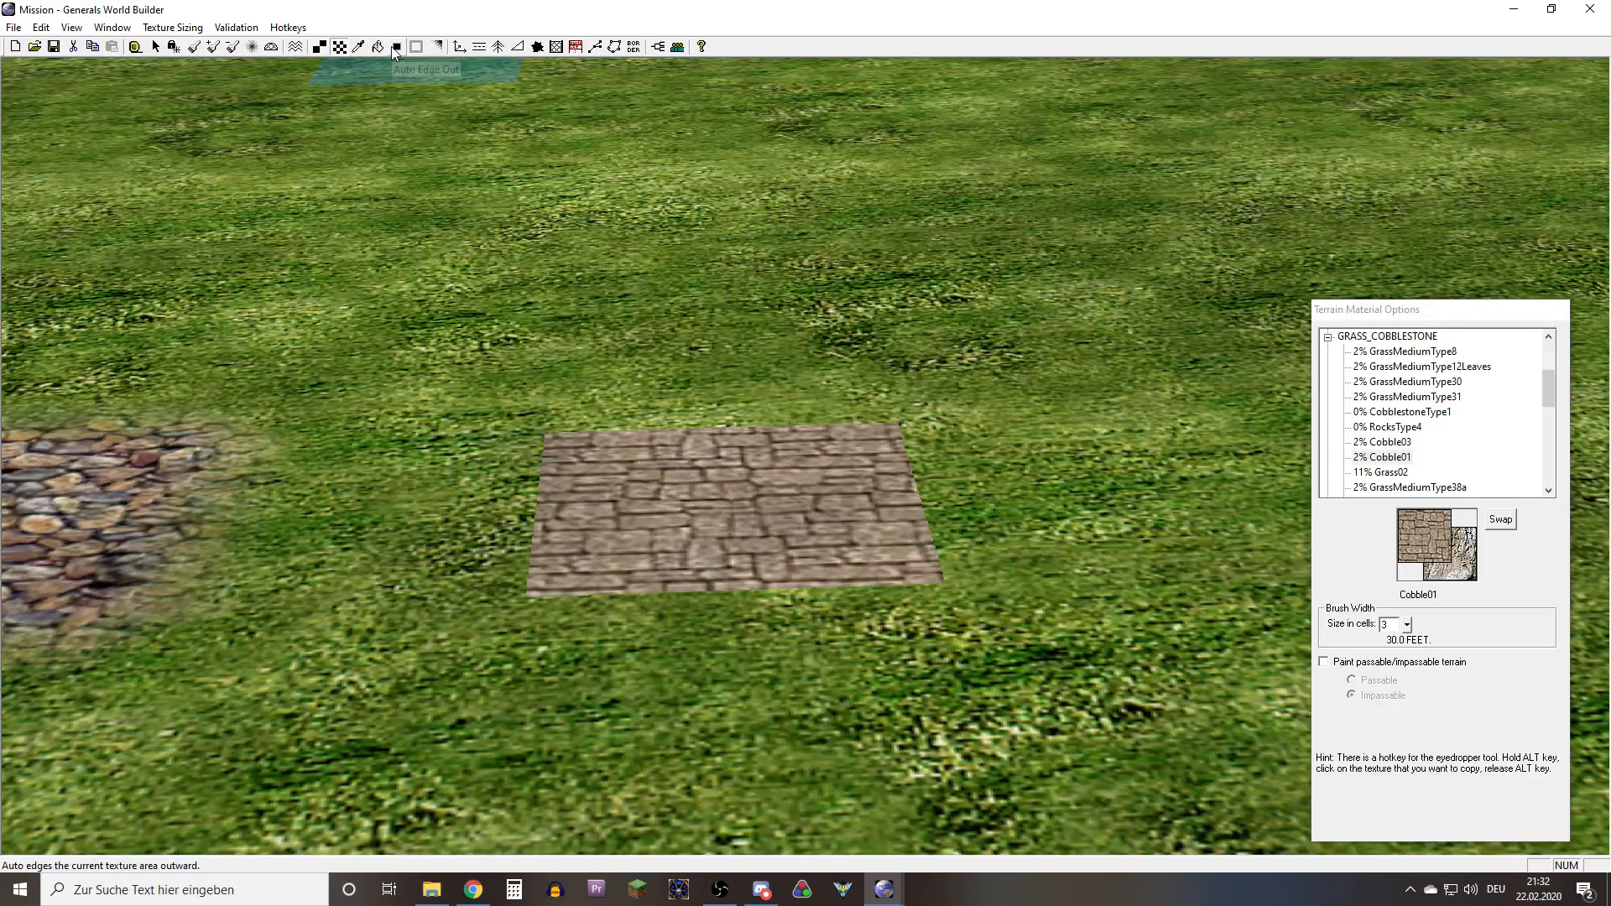
click(393, 47)
click(711, 518)
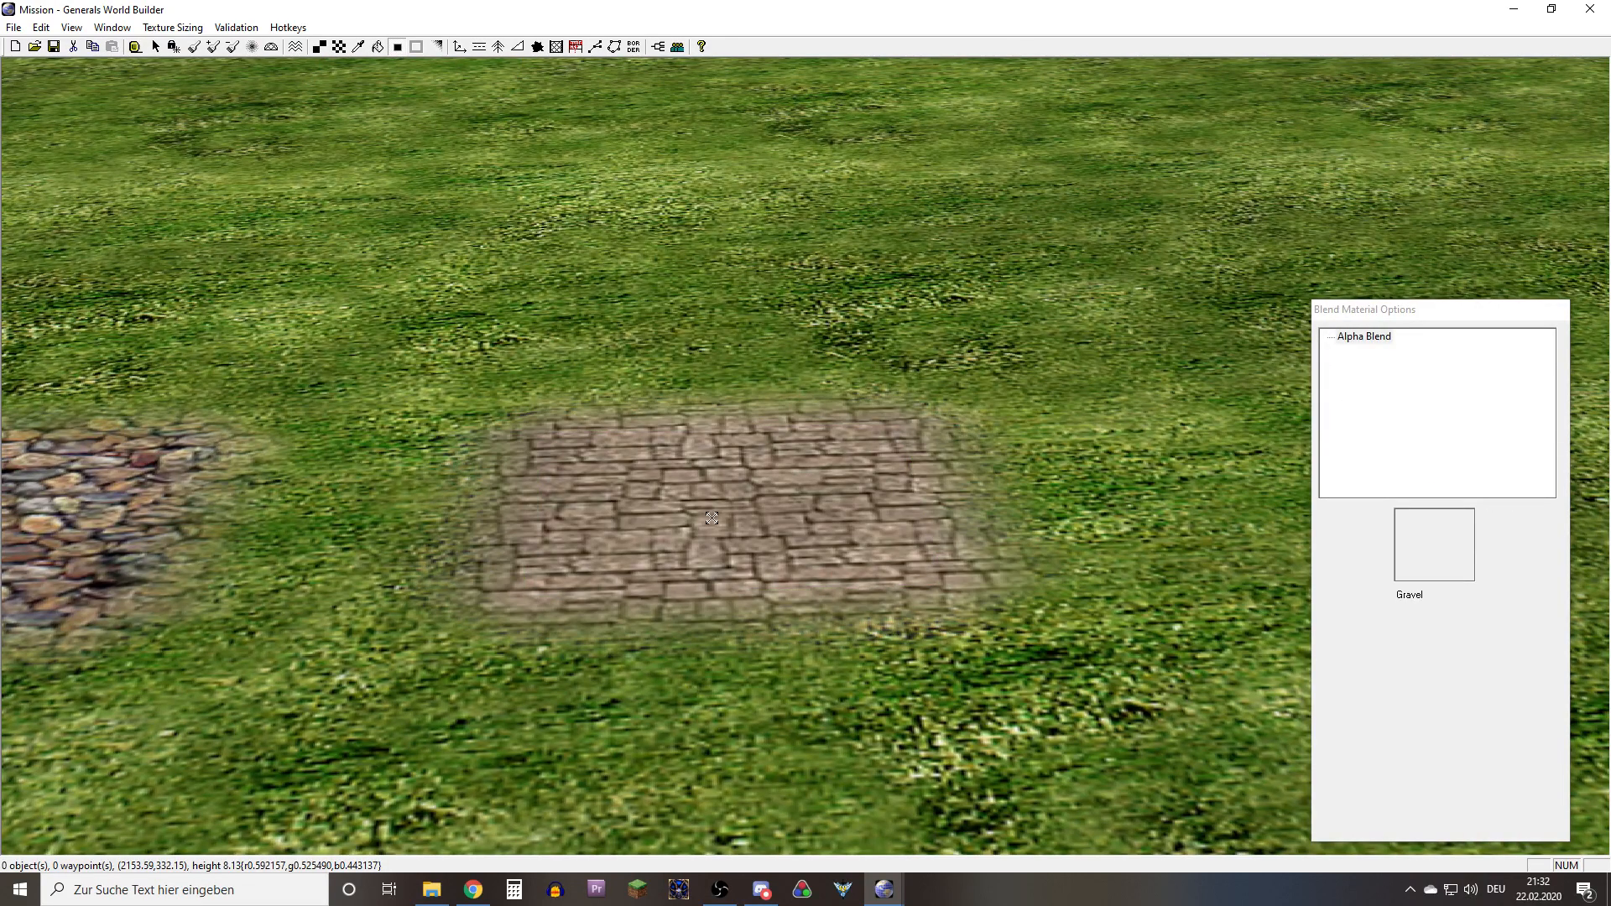
Compare the edges of the manually blended Cobble03 patch with those of the auto-edged Cobble01 patch
right_drag(676, 455, 1244, 440)
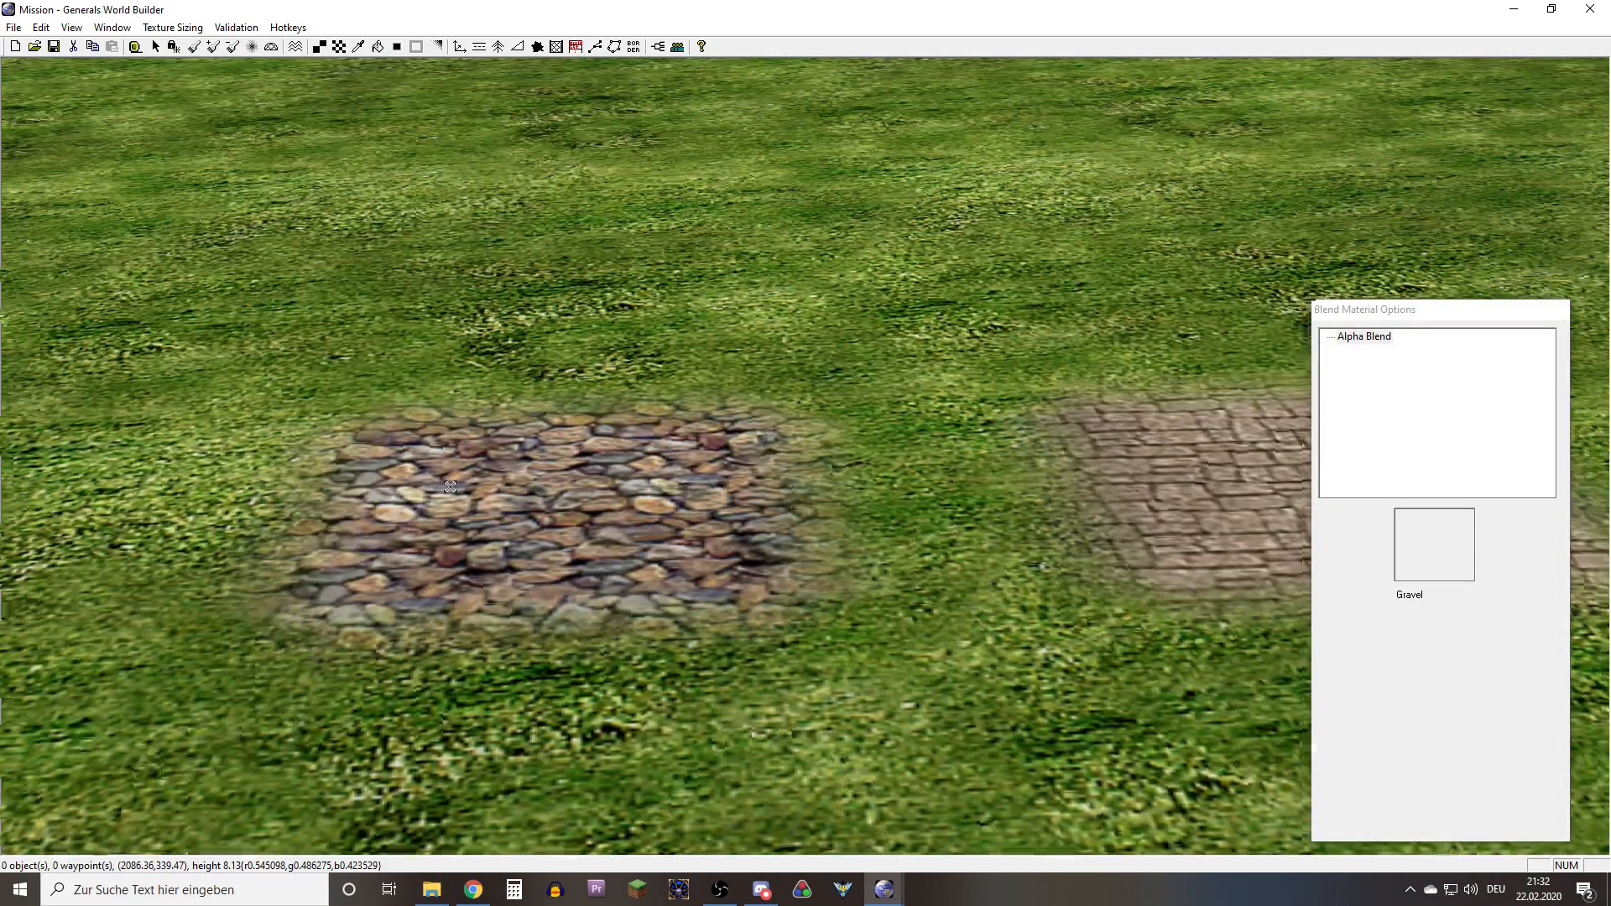
right_drag(460, 484, 888, 476)
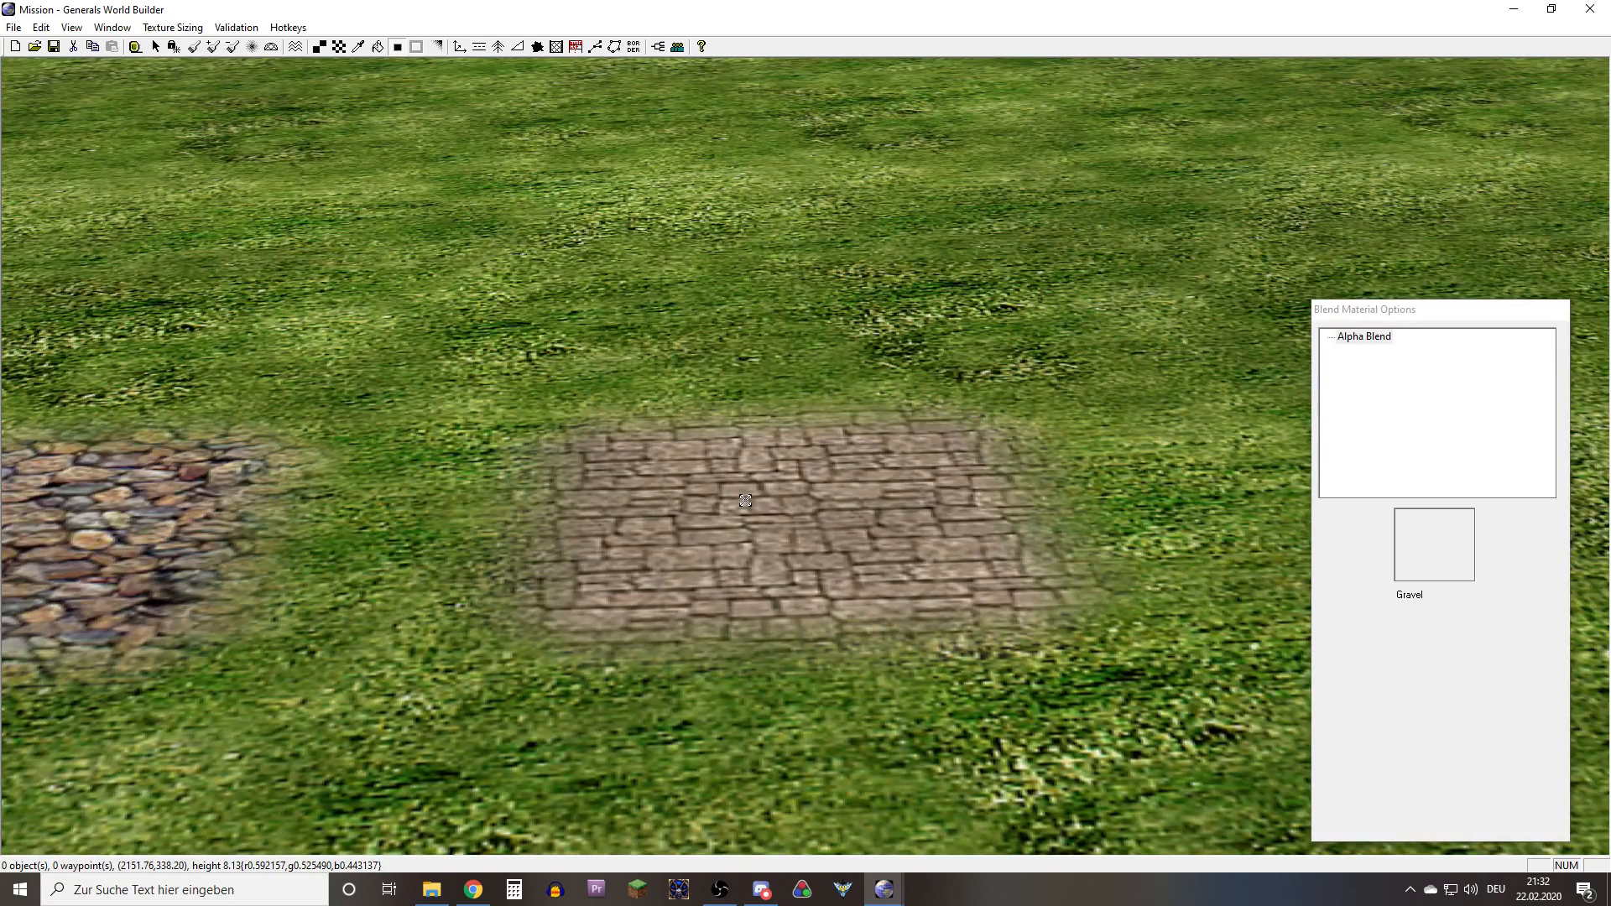
right_drag(935, 514, 454, 537)
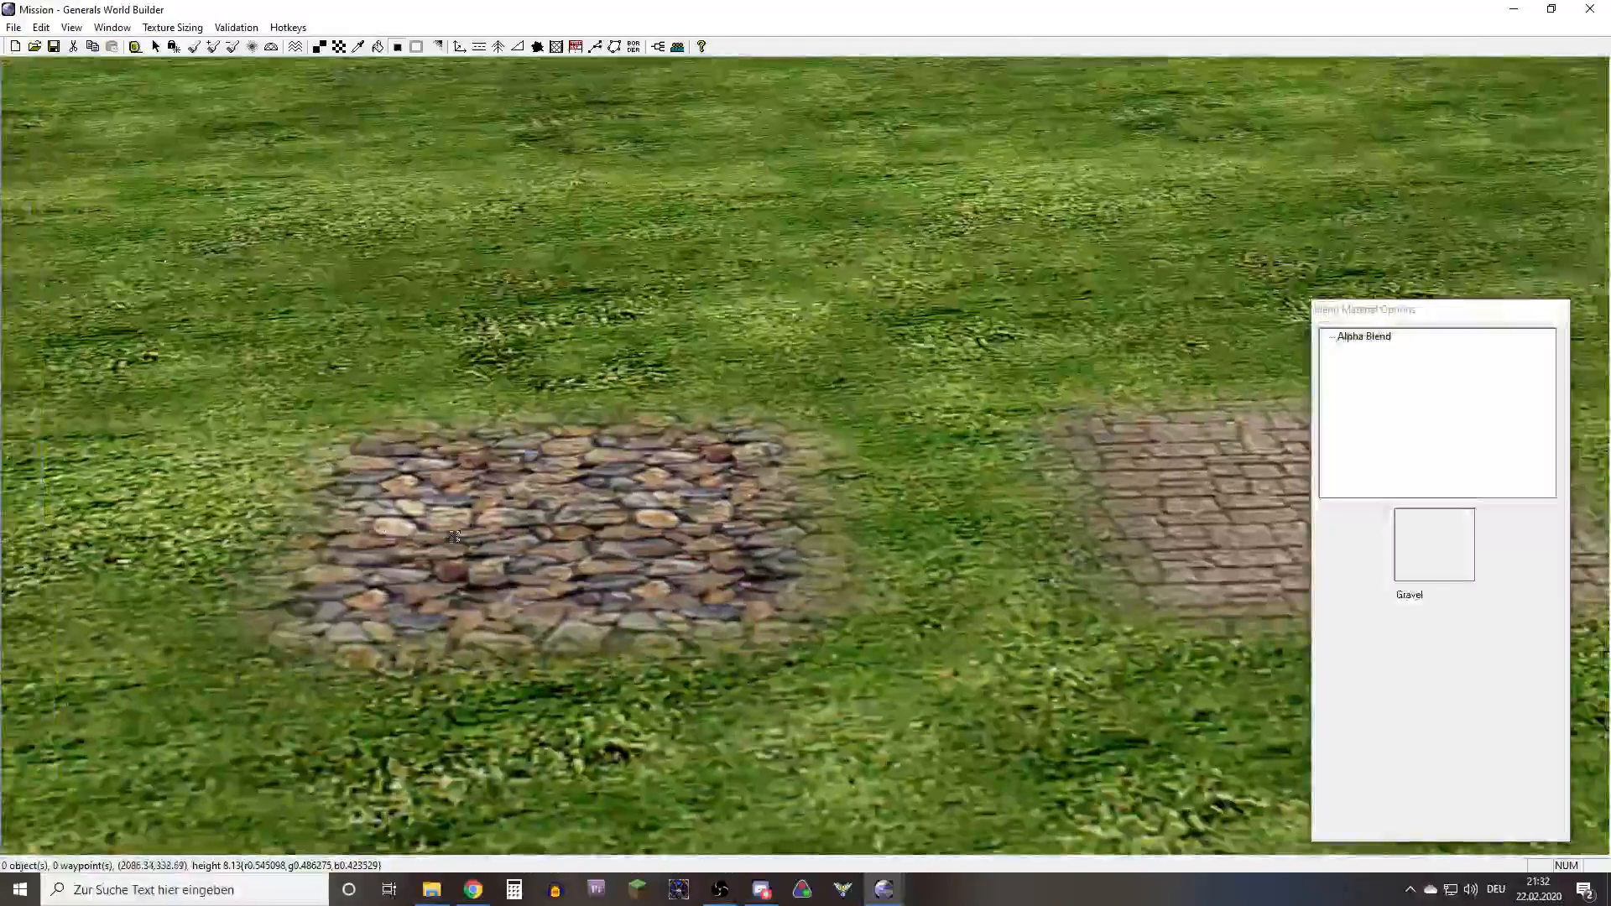
Examine the blended borders of the Cobble03 and Cobble01 patches again, up close and side by side
right_drag(648, 509, 1155, 519)
right_drag(883, 510, 965, 497)
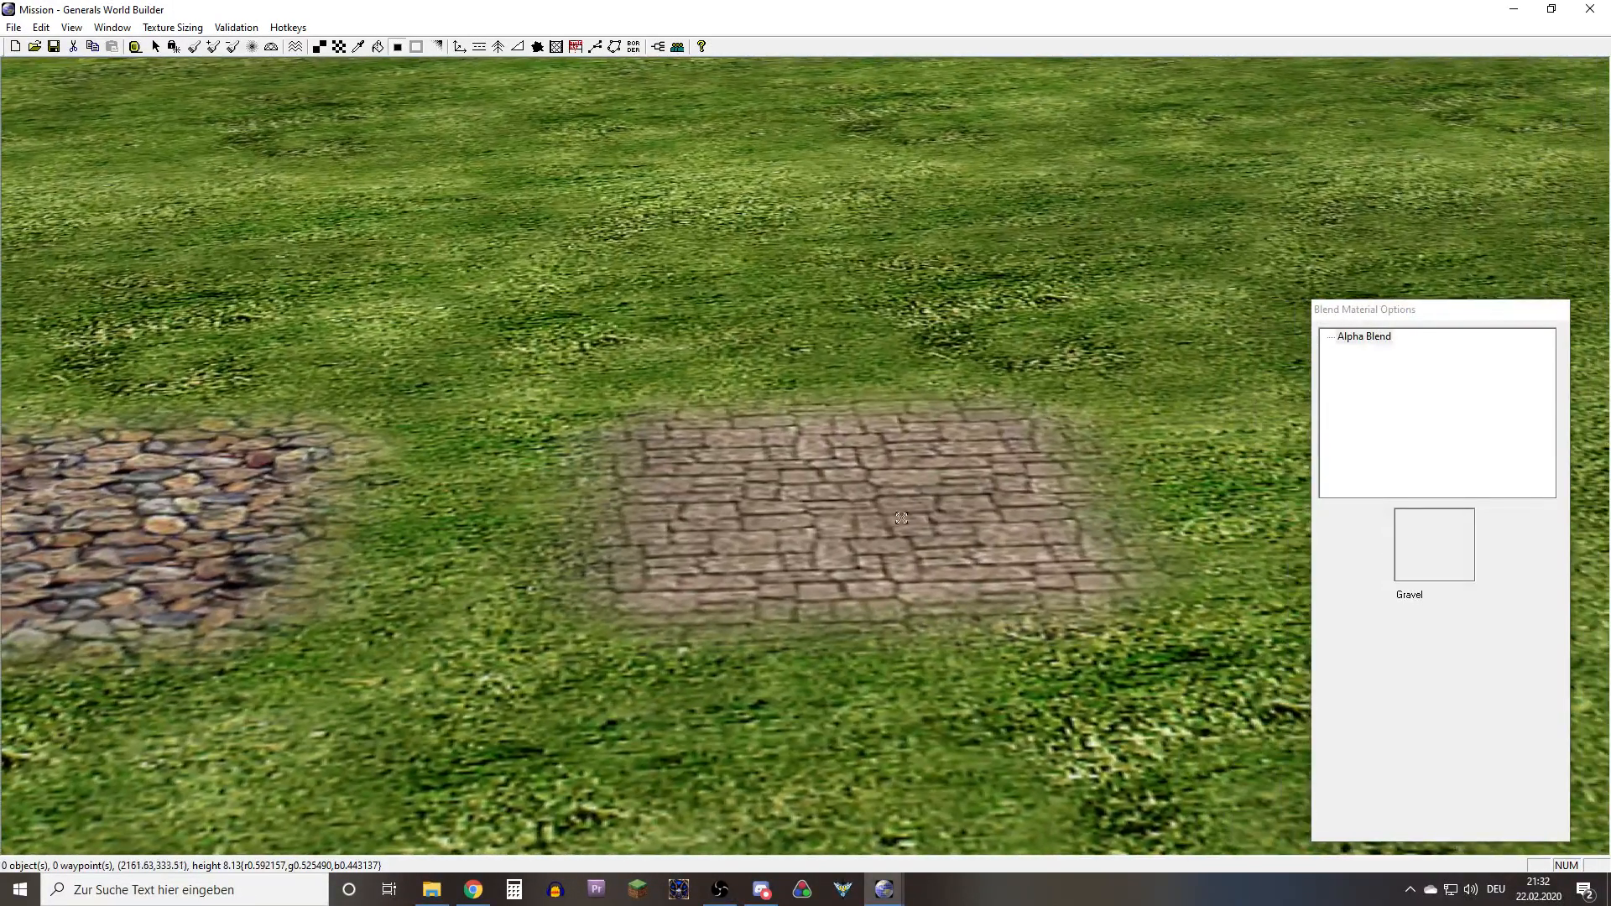
right_drag(723, 520, 115, 524)
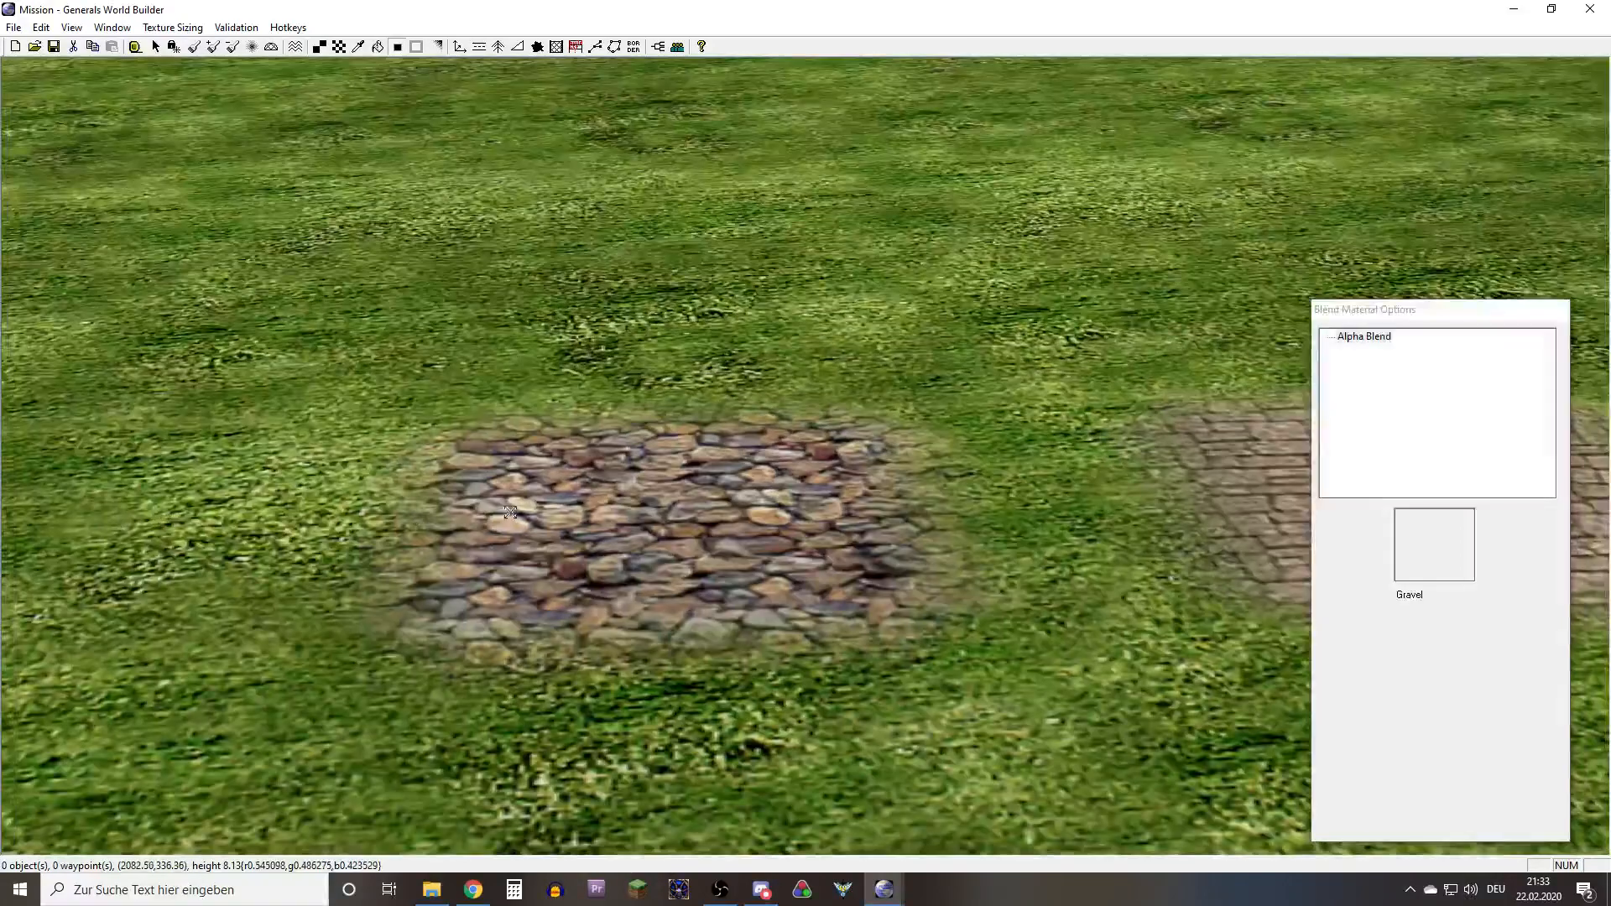
scroll(510, 512, down, 3)
right_drag(510, 512, 876, 524)
scroll(876, 591, up, 4)
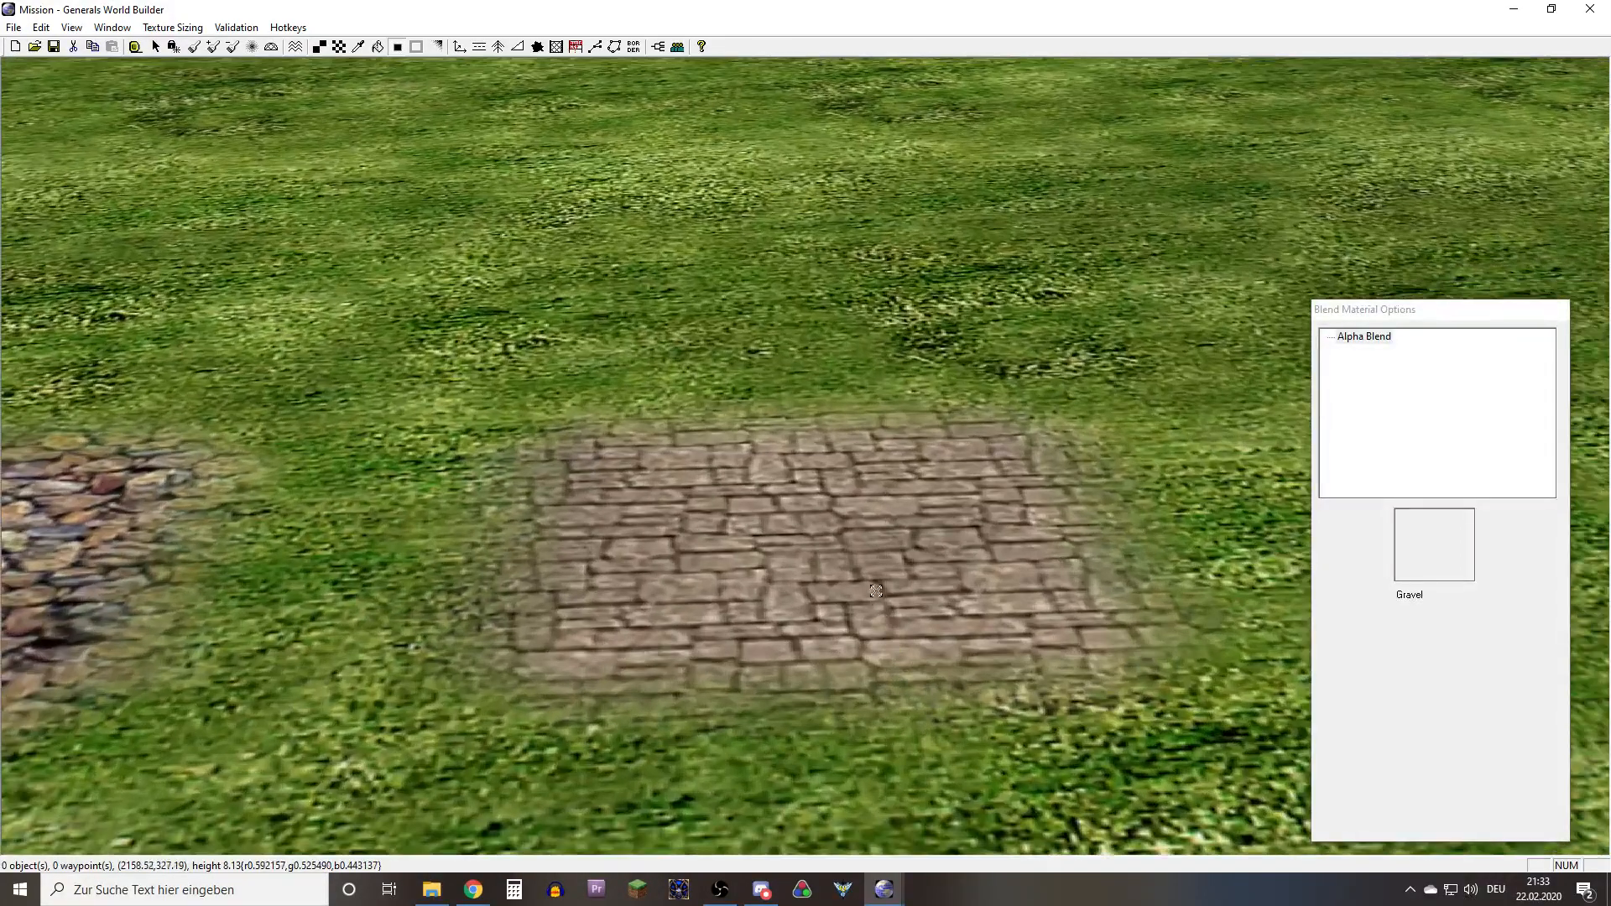
scroll(875, 591, up, 2)
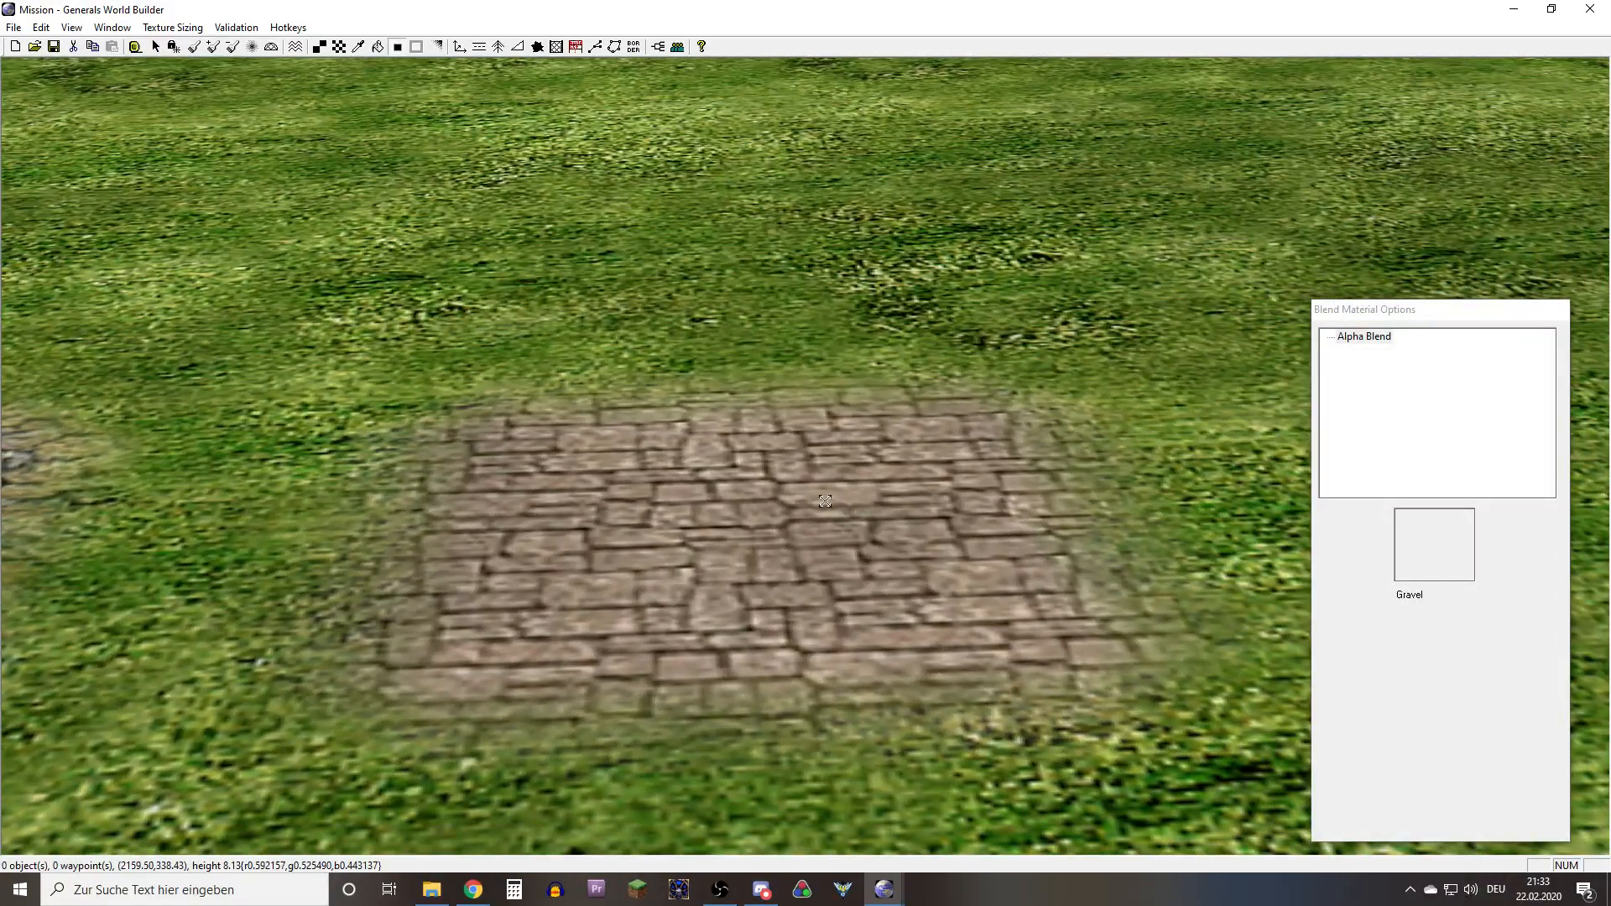
right_drag(825, 501, 659, 566)
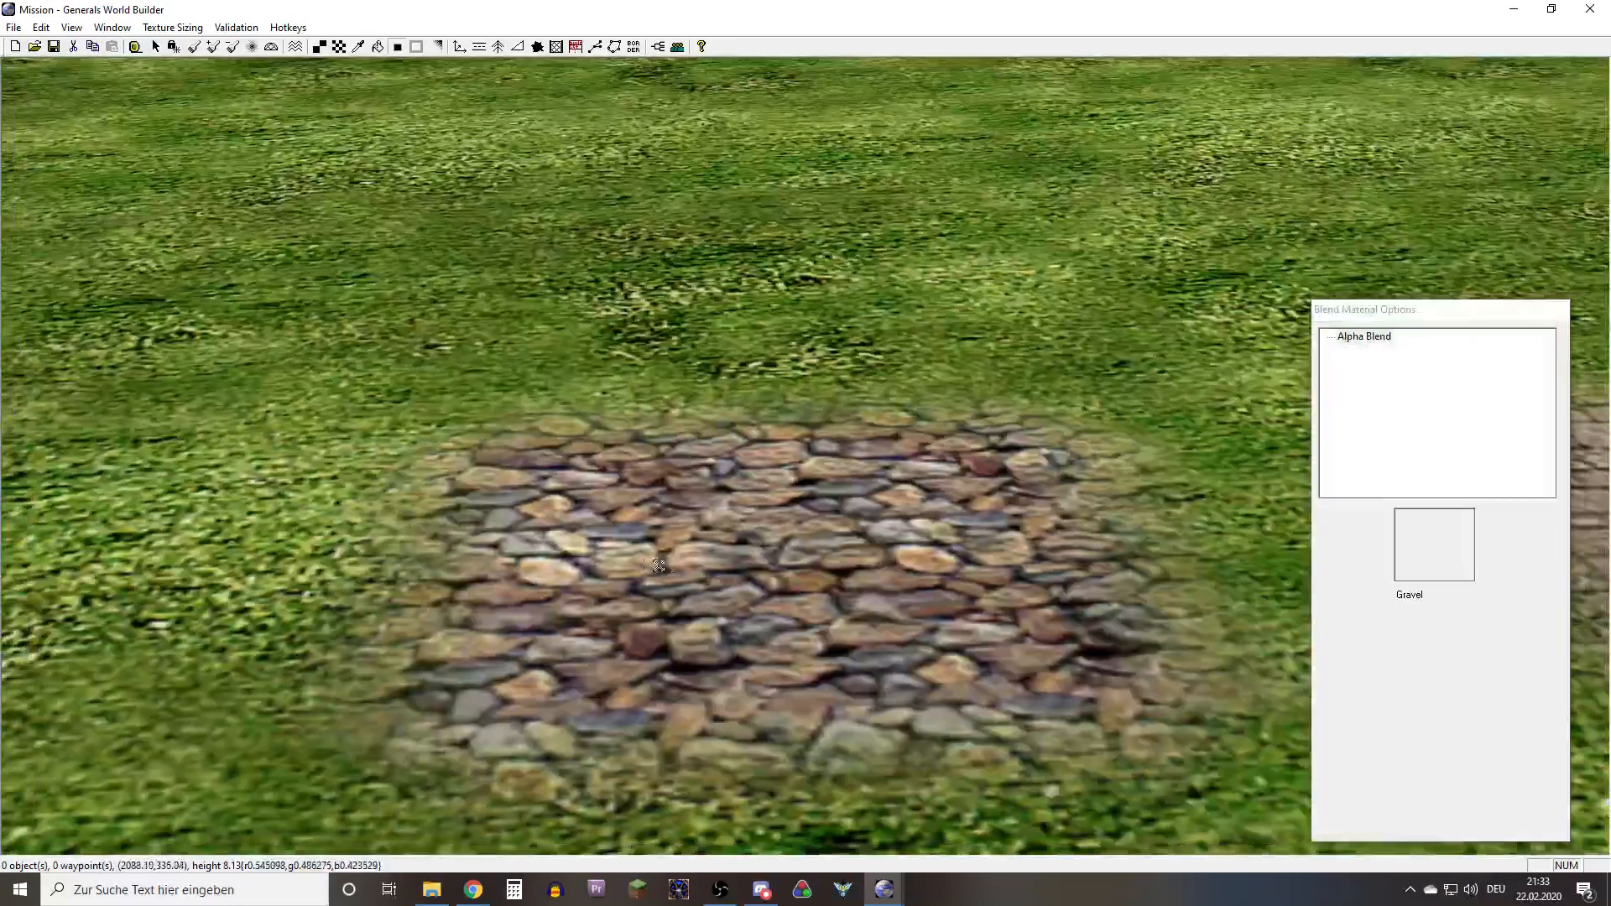
Use Blend Single Edge to blend the sand into the hard-edged grass cell on the border between sand and grass
click(437, 47)
scroll(774, 568, down, 8)
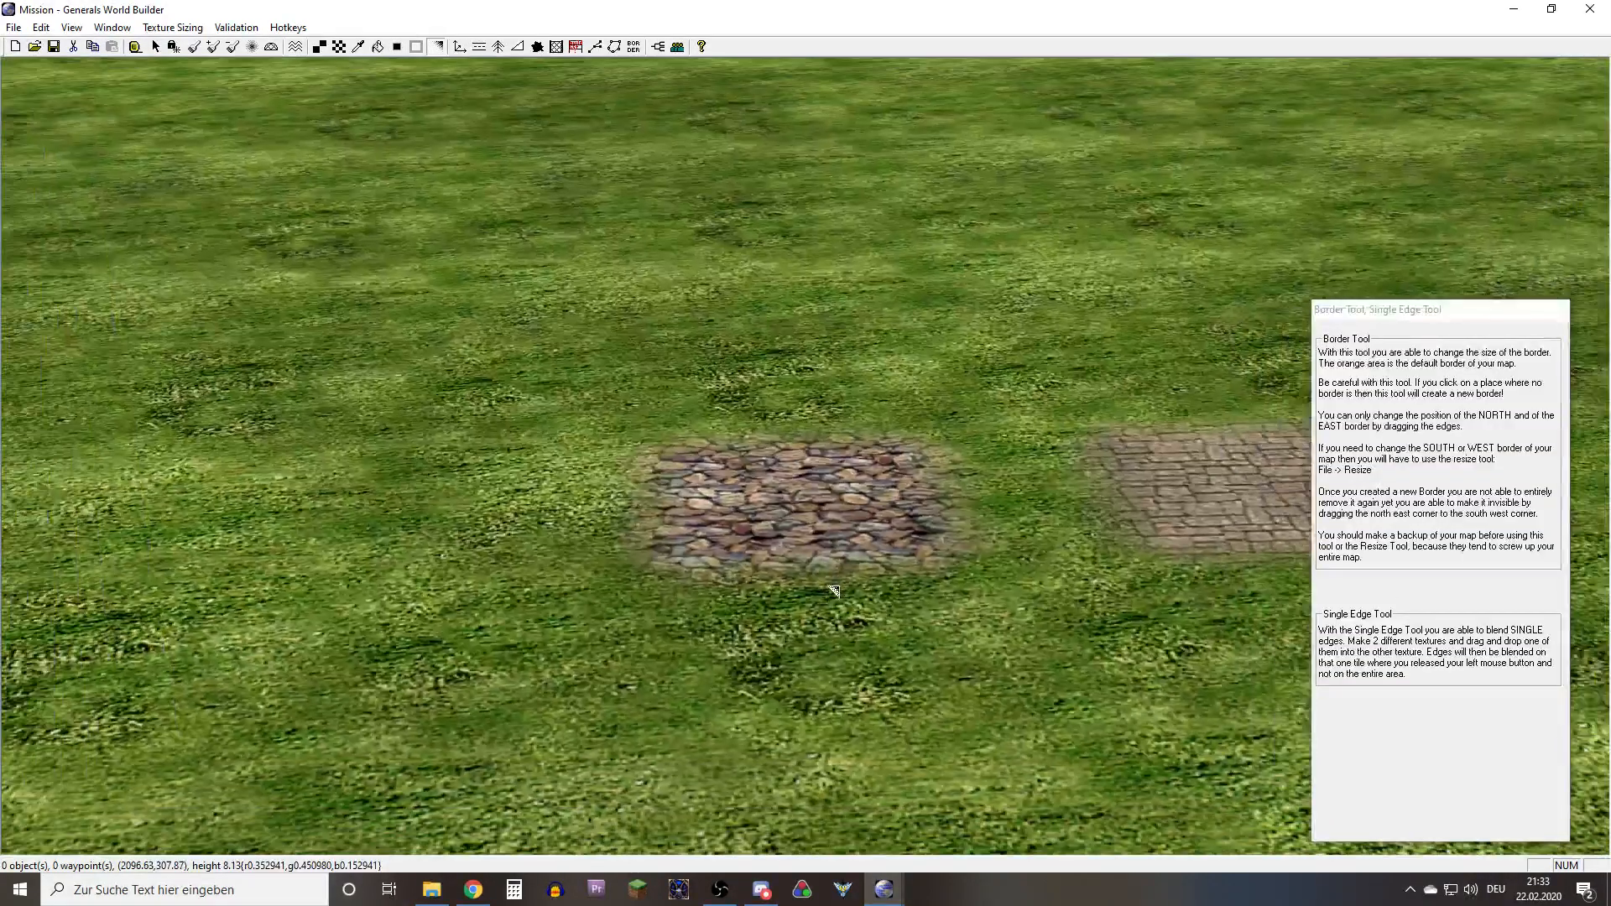
right_drag(774, 568, 1350, 597)
right_drag(946, 481, 238, 529)
middle_drag(728, 571, 587, 629)
right_drag(587, 630, 726, 495)
scroll(683, 615, up, 5)
scroll(683, 615, up, 4)
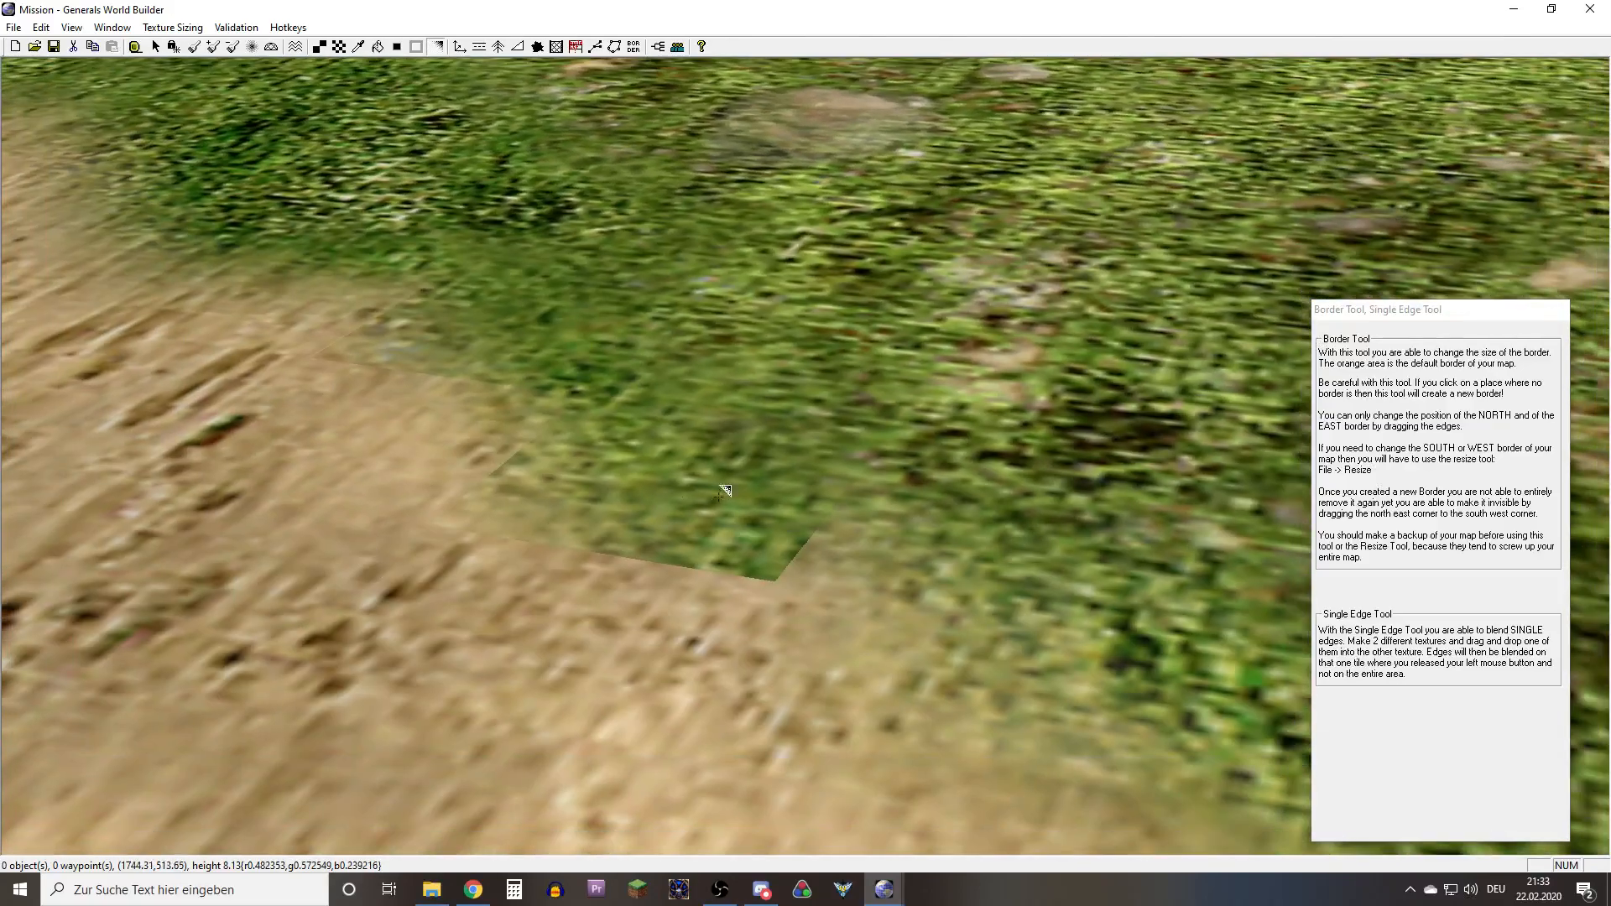
middle_drag(734, 498, 554, 482)
right_drag(546, 479, 608, 494)
middle_drag(610, 492, 625, 516)
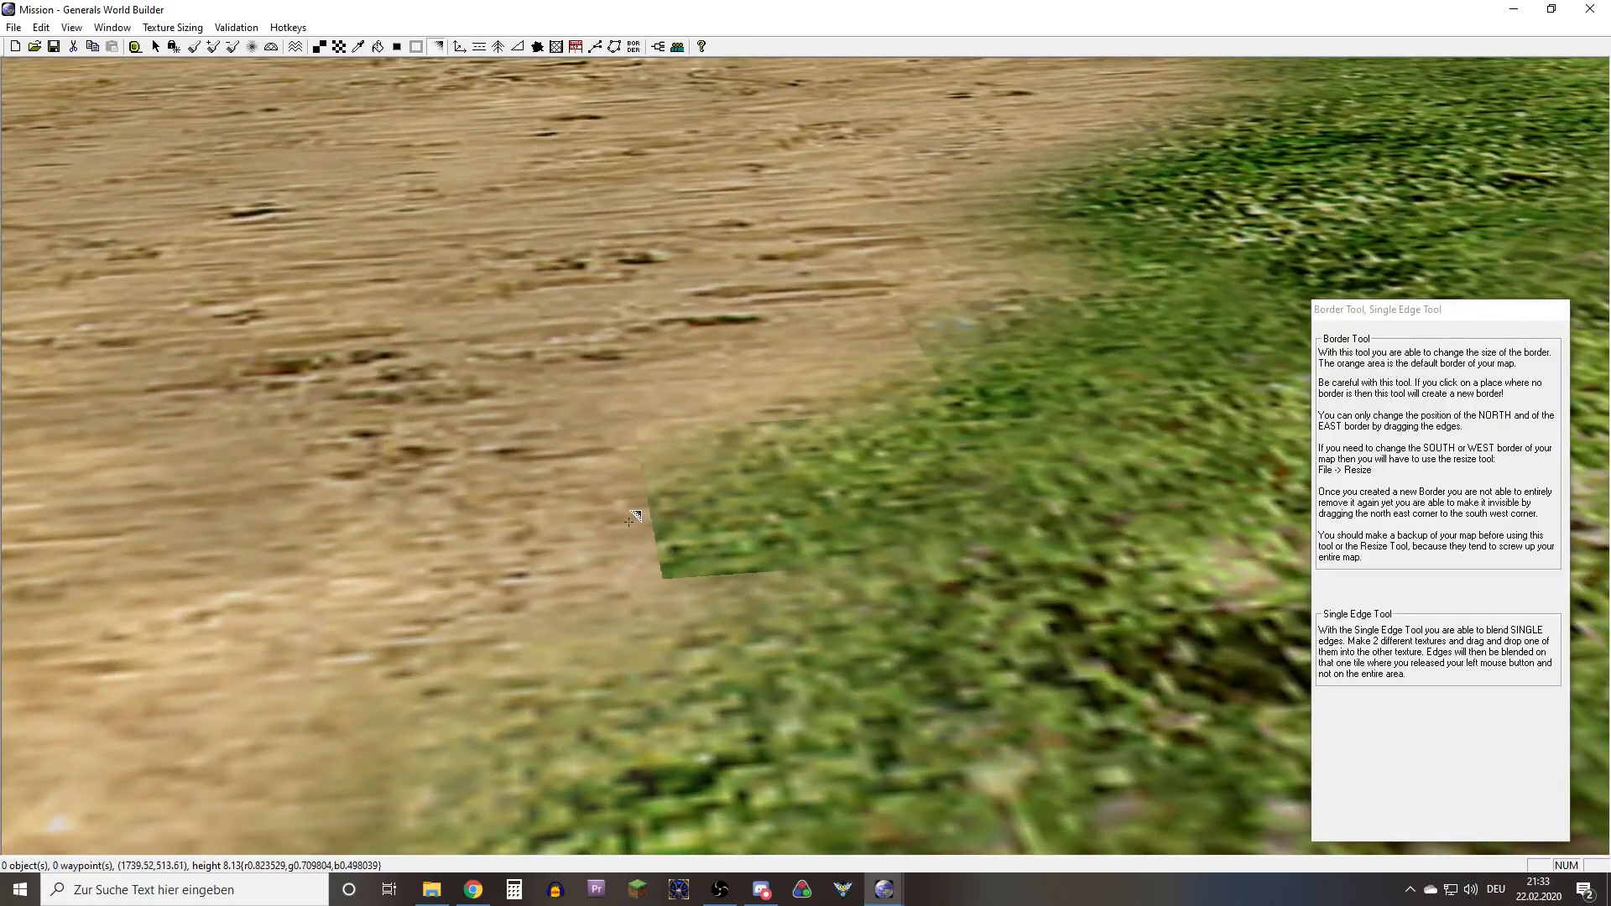
drag(642, 525, 732, 516)
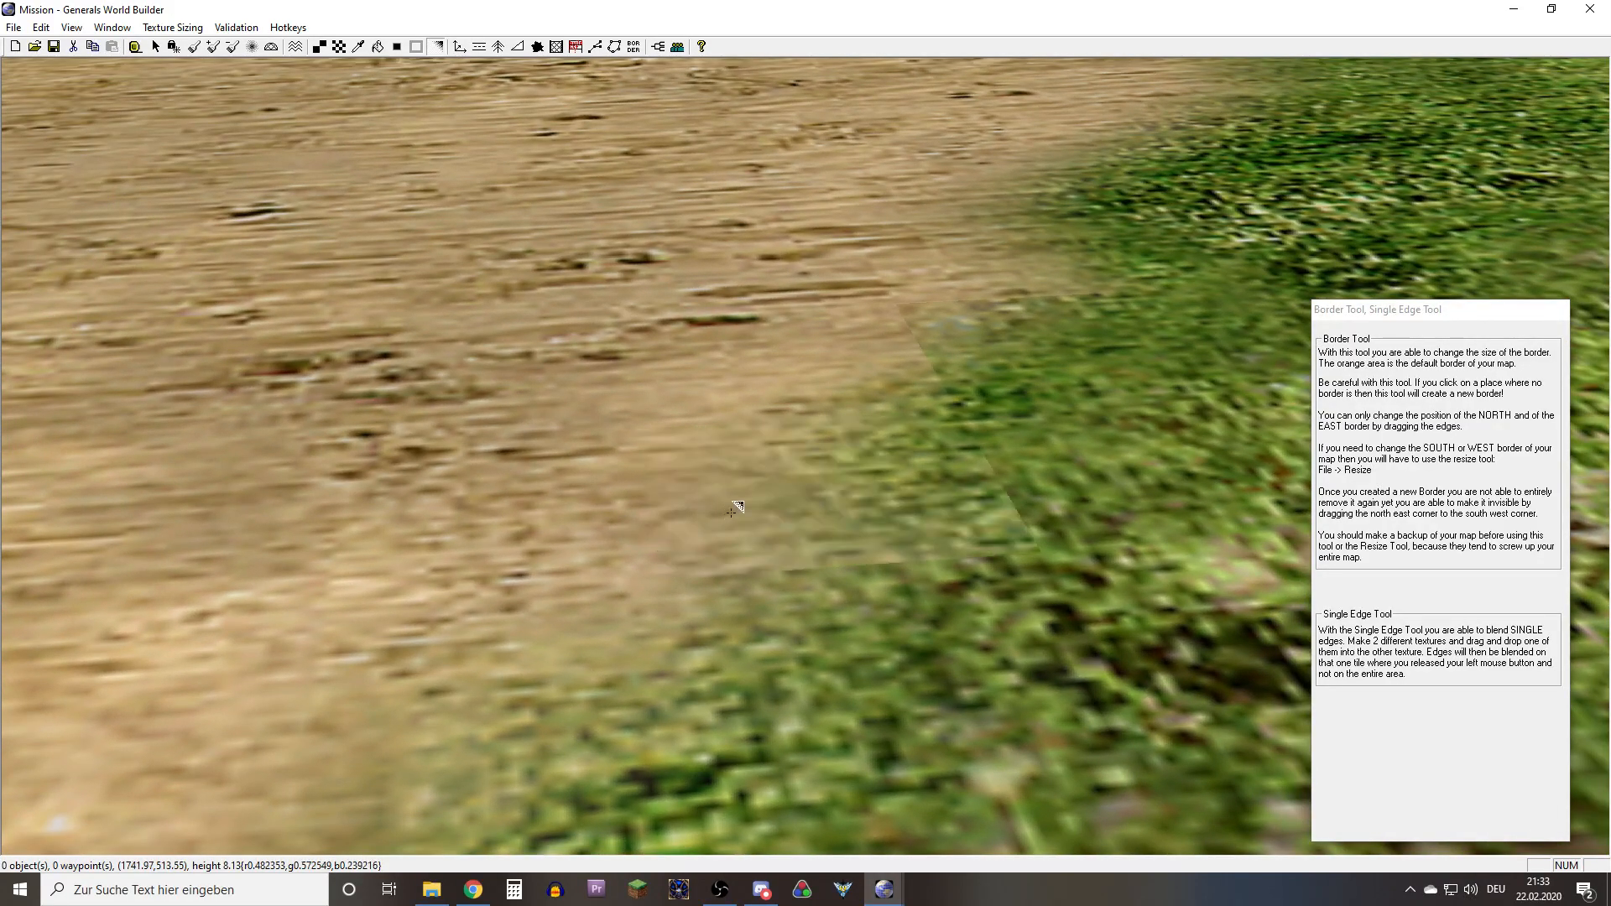
Undo the recent single-edge blends on the grass cell beside the sand
key(ctrl+z)
drag(526, 500, 798, 490)
key(ctrl+z)
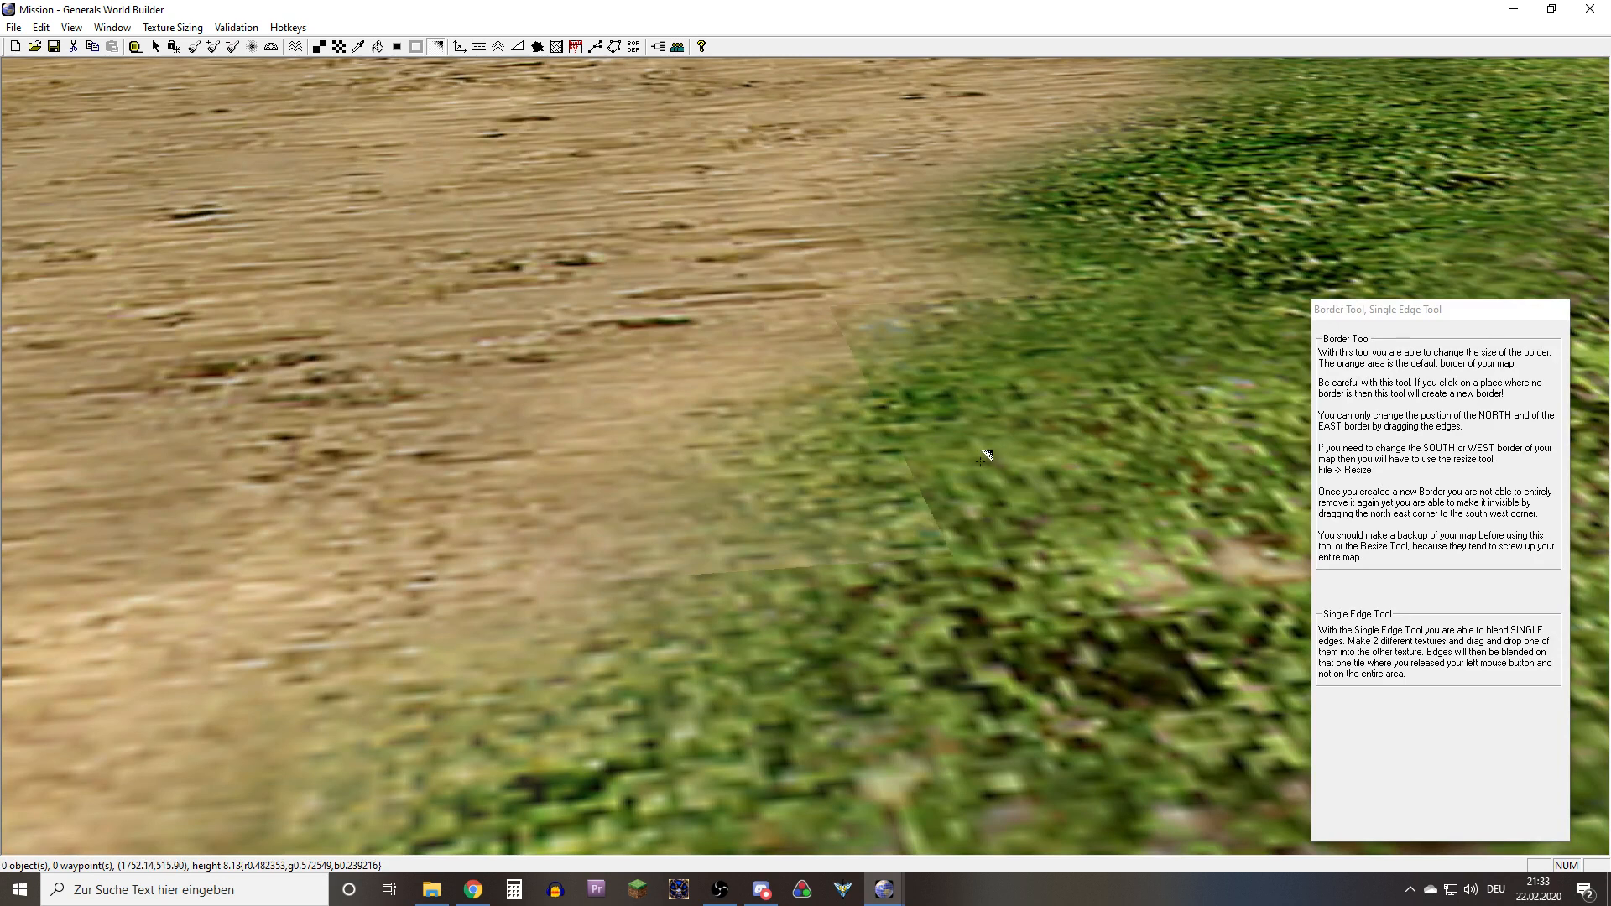
key(ctrl+z)
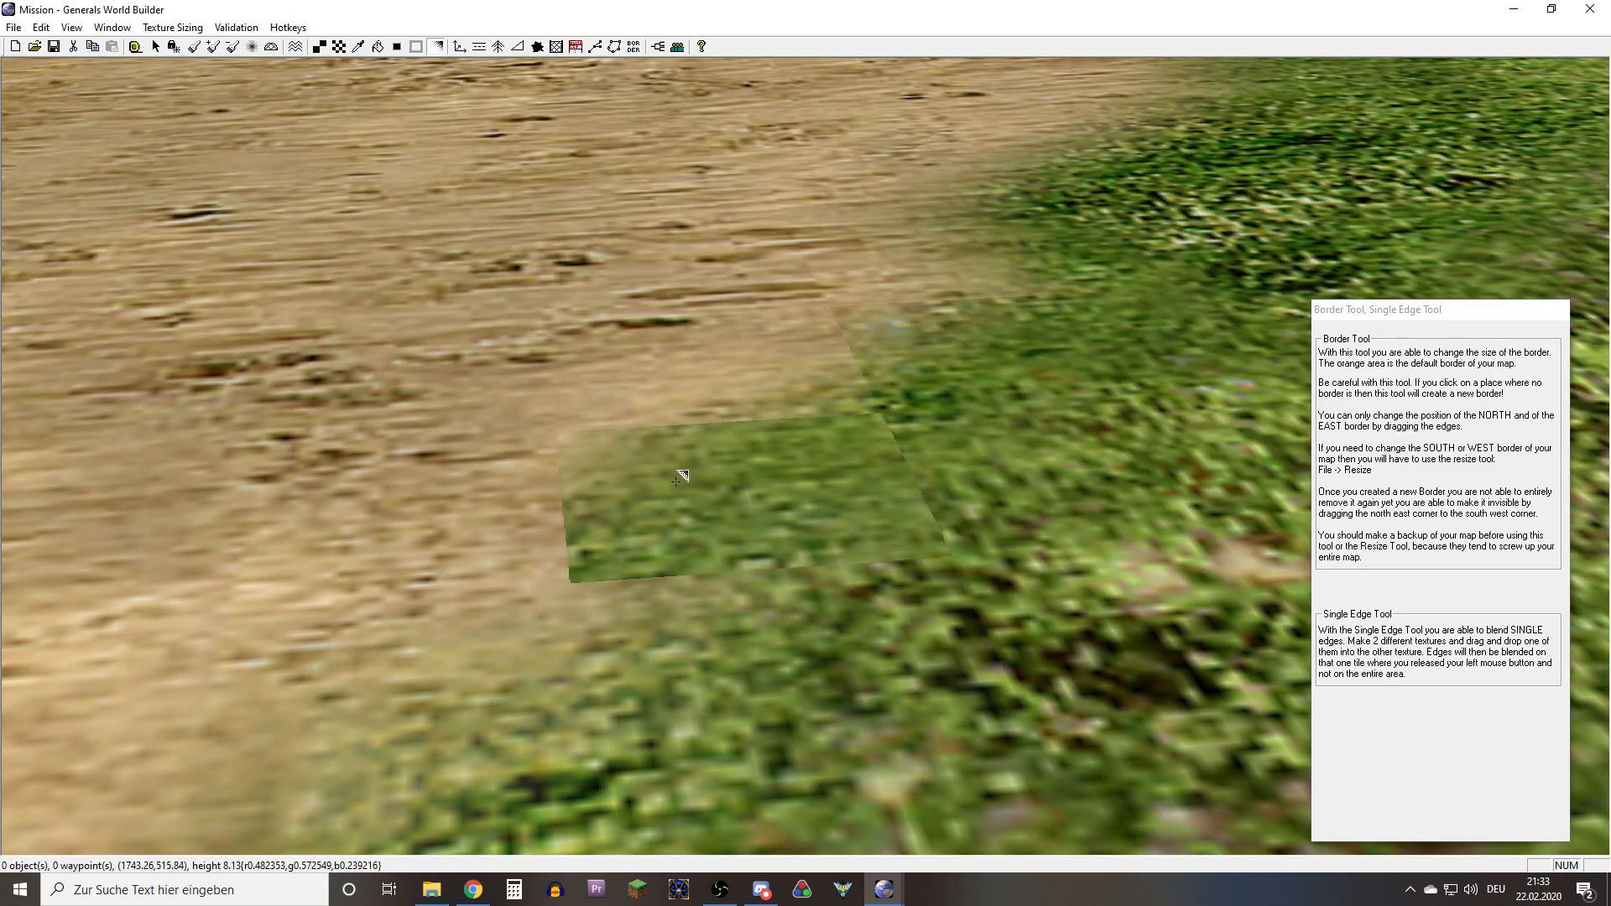
Blend the sand into the hard-edged grass cells again and check the border around them
right_drag(839, 495, 684, 499)
drag(667, 503, 974, 515)
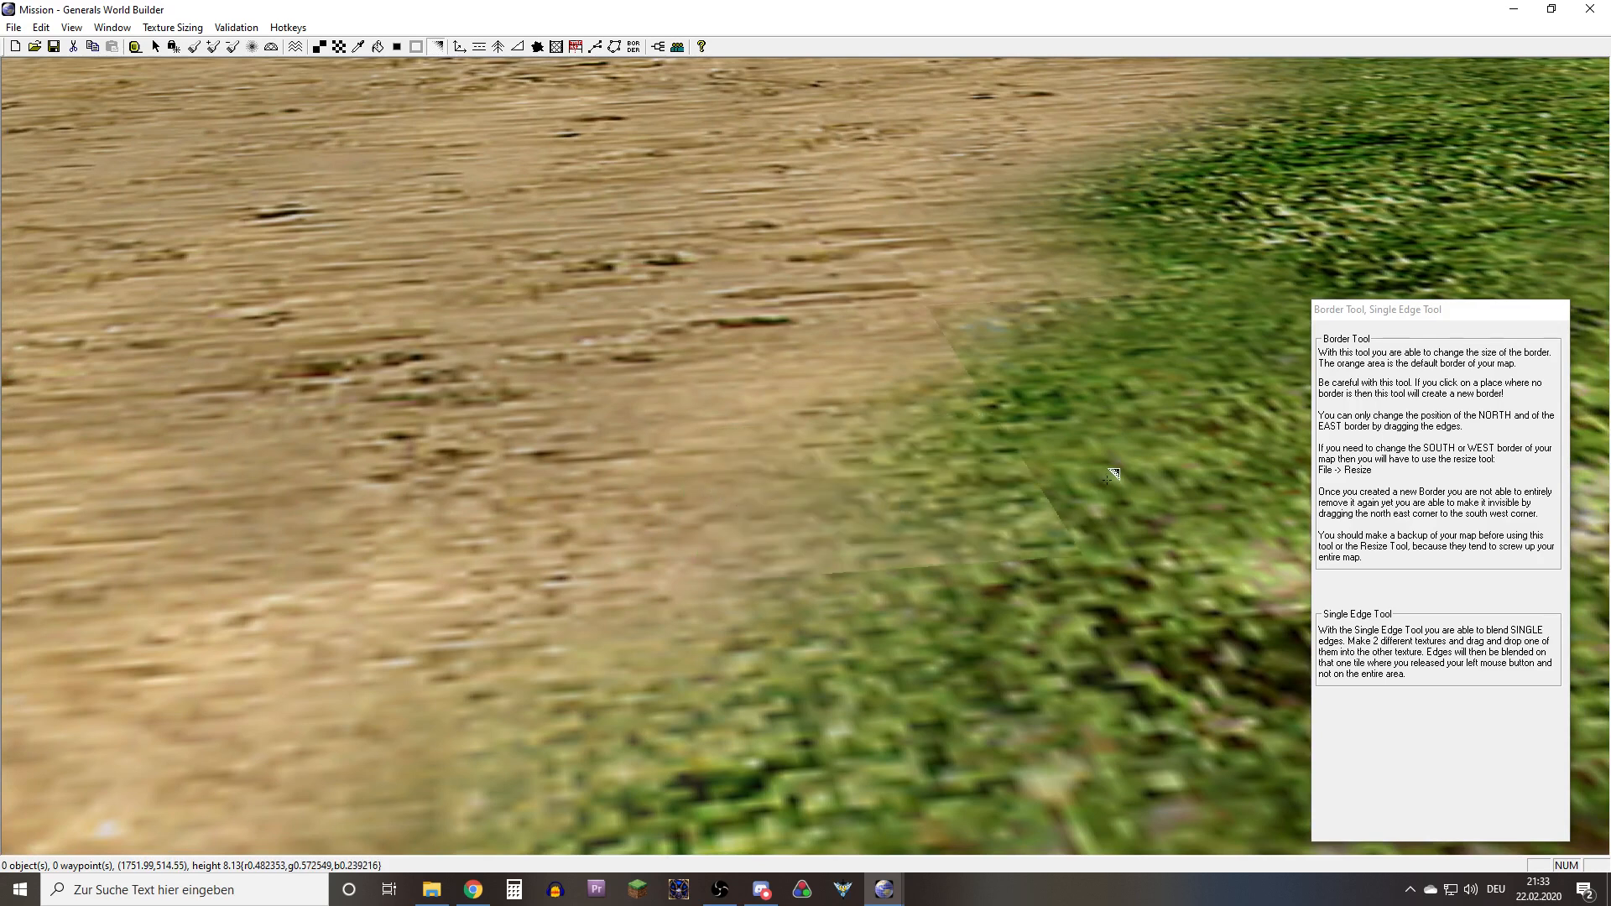
right_drag(1107, 474, 646, 527)
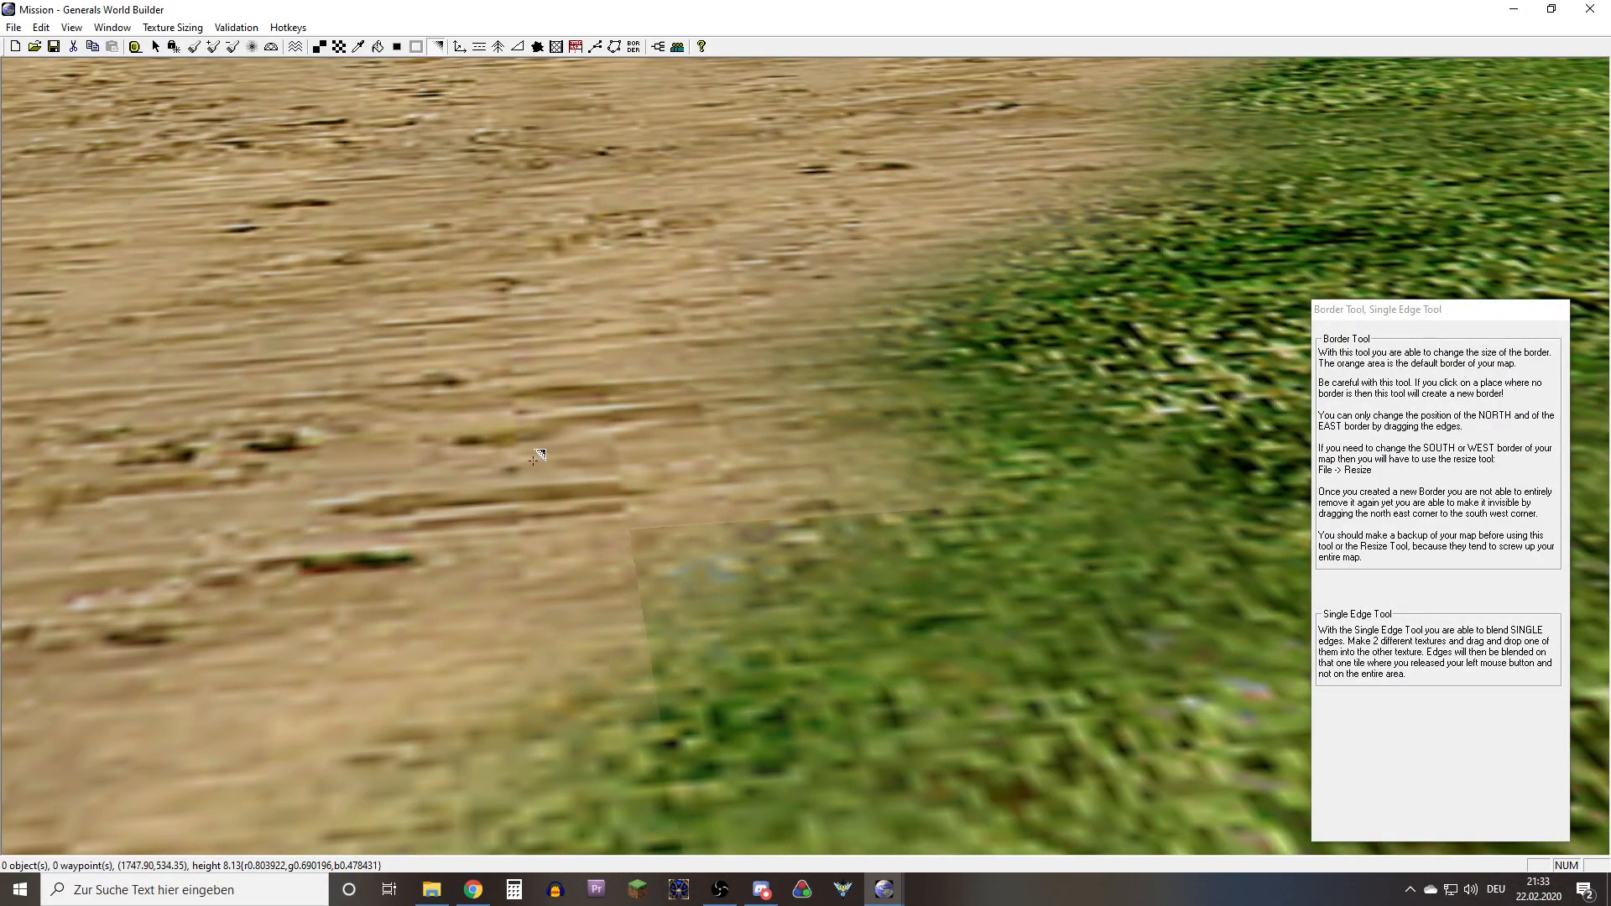
drag(784, 607, 702, 514)
right_drag(702, 515, 676, 604)
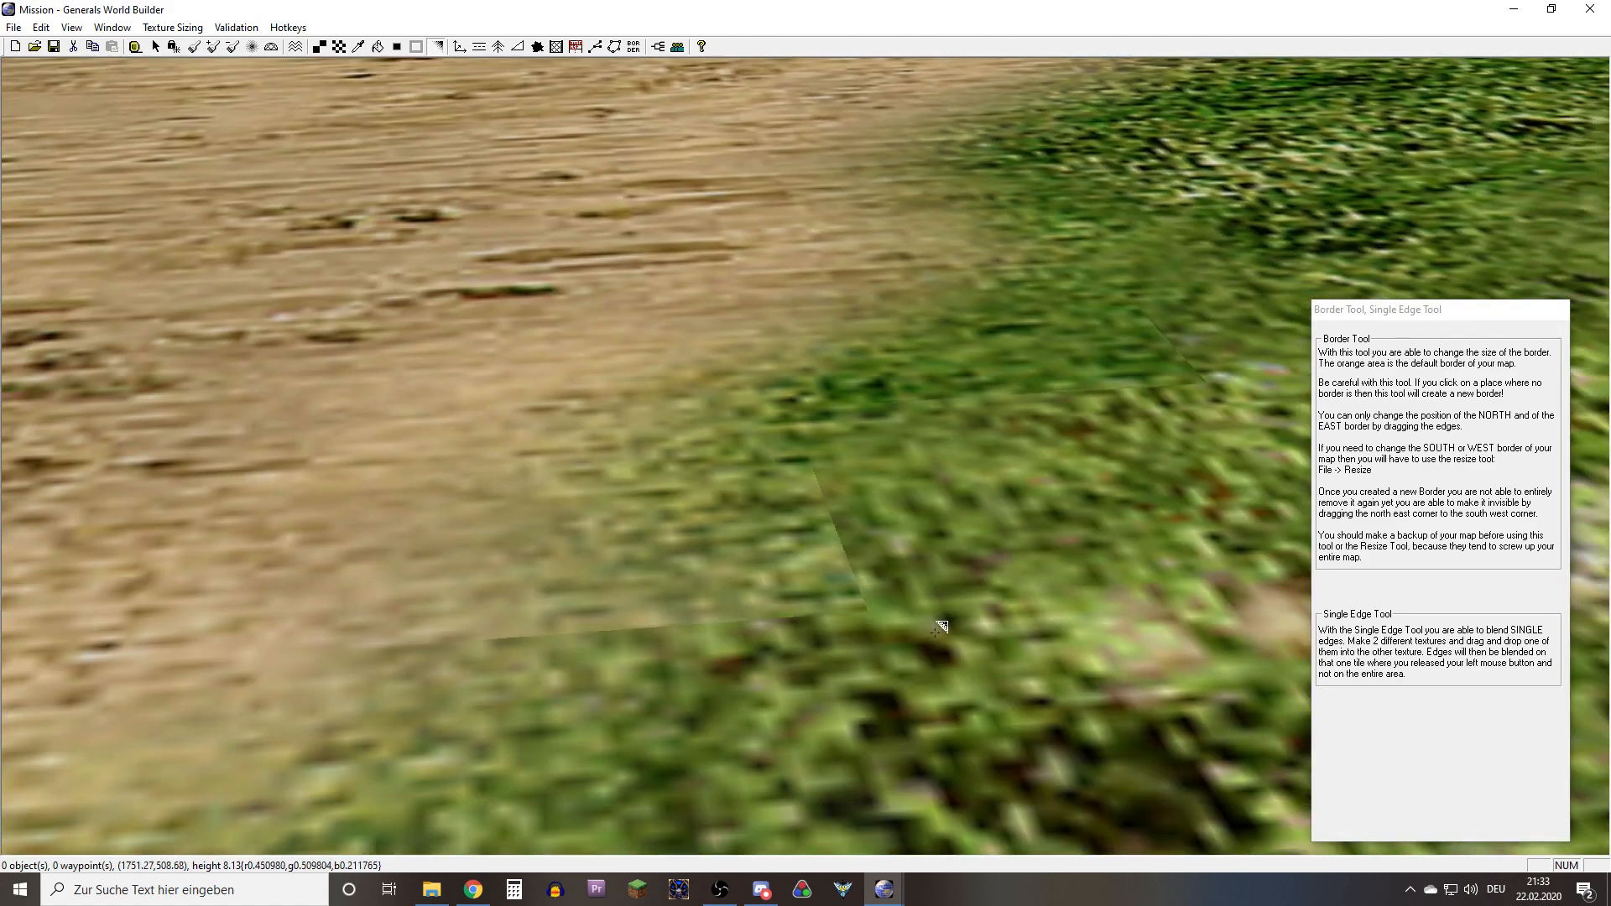
Blend the grass into the cell below, and blend the sand into the grass cell above it
click(715, 517)
right_drag(686, 499, 888, 560)
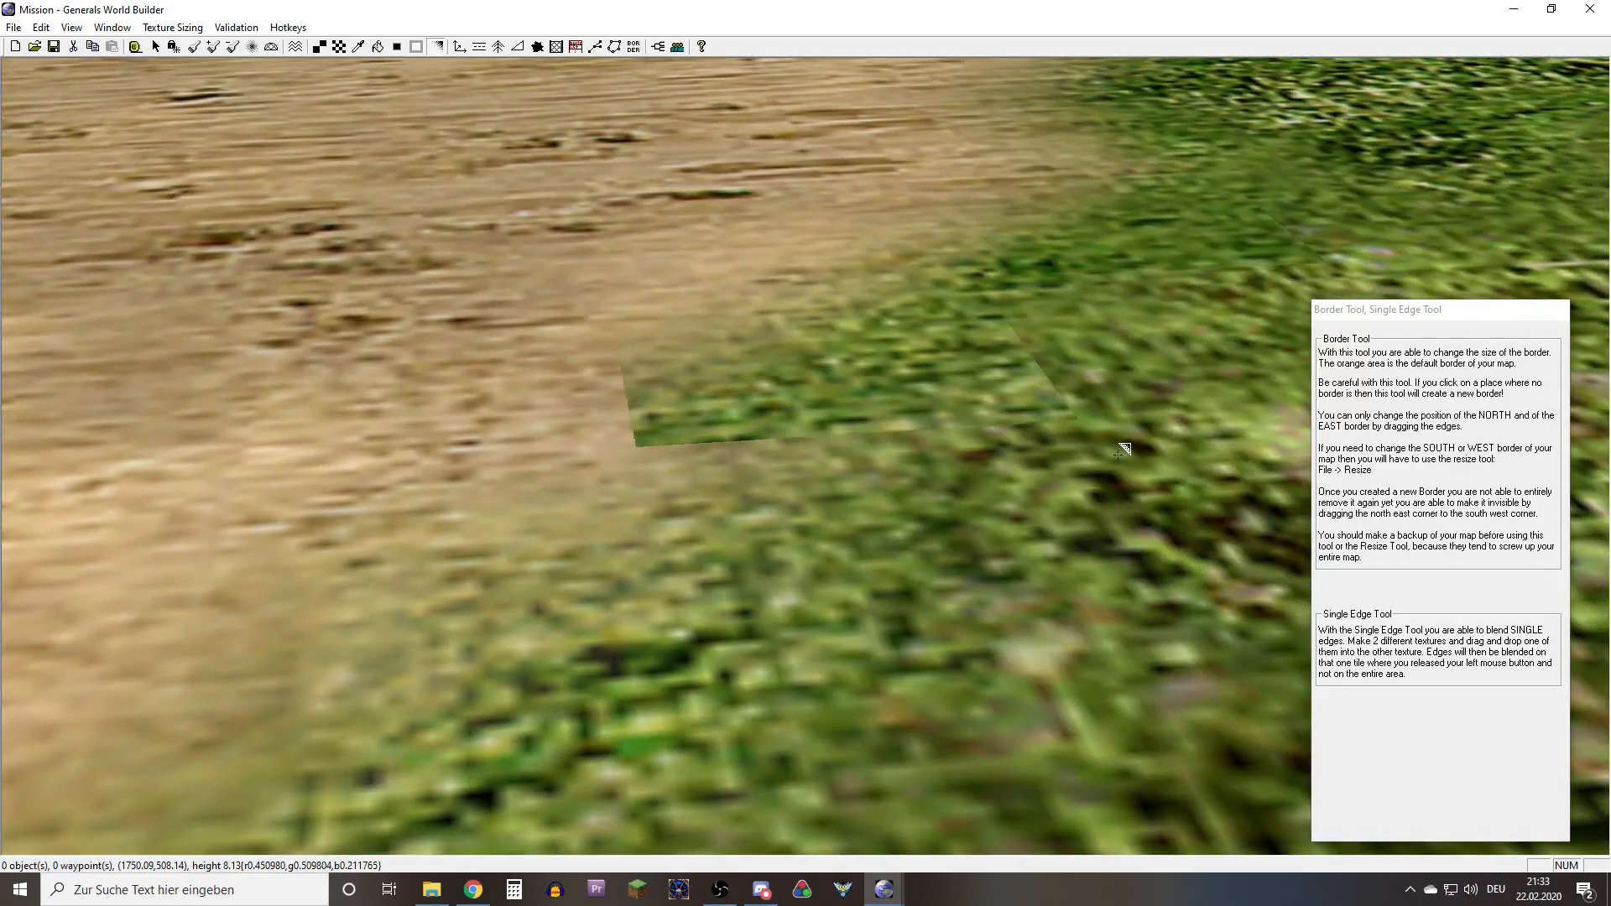
drag(781, 409, 779, 515)
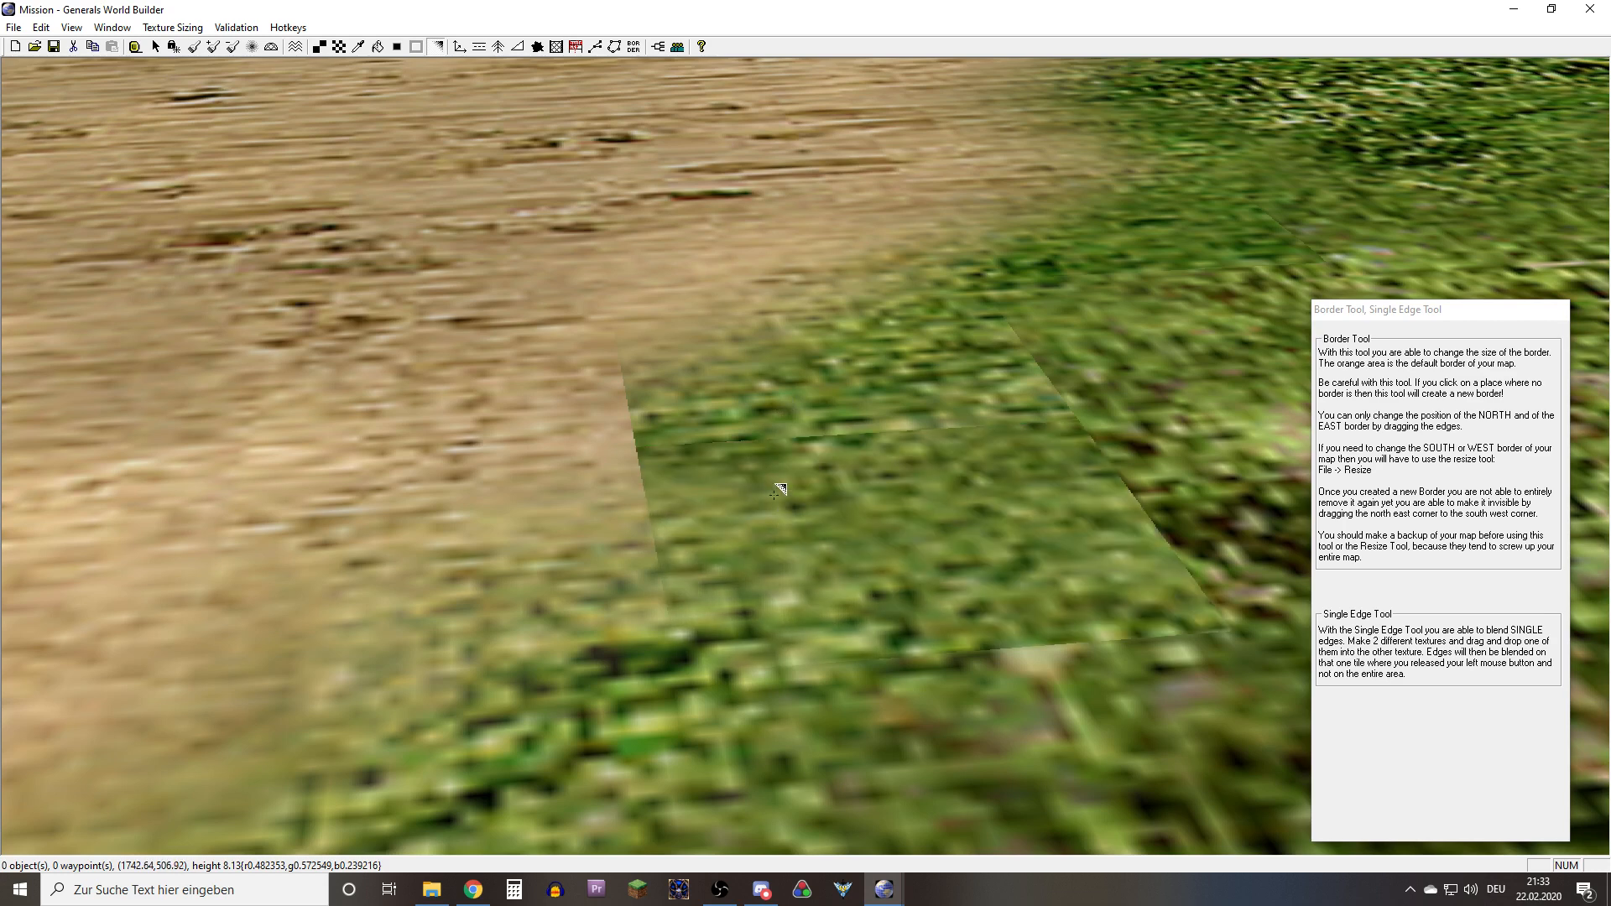
right_drag(760, 521, 640, 402)
drag(571, 350, 723, 448)
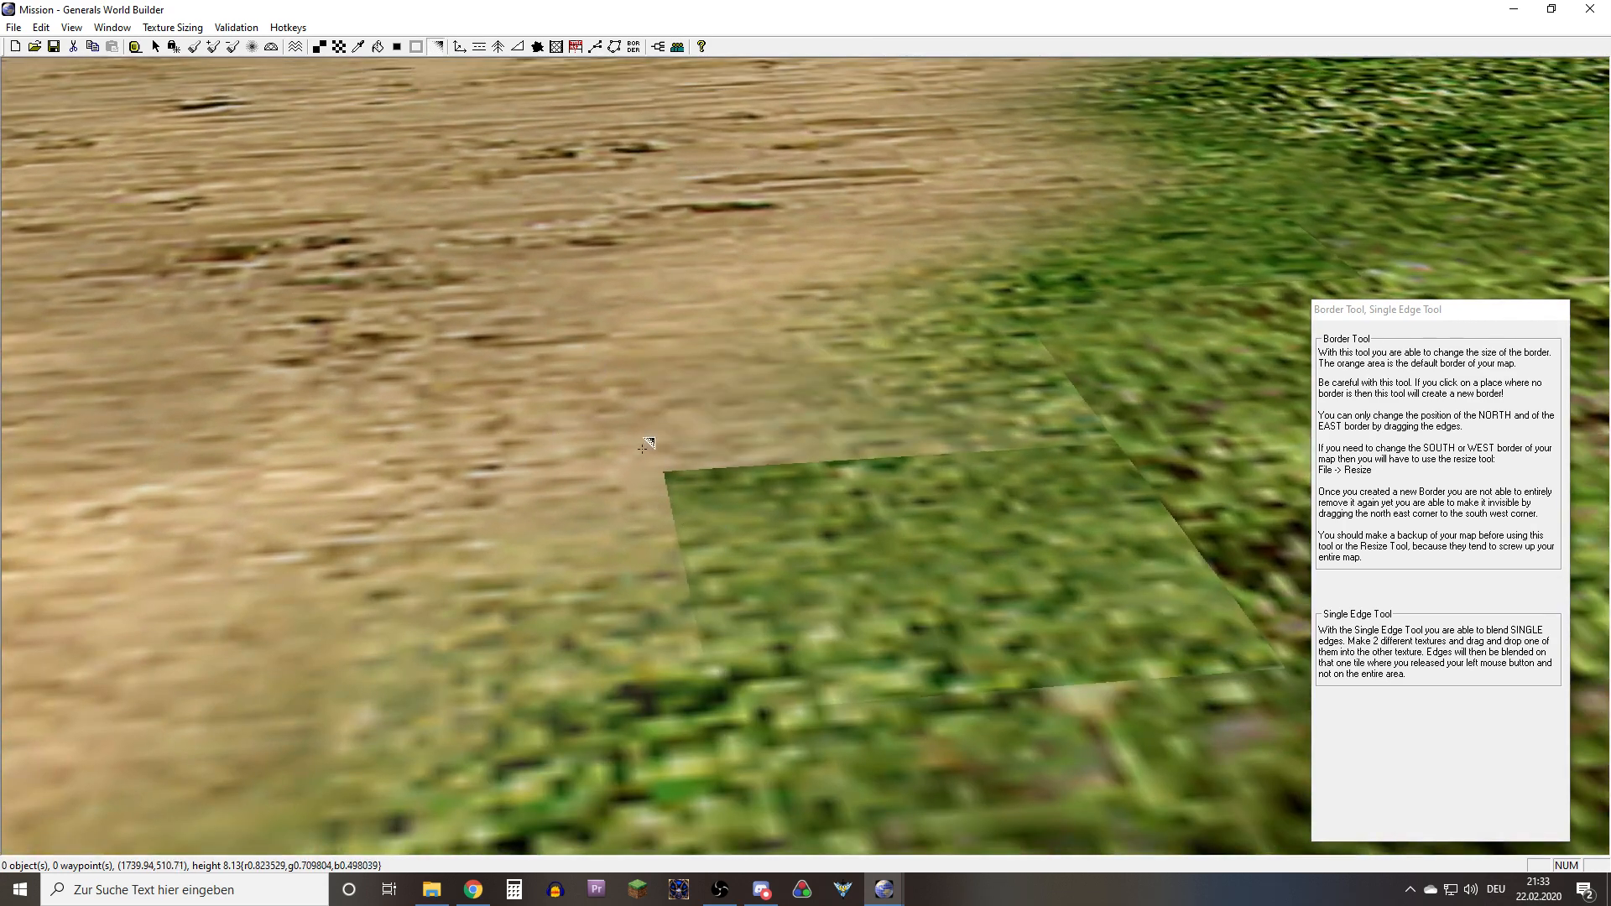
Blend the sand into the remaining hard-edged grass cell and inspect the smoothed border
scroll(635, 469, down, 5)
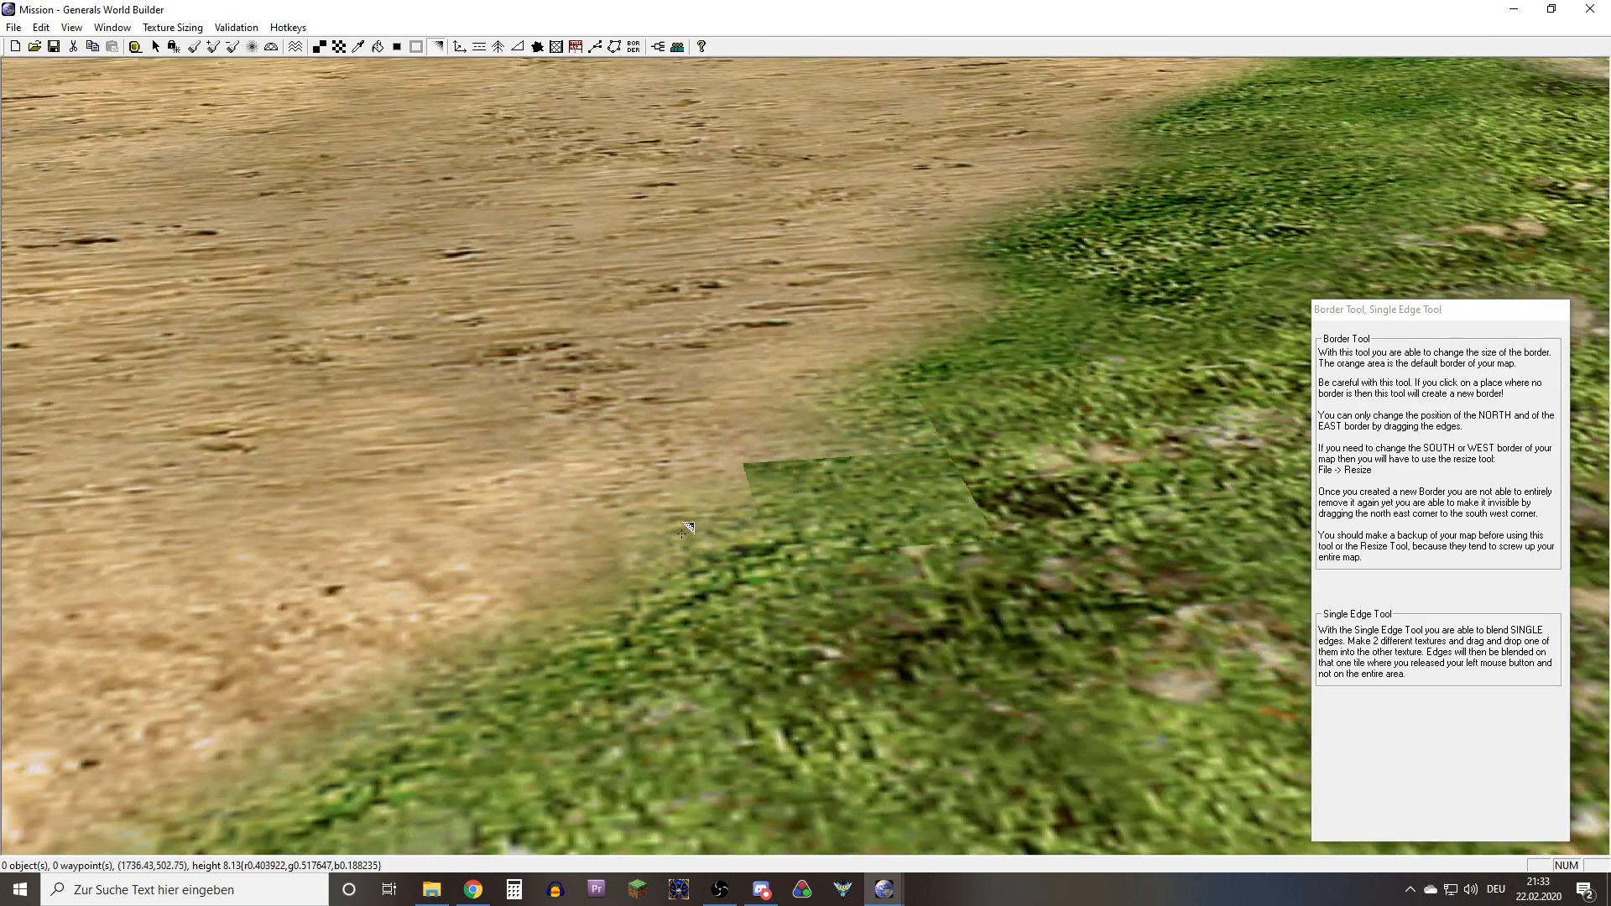
middle_drag(855, 546, 864, 519)
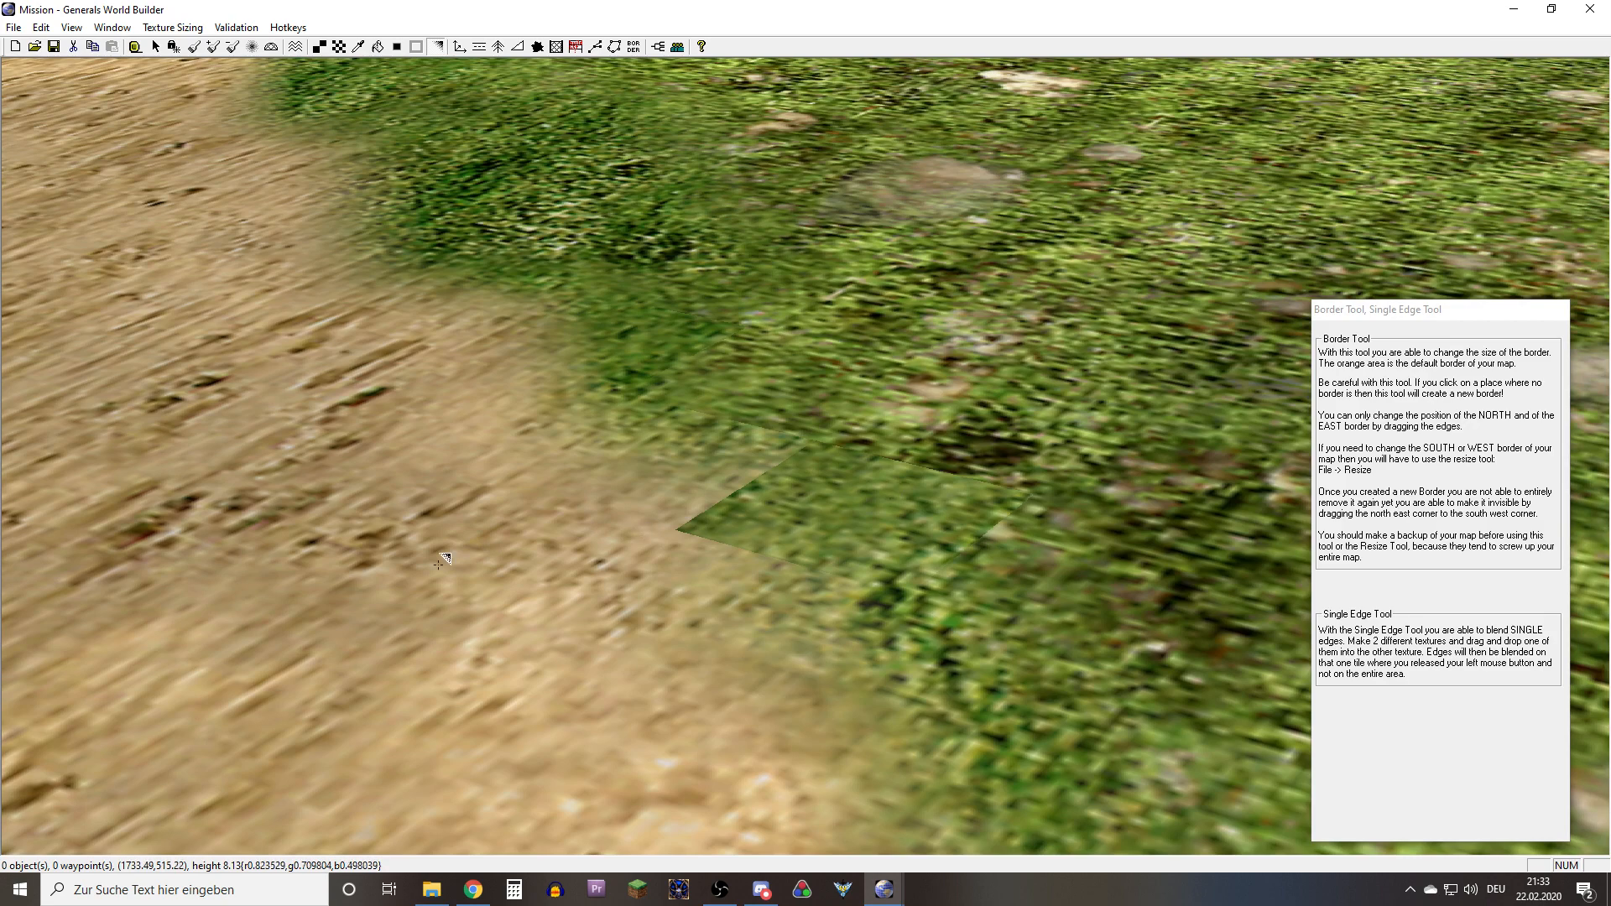
drag(437, 567, 865, 491)
right_drag(956, 485, 922, 491)
drag(985, 492, 676, 533)
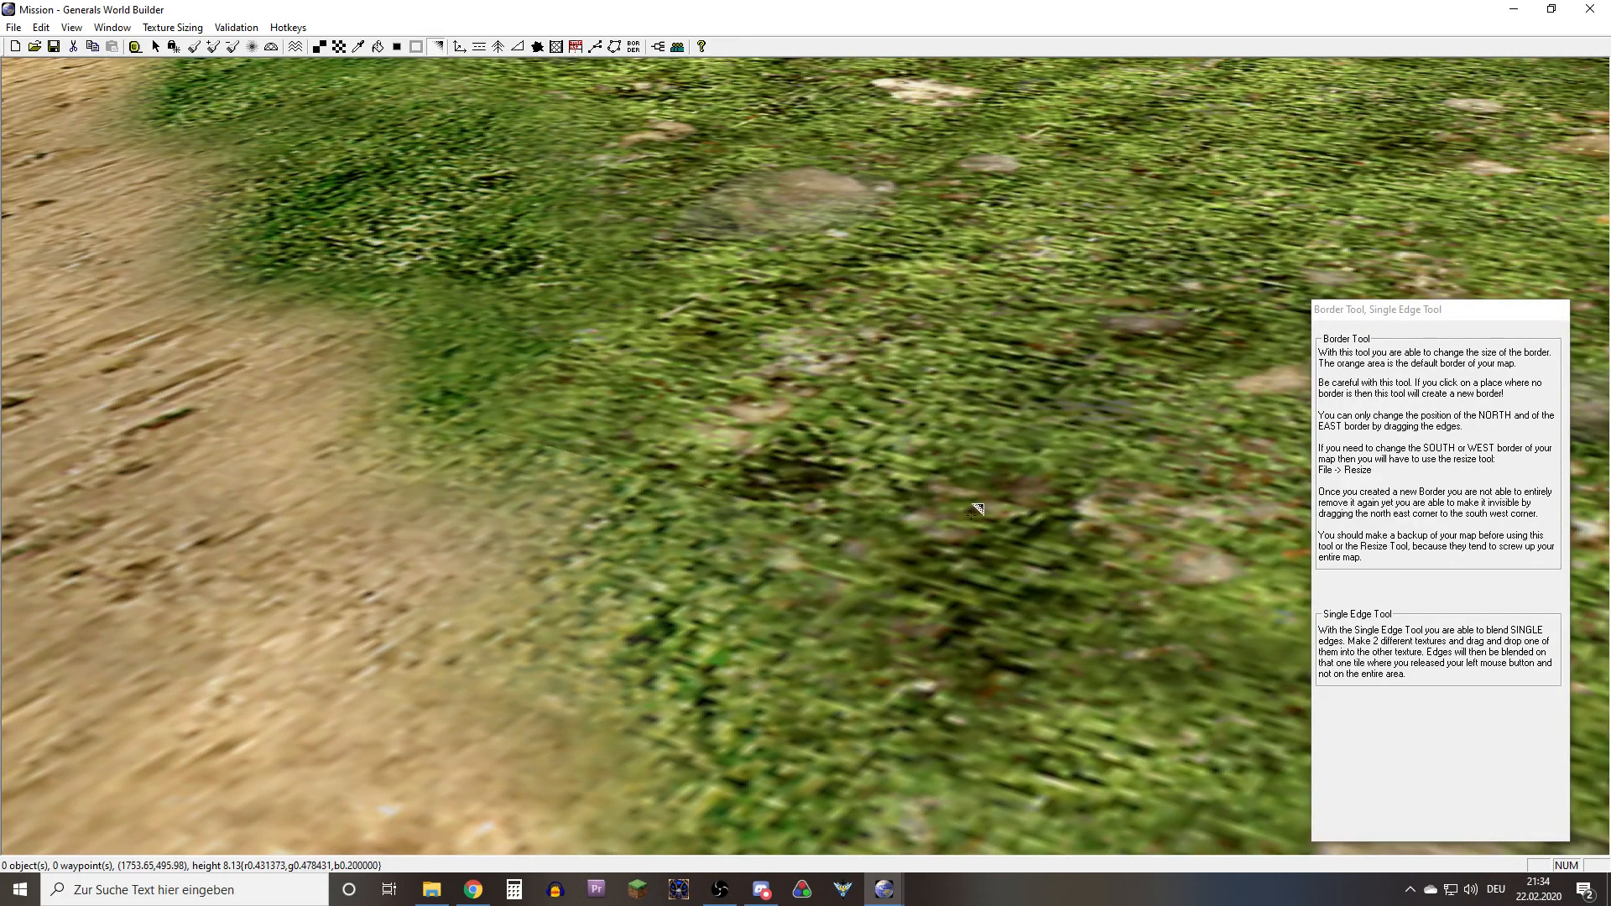
right_drag(971, 489, 992, 487)
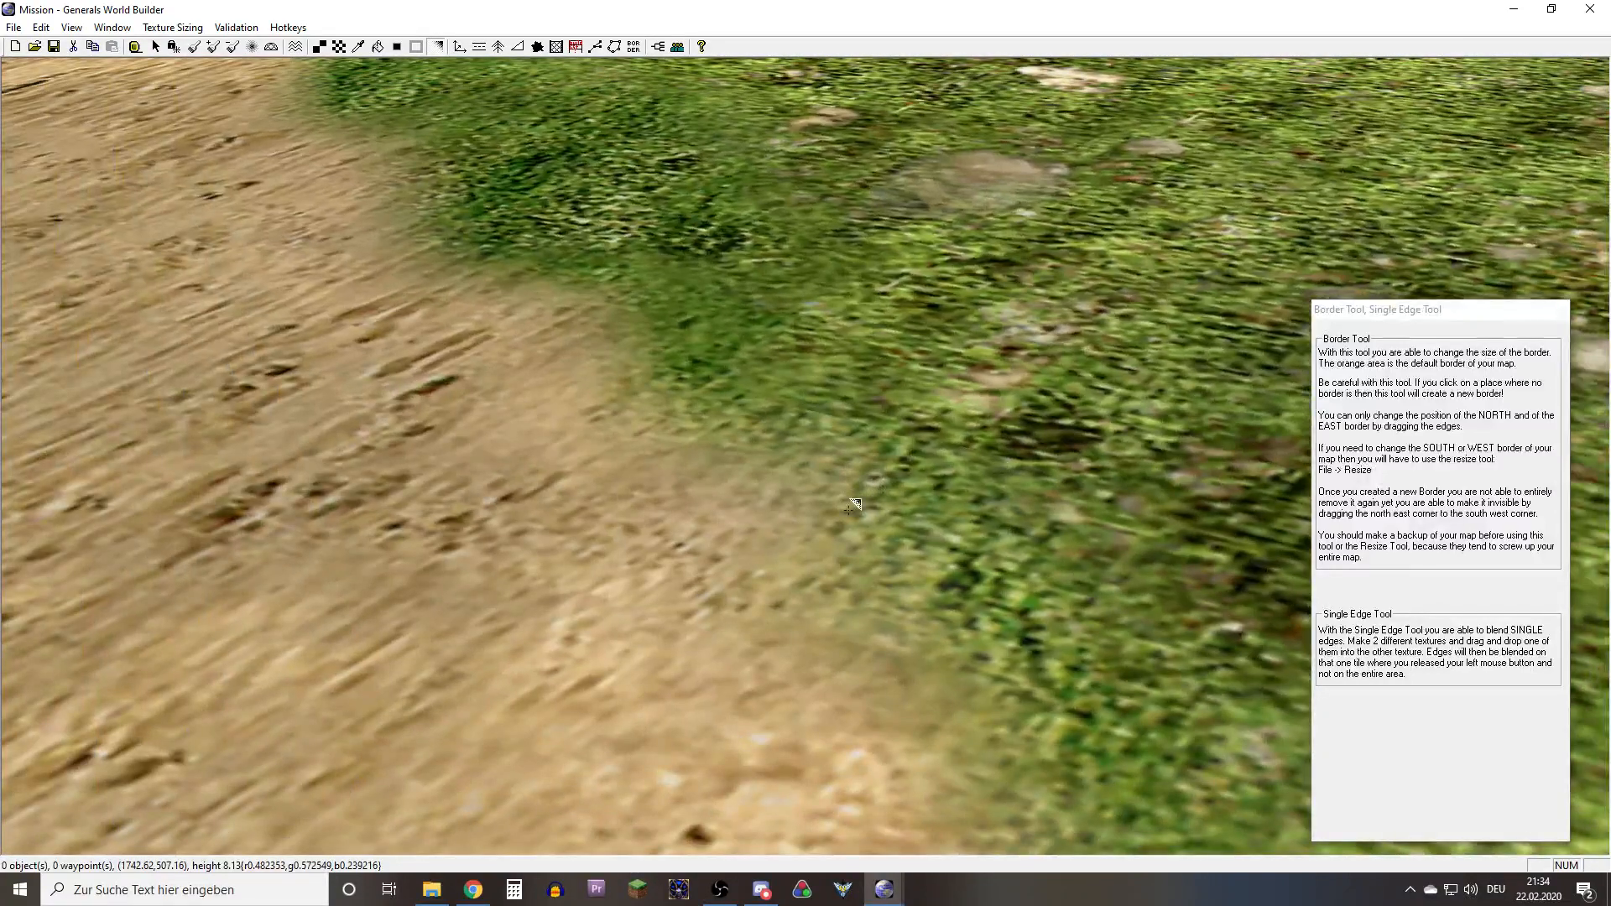
middle_drag(845, 555, 902, 456)
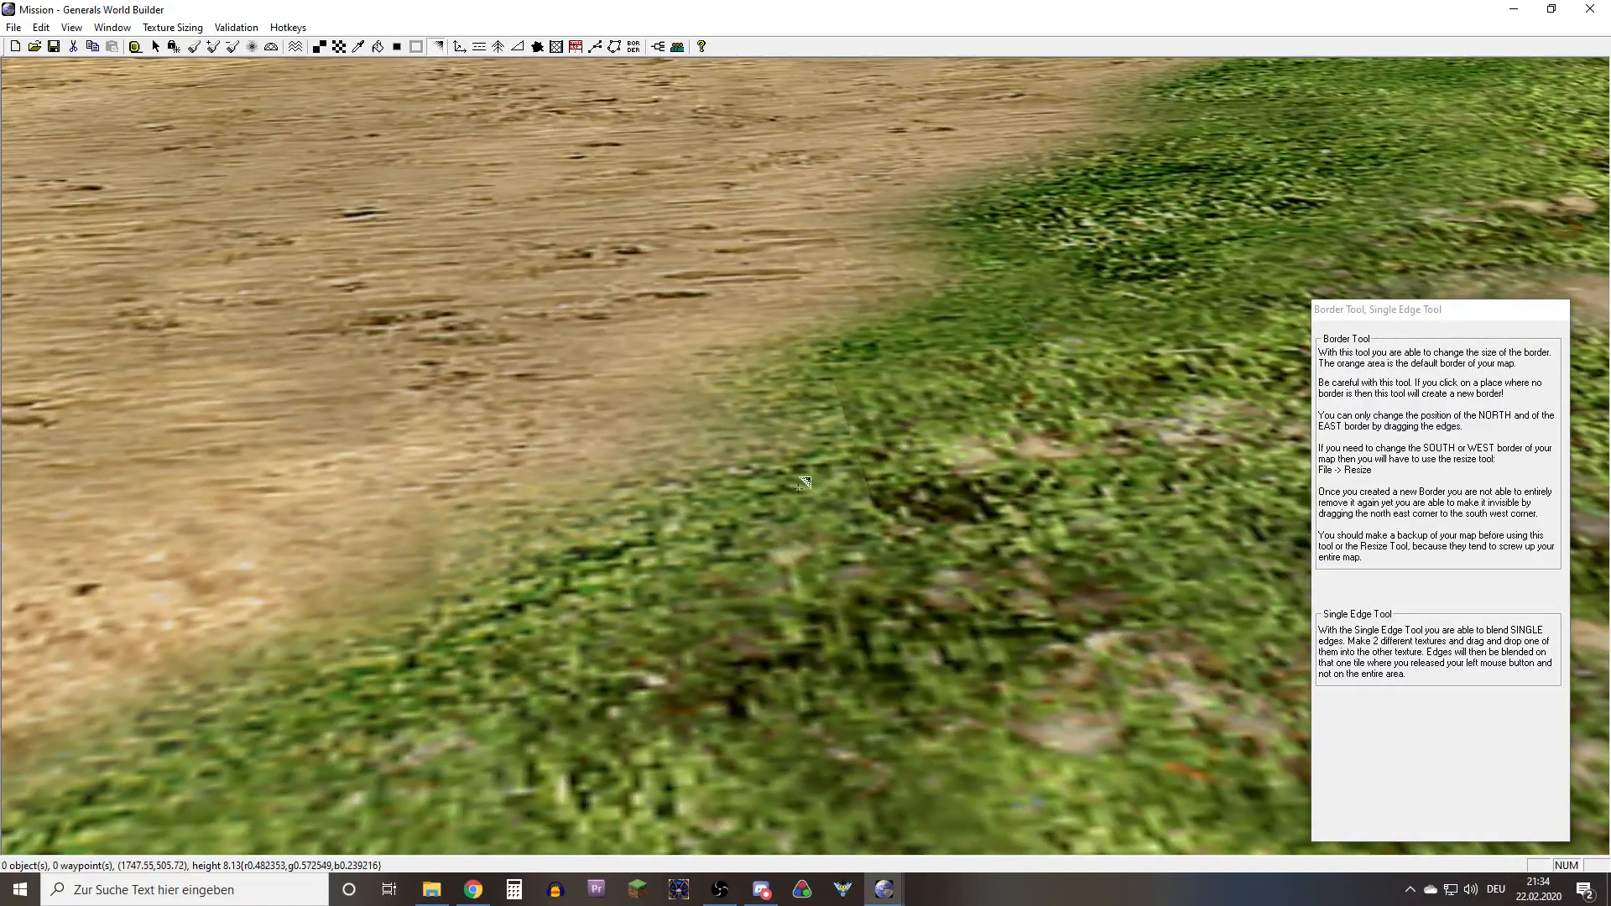
Try further single-edge blends between the grass cells beside the sand border to soften their seams
right_drag(808, 441, 775, 506)
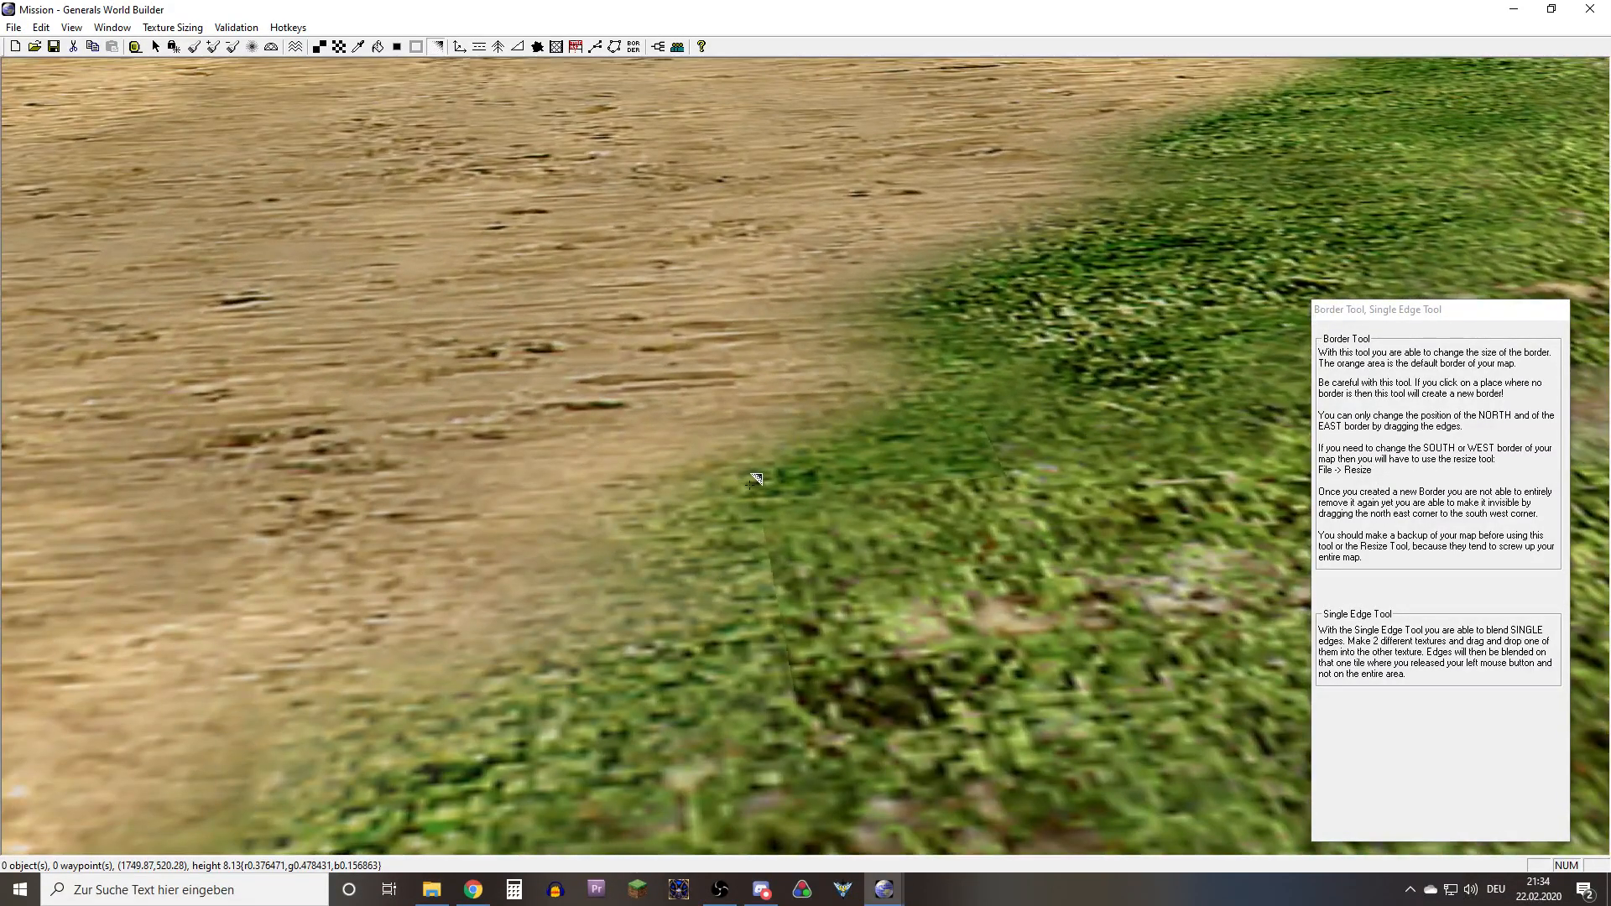
drag(749, 484, 807, 538)
right_drag(767, 515, 732, 513)
drag(678, 508, 807, 521)
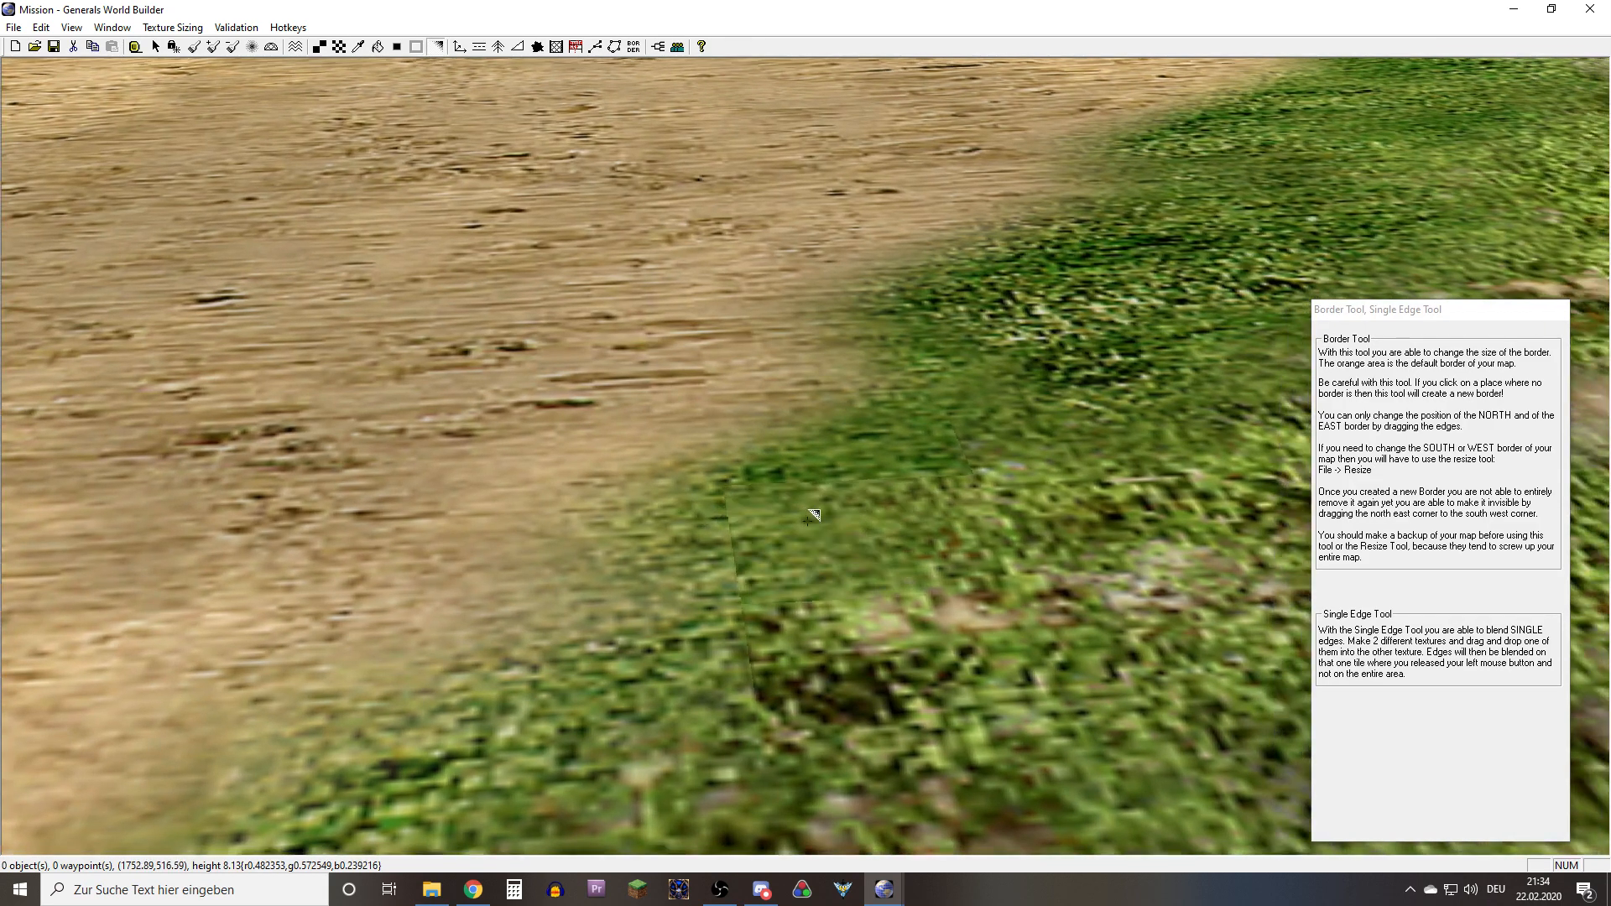
right_drag(846, 567, 755, 507)
drag(747, 540, 795, 572)
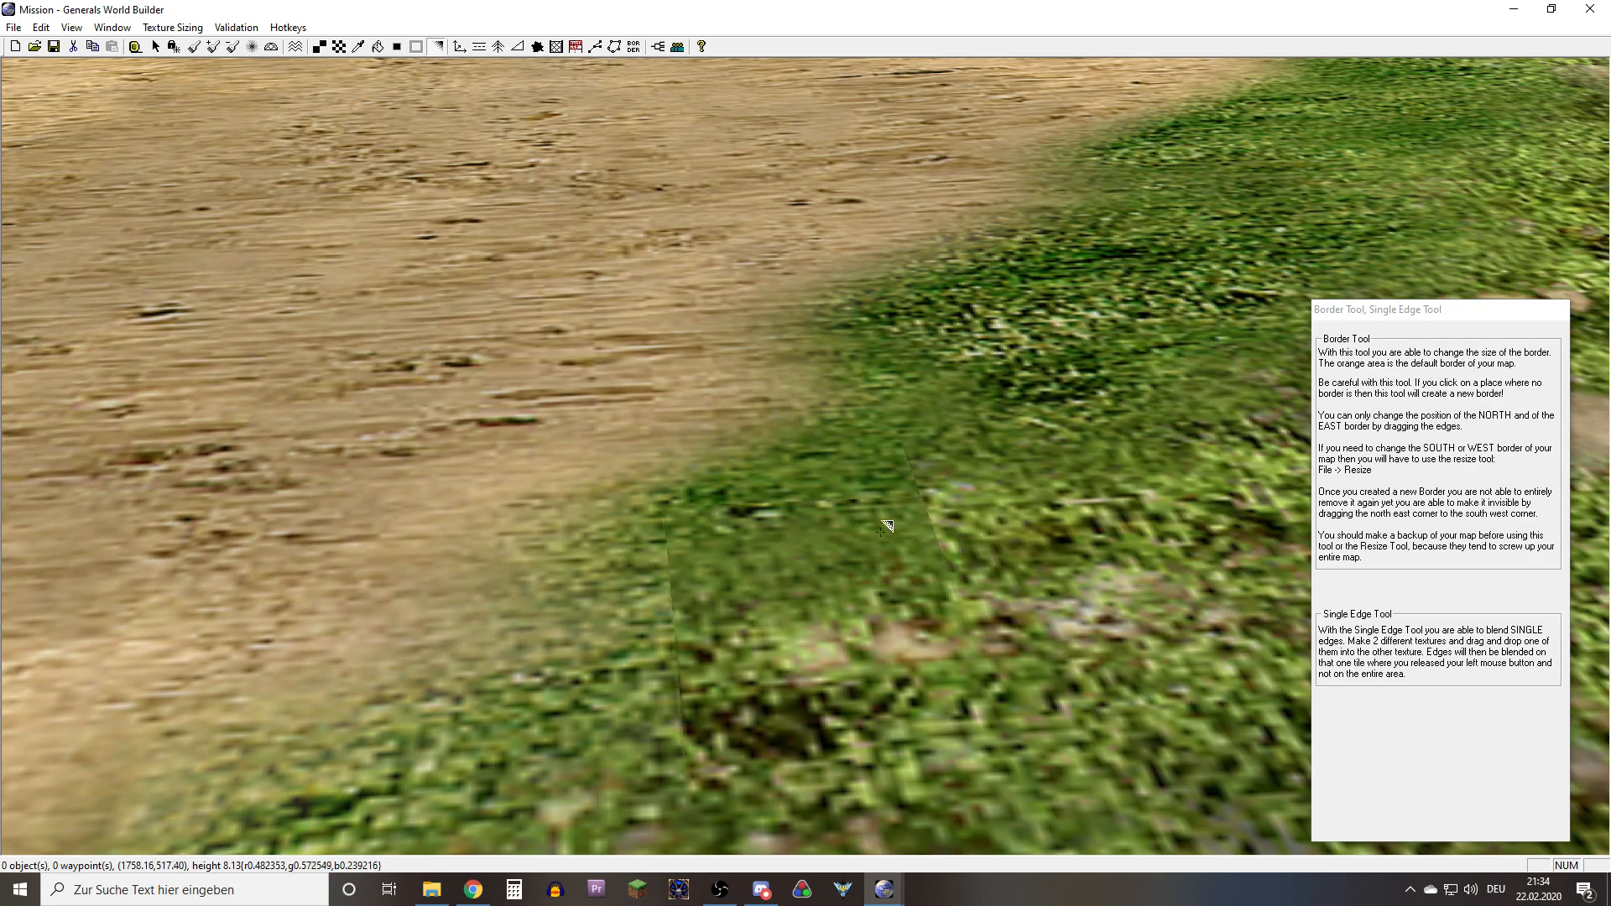
right_drag(1099, 574, 782, 644)
right_drag(688, 543, 636, 596)
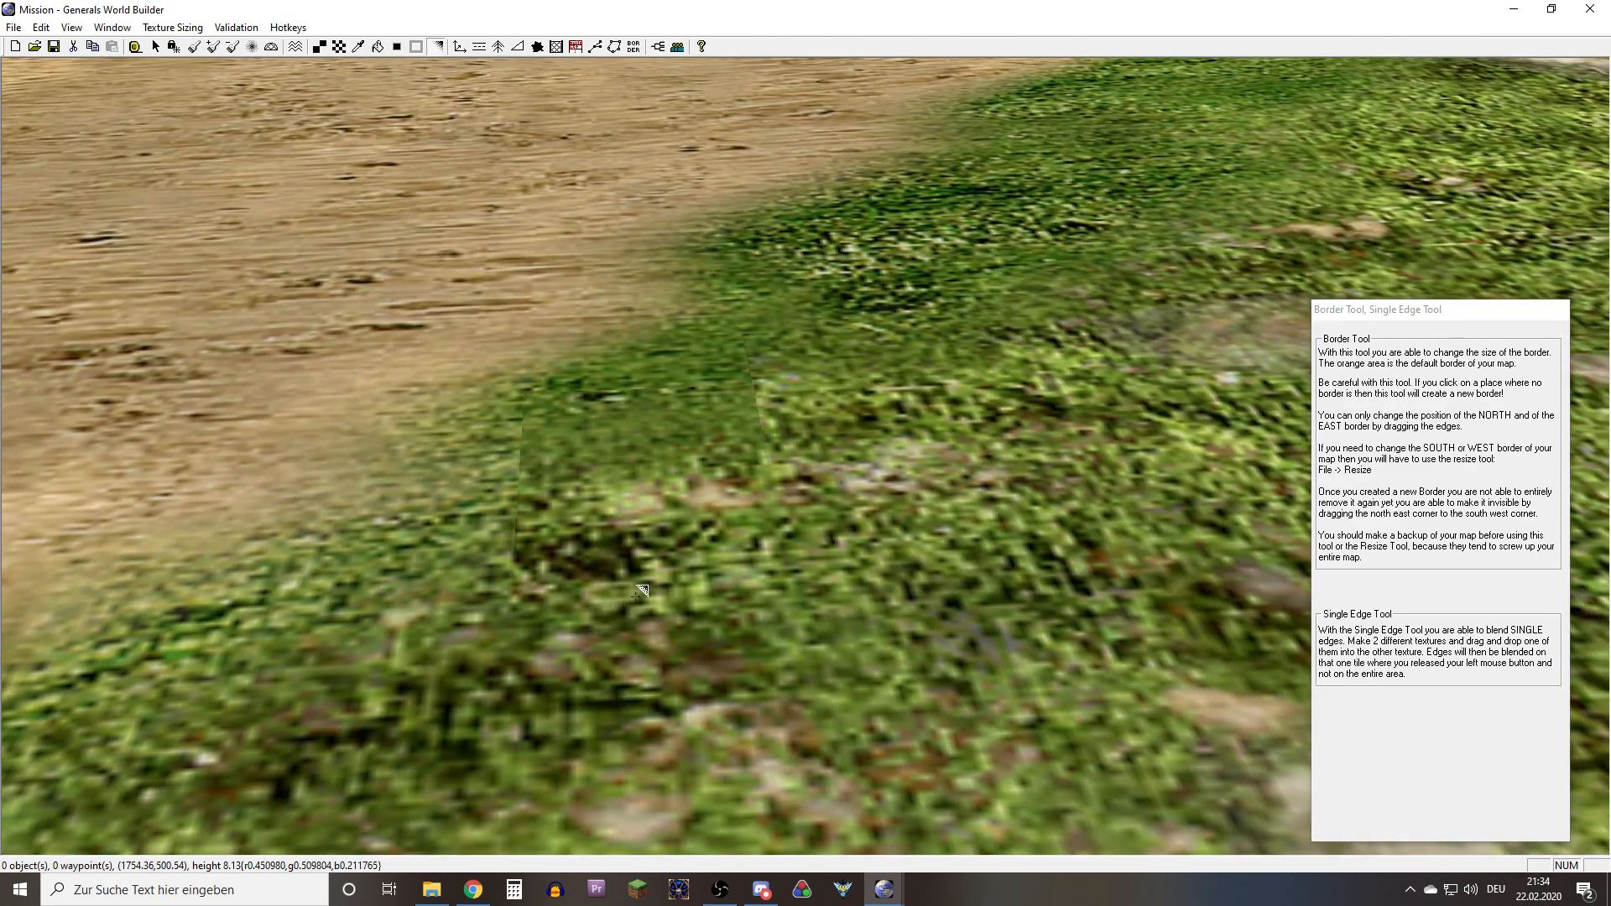
right_drag(622, 518, 599, 579)
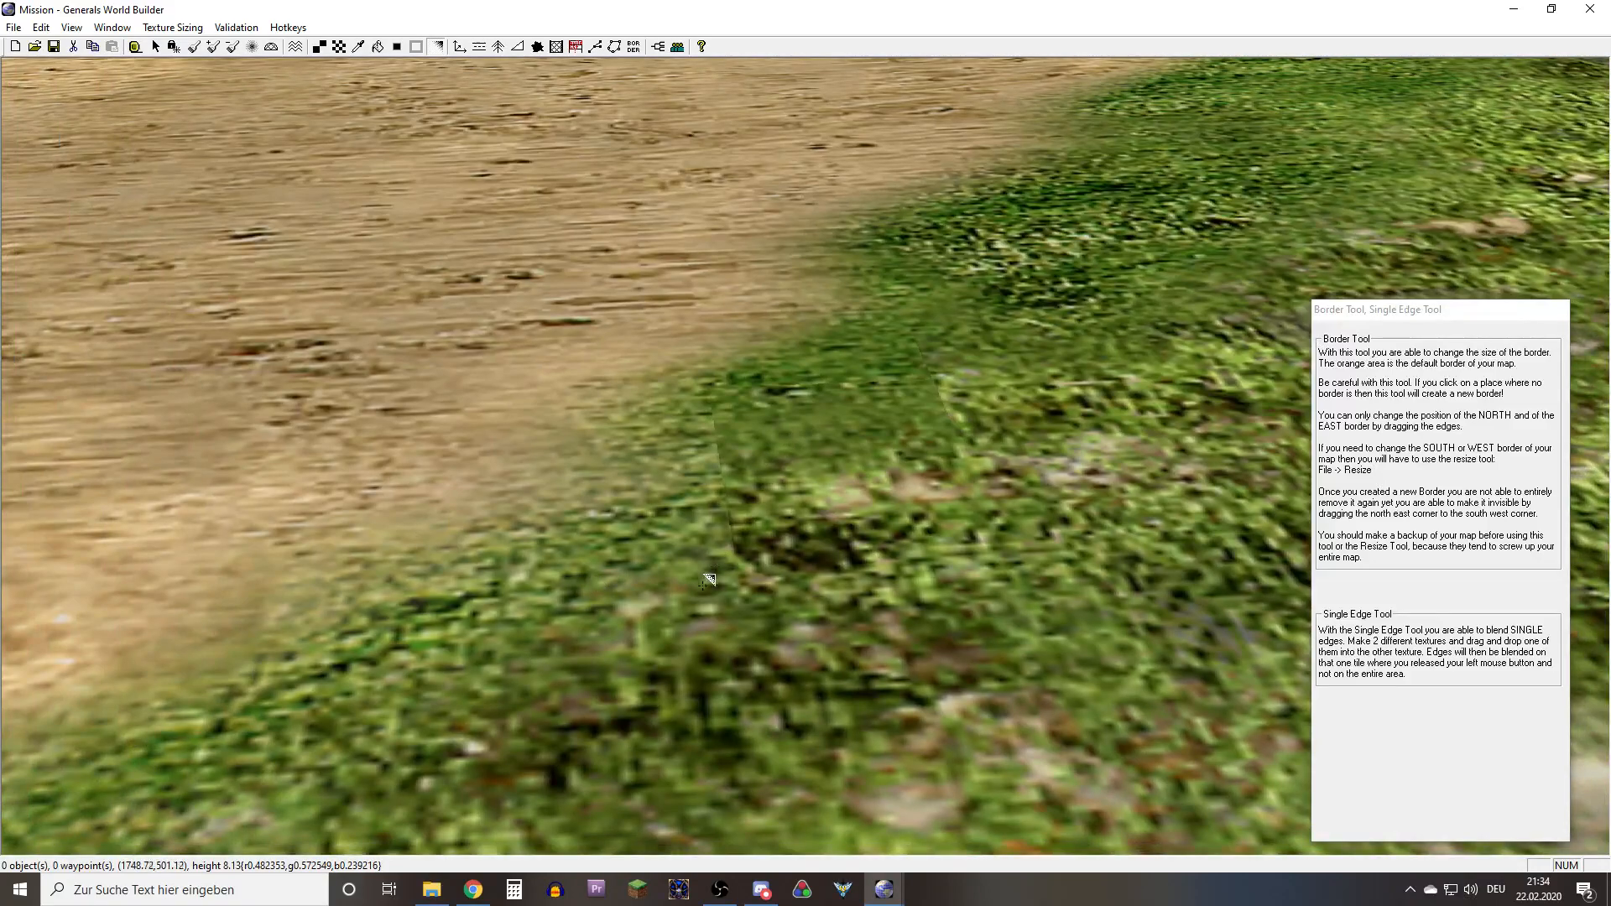
right_drag(707, 579, 642, 554)
scroll(877, 542, down, 4)
middle_drag(876, 542, 701, 472)
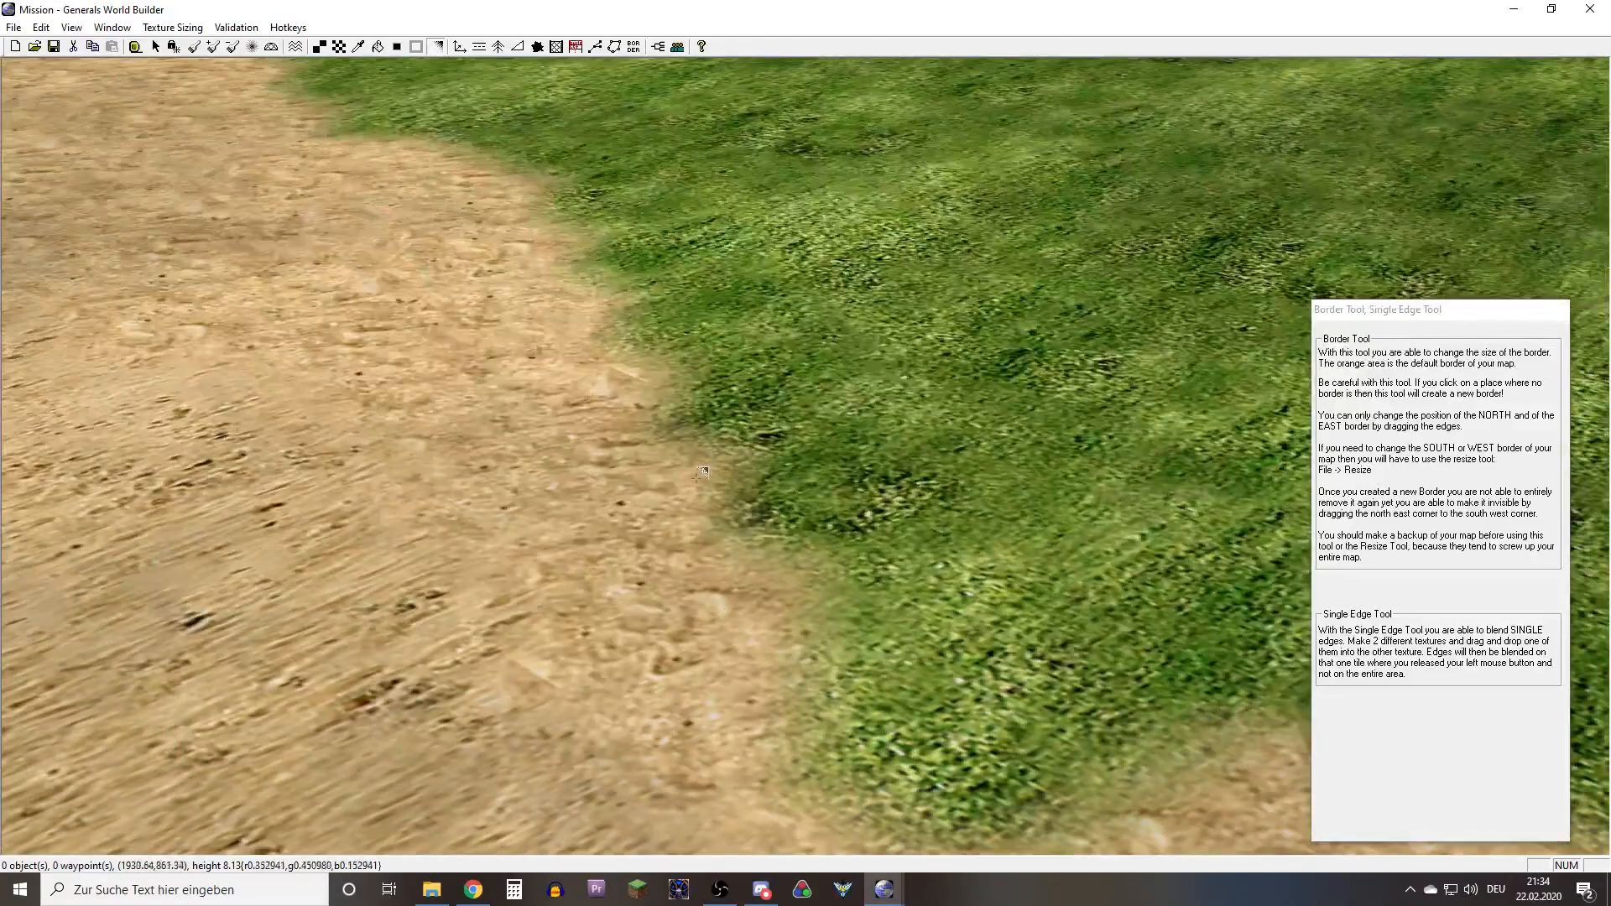
Switch to the [HD] Tournament C v1 map and ready Blend Single Edge at the hard-edged grass cell beside the sand
mouse_move(883, 889)
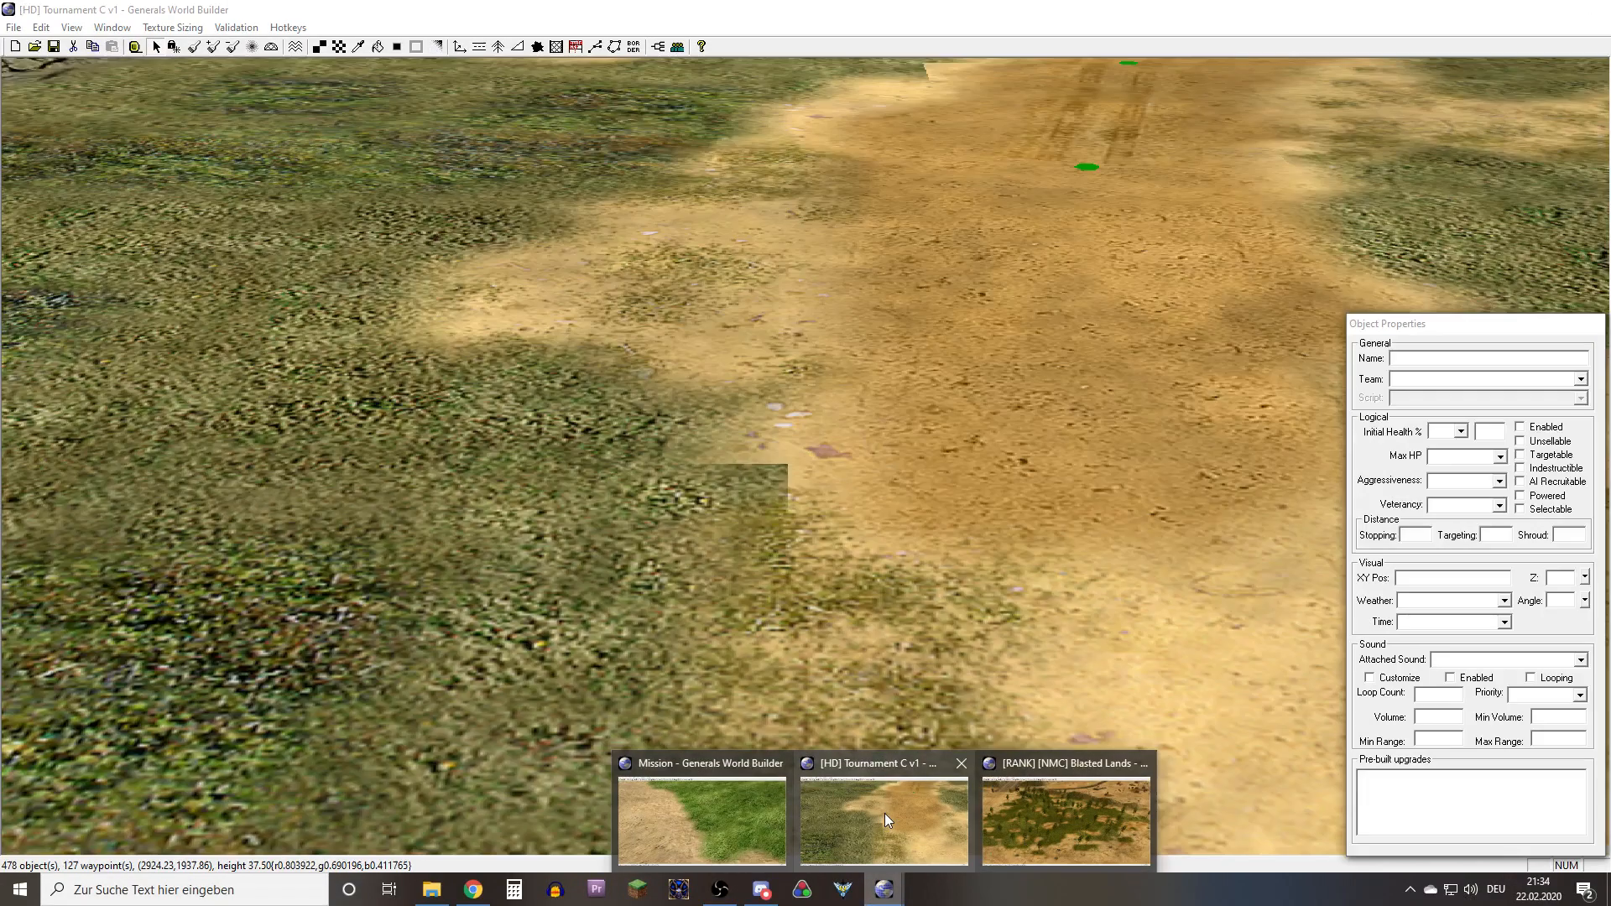
click(884, 813)
right_drag(818, 505, 792, 601)
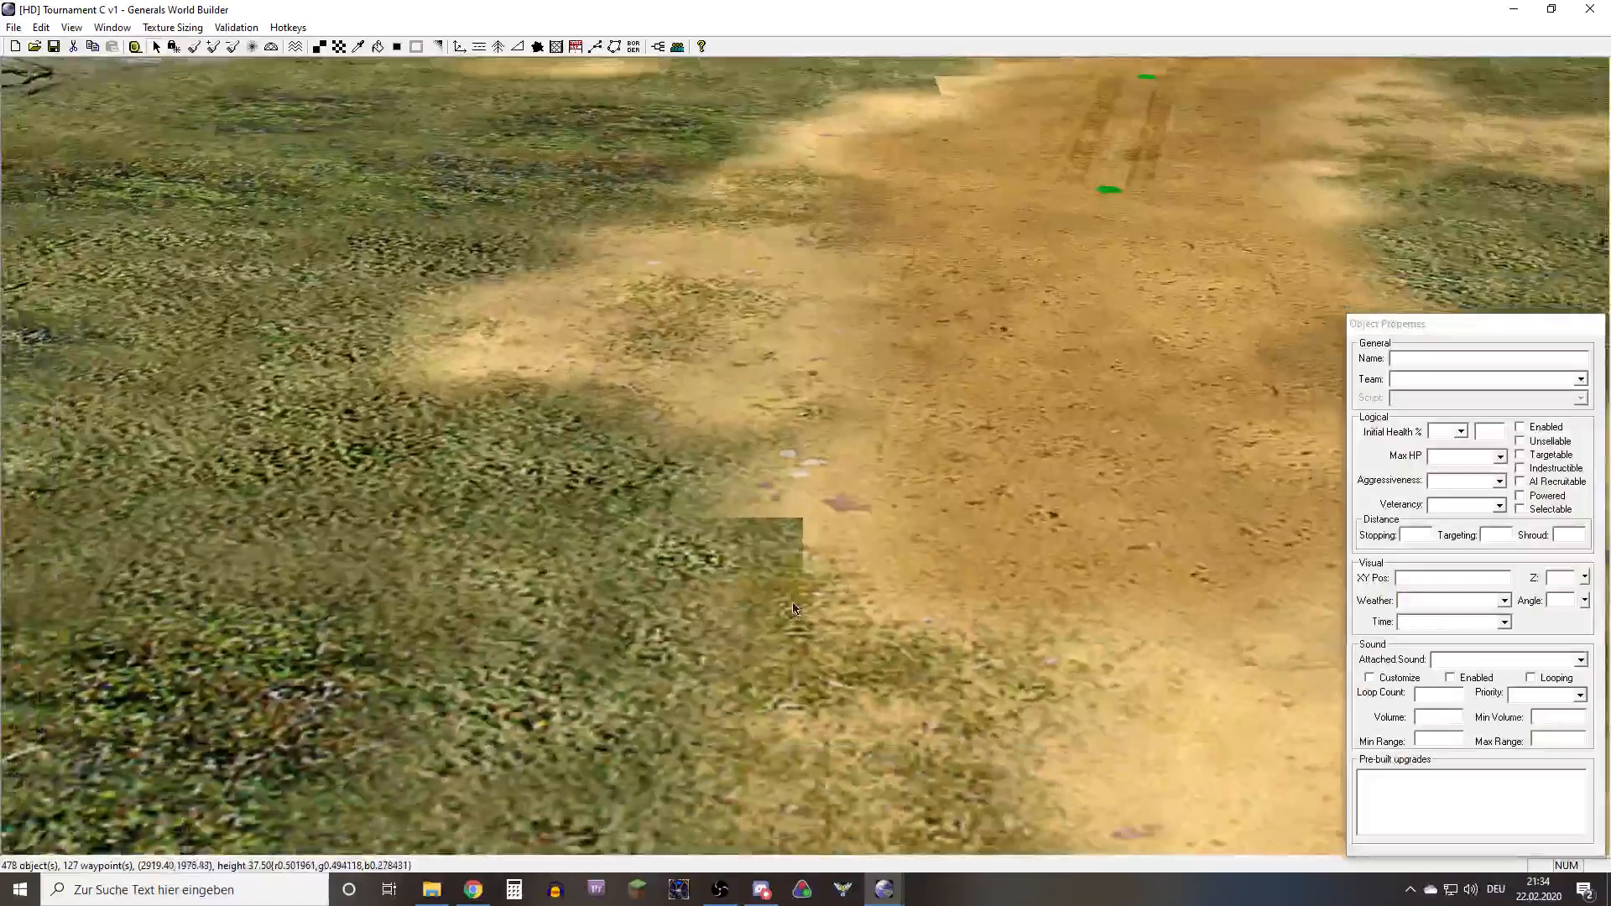
scroll(804, 608, up, 4)
scroll(804, 607, up, 2)
right_drag(742, 349, 720, 202)
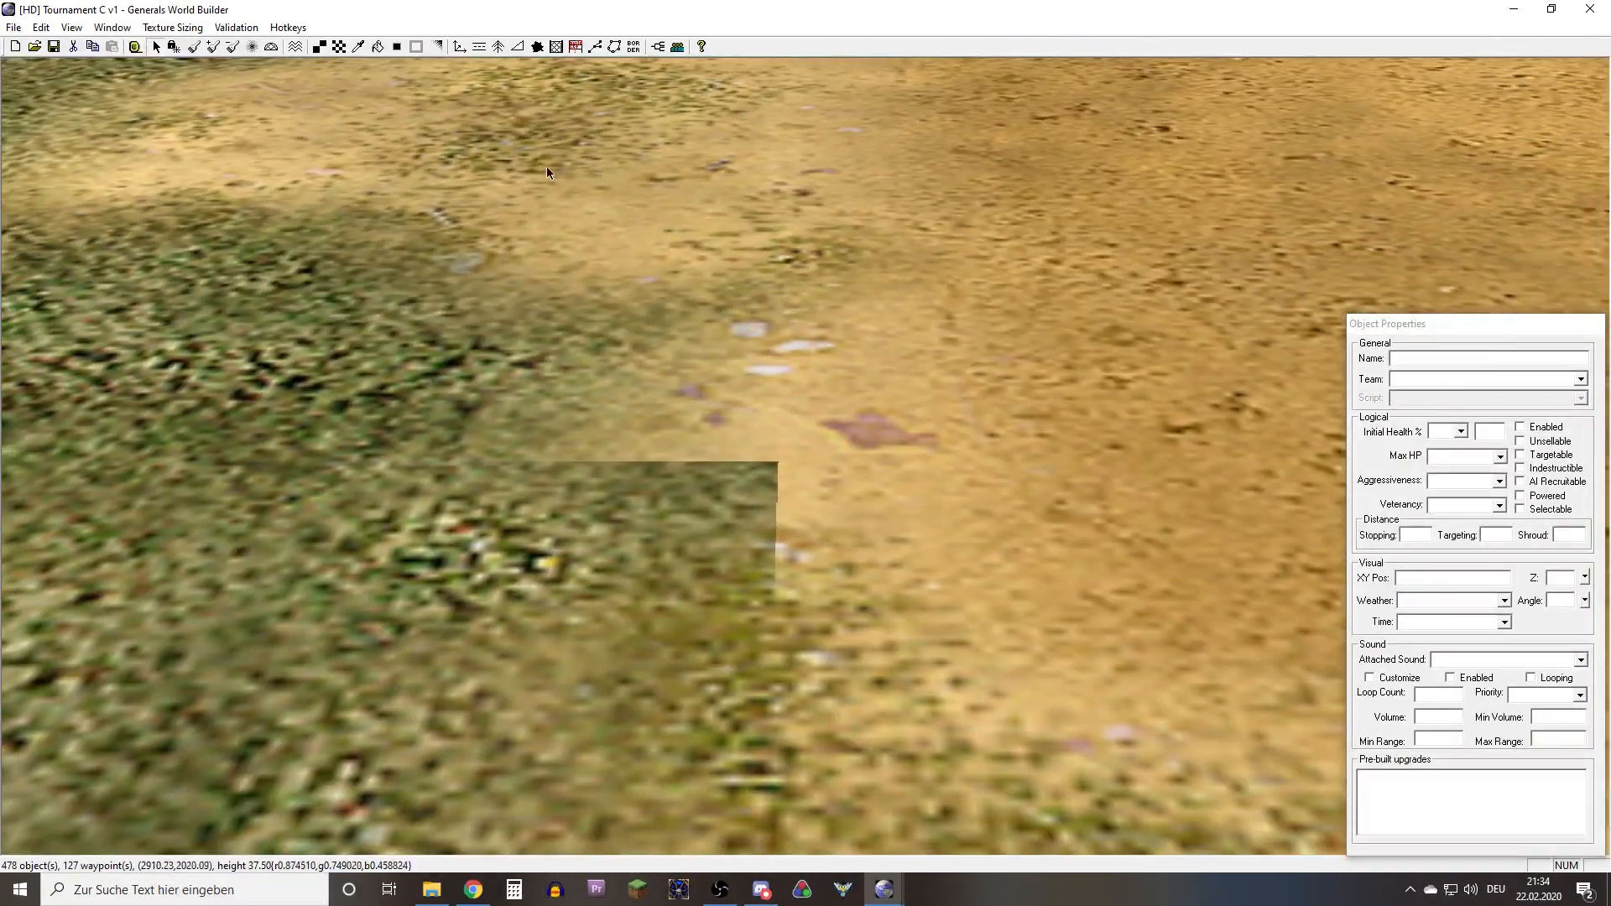
click(437, 52)
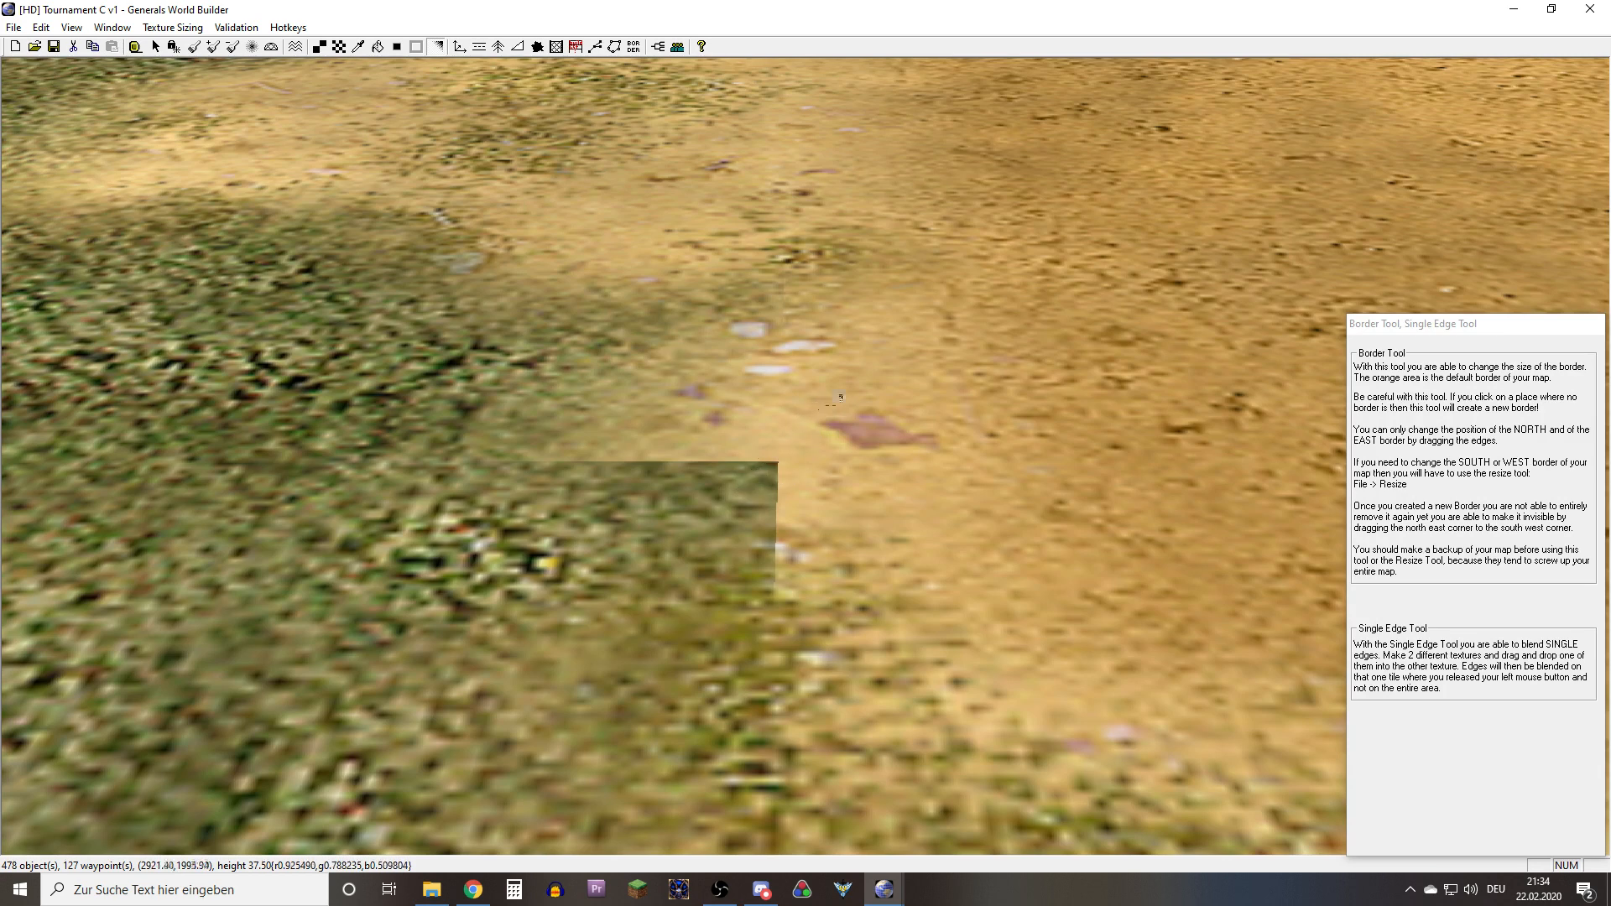
right_drag(831, 406, 782, 560)
scroll(701, 677, up, 5)
scroll(759, 631, down, 5)
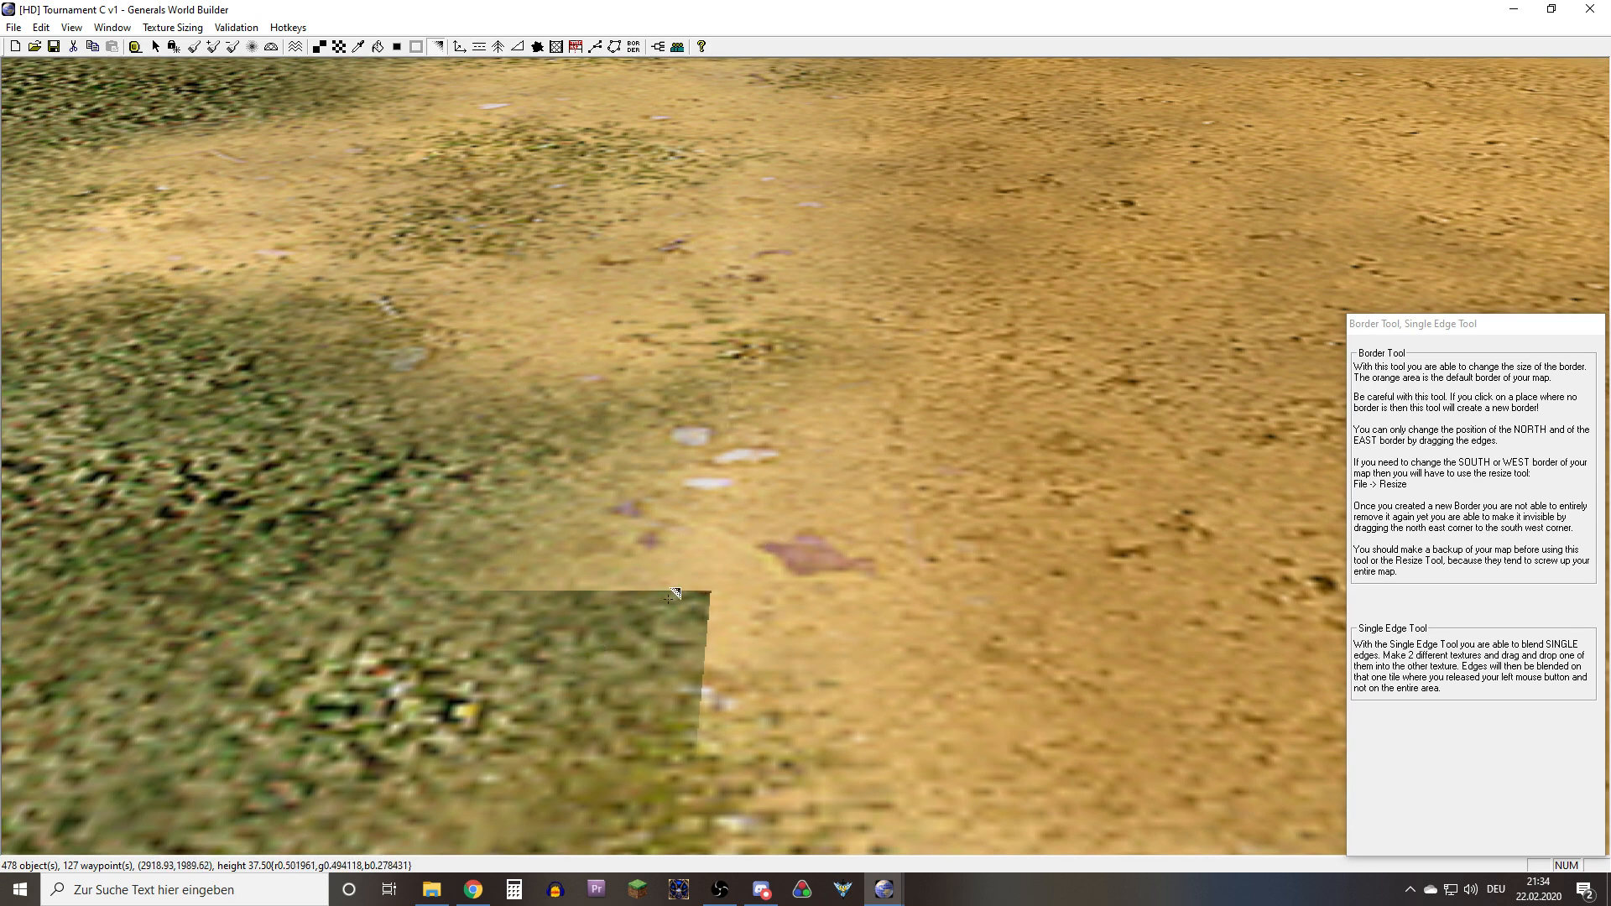
scroll(594, 608, down, 1)
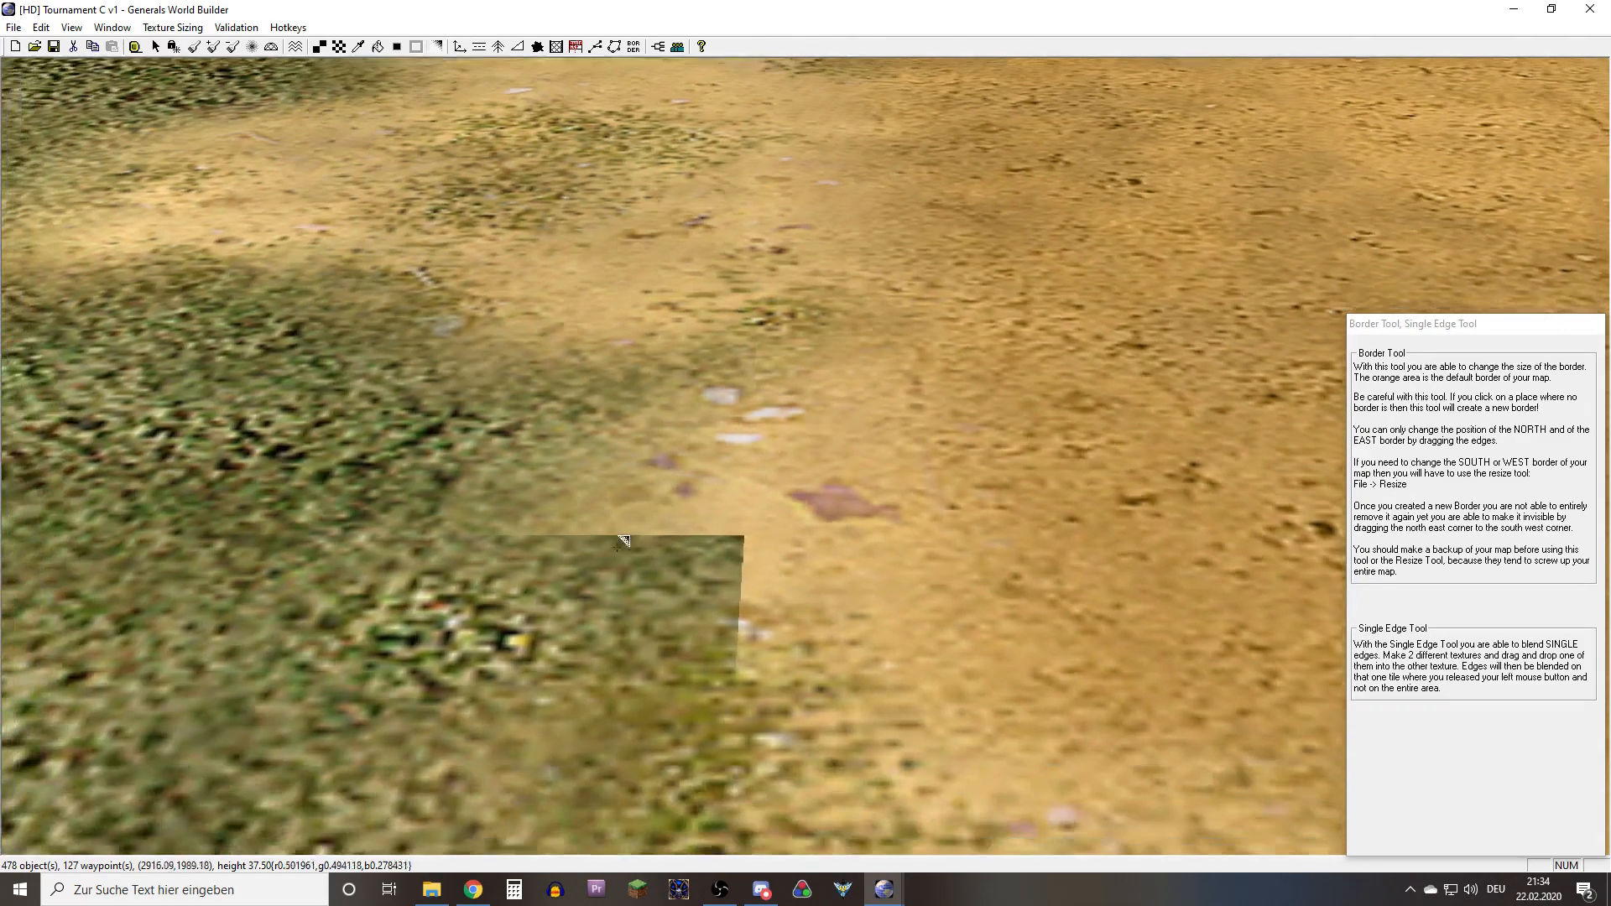
Sample the GrassMediumType21 texture and repaint the hard-edged cell beside the sand with it, ignoring the assertion failures
click(359, 47)
right_drag(710, 537, 554, 583)
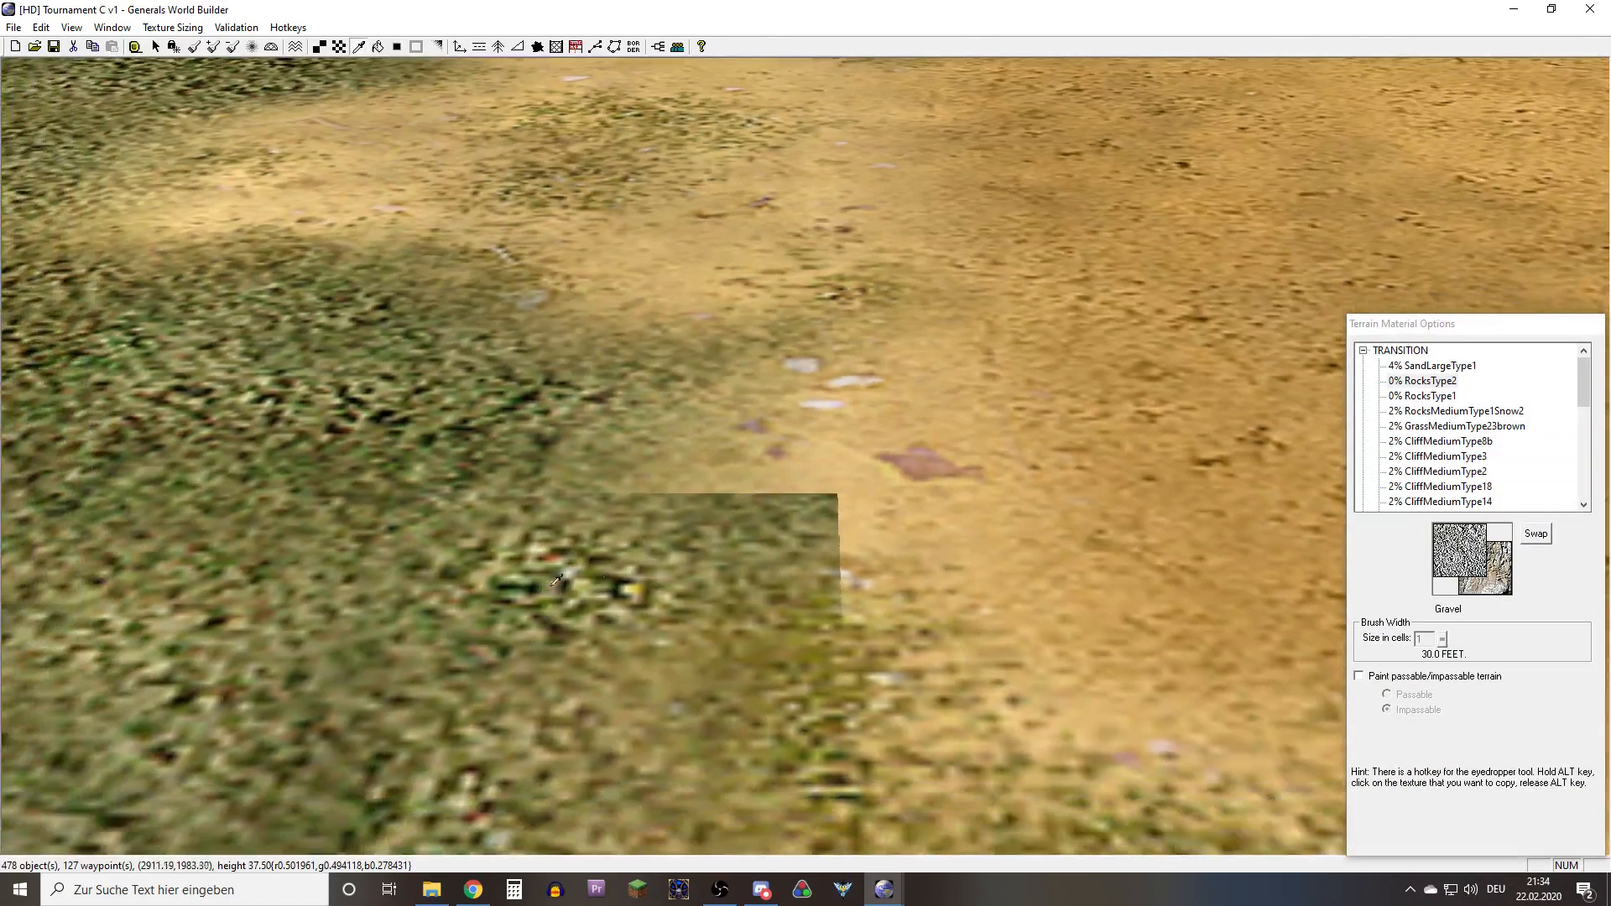
click(791, 538)
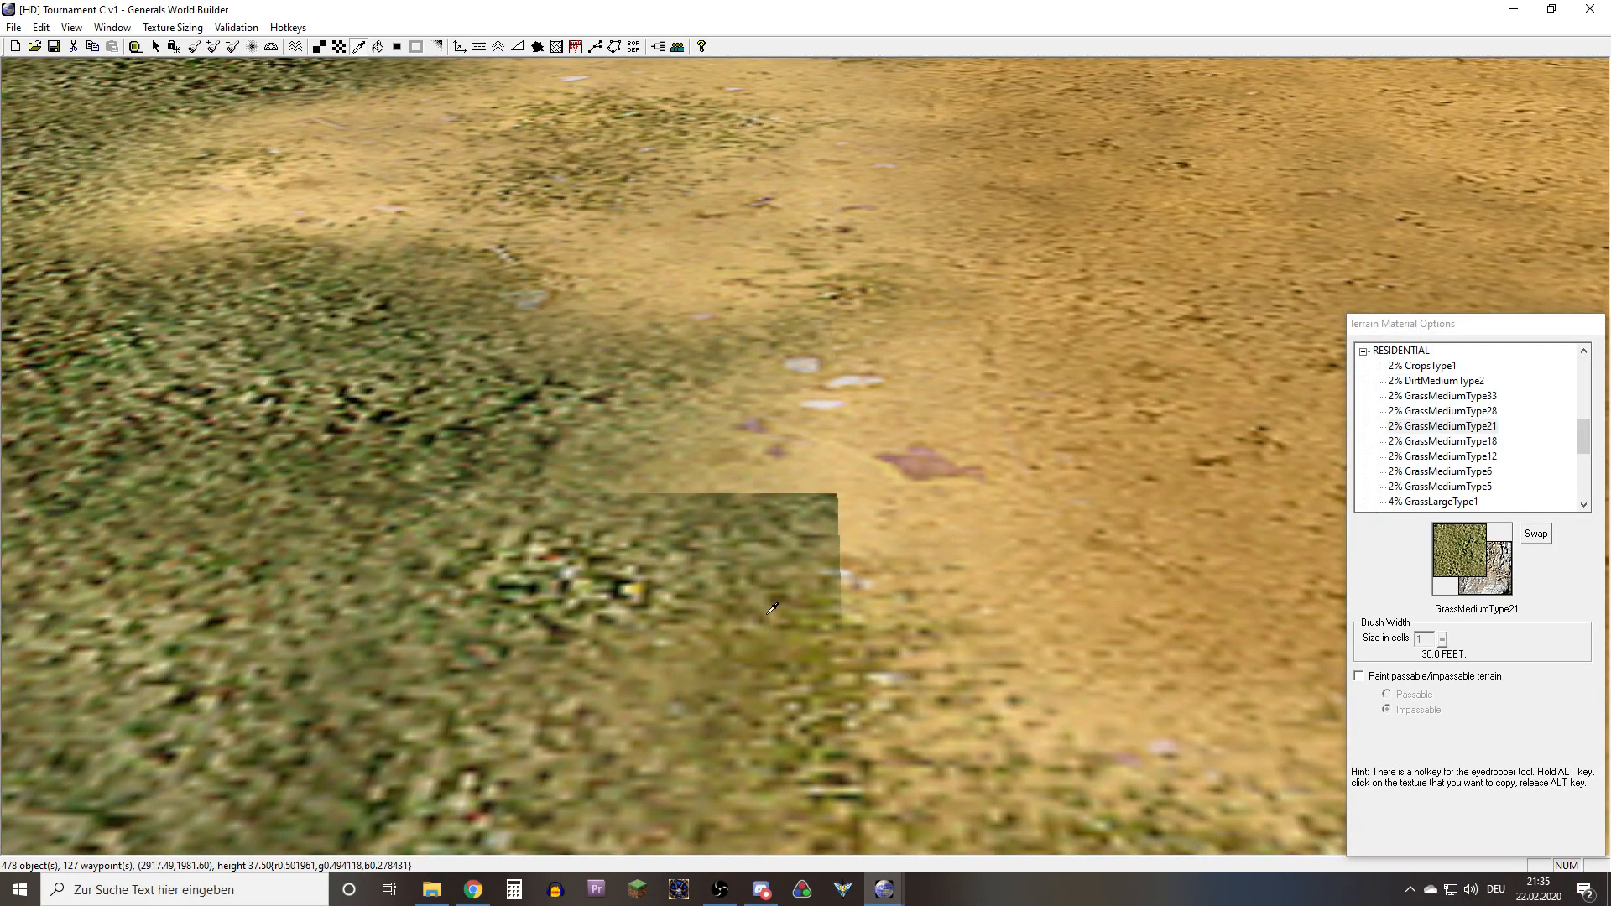
click(320, 48)
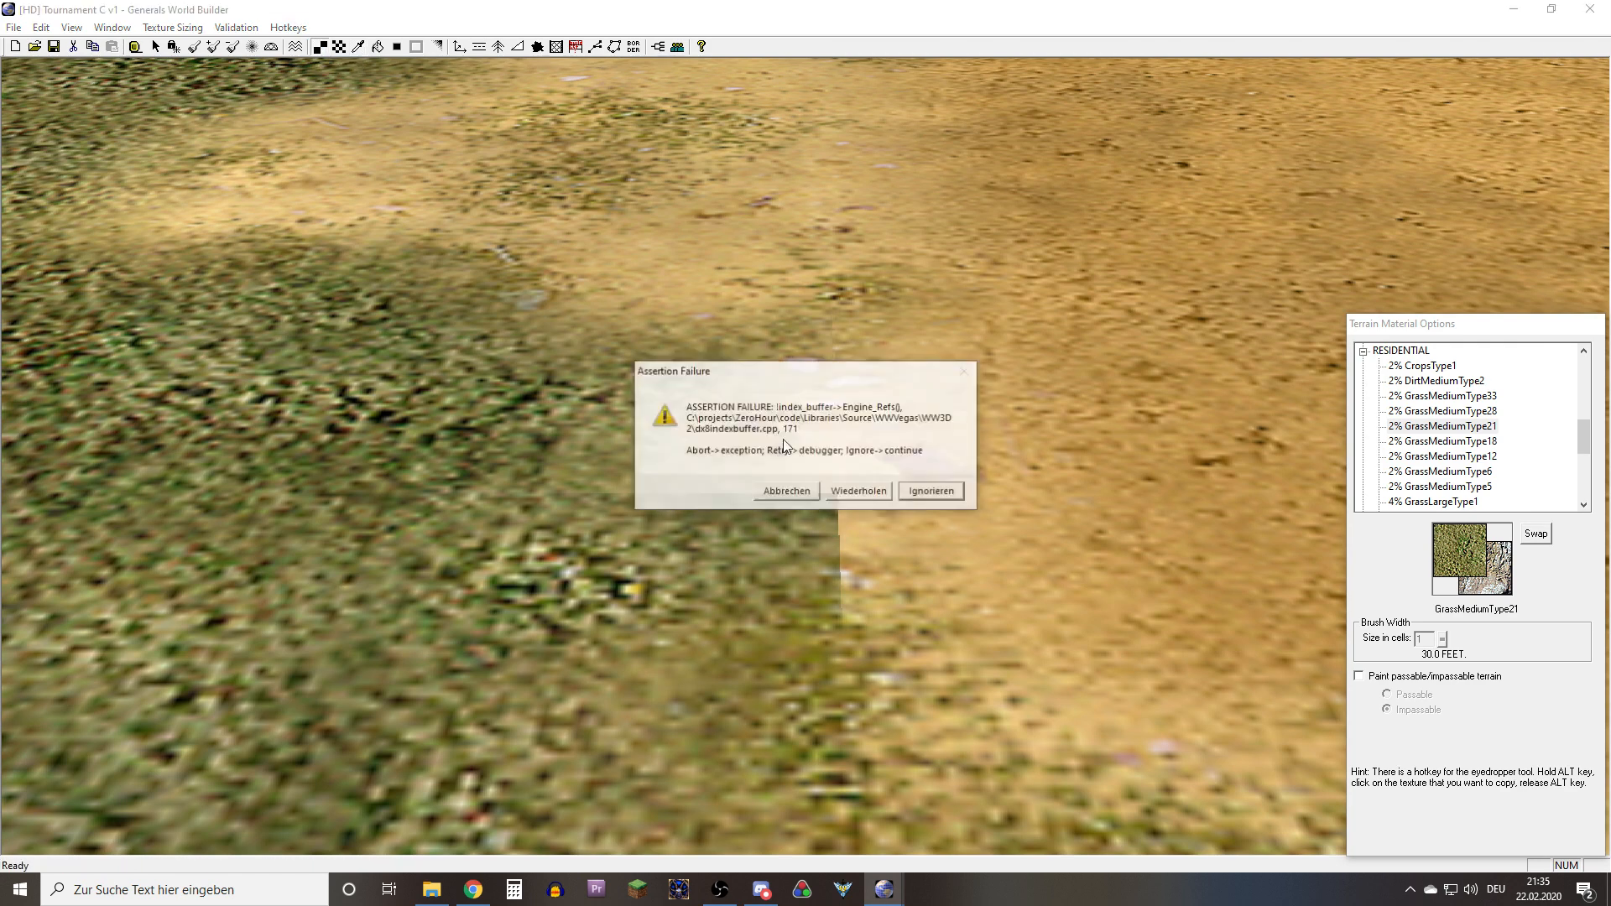
click(932, 492)
click(847, 470)
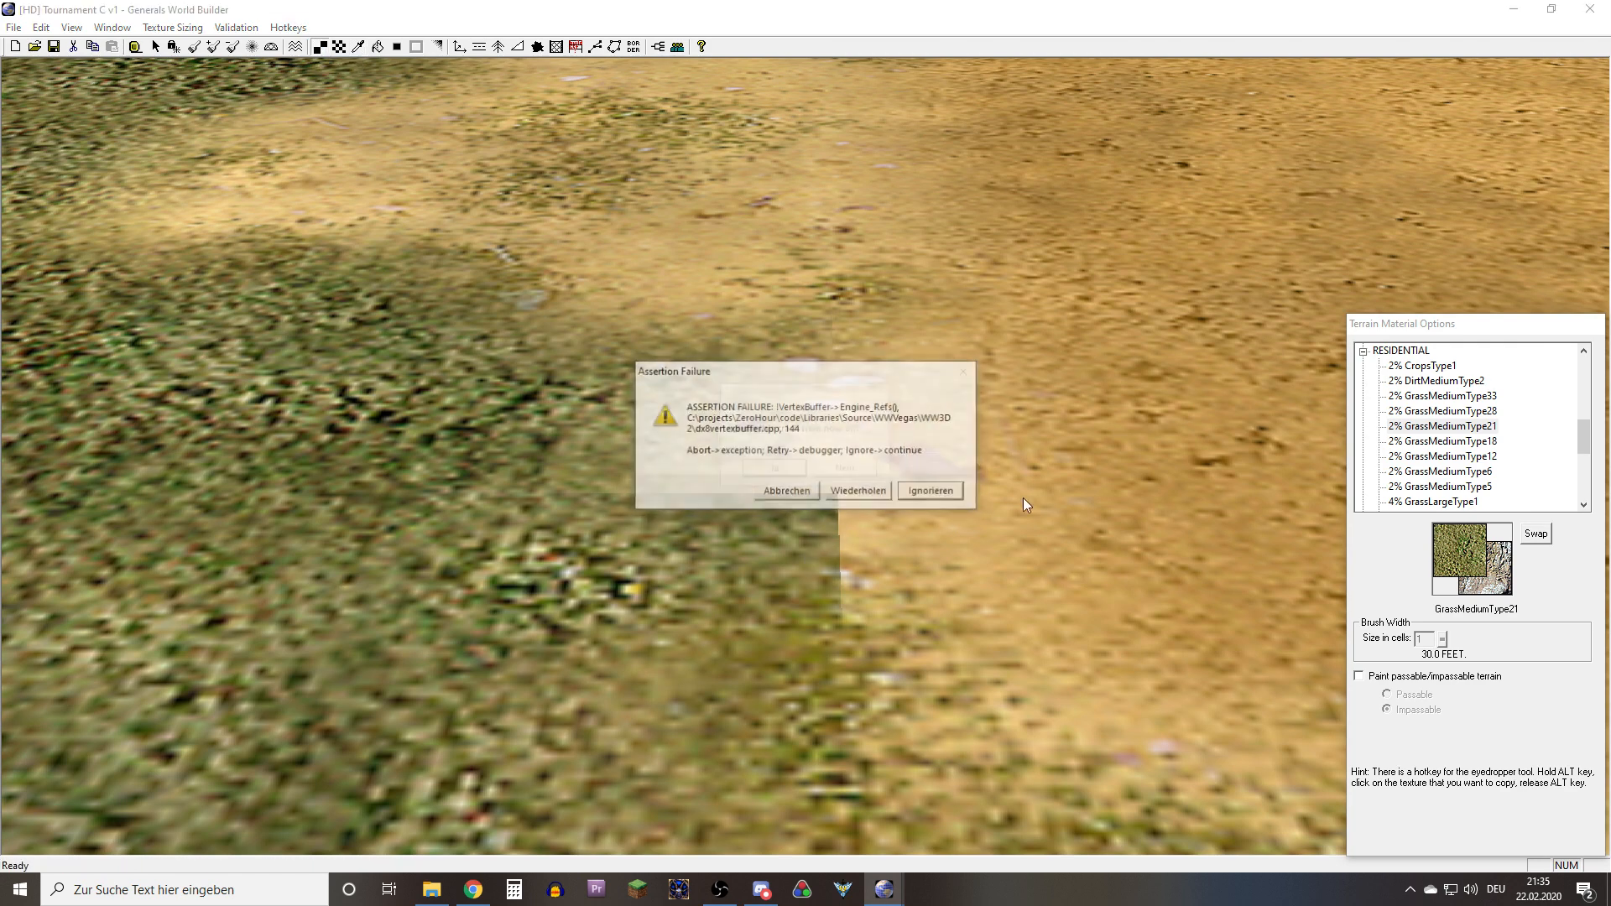
click(932, 492)
click(768, 473)
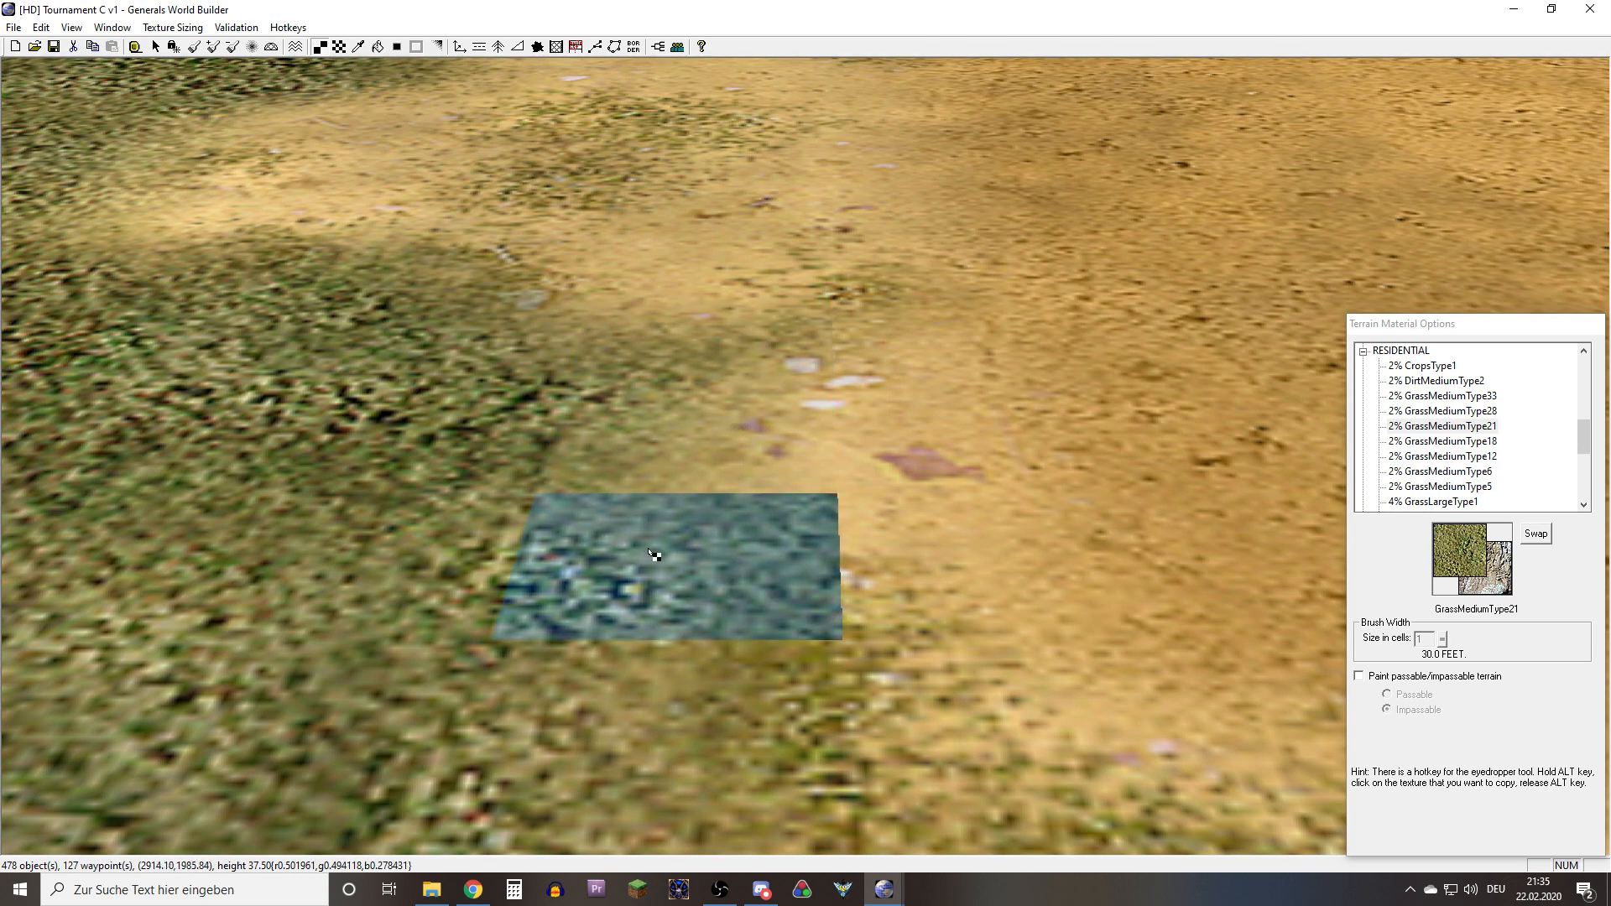
right_drag(613, 519, 641, 536)
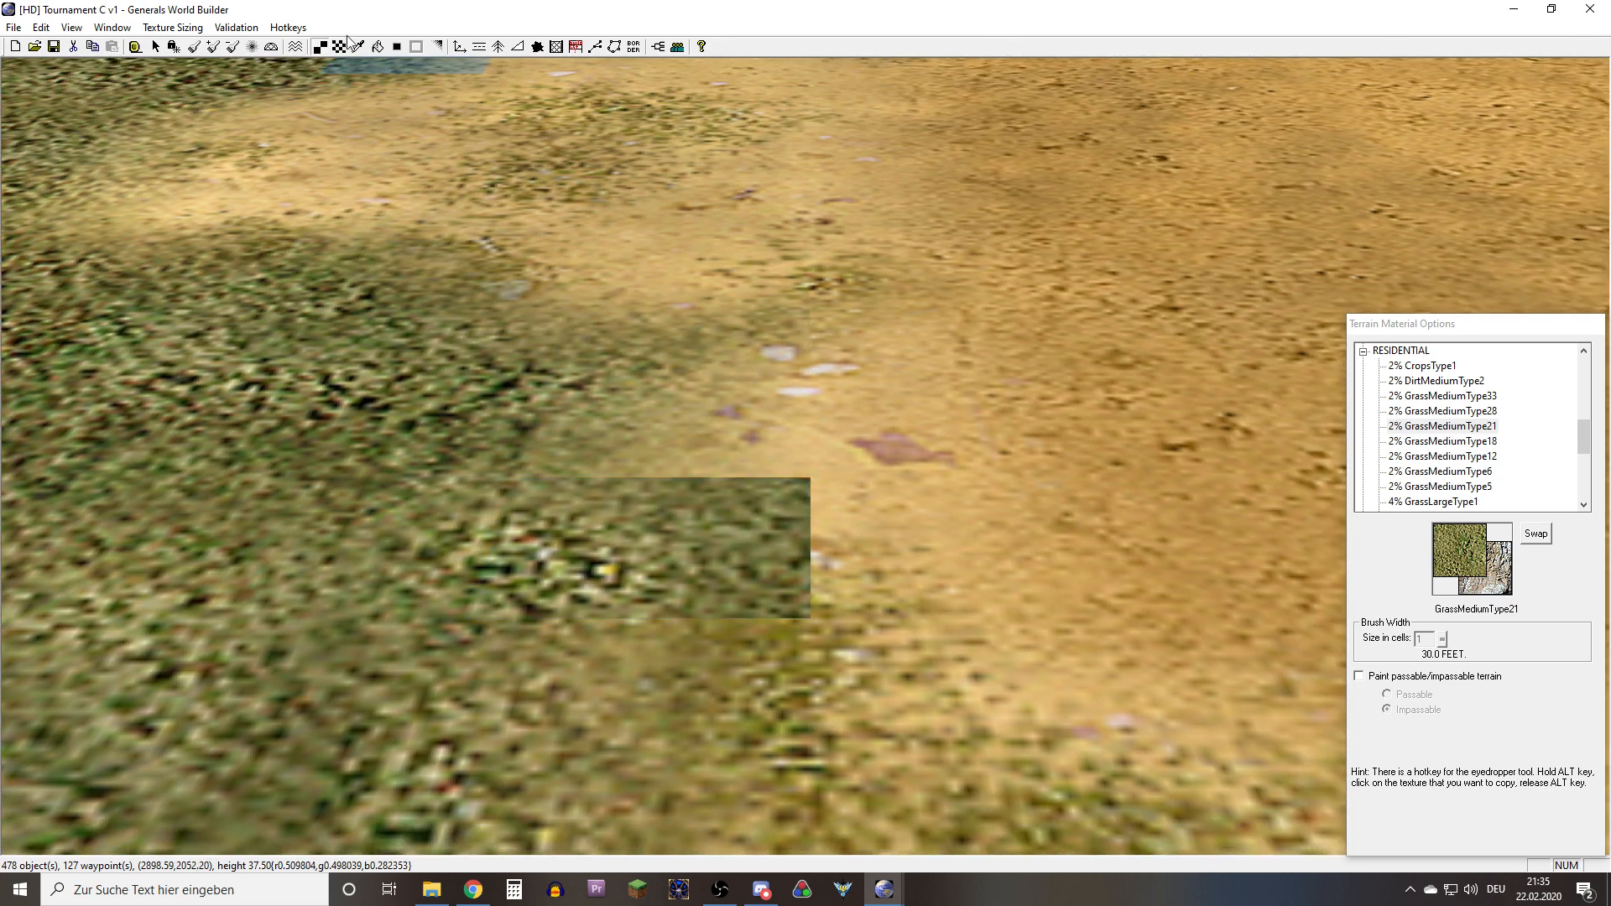
Try Blend Single Edge from the sand into the repainted grass cell, undoing the attempts
click(432, 47)
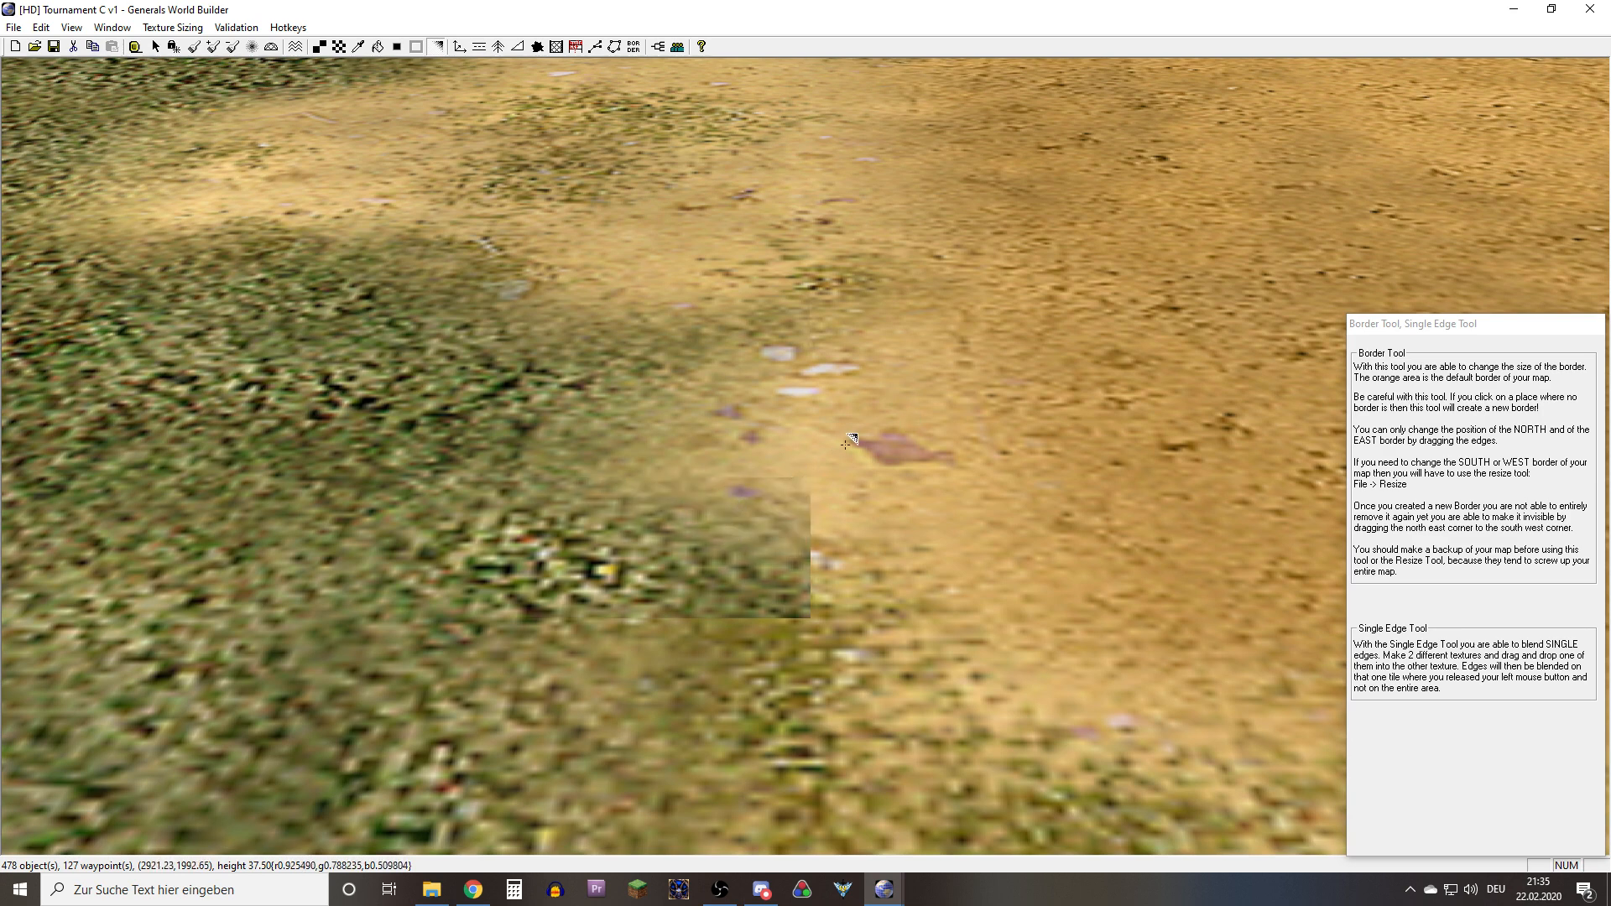
right_drag(660, 588, 638, 567)
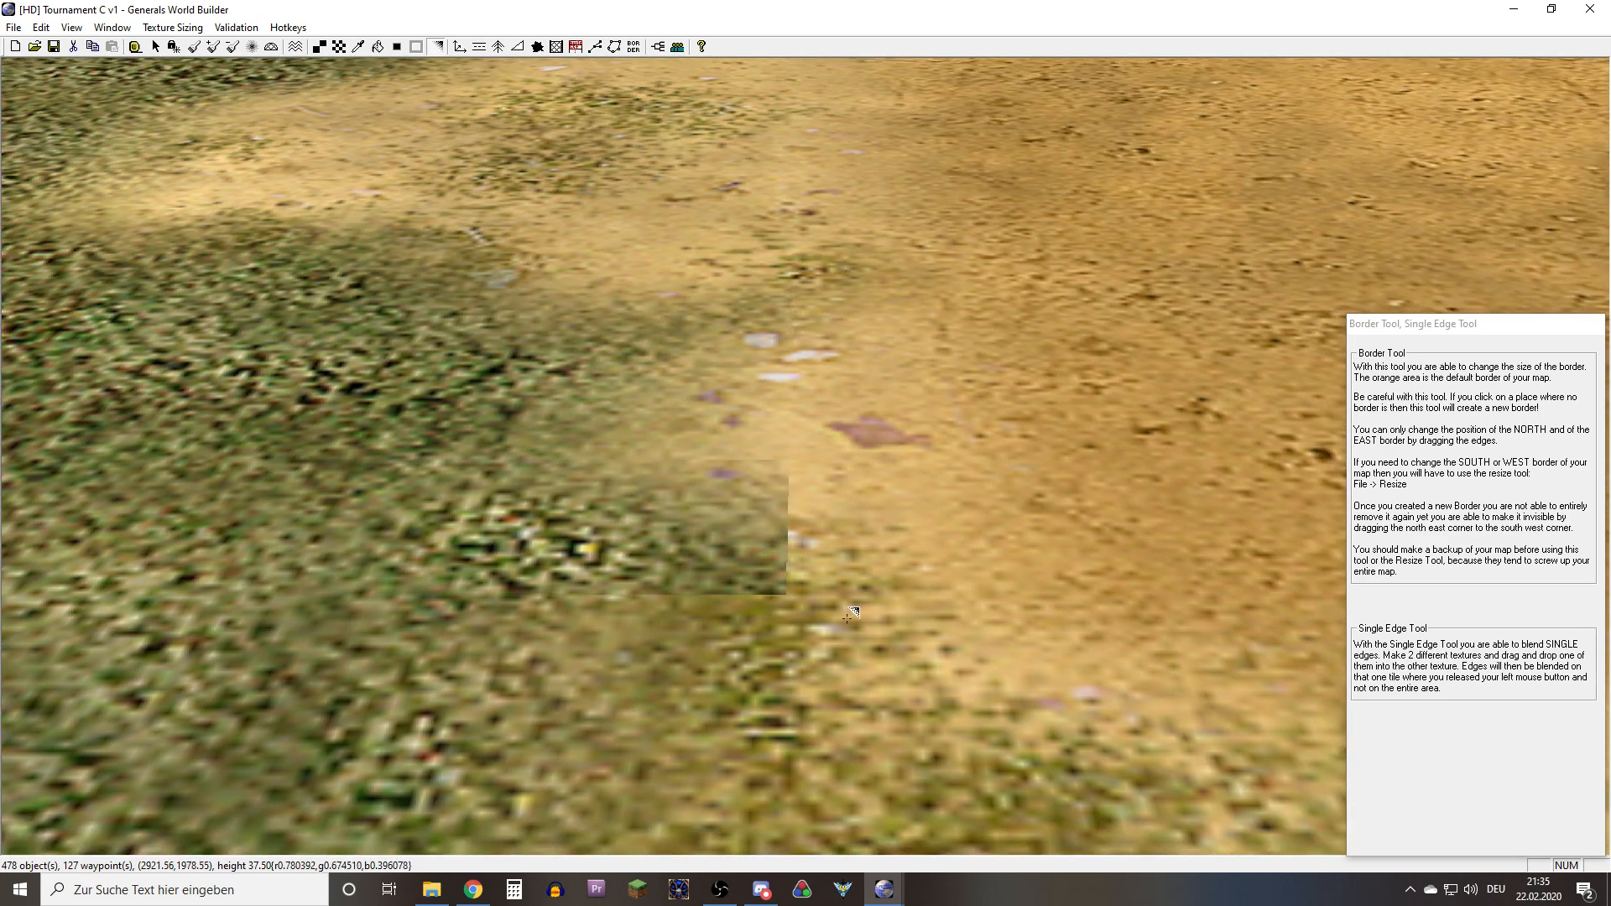
click(712, 516)
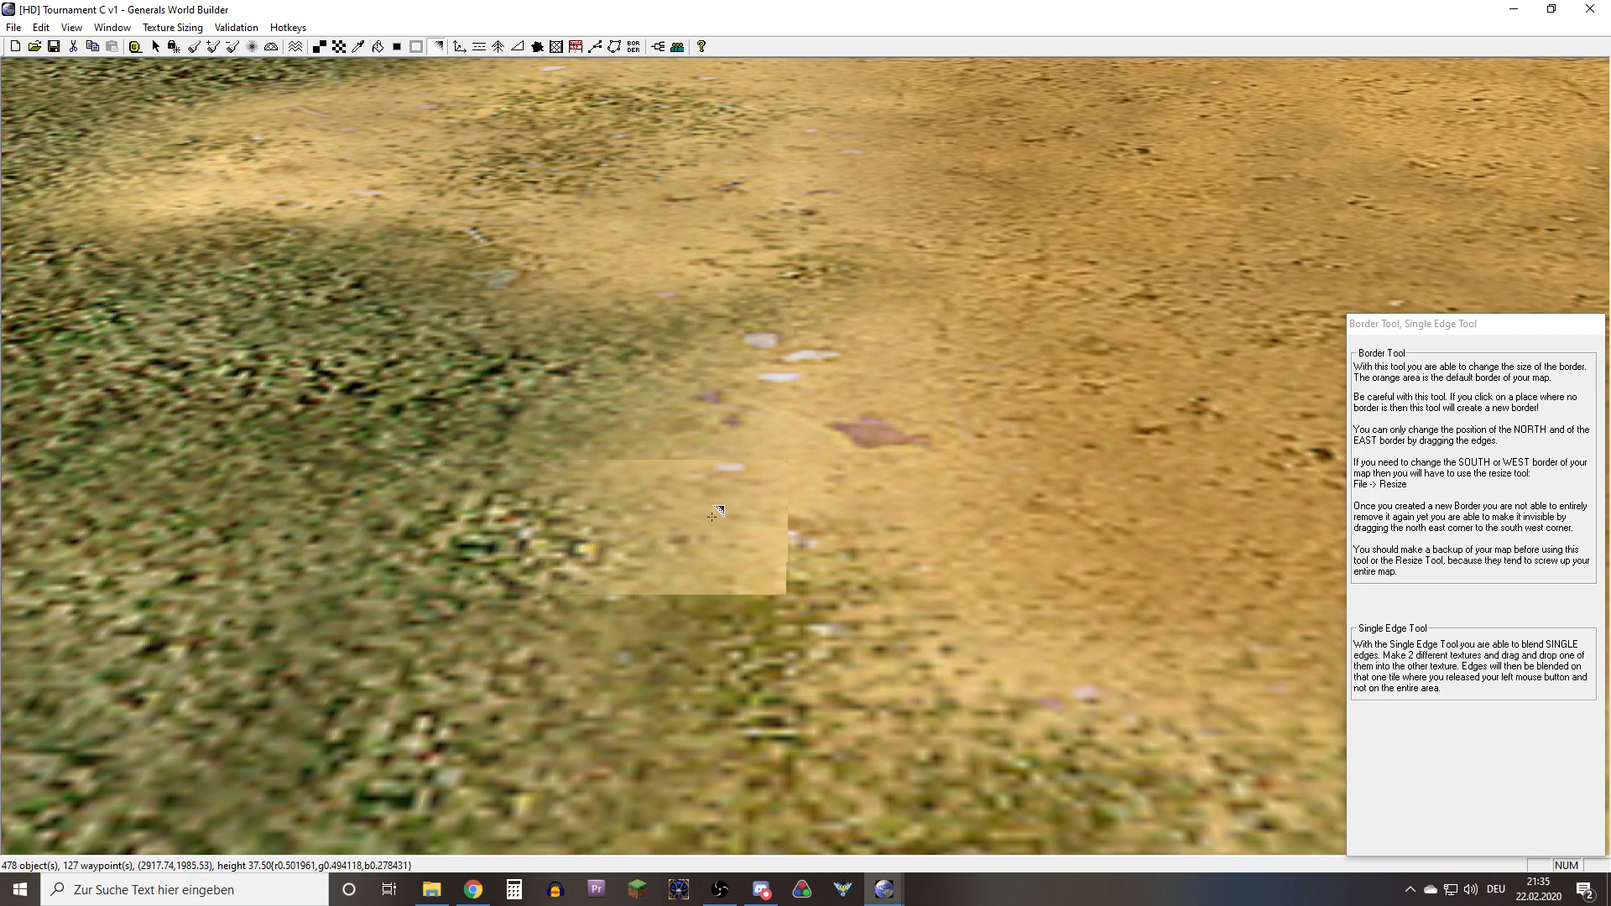
key(ctrl+z)
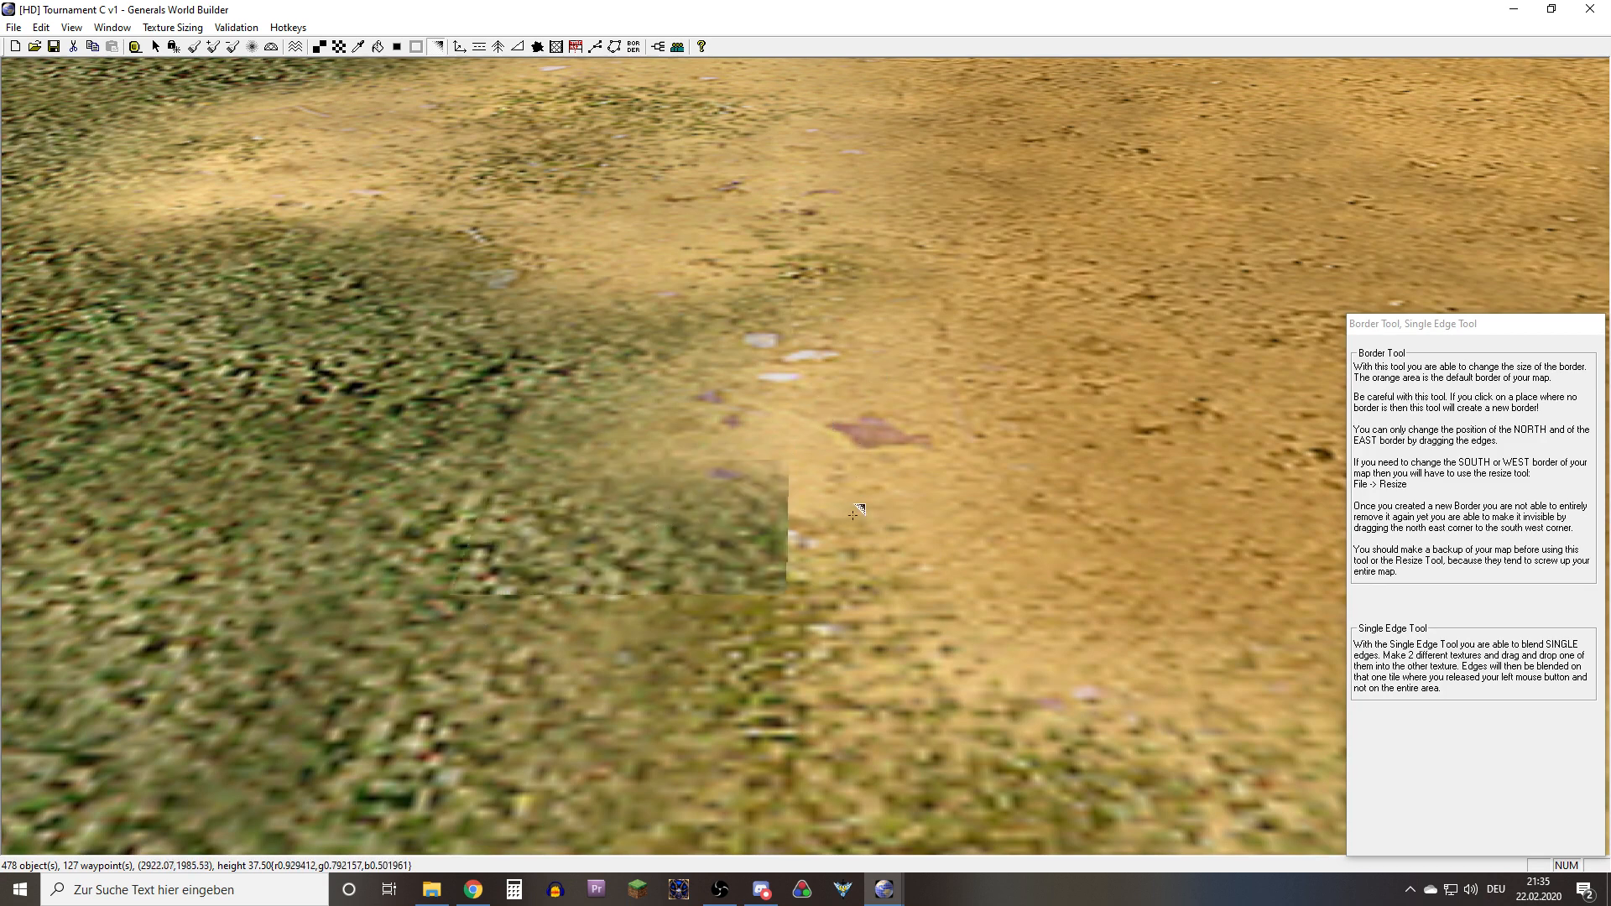
click(688, 501)
key(ctrl+z)
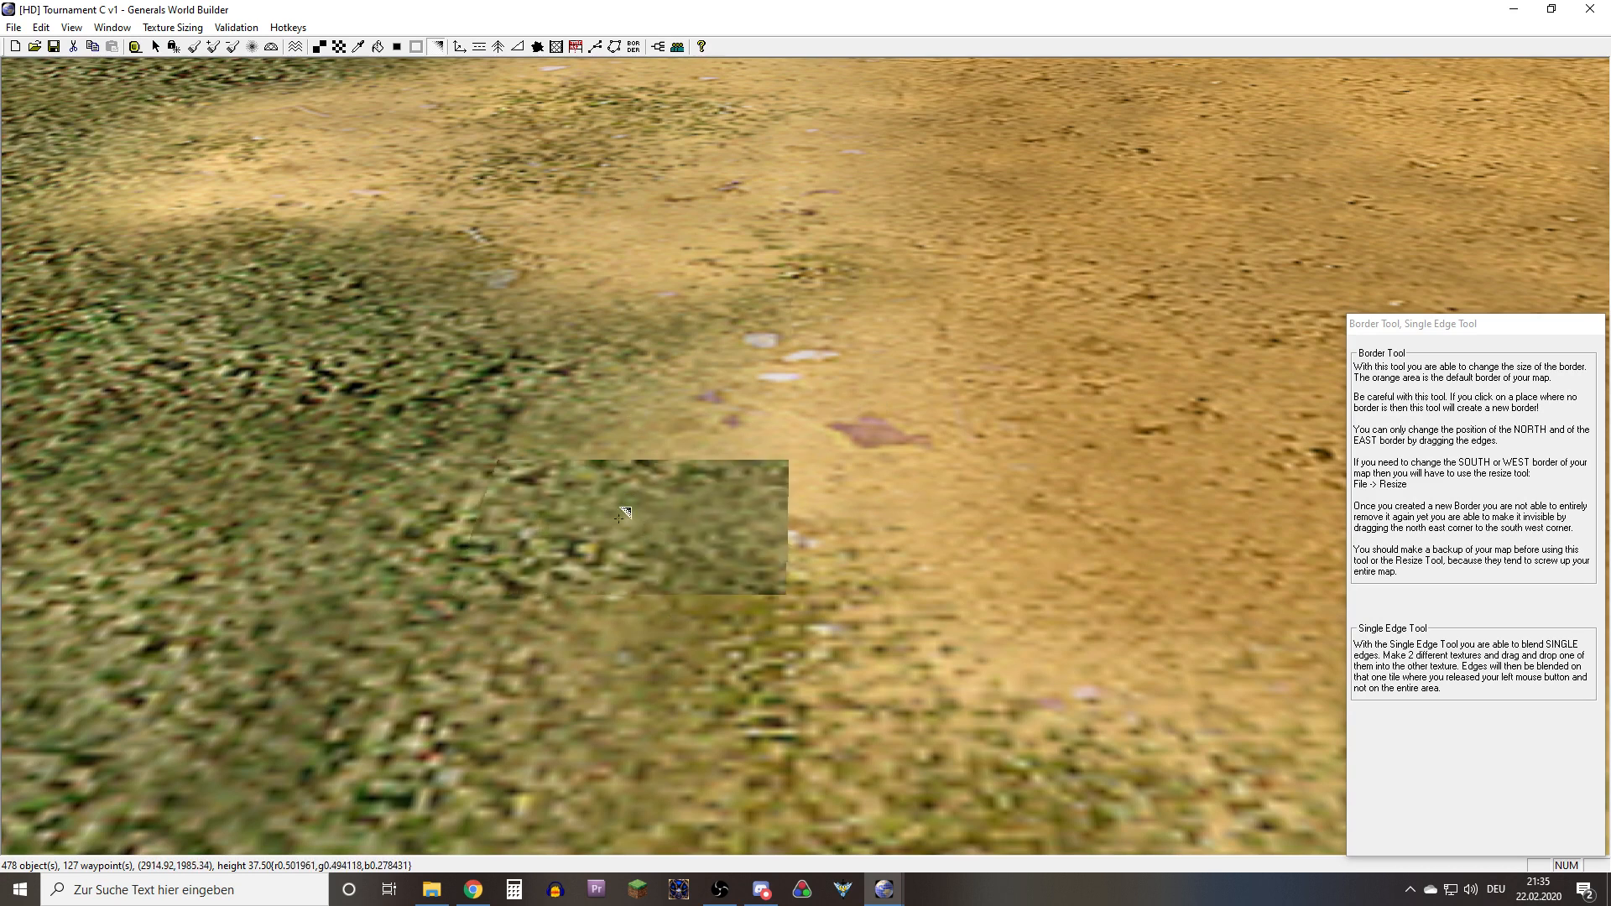
key(ctrl+z)
Retry single-edge blends from the adjoining sand and grass cells into the hard-edged grass cell and compare the seams
drag(738, 630, 716, 528)
scroll(725, 520, down, 6)
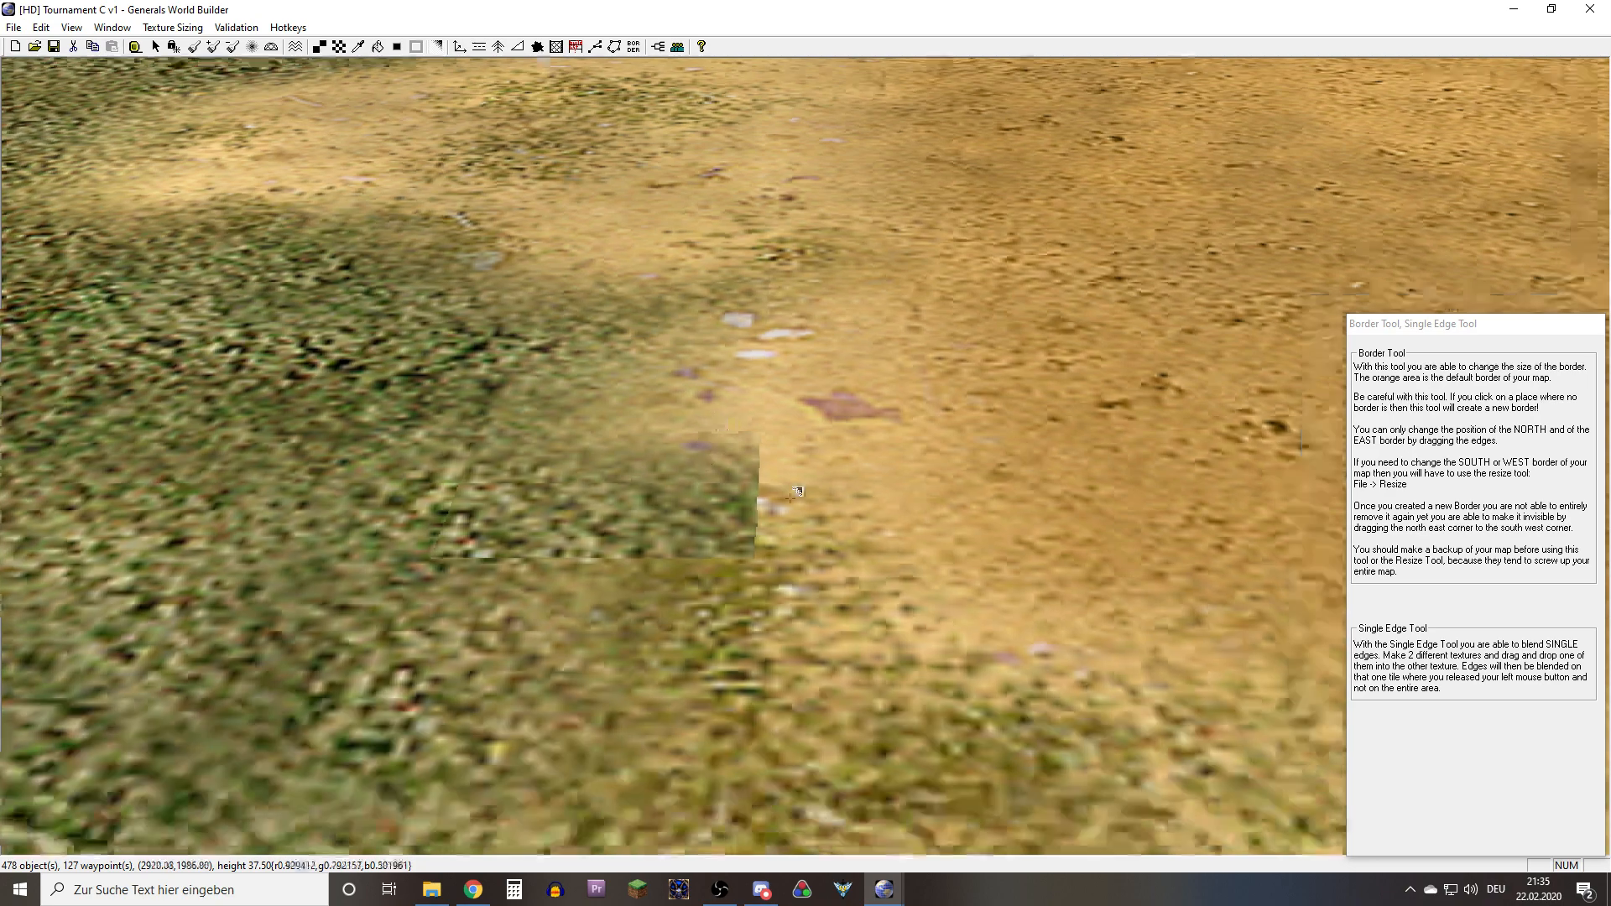
right_drag(725, 520, 688, 544)
middle_drag(688, 544, 817, 509)
drag(893, 493, 843, 463)
middle_drag(873, 524, 678, 596)
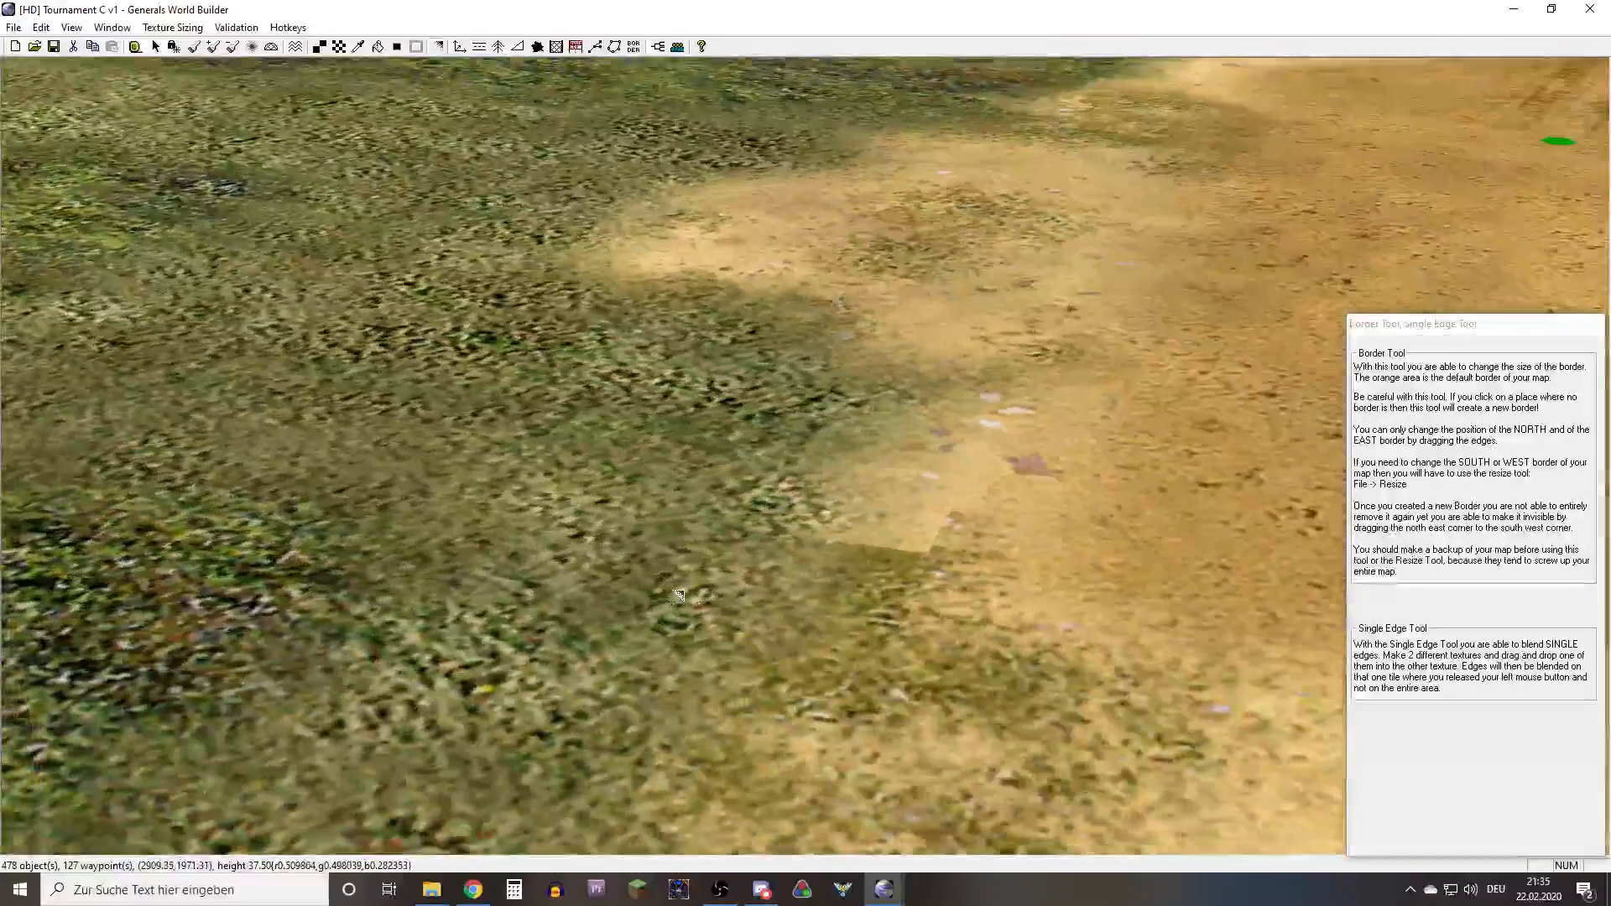
right_drag(678, 596, 887, 542)
Sample the light sand and paint it over the hard-edged cell and its neighbours along the grass border
key(alt)
alt+click(988, 497)
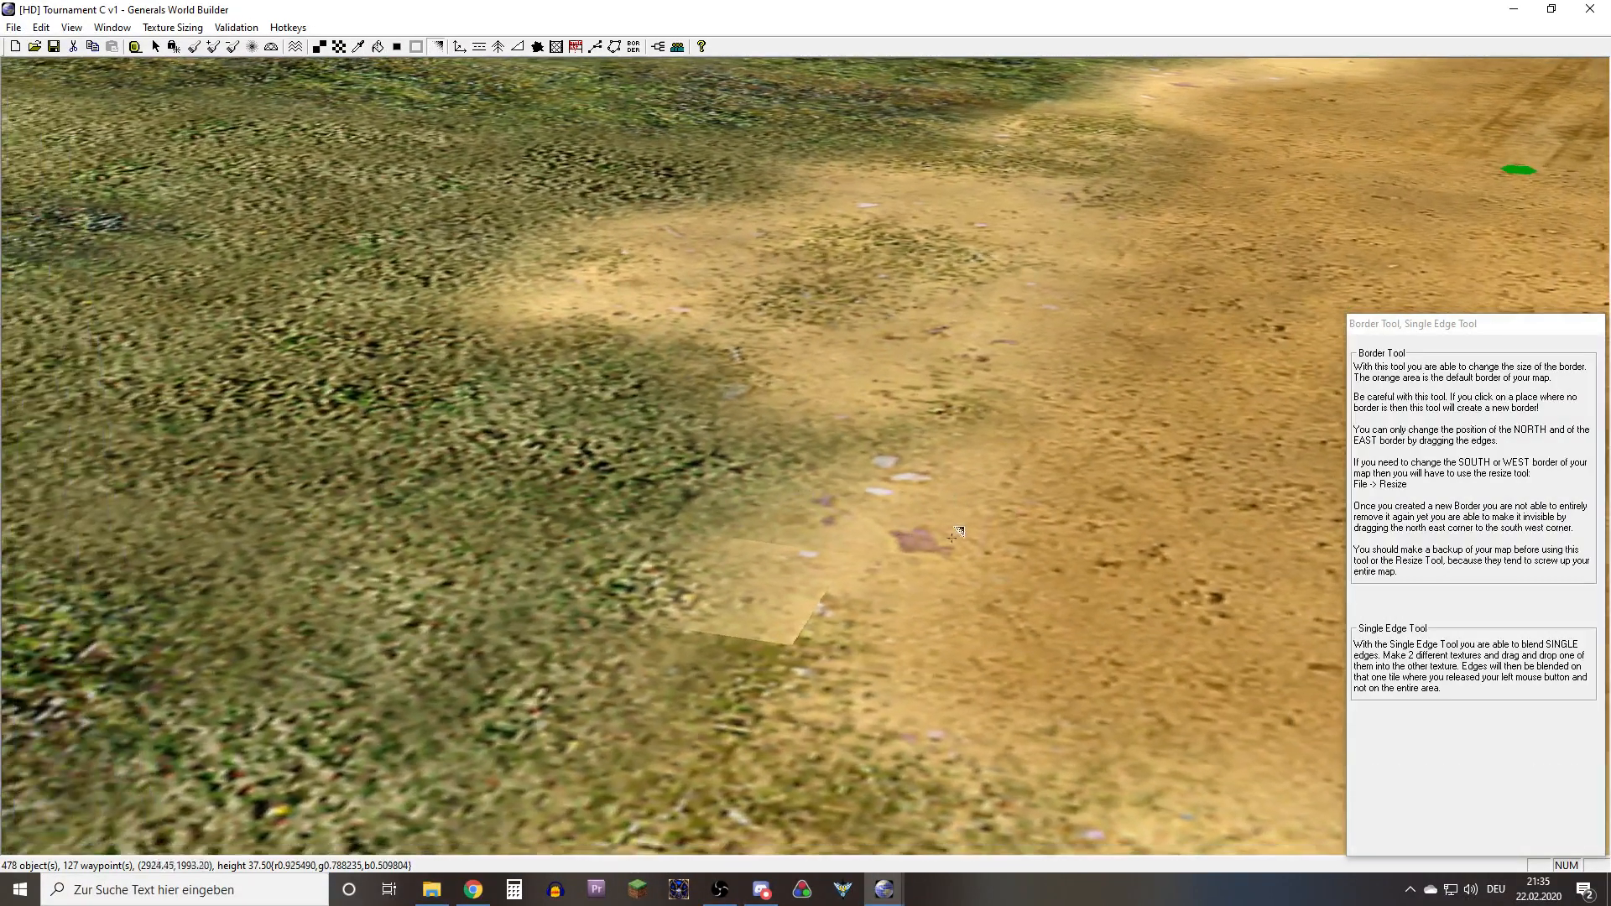
key(a)
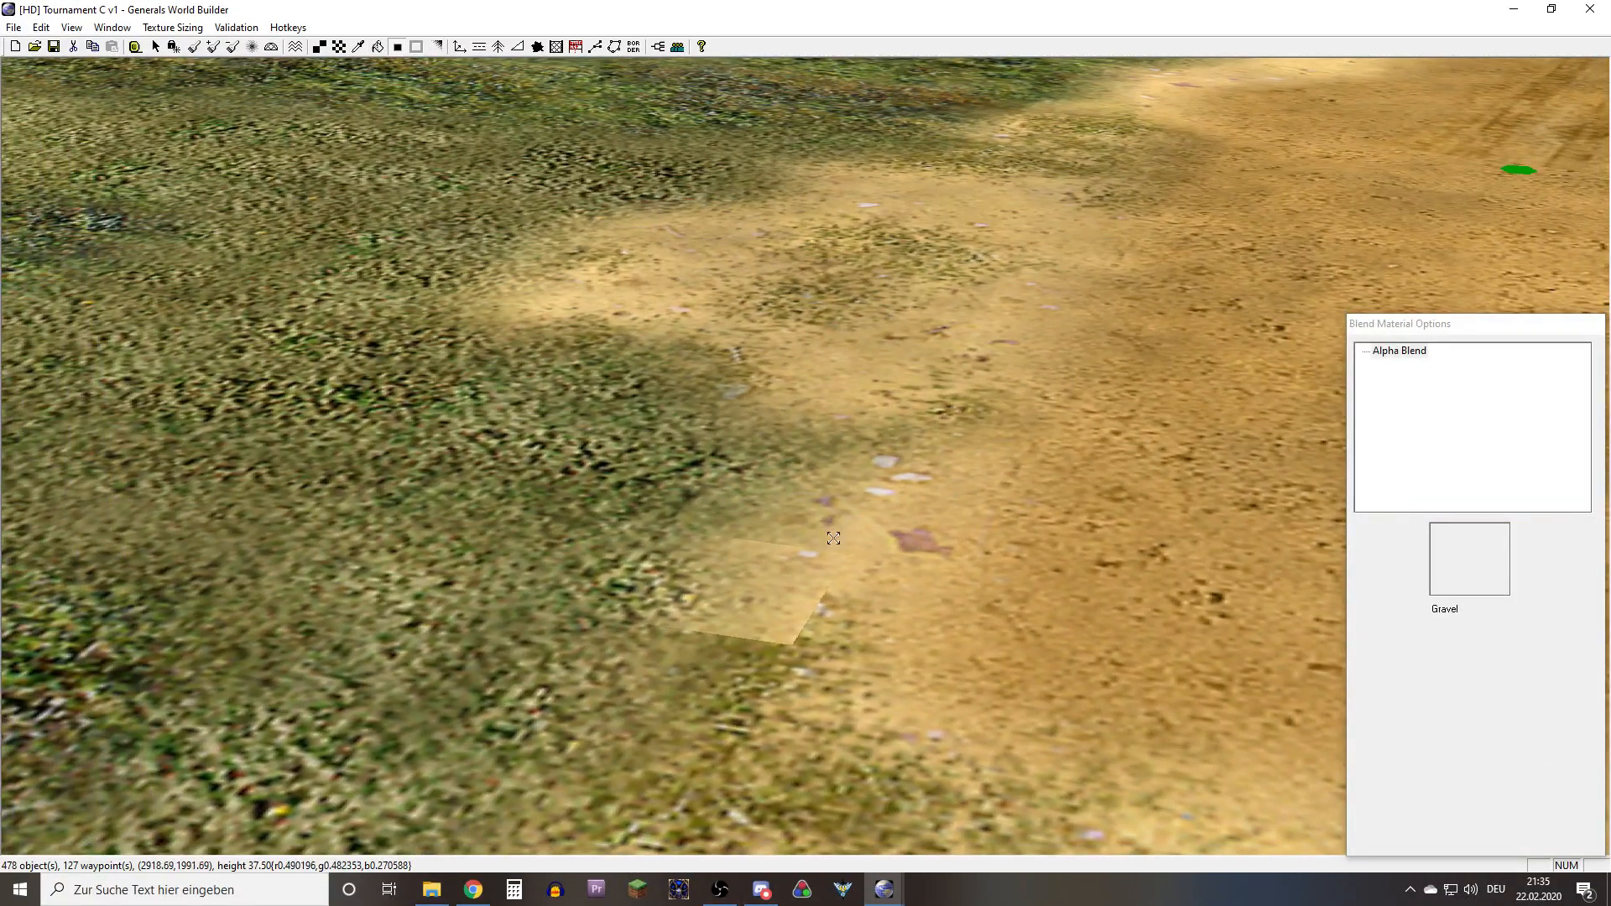
key(t)
mouse_move(834, 538)
mouse_down()
mouse_move(865, 438)
mouse_move(900, 499)
mouse_move(921, 398)
mouse_move(861, 508)
mouse_move(865, 637)
mouse_up()
mouse_move(840, 568)
right_down()
mouse_move(767, 625)
mouse_move(773, 645)
right_up()
drag(786, 512, 839, 579)
right_drag(839, 579, 786, 403)
mouse_move(783, 509)
mouse_down()
mouse_move(746, 454)
mouse_move(761, 551)
mouse_up()
right_drag(730, 471, 737, 517)
Apply Auto Edge Out to the newly painted sand patch and check its outline for leftover hard-edged cells
key(a)
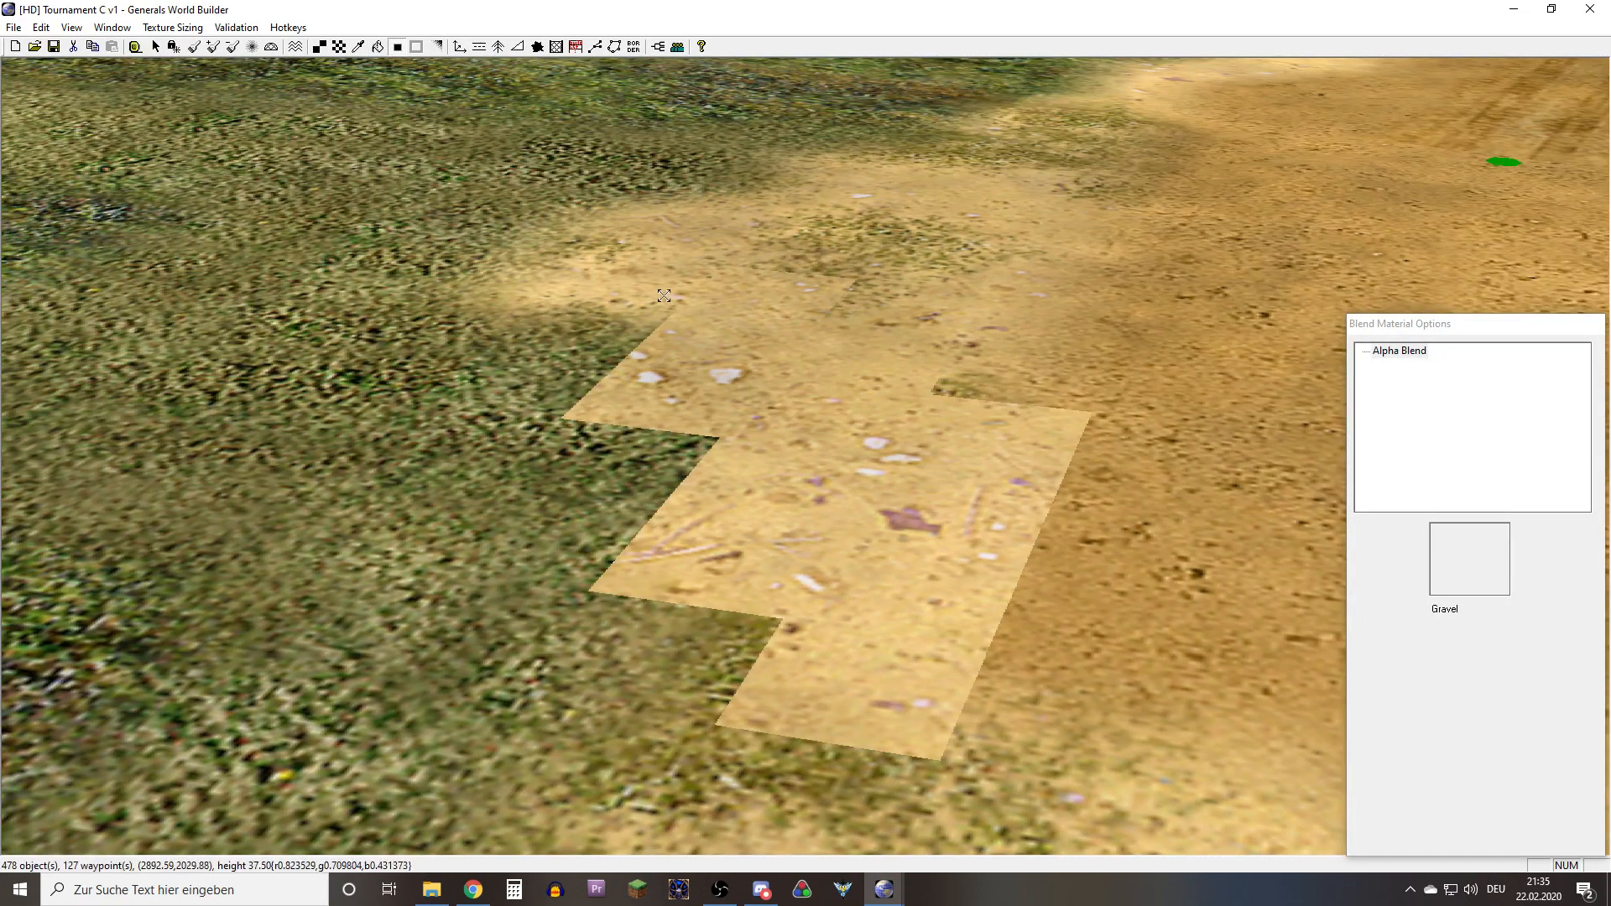
click(816, 514)
right_drag(1036, 569, 728, 464)
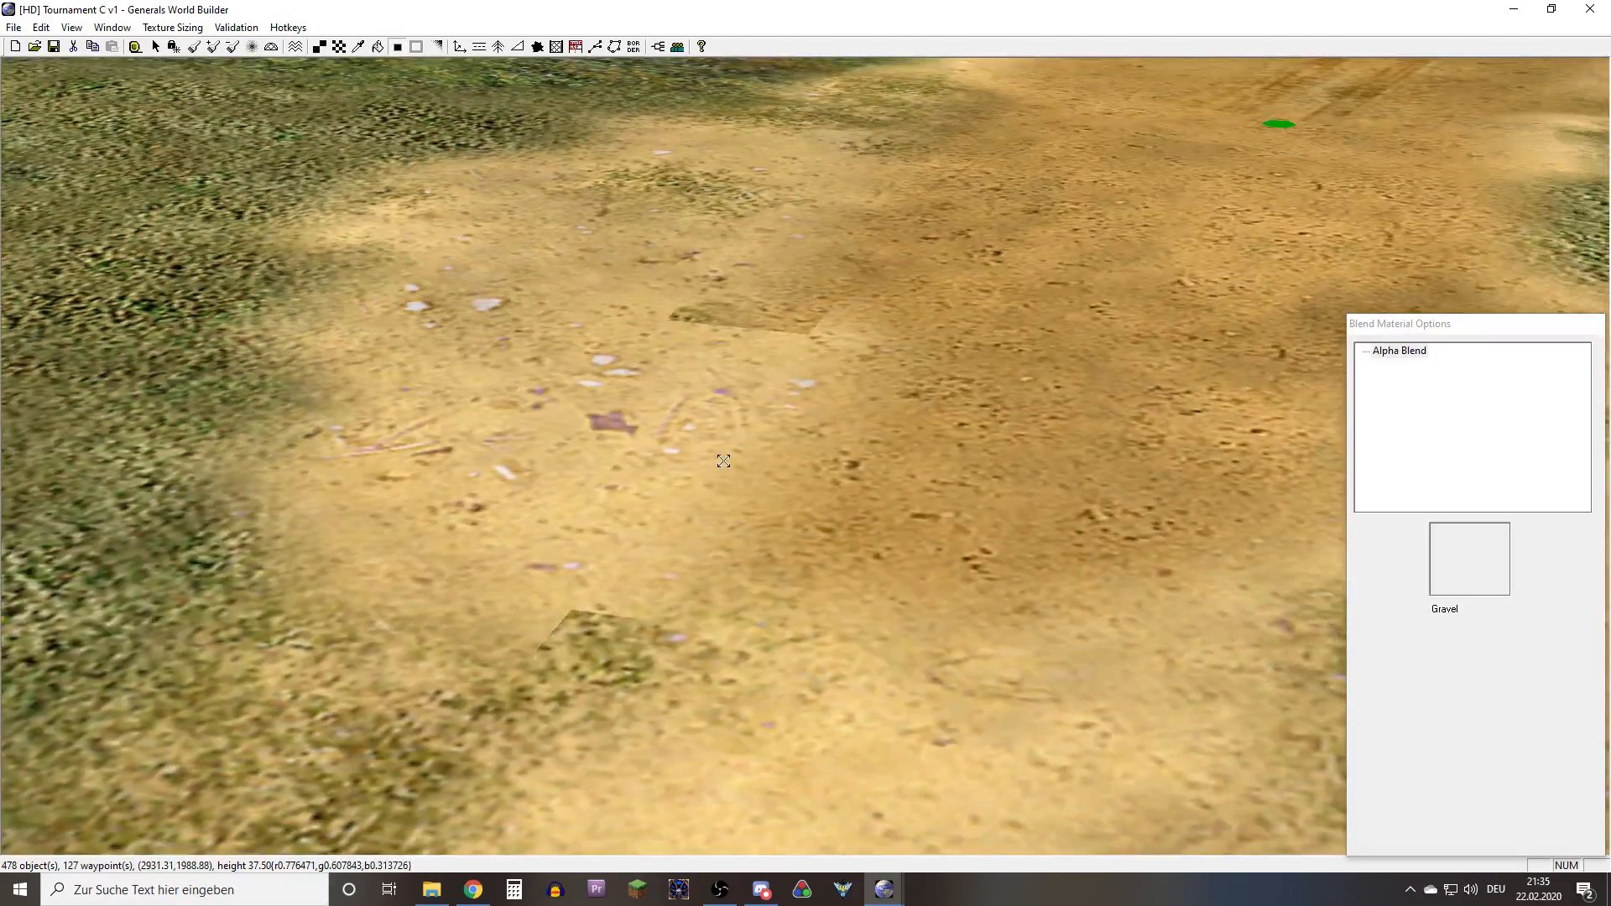
right_drag(513, 545, 574, 360)
right_drag(818, 290, 931, 467)
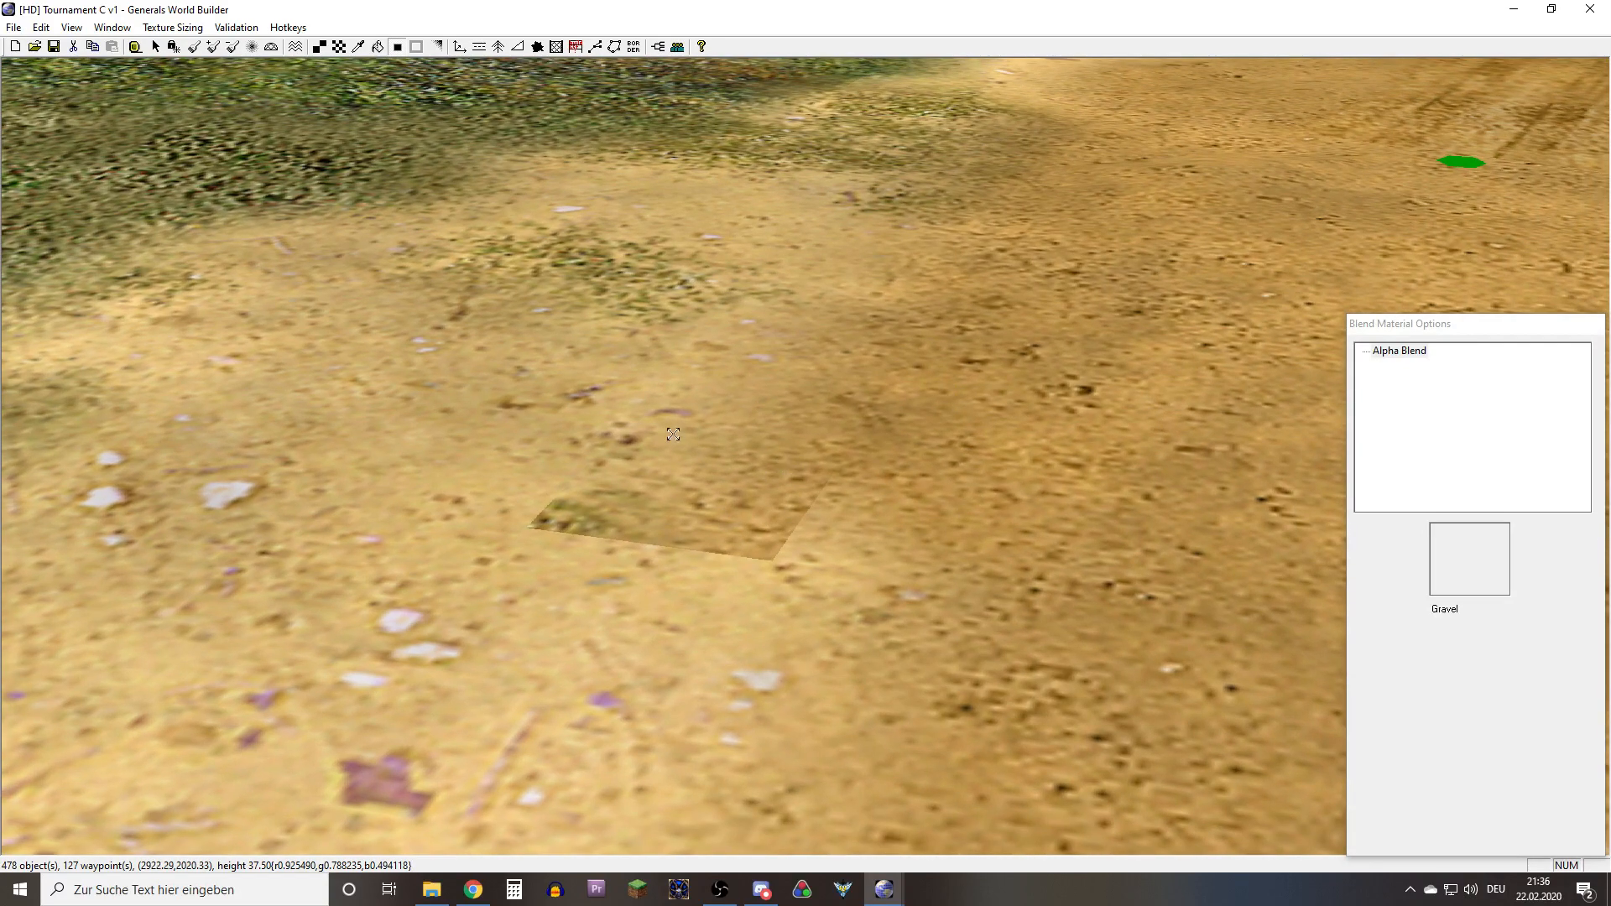
Try a single-edge blend on the leftover dark cell beside the patch, and repaint that cell with light sand
key(b)
right_drag(726, 551, 648, 548)
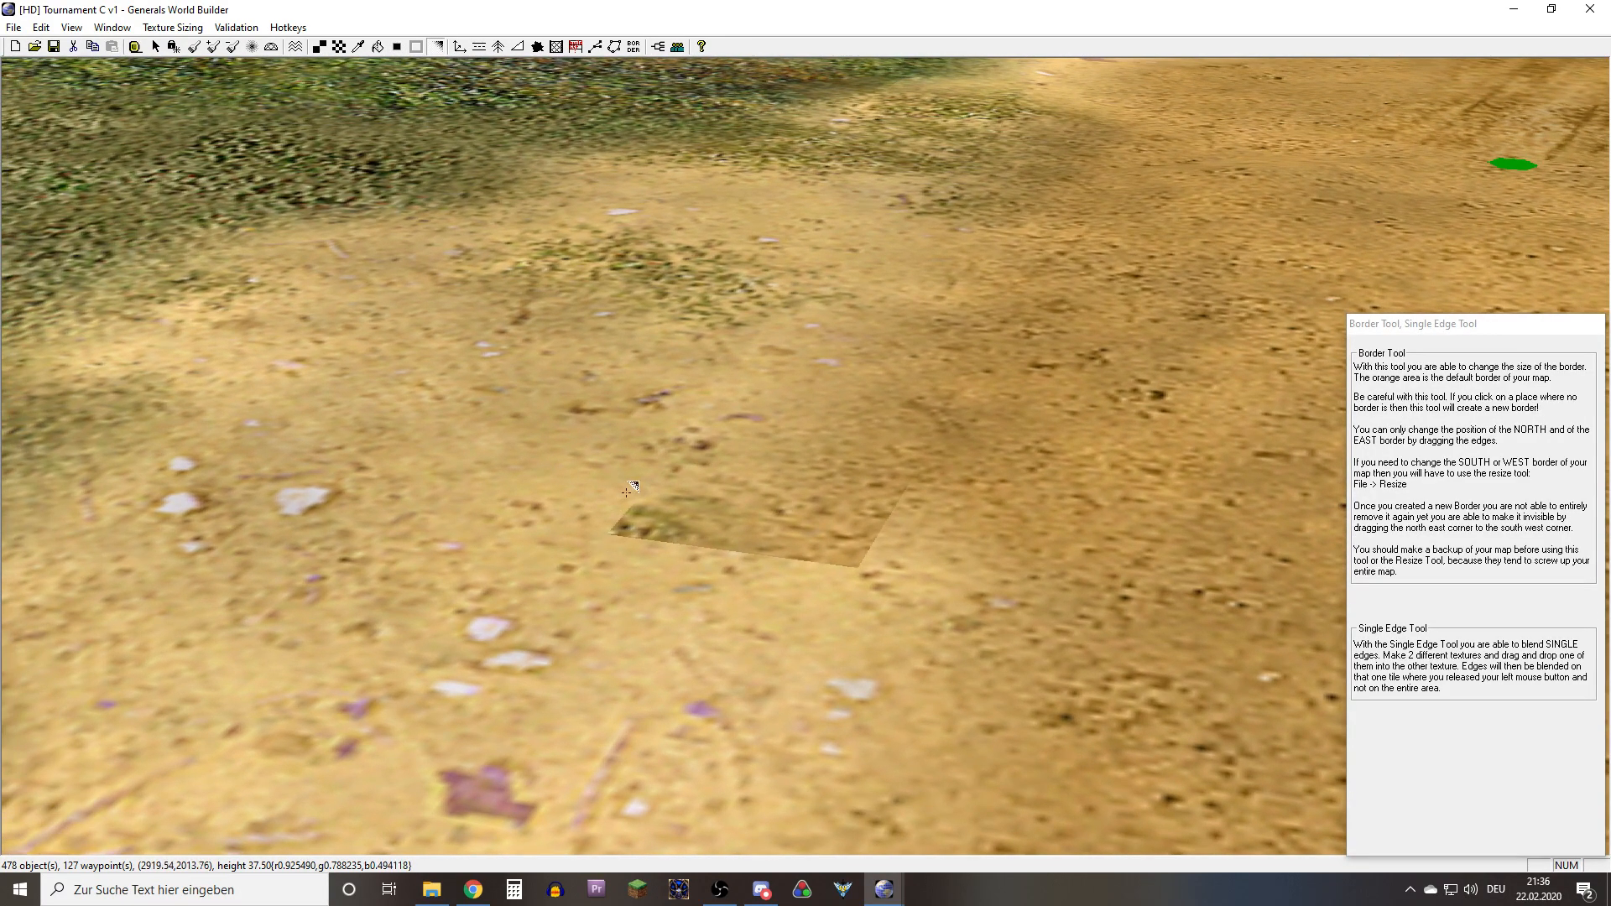
alt+click(511, 484)
key(t)
click(705, 518)
mouse_move(617, 533)
right_down()
mouse_move(634, 470)
mouse_move(715, 459)
right_up()
right_drag(633, 494, 601, 540)
key(b)
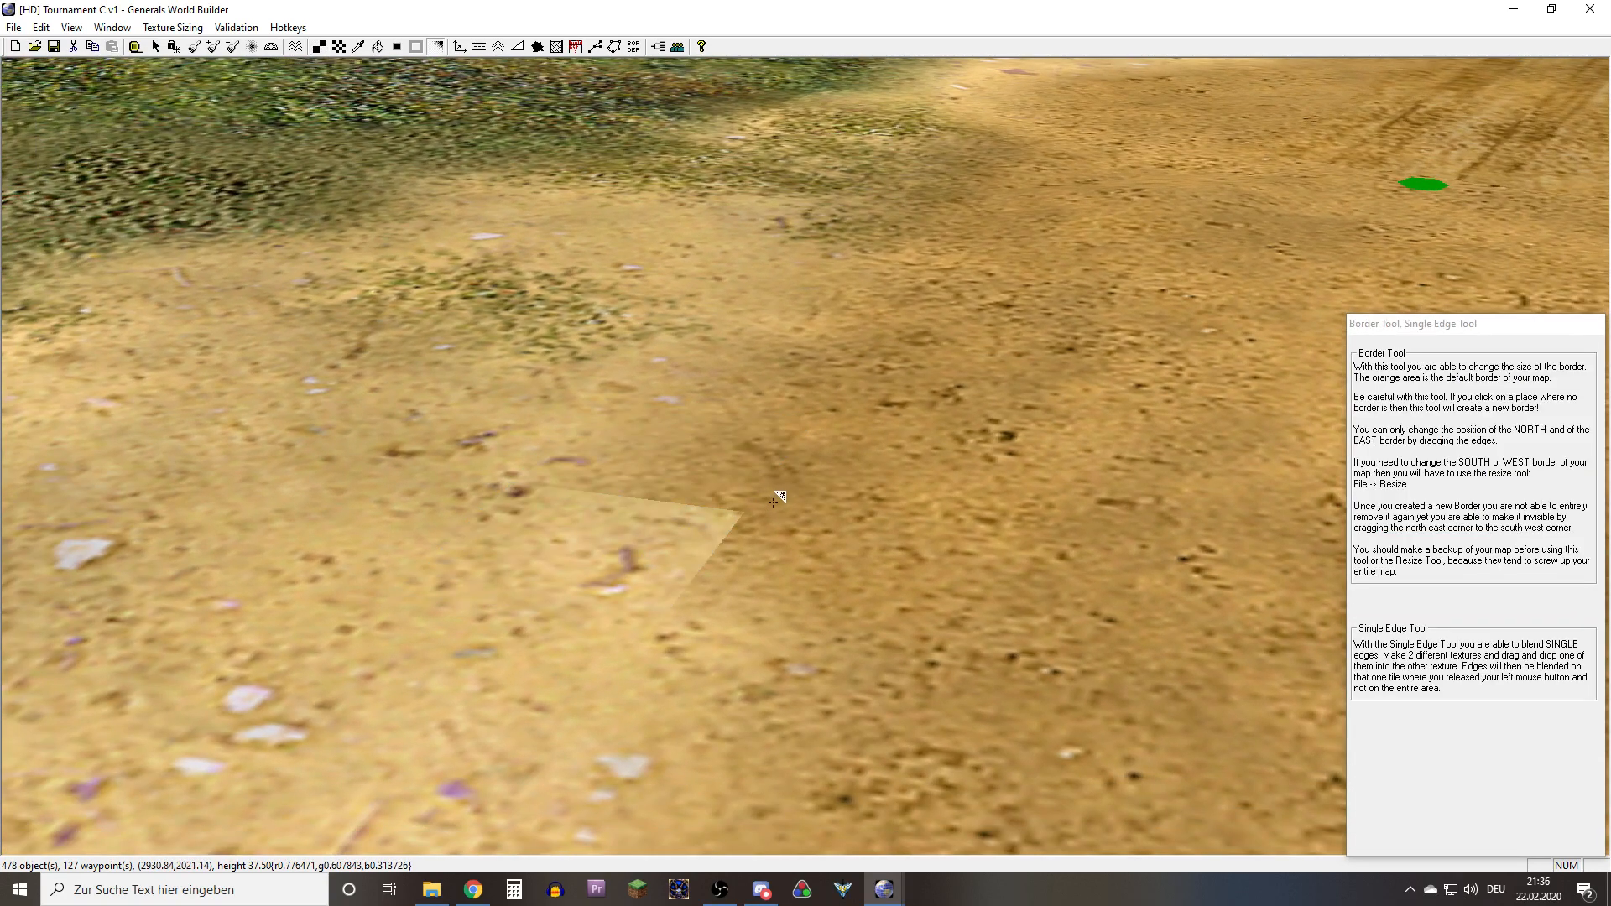
Blend the single edges between the repainted light sand cell and the surrounding darker sand
scroll(776, 499, up, 3)
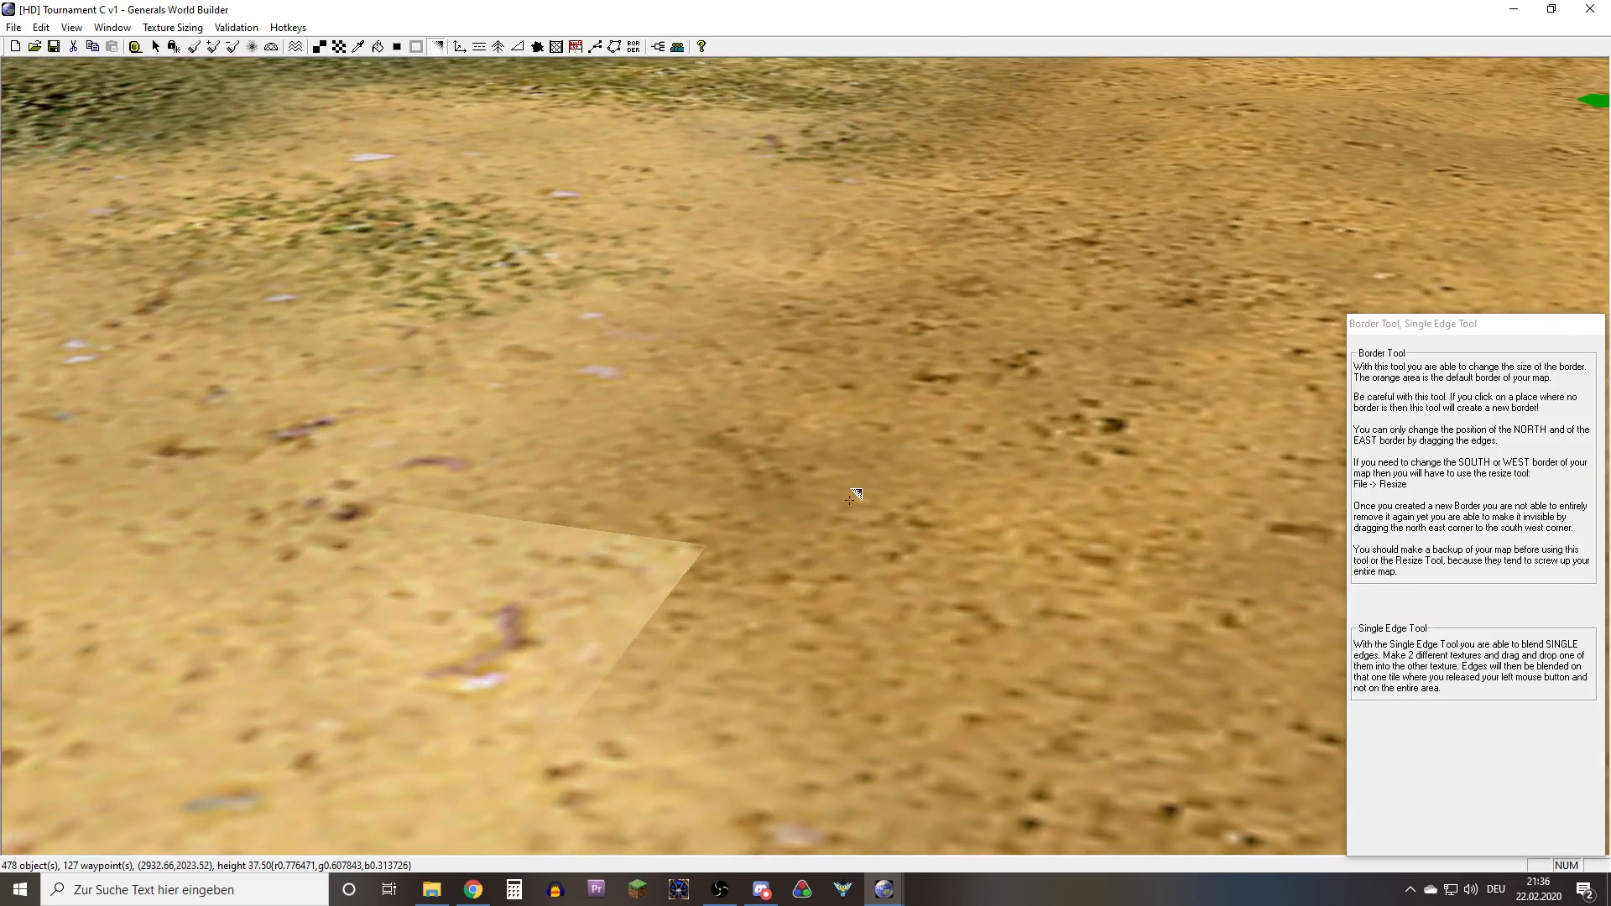
scroll(680, 536, down, 3)
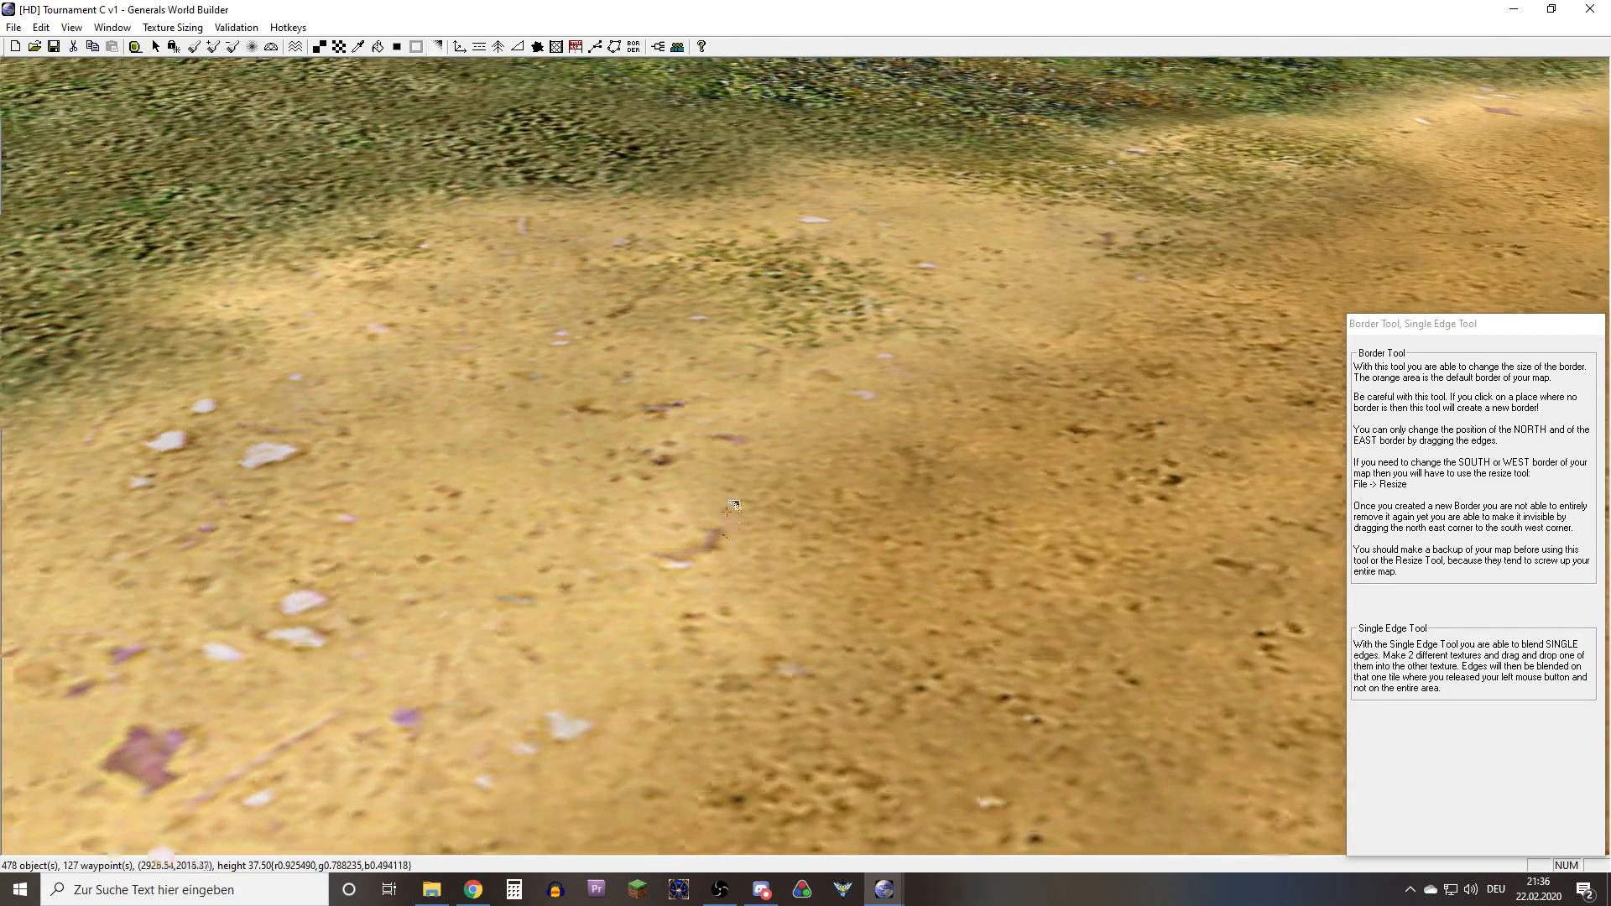
right_drag(710, 501, 656, 584)
middle_drag(657, 584, 757, 589)
scroll(871, 592, up, 6)
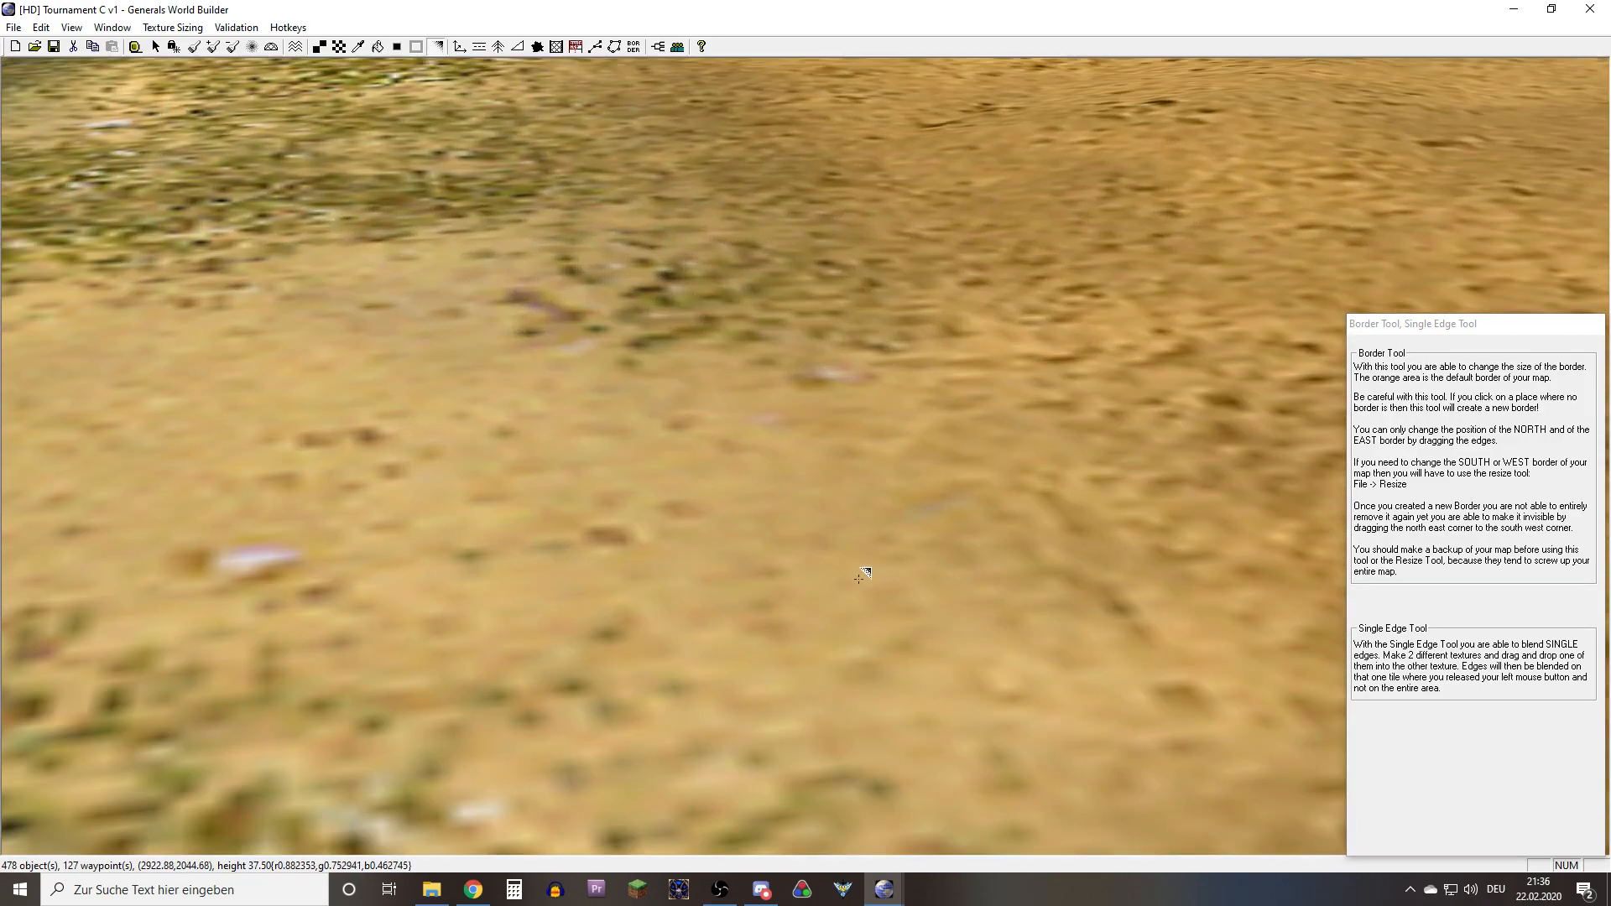
right_drag(867, 617, 826, 544)
scroll(829, 616, down, 5)
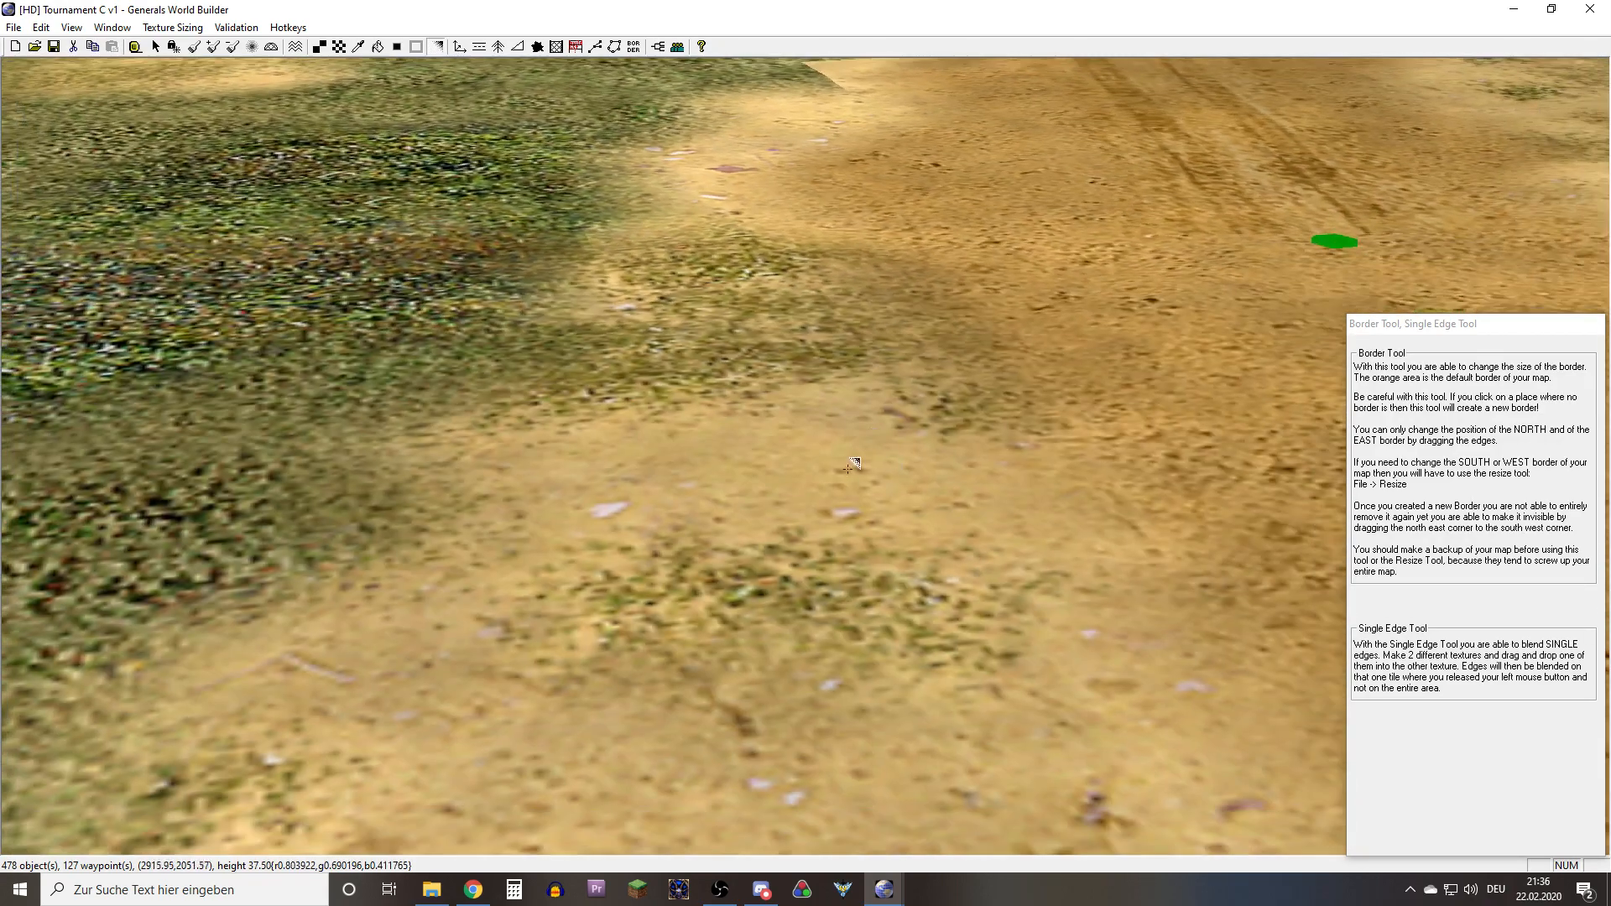
Try a single-edge blend of sand into the hard-edged grass cell at the near end of the sand patch
right_drag(853, 462, 678, 595)
scroll(713, 579, up, 5)
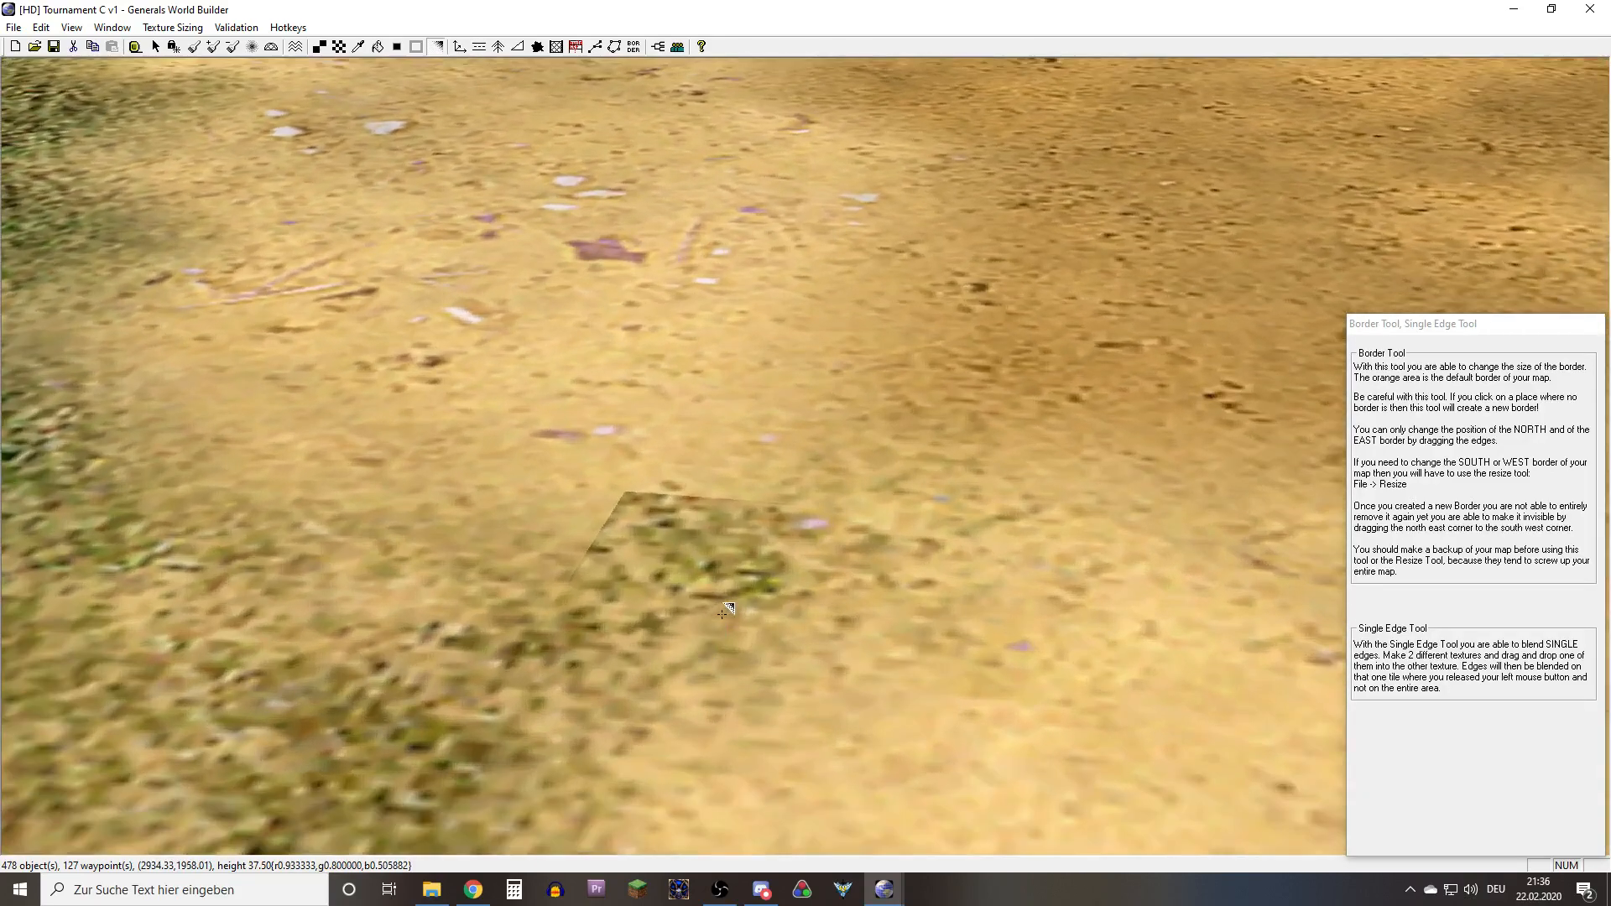
scroll(779, 576, down, 2)
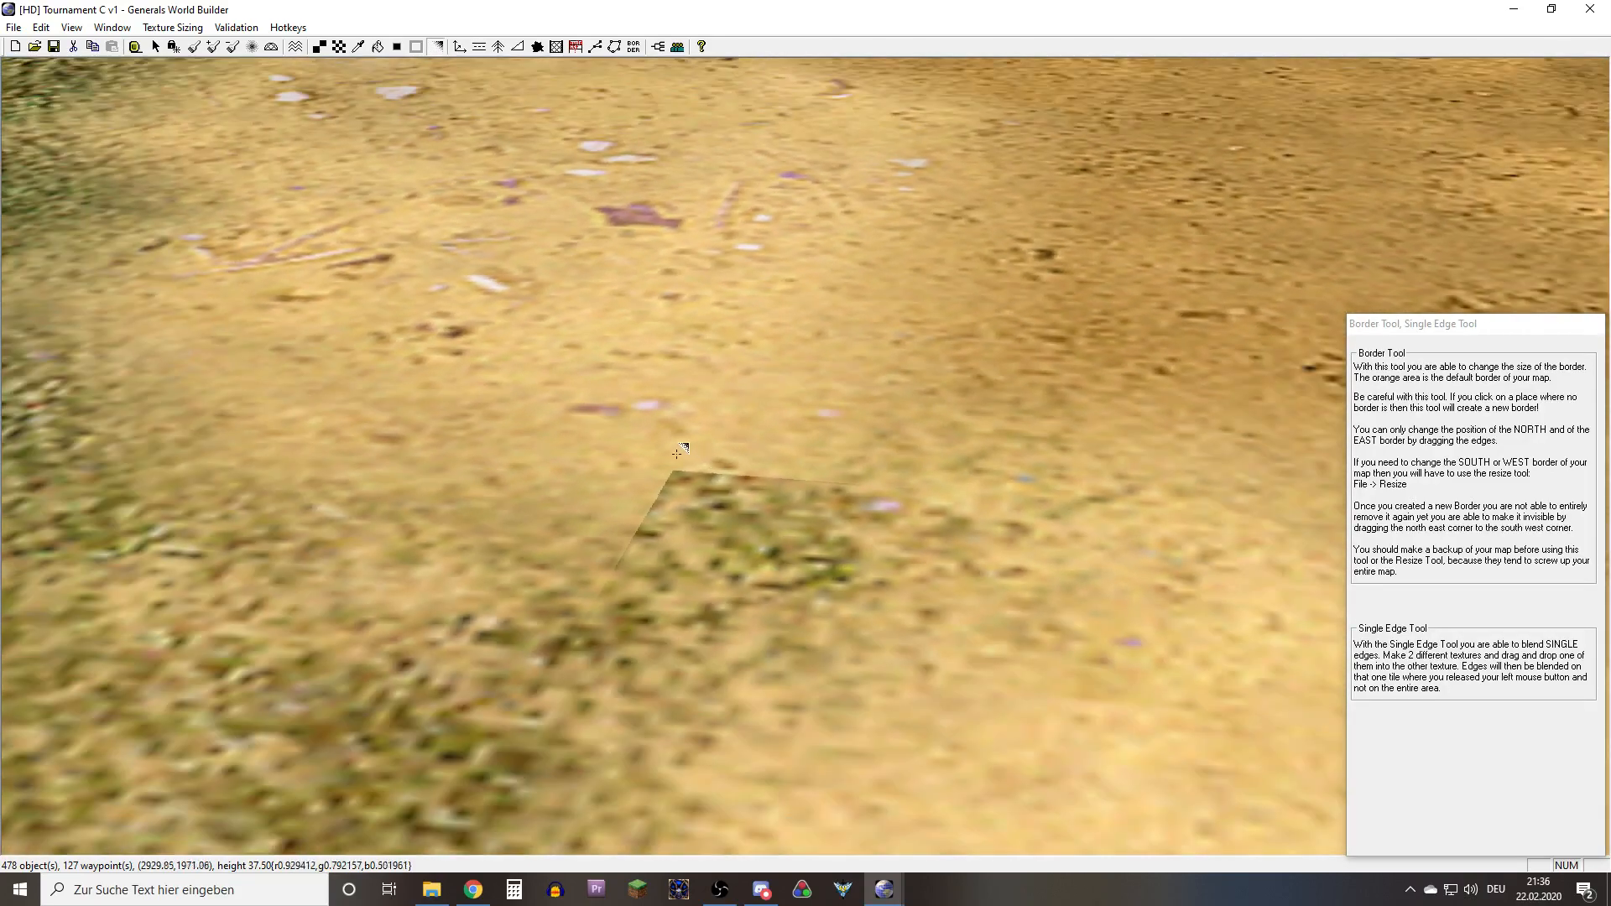
click(717, 543)
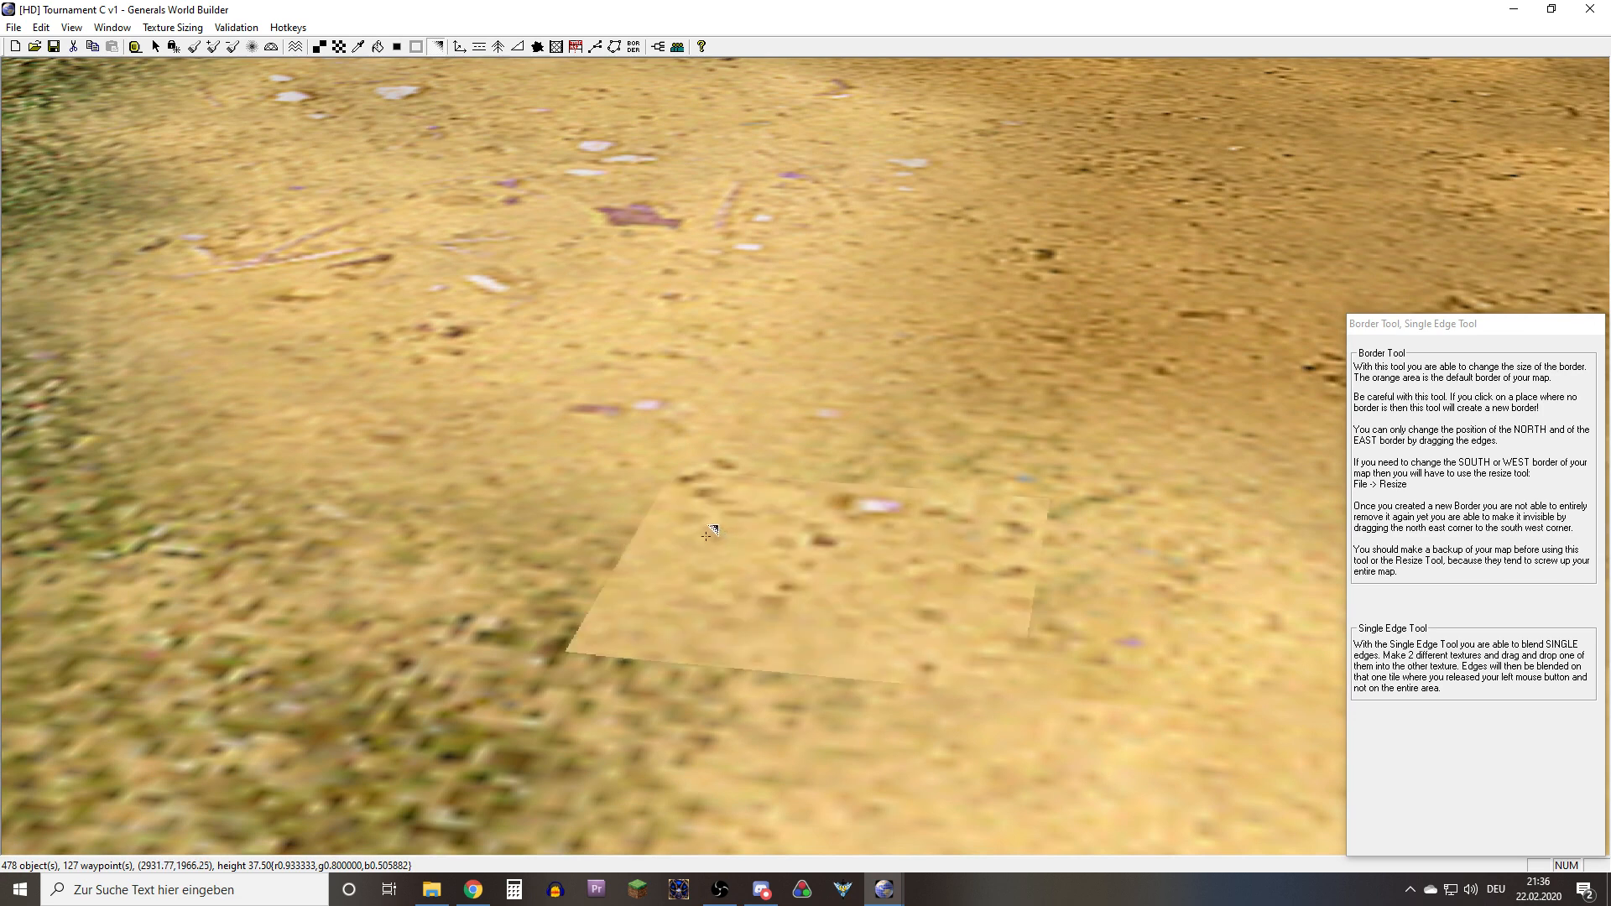
scroll(713, 537, down, 4)
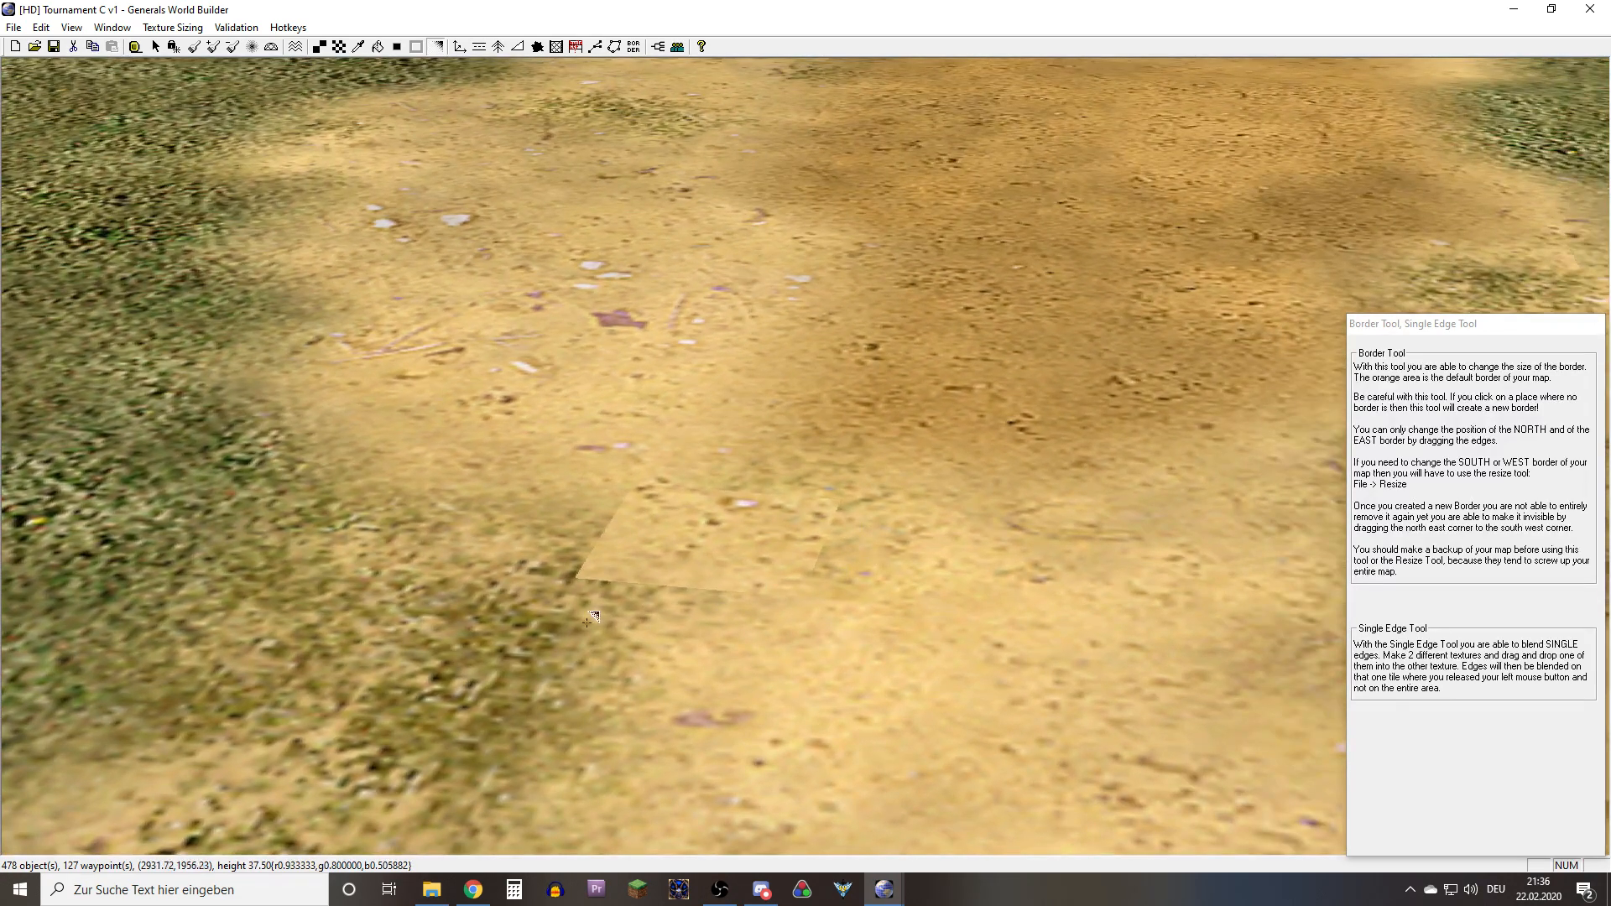
Sample SandLargeType2, repaint the hard-edged cell at the near end of the patch with it, and ready Blend Single Edge
key(e)
click(587, 621)
key(t)
click(710, 567)
key(b)
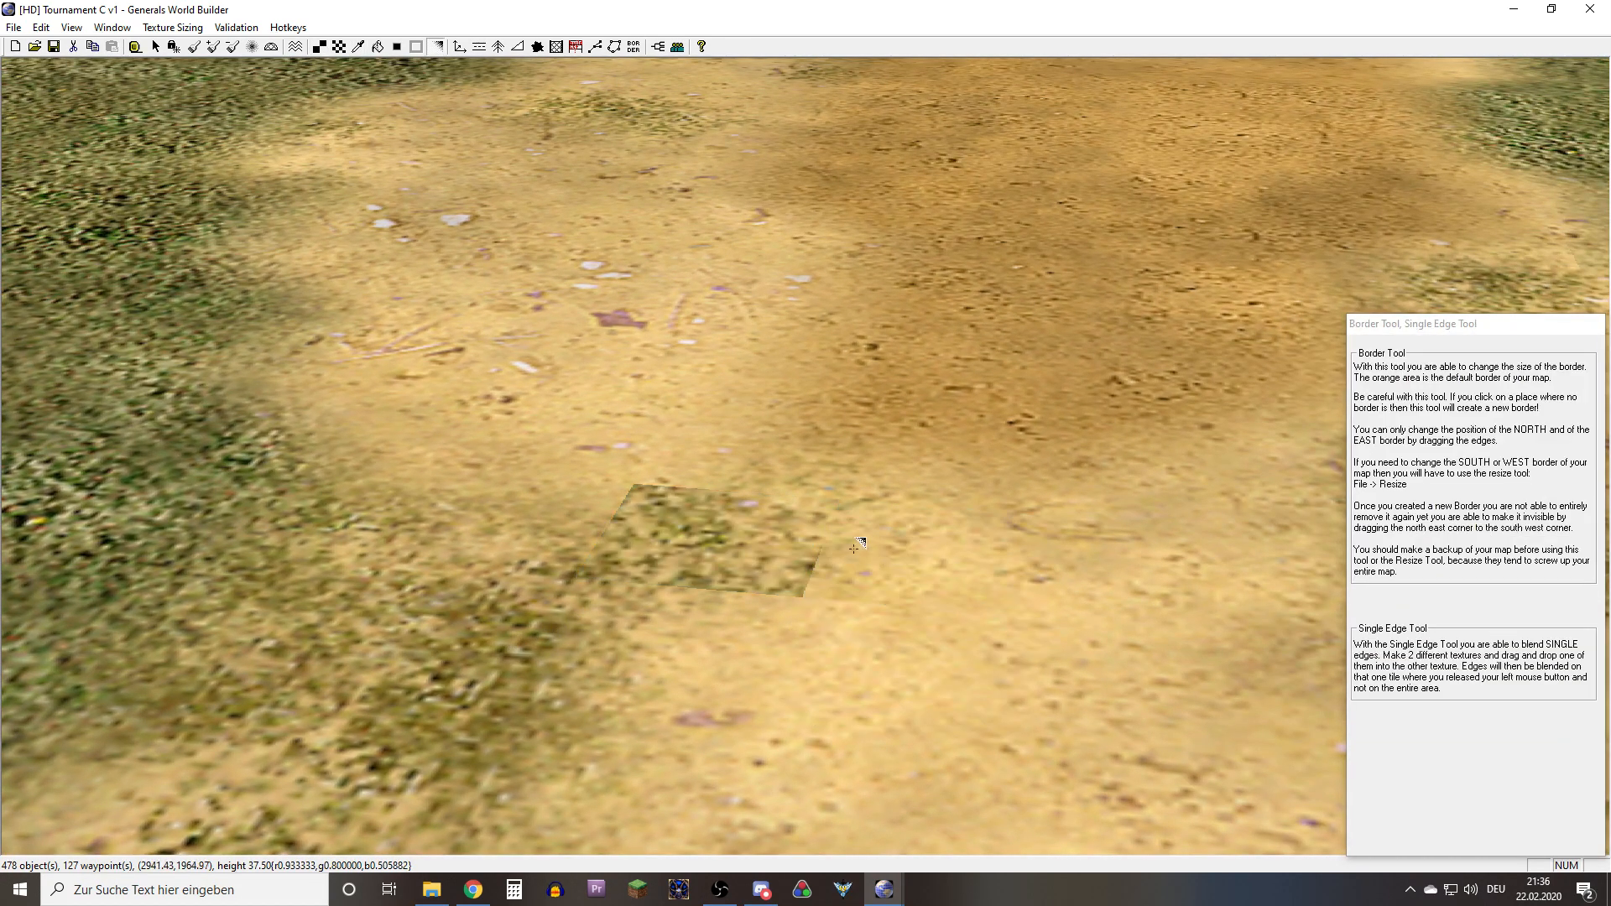
key(t)
key(b)
key(t)
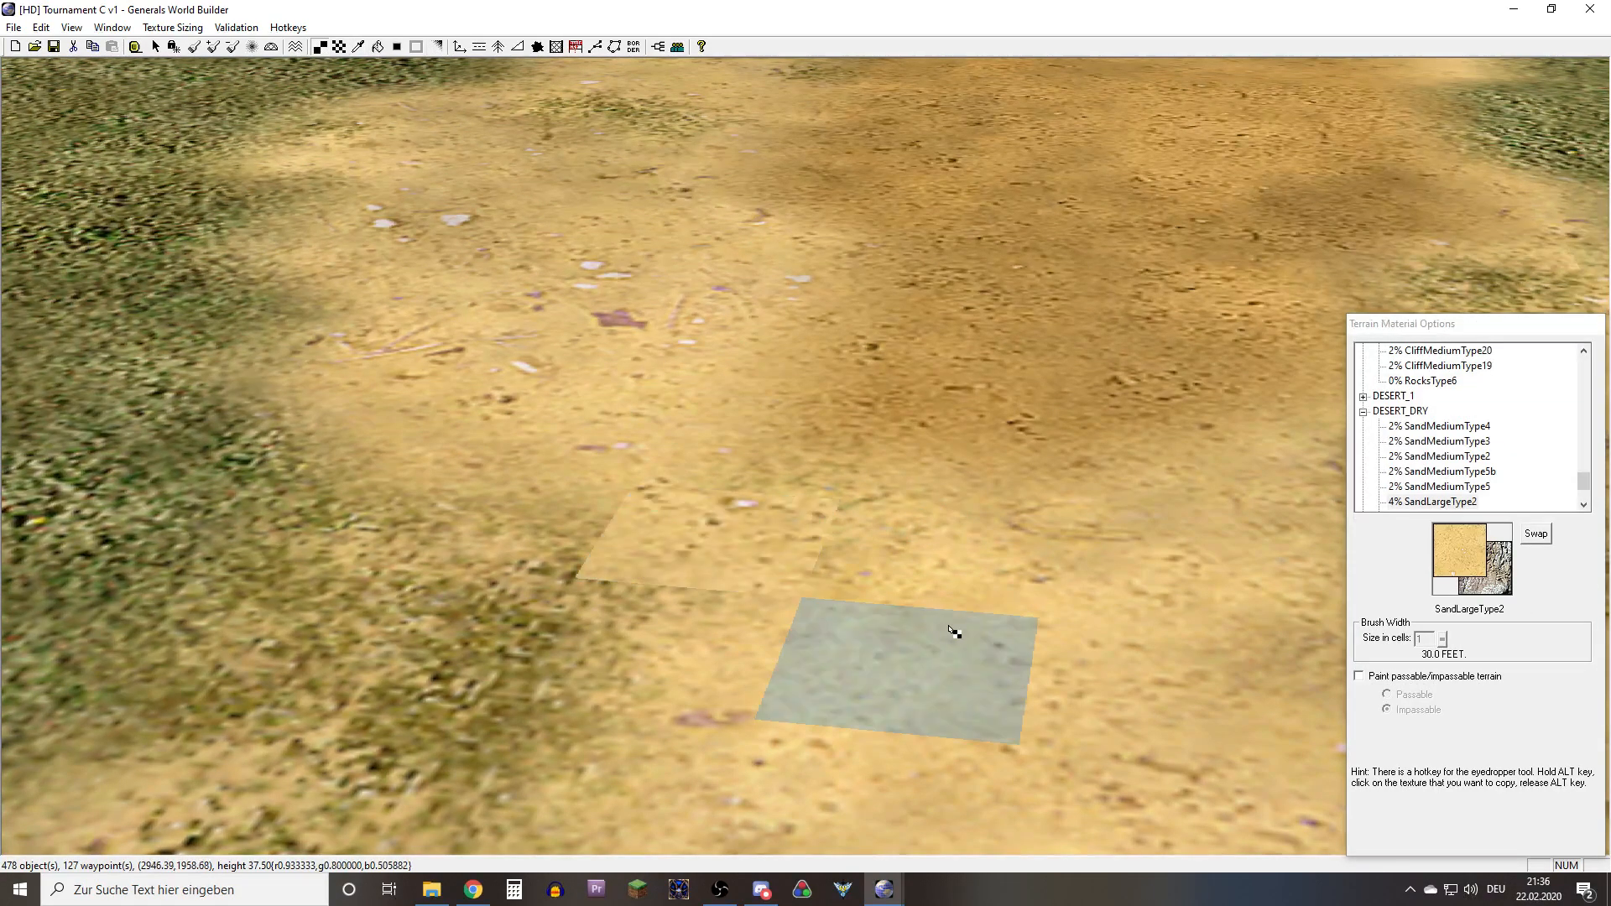
key(b)
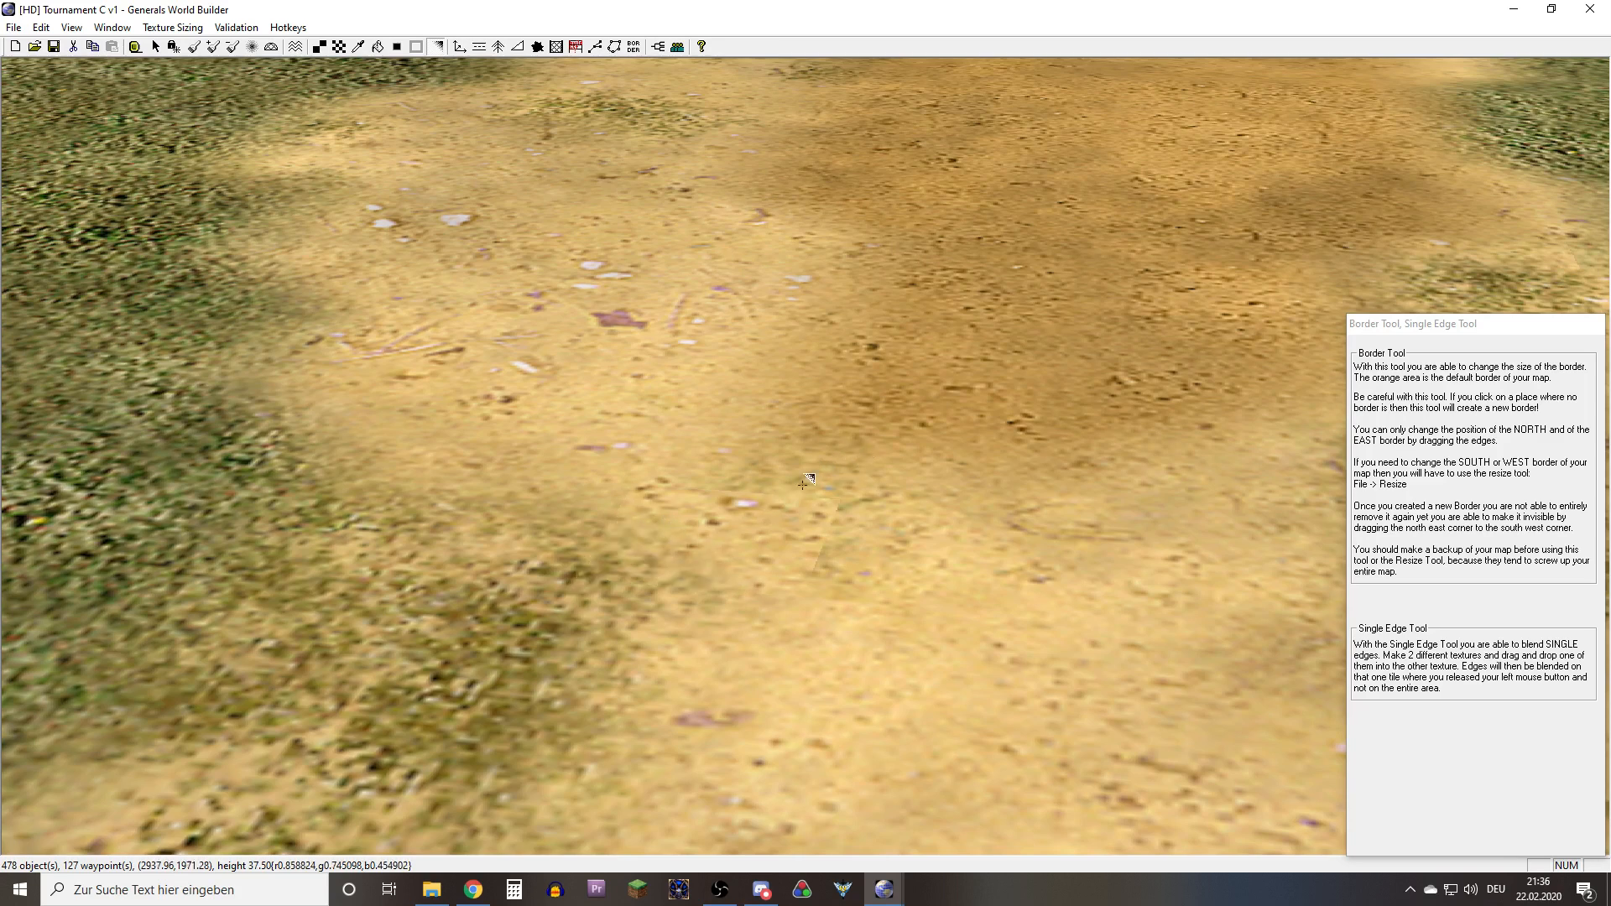
Blend the repainted cell's single edges with the adjacent grass and sand cells to soften the remaining seams
drag(783, 507, 784, 516)
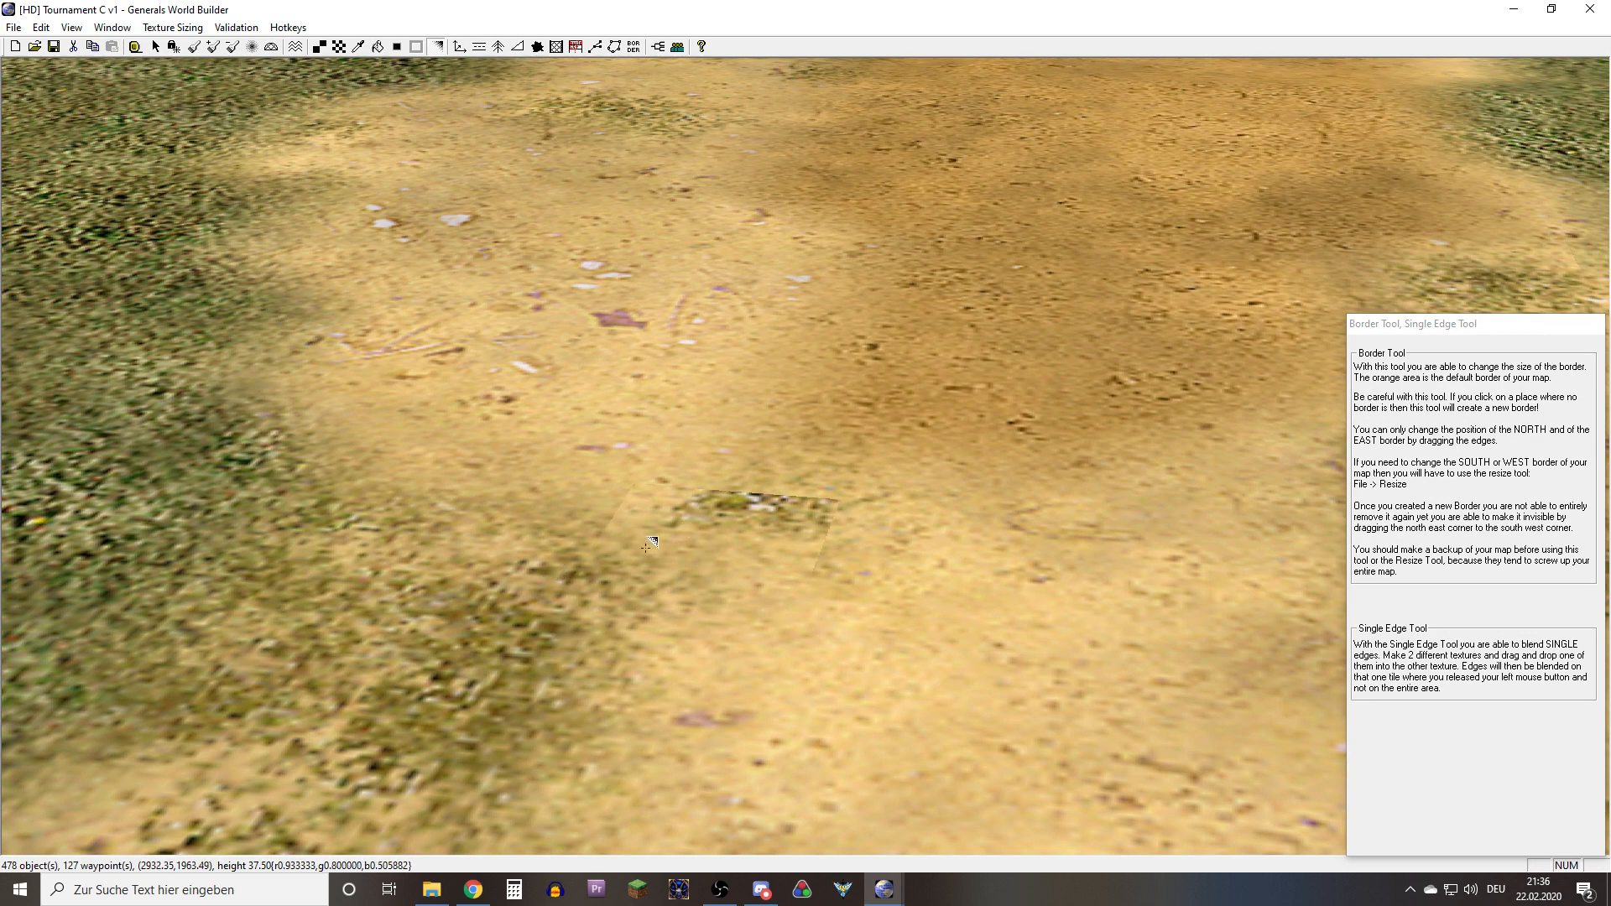
drag(676, 519, 710, 521)
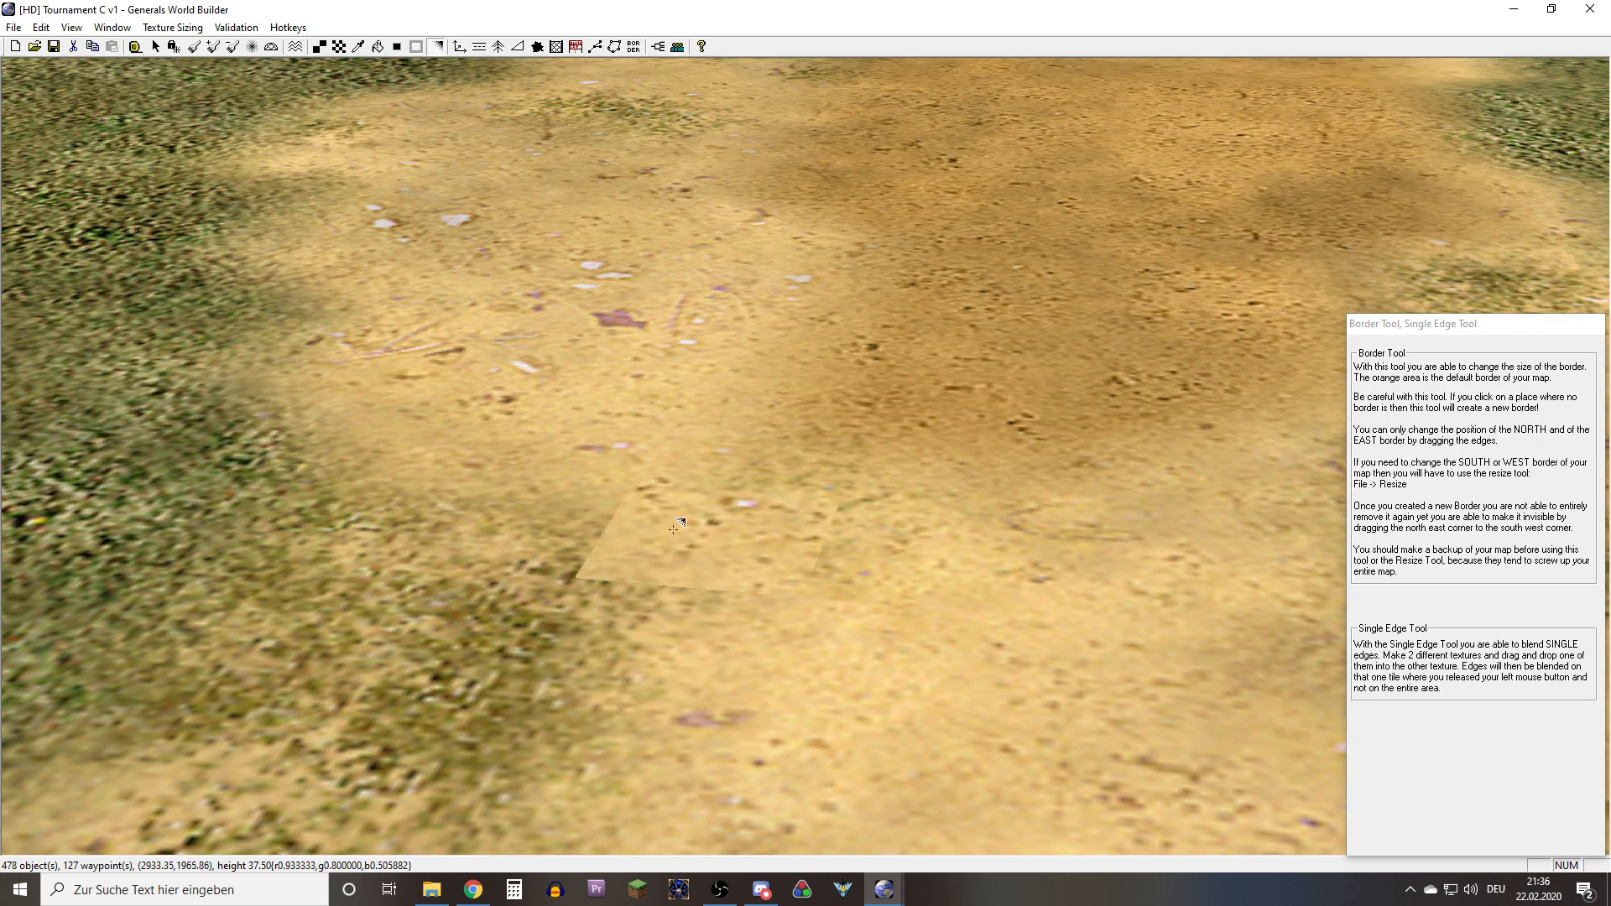
drag(528, 605, 683, 541)
middle_drag(768, 530, 669, 545)
drag(698, 542, 659, 511)
middle_drag(735, 539, 632, 603)
middle_drag(674, 517, 859, 602)
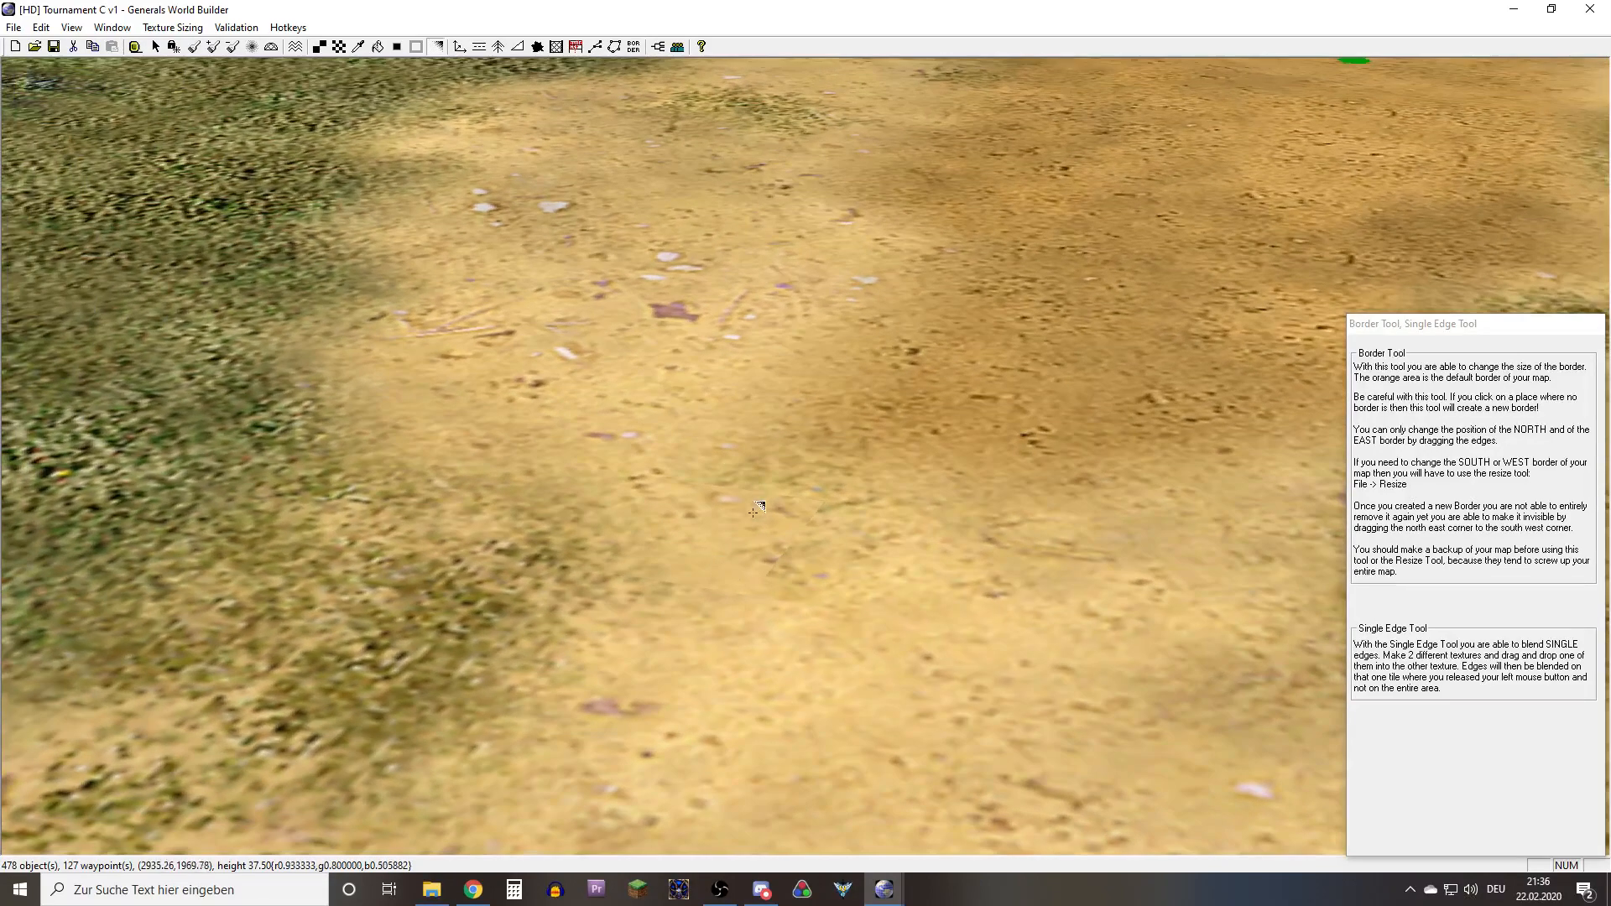
middle_drag(685, 550, 615, 440)
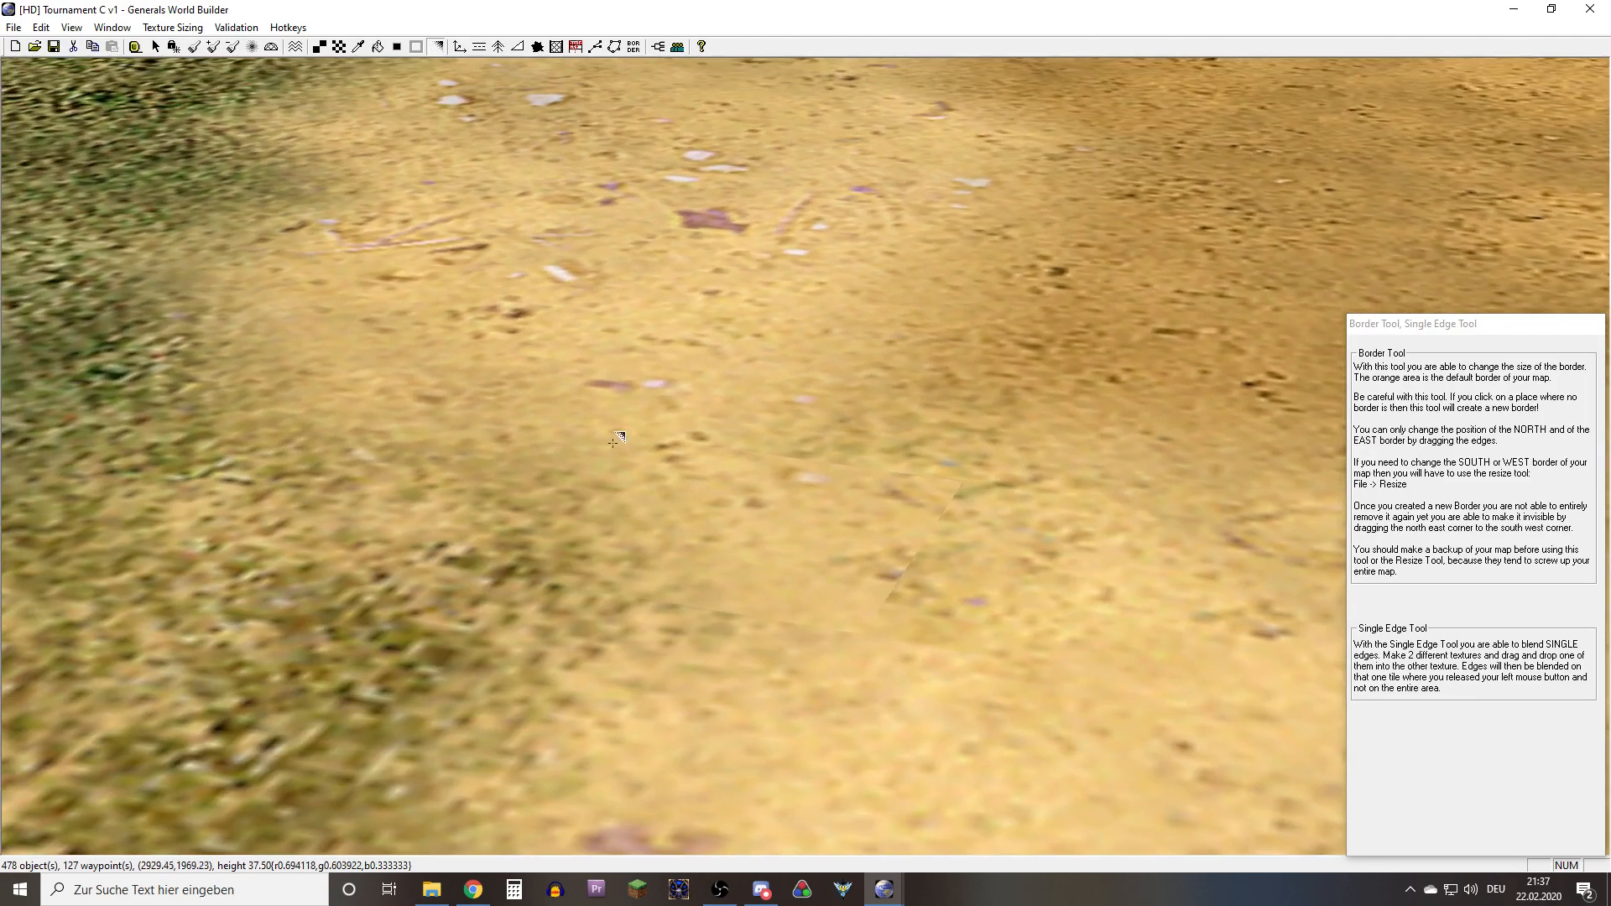
Try to soften the hard grass edge along the sand patch's side with single-edge blends on the farther cell
scroll(854, 499, down, 8)
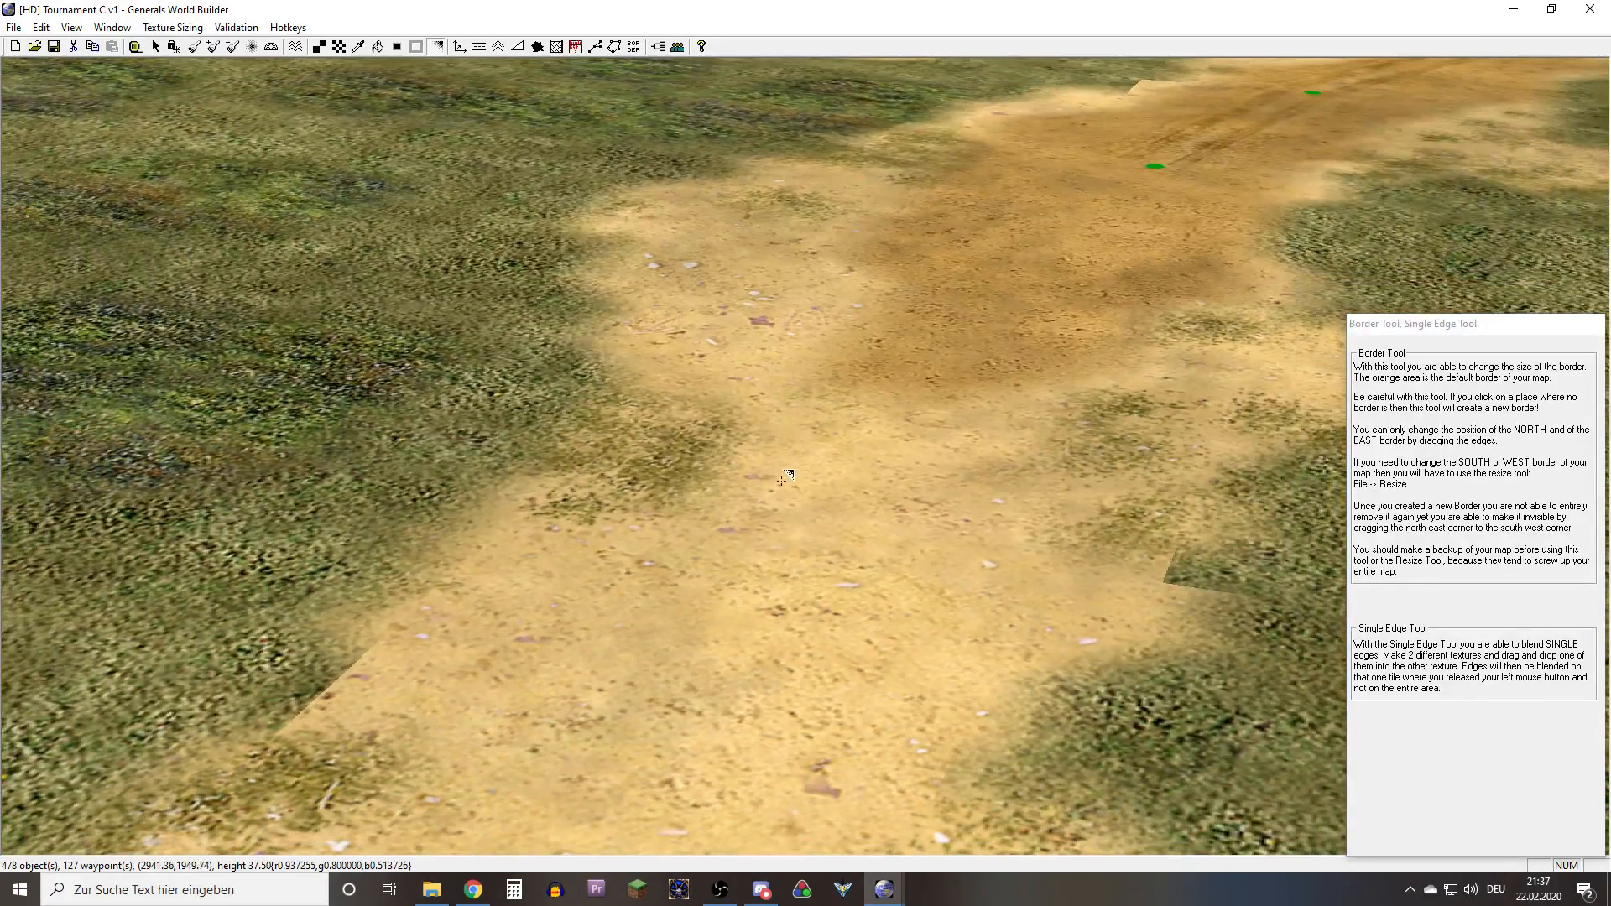
right_drag(758, 471, 923, 419)
scroll(869, 539, up, 5)
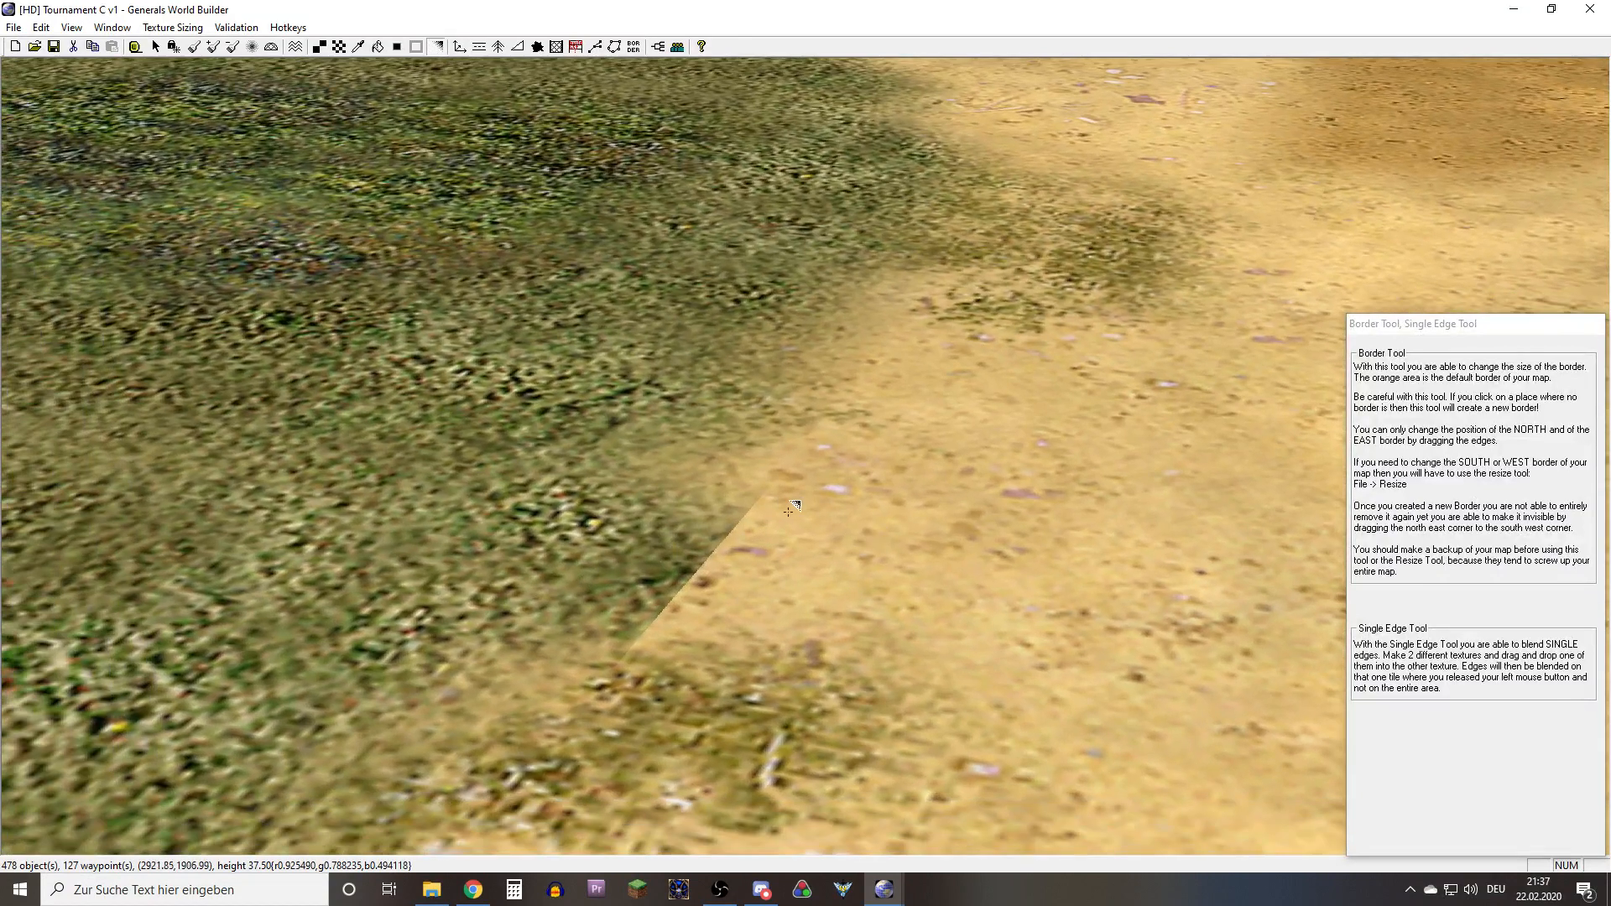
drag(791, 507, 693, 535)
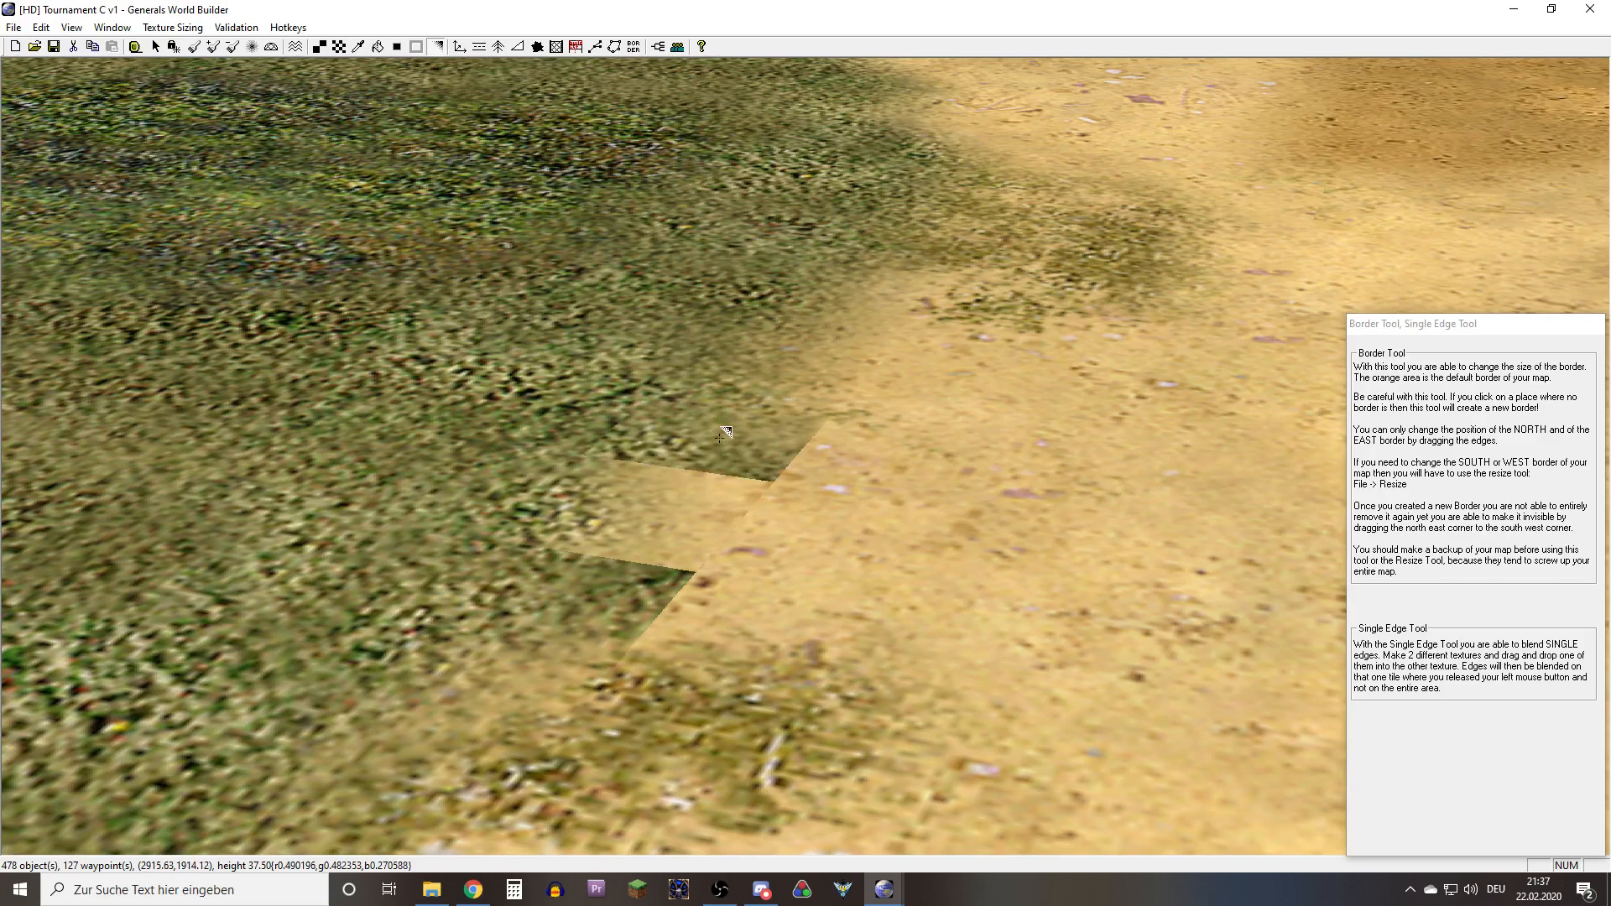
scroll(747, 456, up, 2)
drag(804, 589, 796, 559)
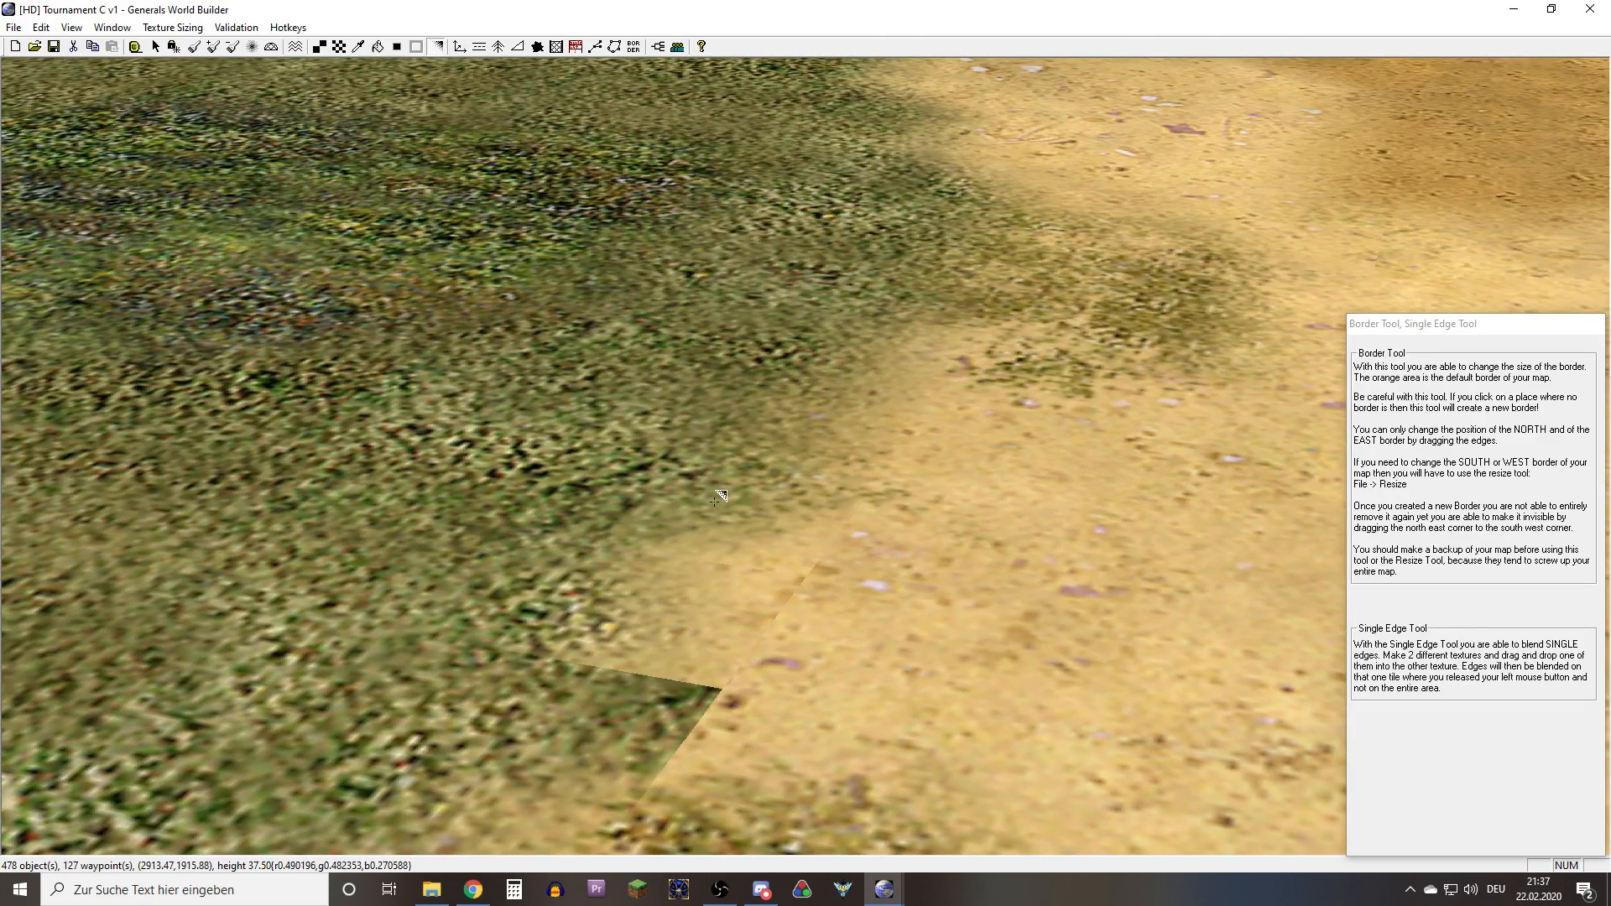
Try single-edge blends between the nearer hard-edged grass cell and its neighbours, and undo the last blend
scroll(714, 502, down, 3)
right_drag(729, 684, 816, 614)
scroll(816, 615, up, 4)
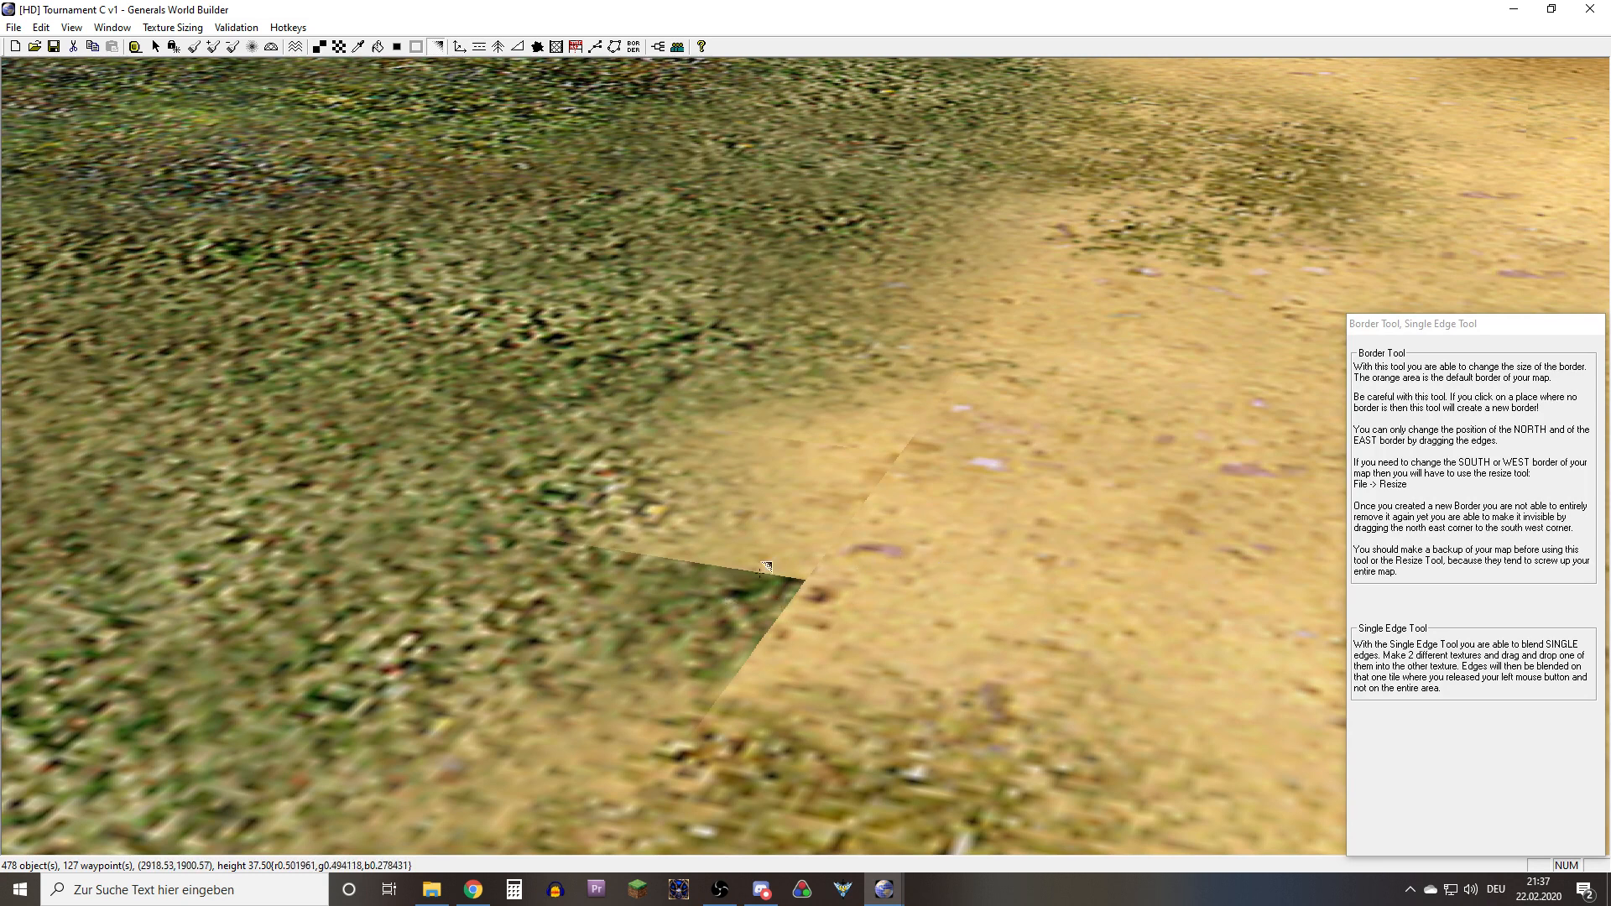
drag(765, 568, 705, 527)
drag(850, 628, 782, 636)
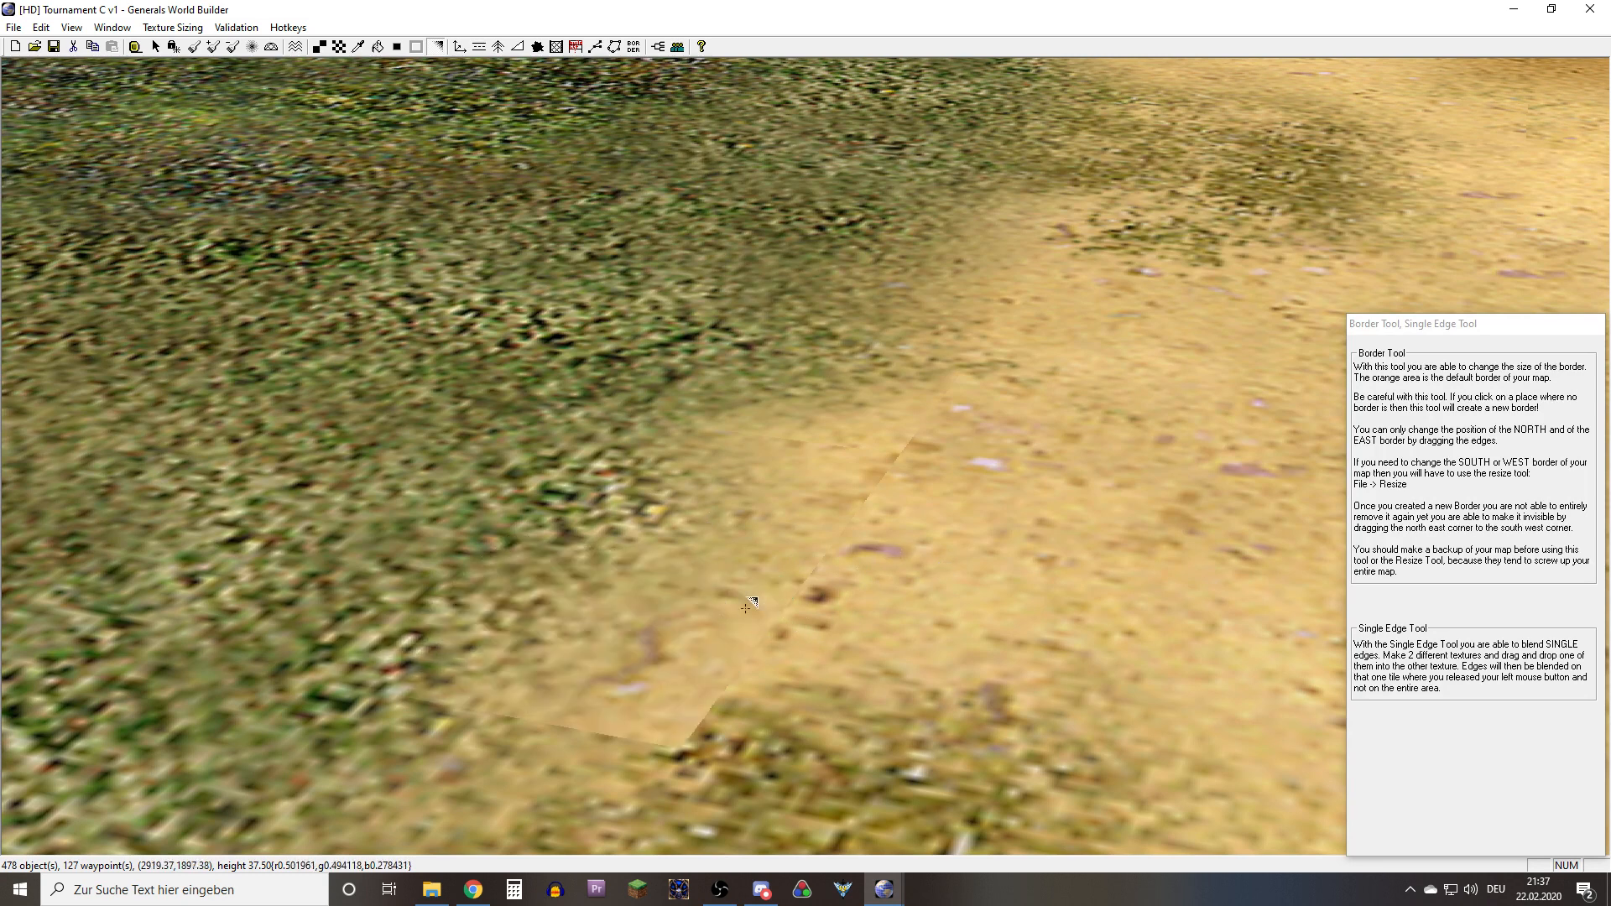
right_drag(745, 609, 825, 550)
drag(577, 619, 704, 641)
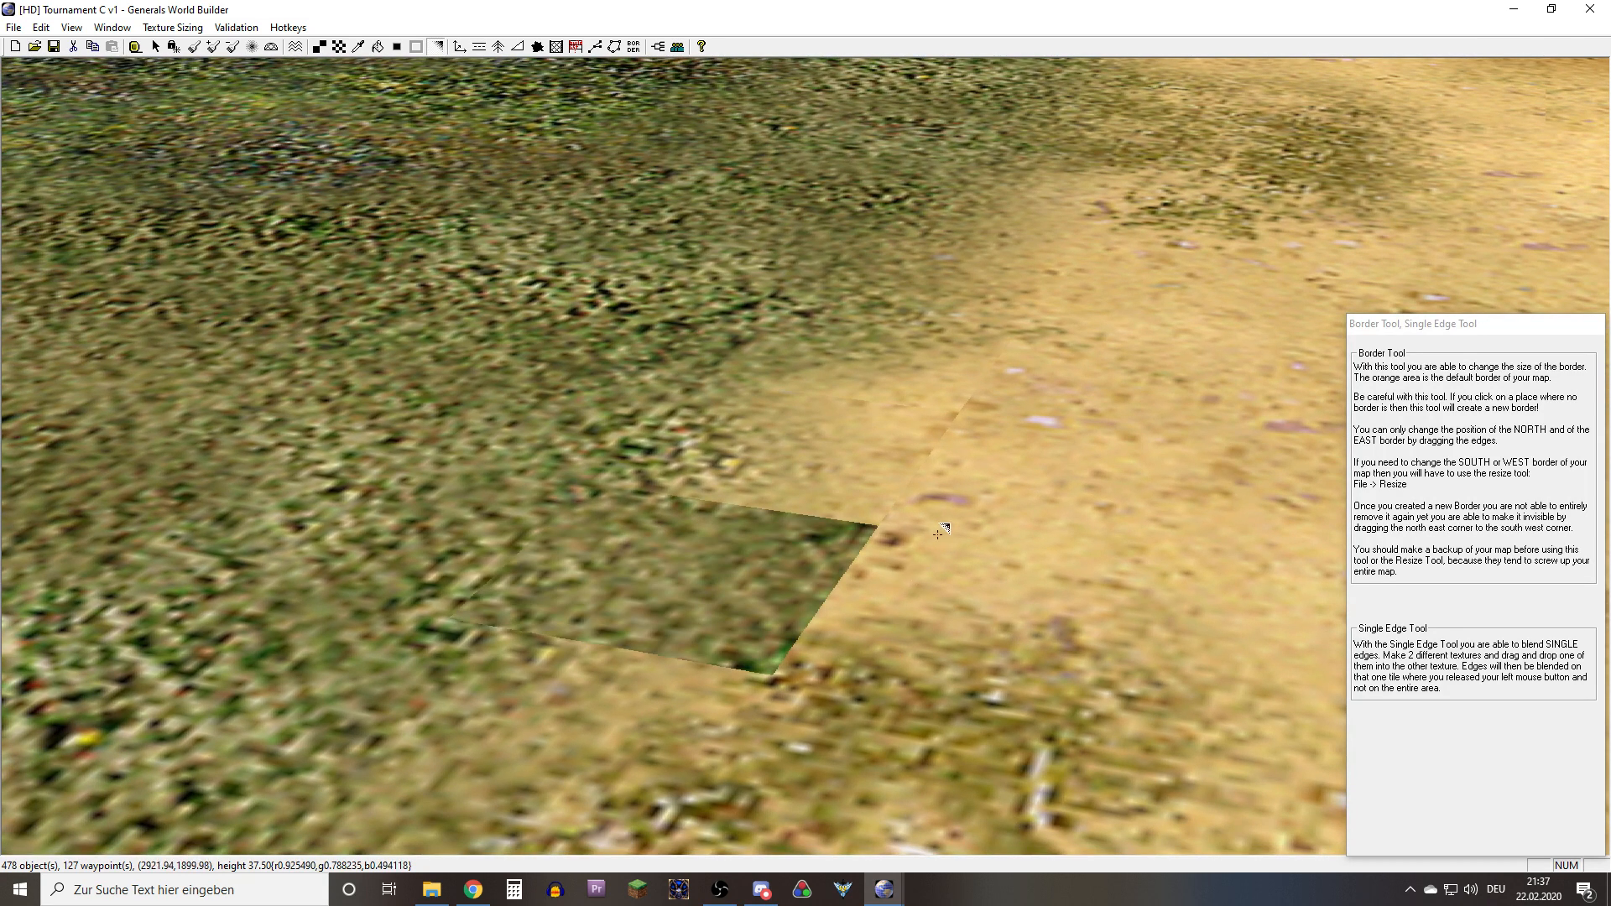
key(ctrl+z)
Try further single-edge blends of sand and grass across the seams of the nearer hard-edged cell
drag(479, 591, 732, 562)
right_drag(949, 621, 874, 589)
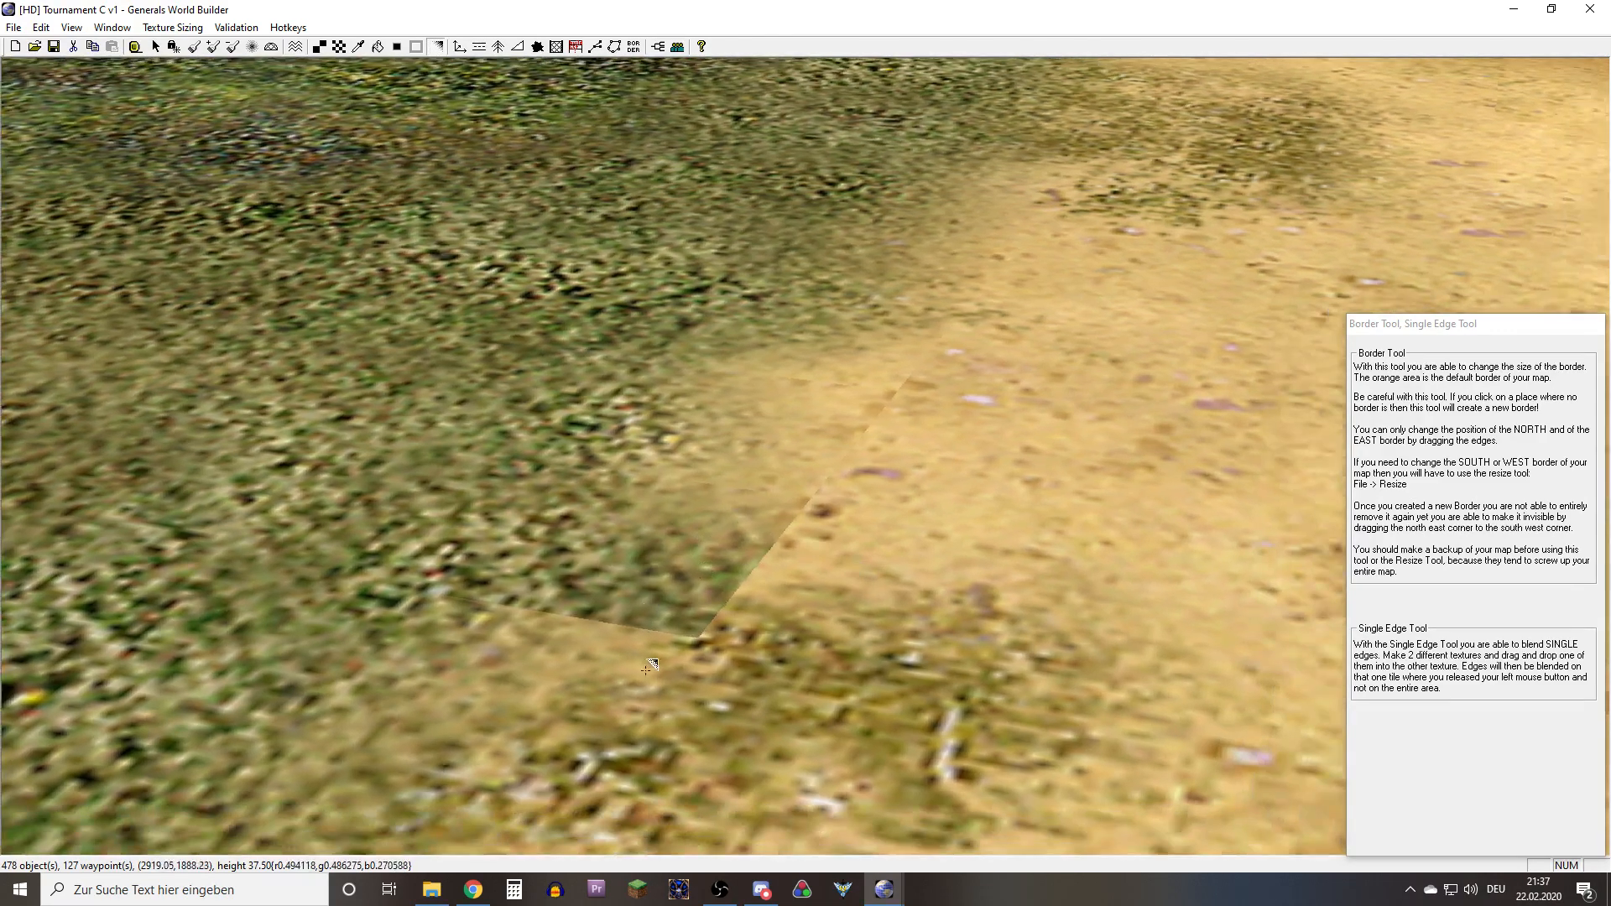
middle_drag(774, 510, 831, 667)
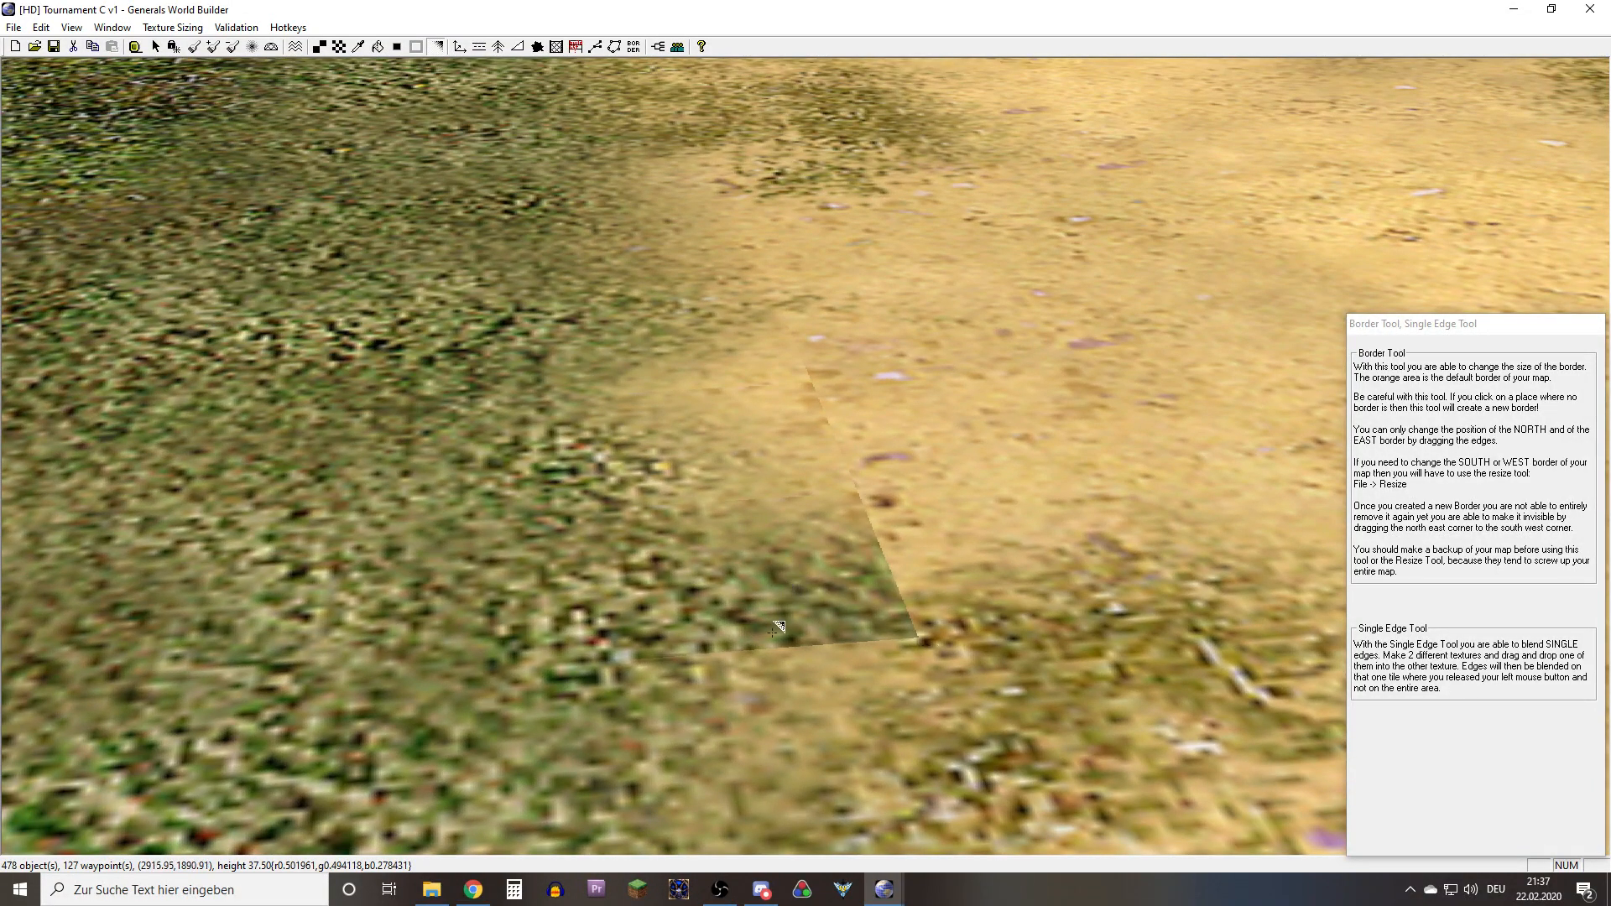
right_drag(773, 633, 746, 709)
drag(746, 701, 752, 583)
right_drag(755, 608, 818, 541)
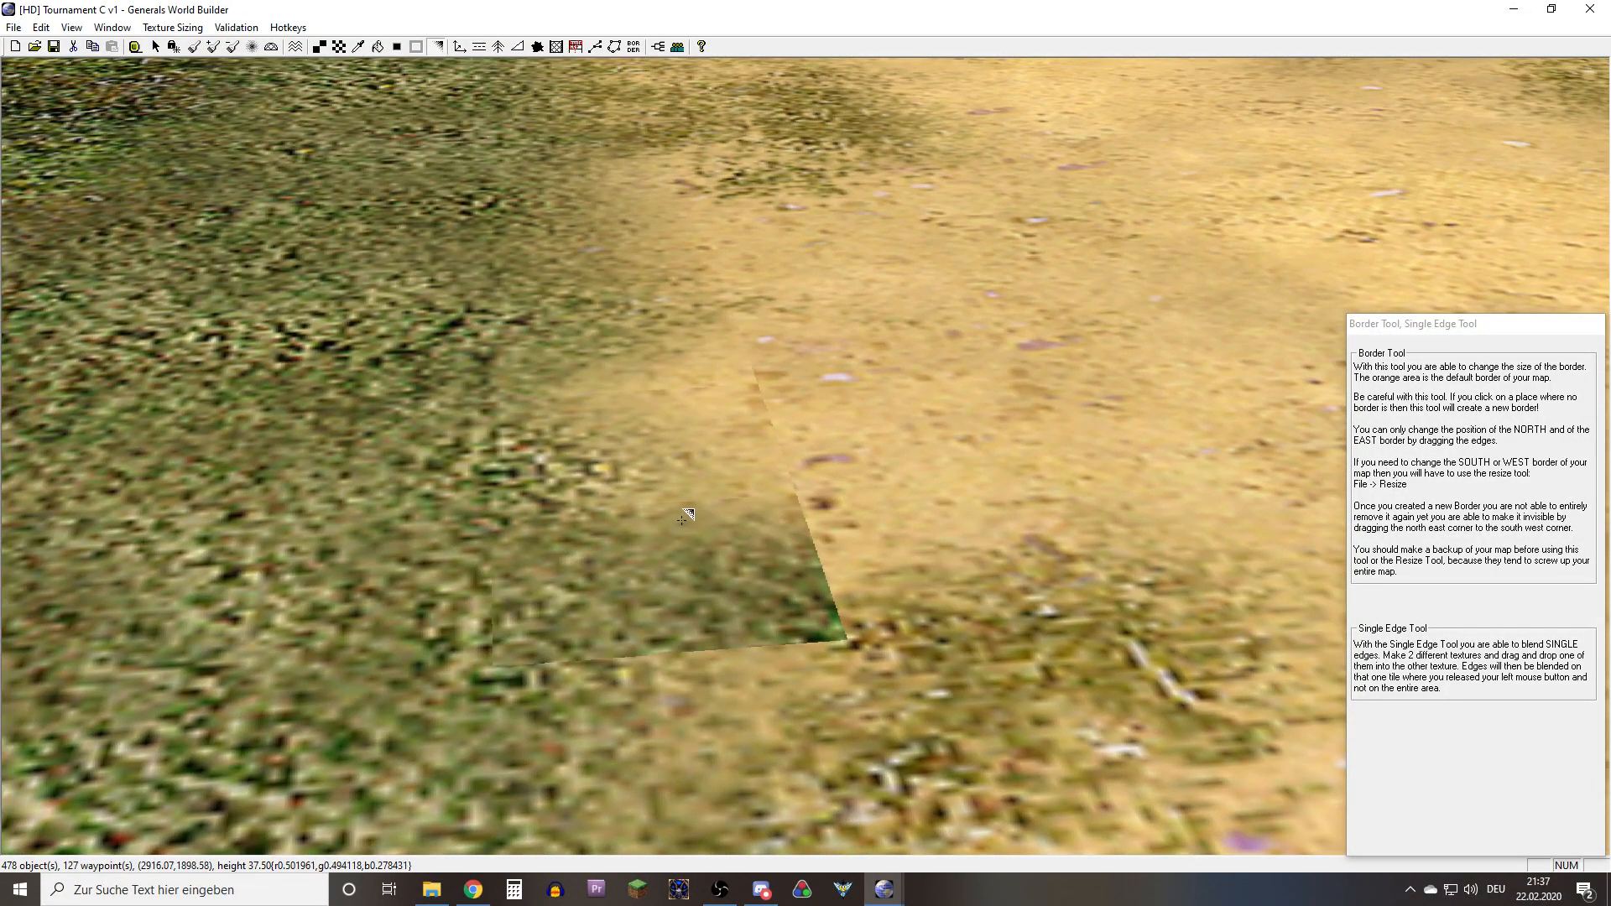
drag(682, 516, 686, 580)
Sample the grass texture, repaint the nearer hard-edged cell with it, and try blending sand into its single edges
key(alt)
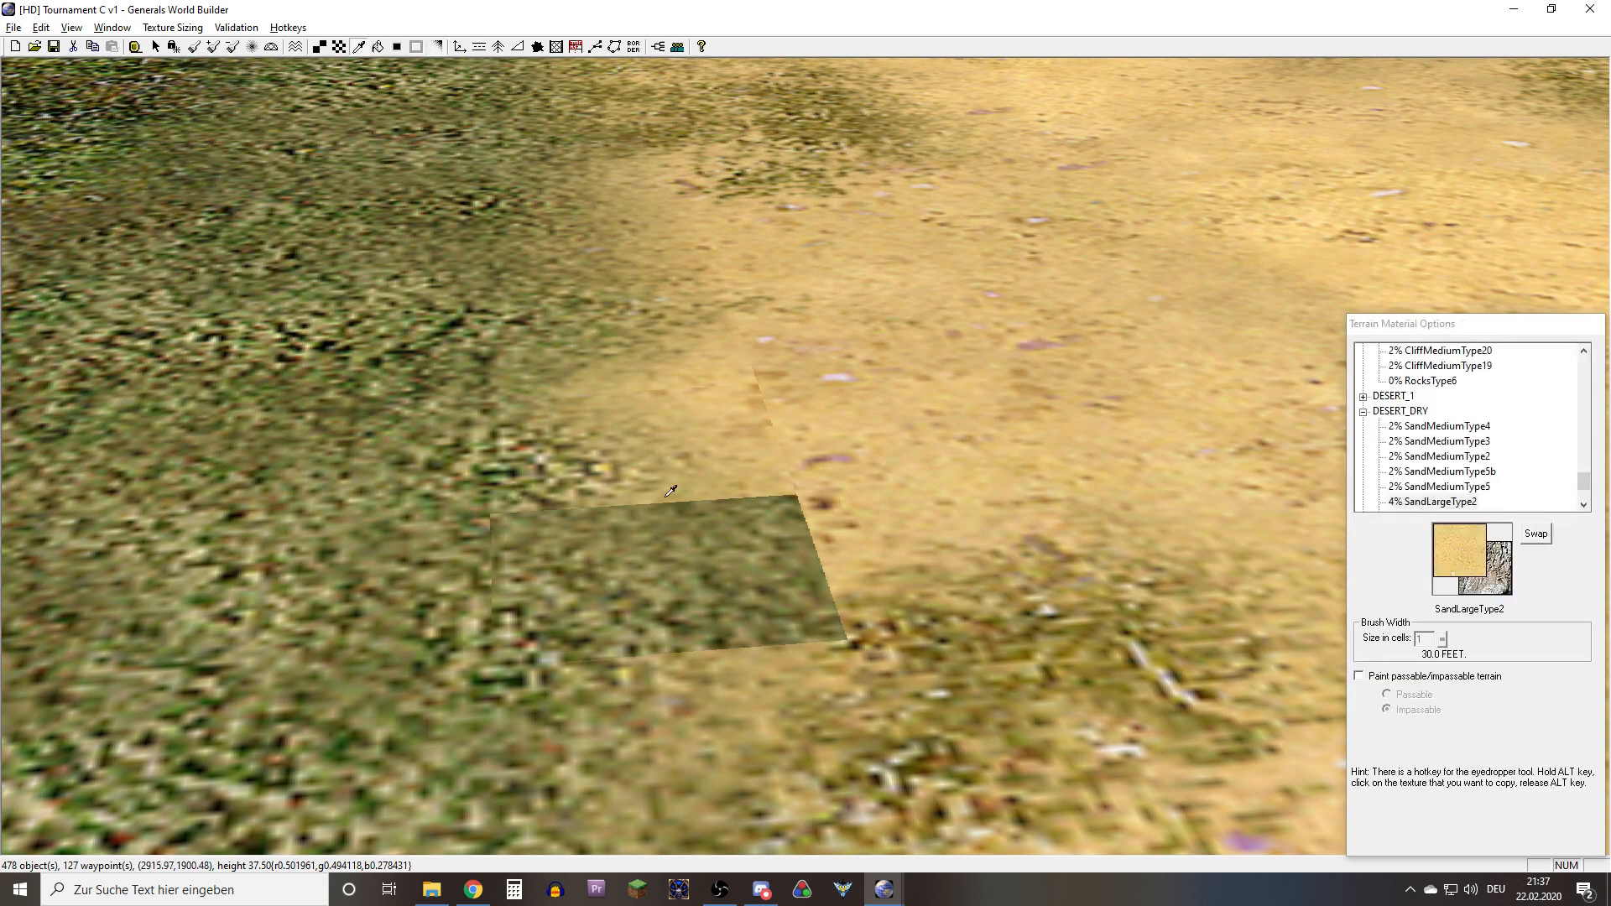
alt+click(412, 486)
key(t)
click(615, 561)
key(e)
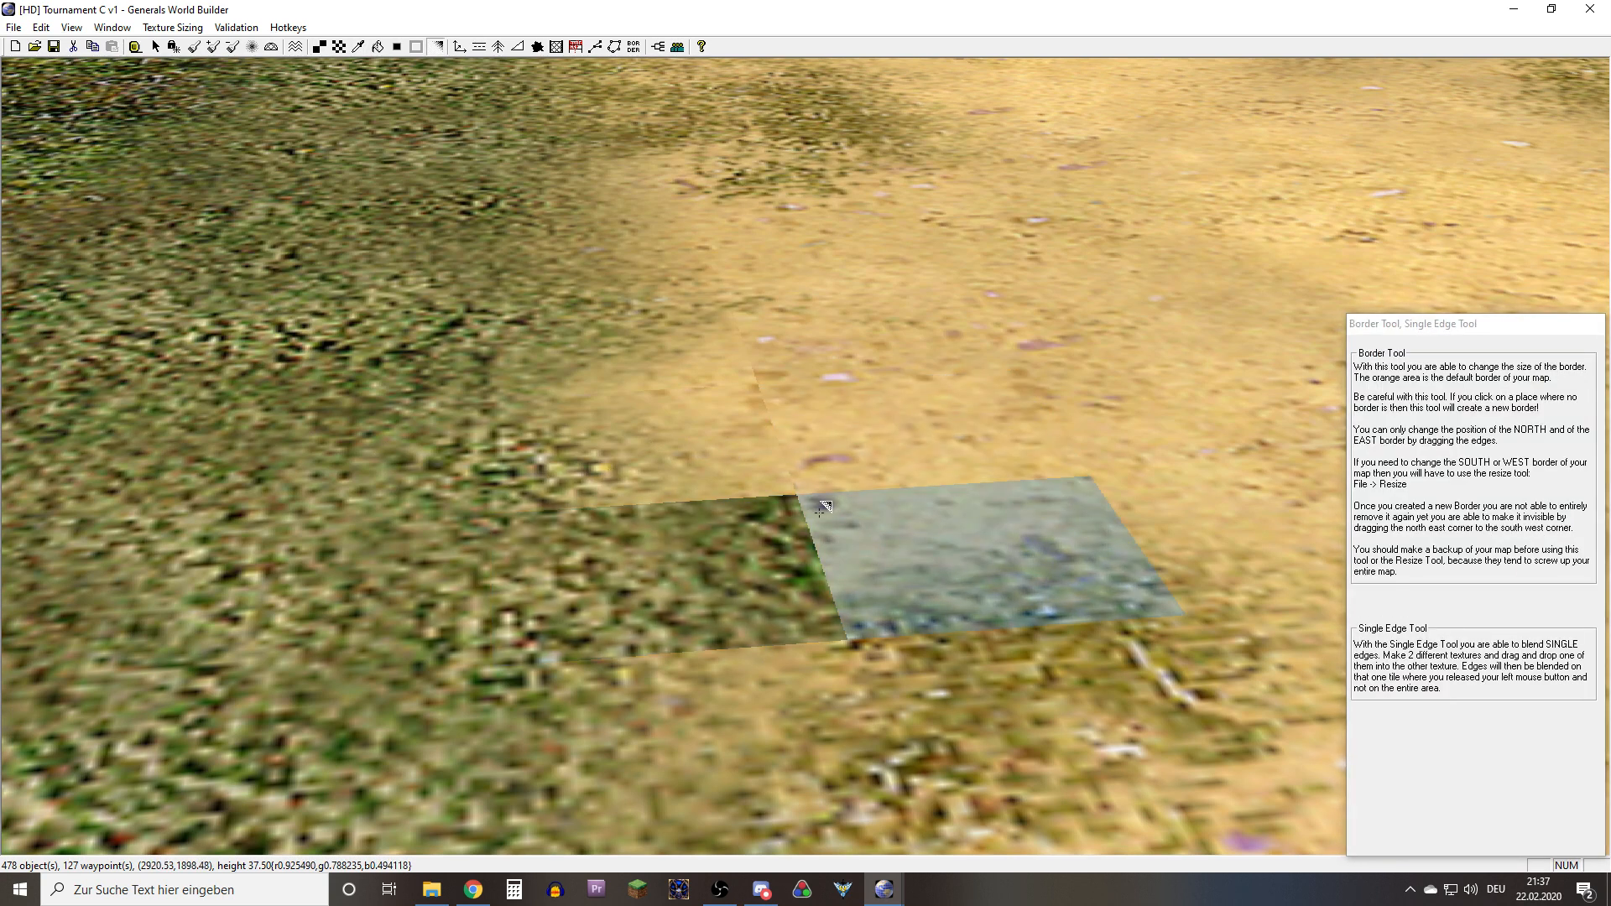
drag(811, 470, 719, 543)
middle_drag(640, 544, 939, 668)
Repaint the two hard-edged cells with plain sand and extend the adjacent grassy sand patch using SandLargeType2Grassy
alt+click(939, 667)
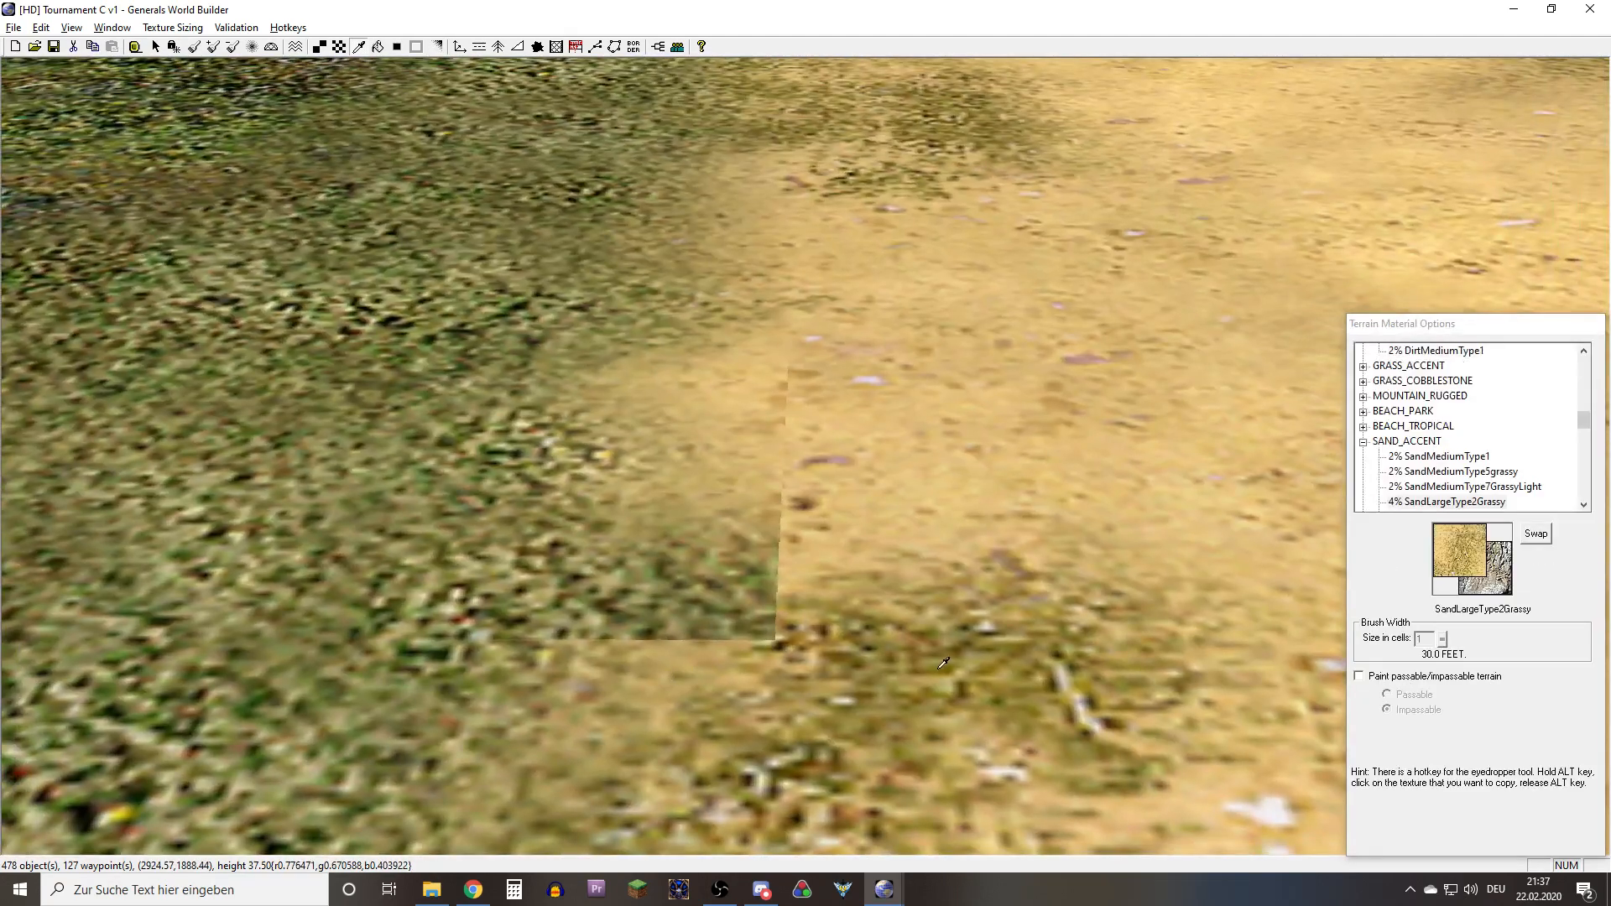
scroll(886, 545, down, 5)
key(t)
drag(755, 449, 738, 516)
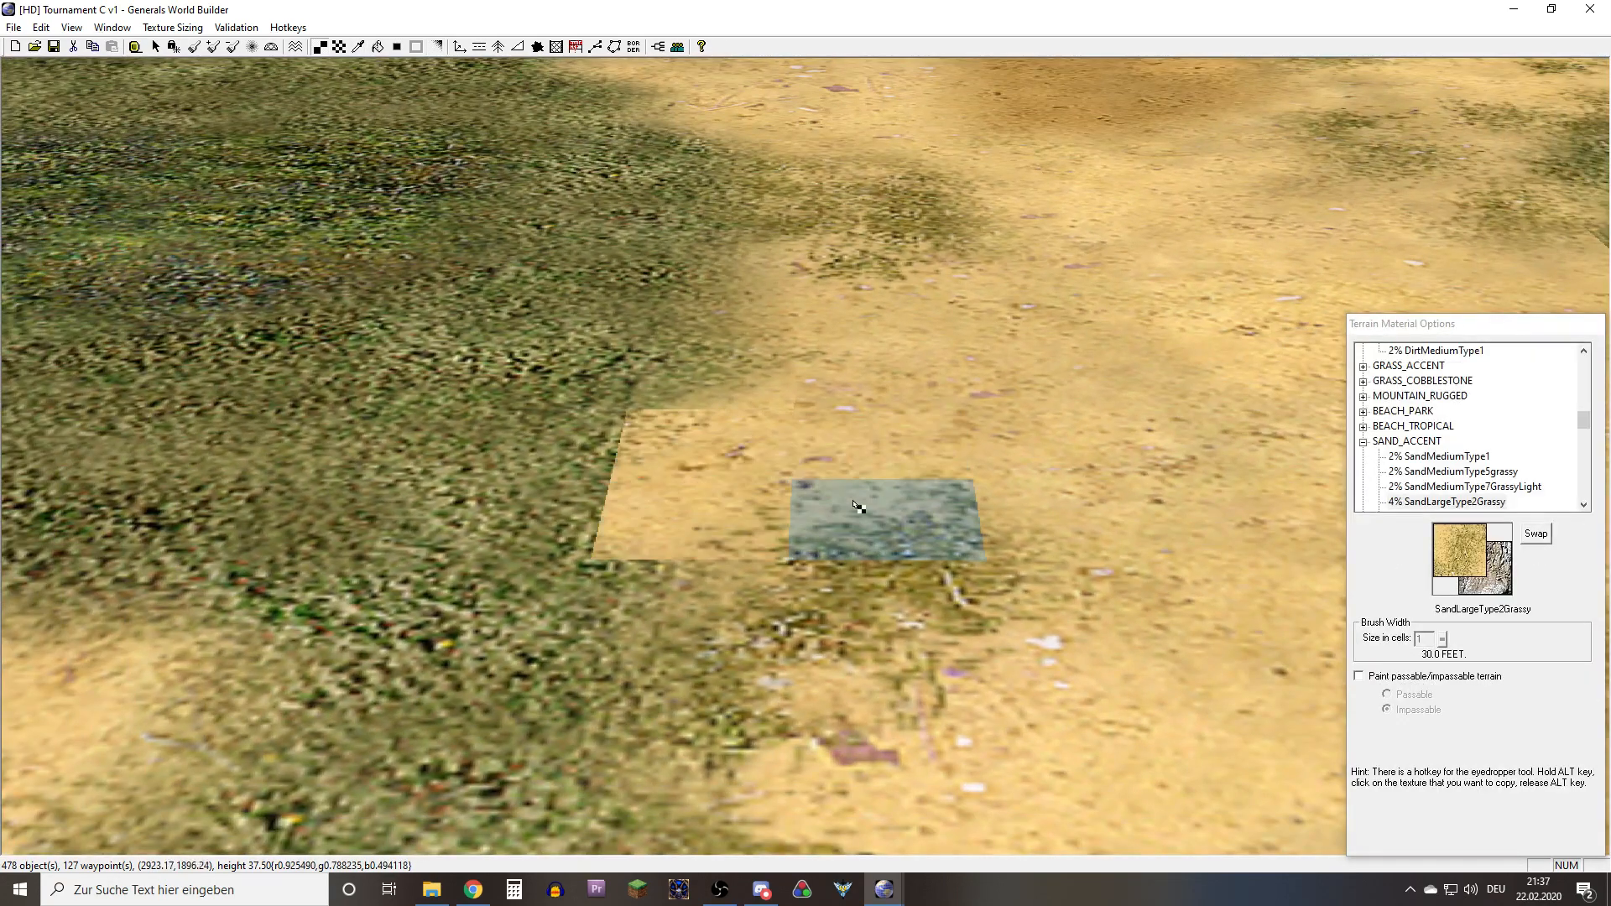
drag(917, 512, 1091, 606)
Blend the adjacent grass into the repainted sand cells with Blend Single Edge and remove the stray grass blend beside them
key(e)
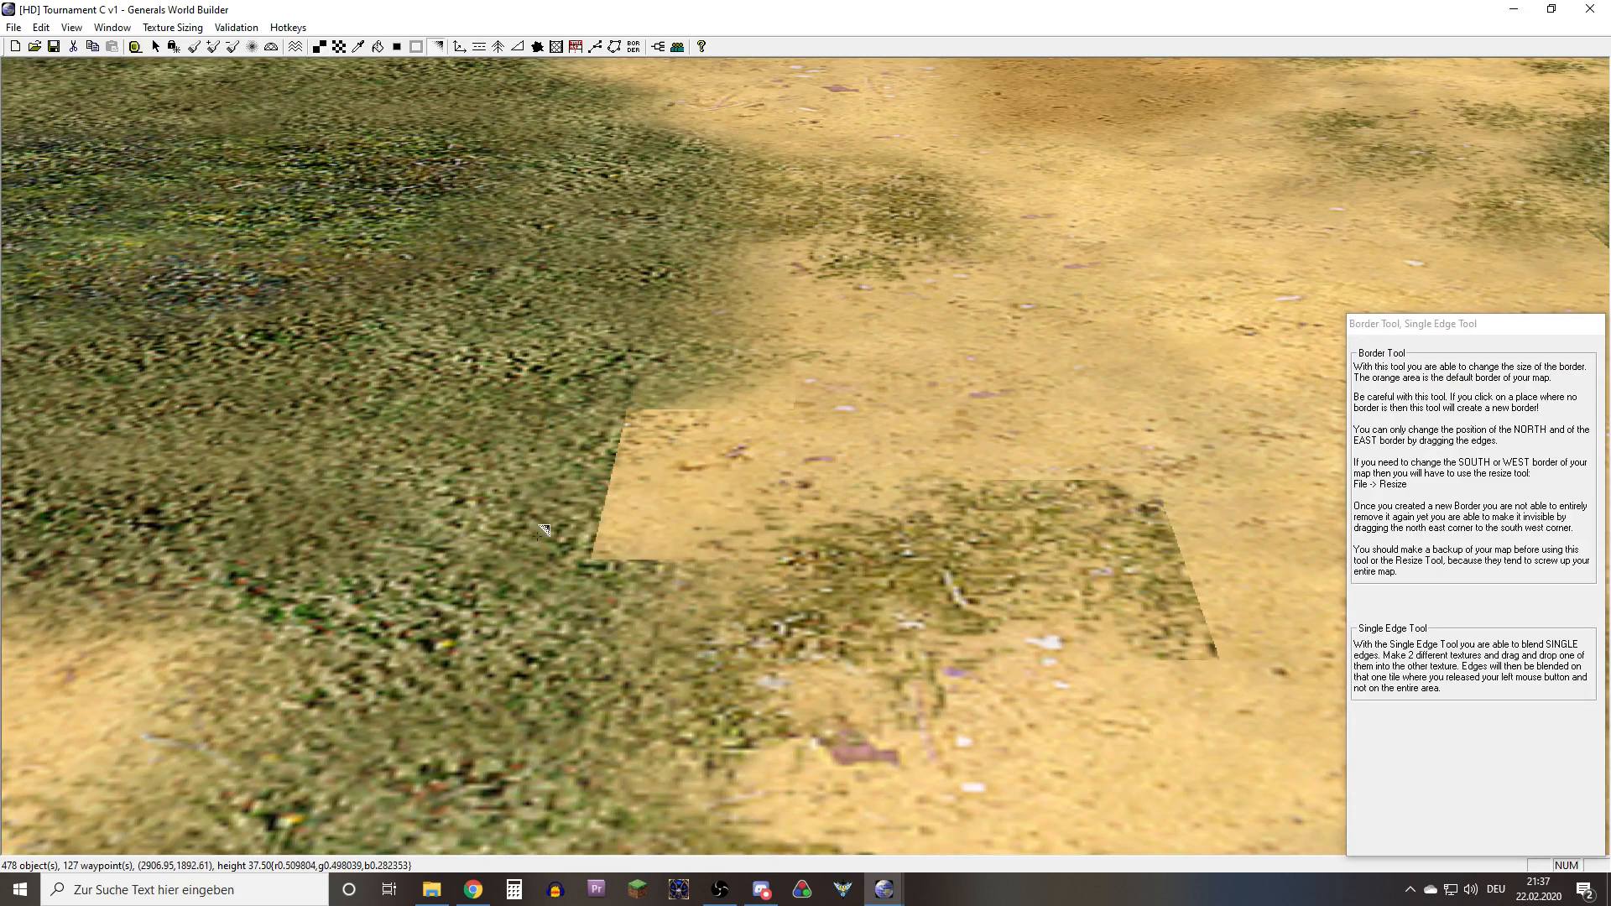
drag(538, 536, 685, 528)
drag(558, 458, 710, 470)
drag(669, 371, 863, 442)
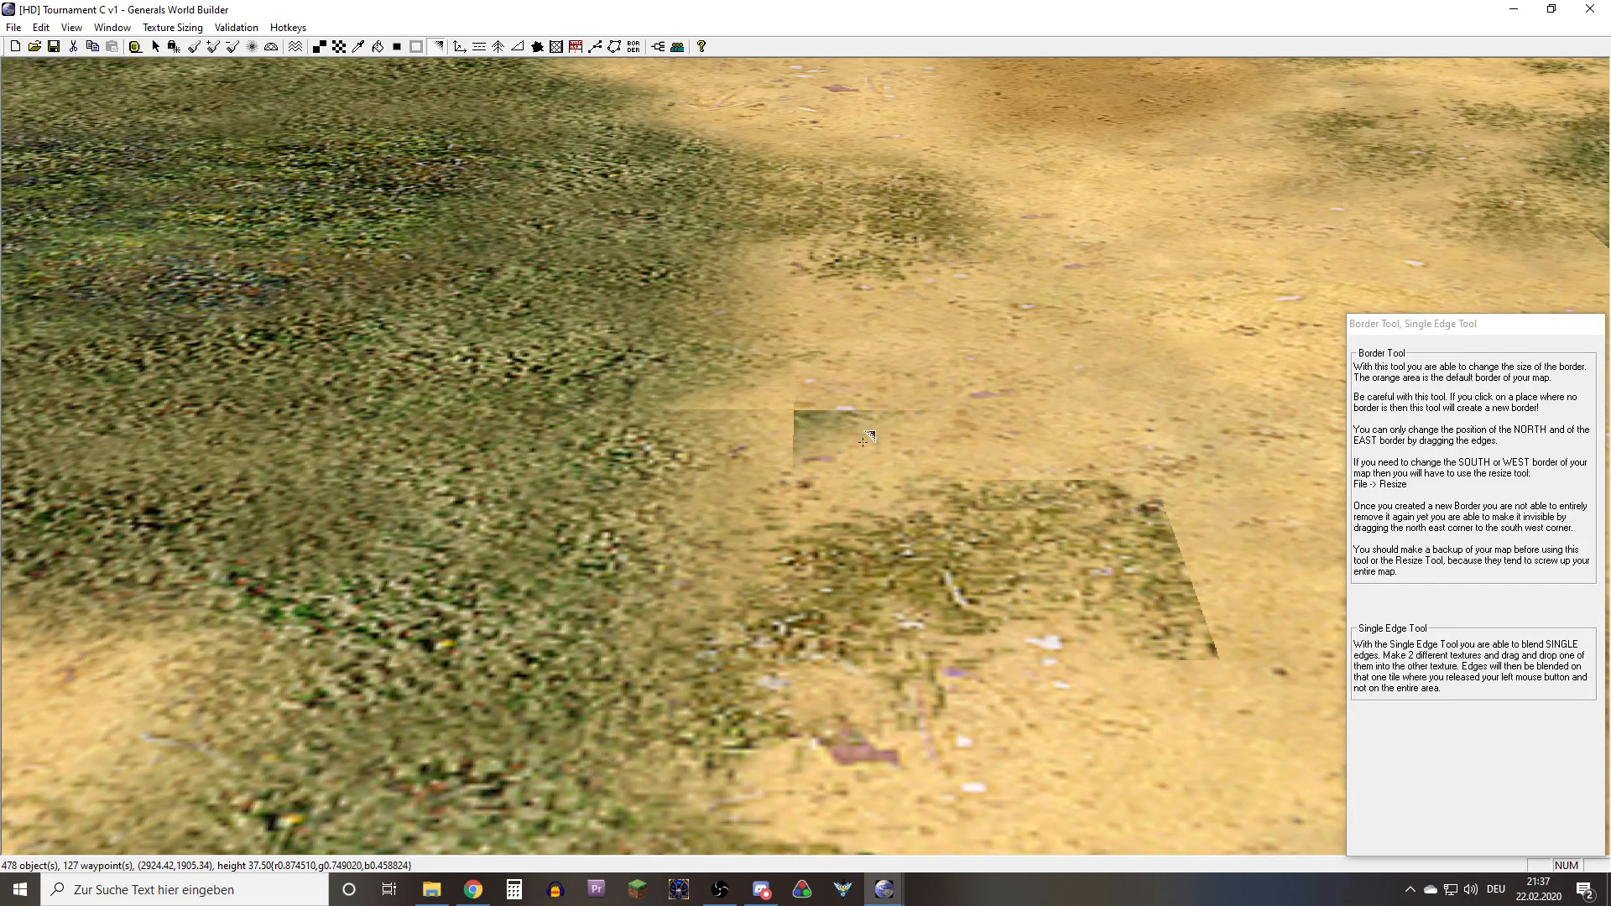
drag(639, 400, 929, 428)
alt+click(942, 366)
key(t)
click(864, 425)
key(ctrl+z)
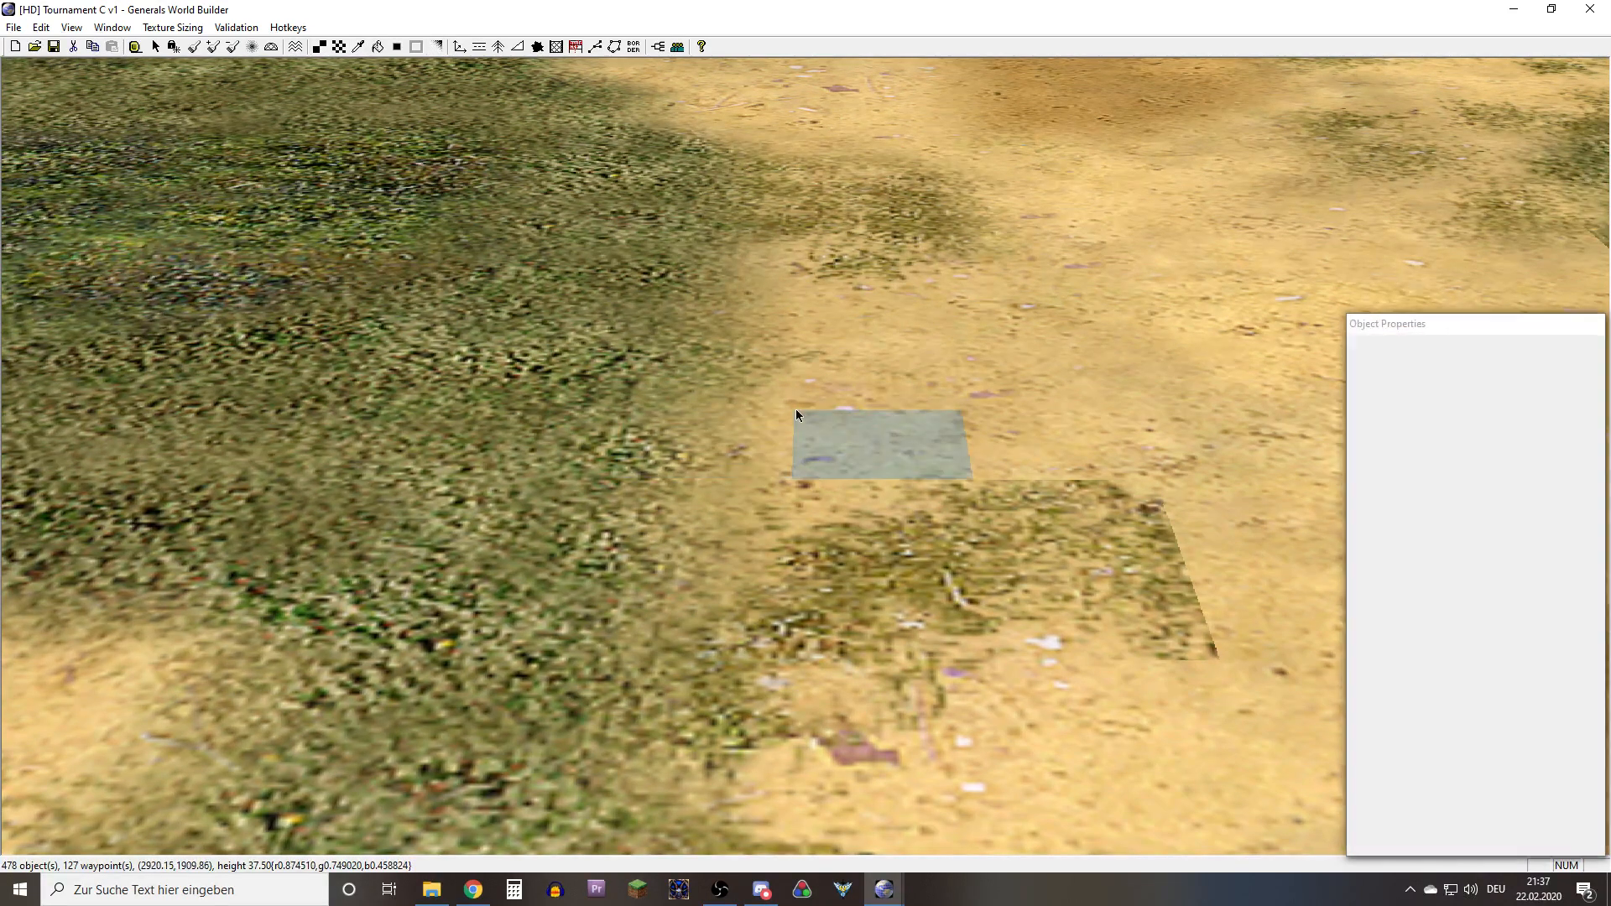
Apply Auto Edge Out to the extended grassy sand patch to soften its outer border
right_drag(992, 456, 863, 450)
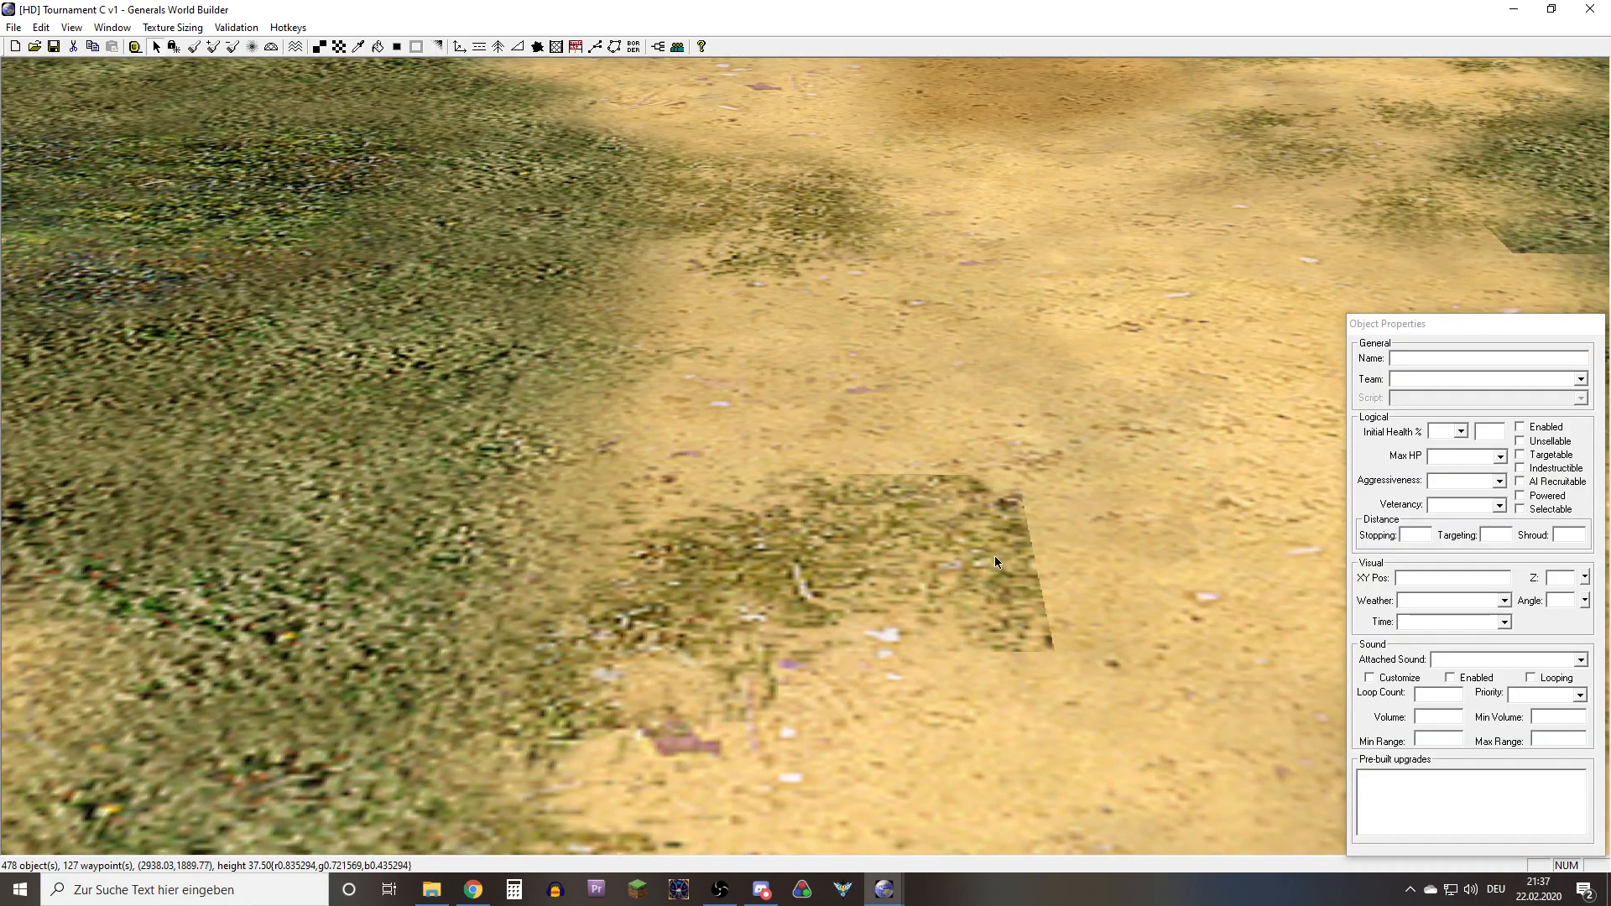
right_drag(999, 553, 834, 521)
key(b)
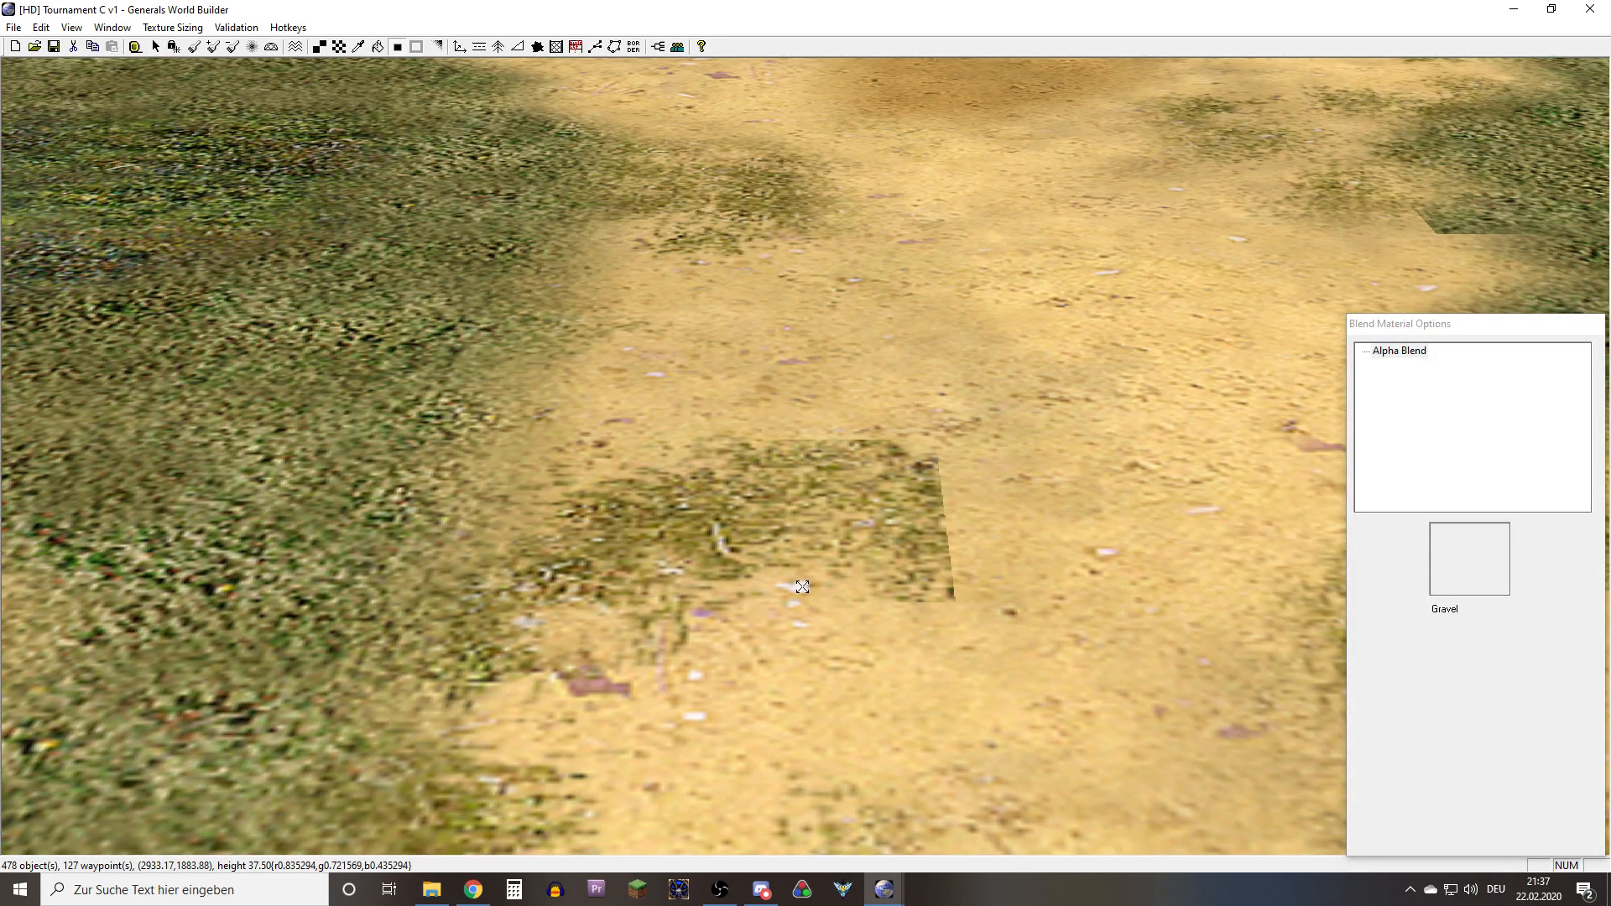
click(818, 556)
right_drag(957, 648, 874, 565)
Try a single-edge blend across the remaining seam at the grassy sand patch's near corner, and undo it
key(e)
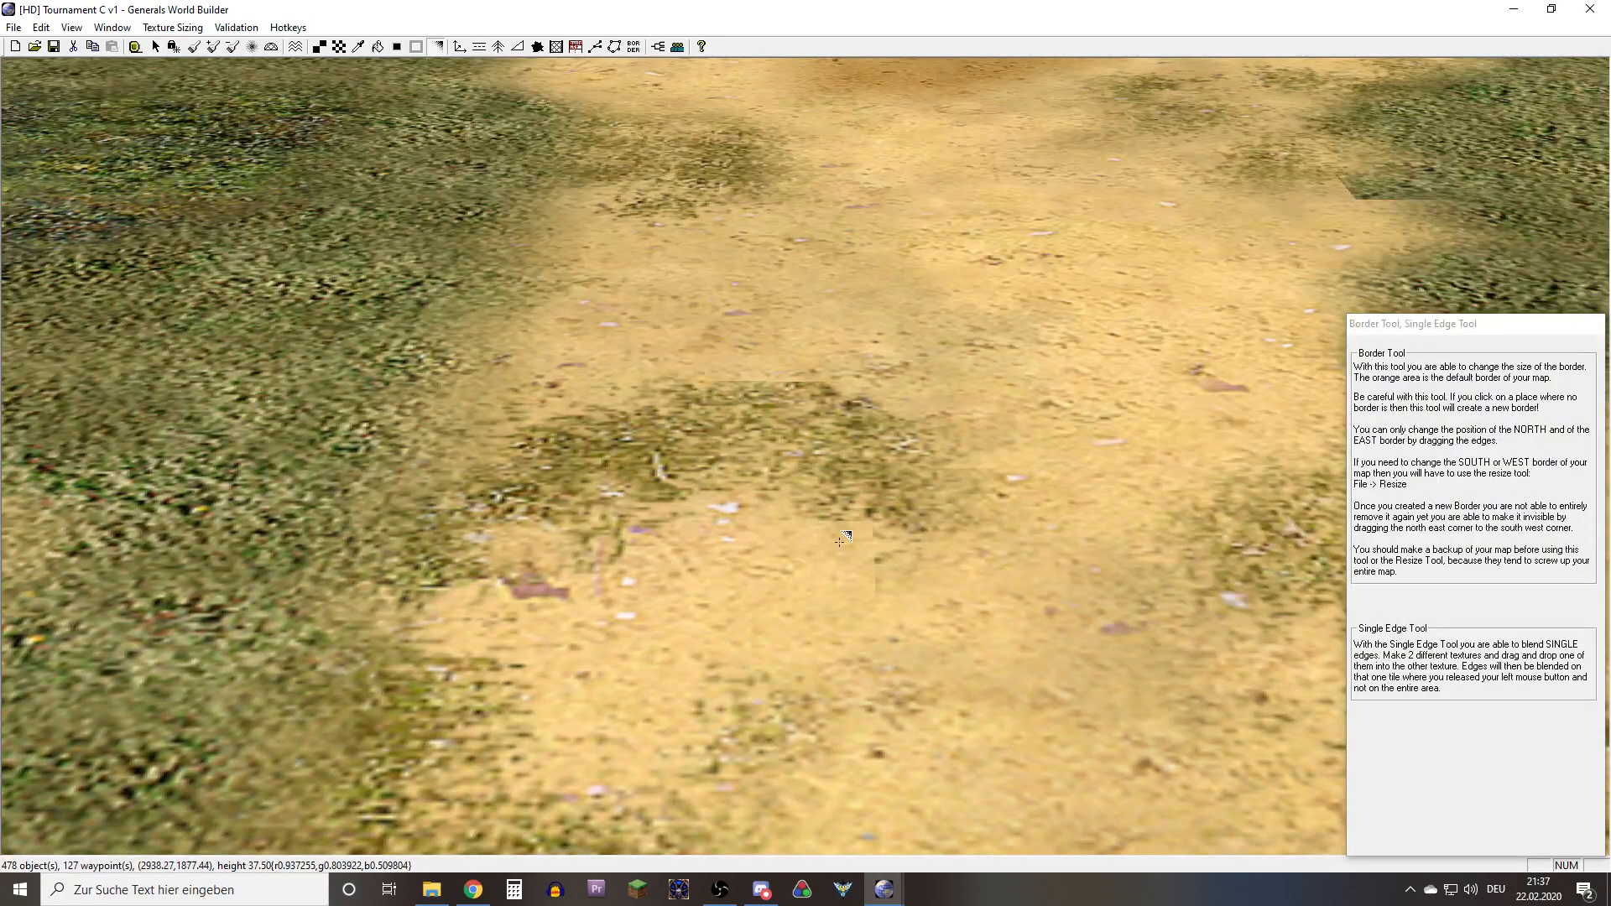
scroll(895, 585, up, 4)
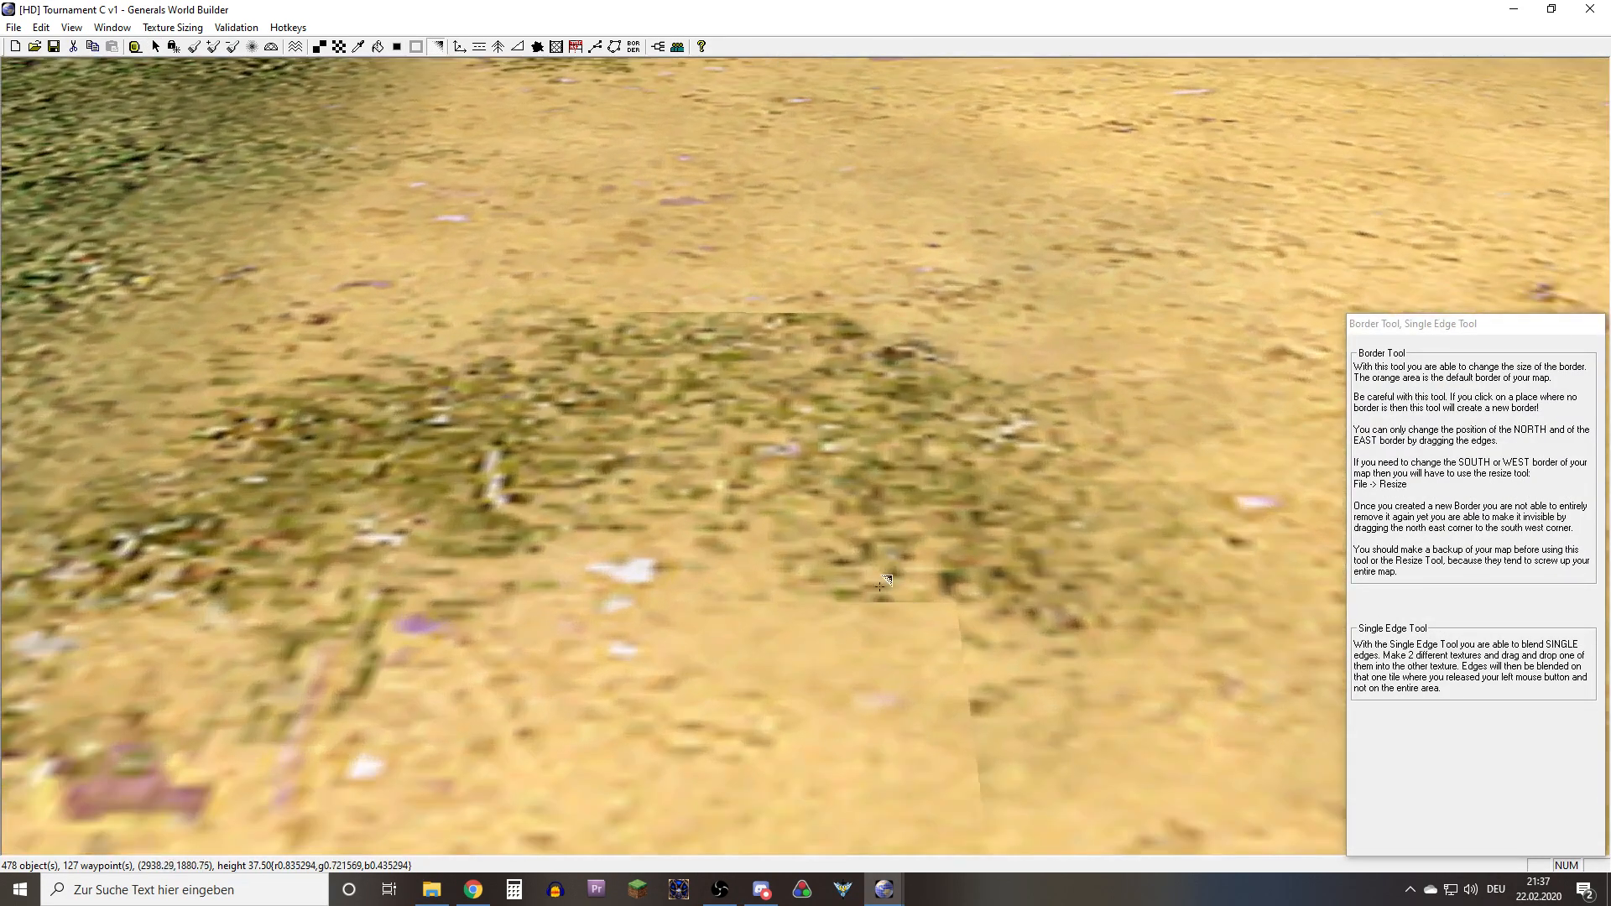
drag(741, 609, 742, 609)
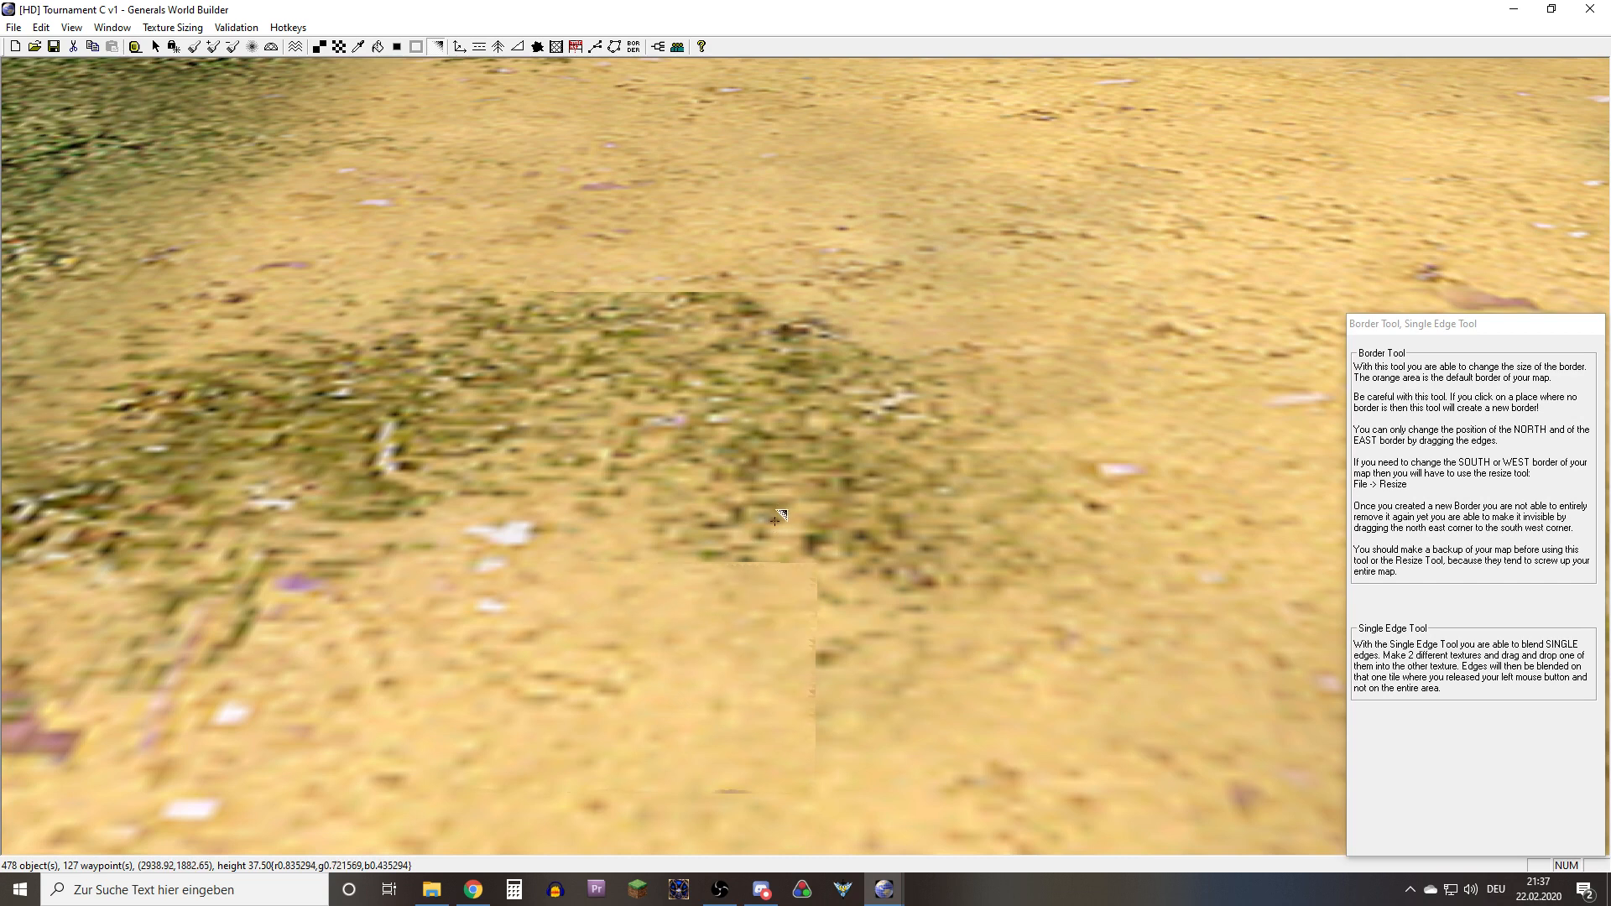
key(ctrl+z)
right_drag(783, 603, 778, 593)
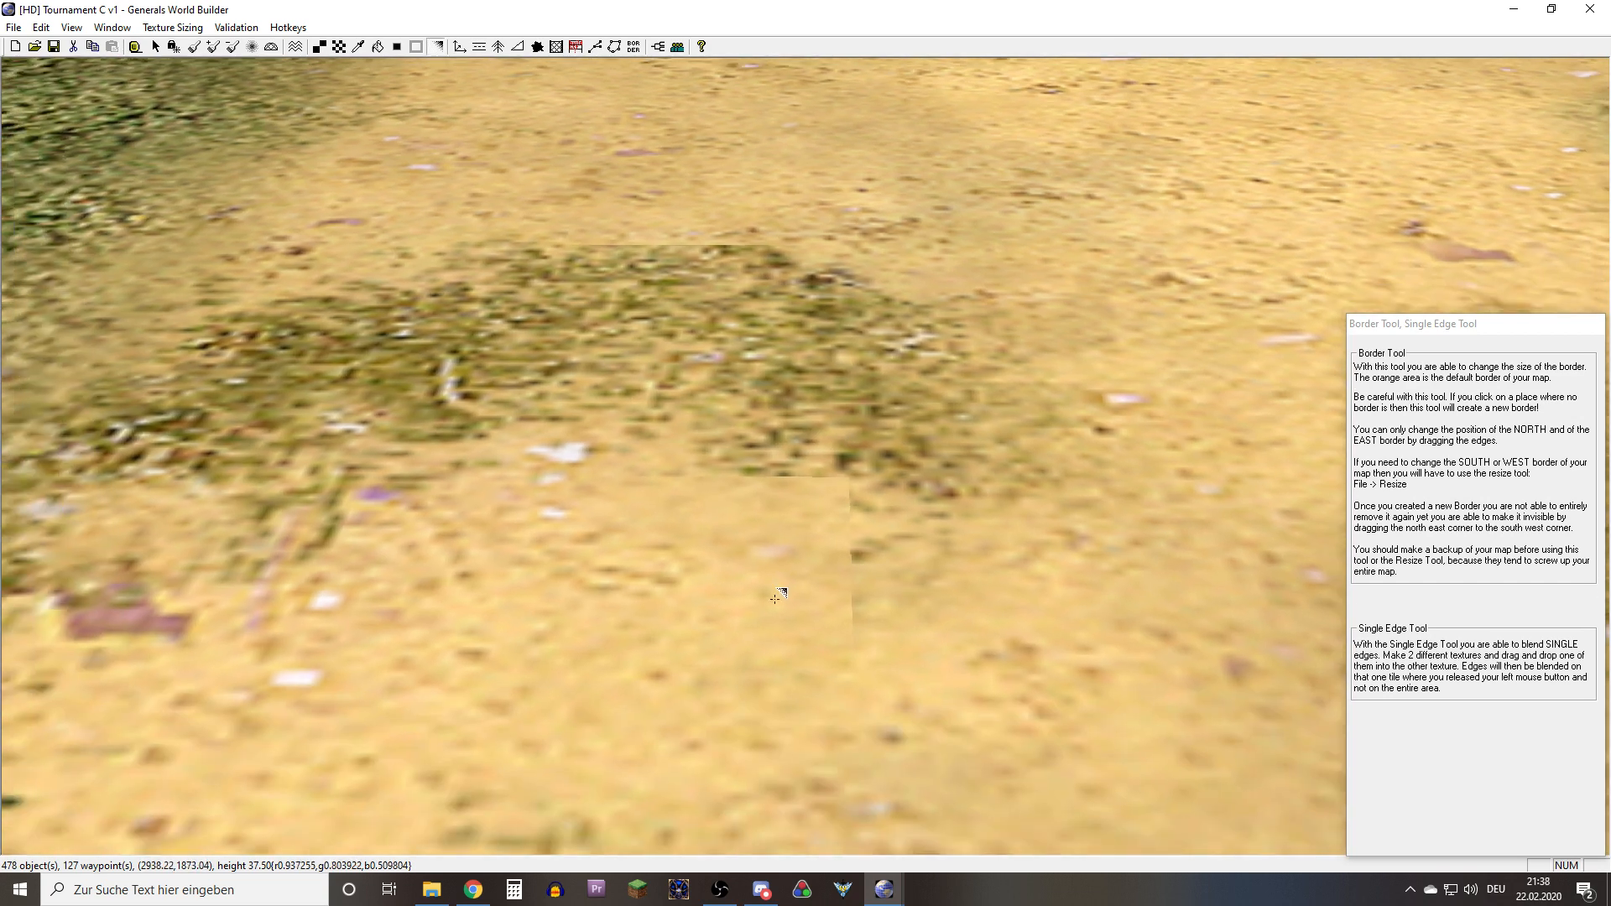
Sample SandLargeType2, repaint the seamed cell of the grassy patch with it, and blend the patch using Auto Edge Out
key(alt)
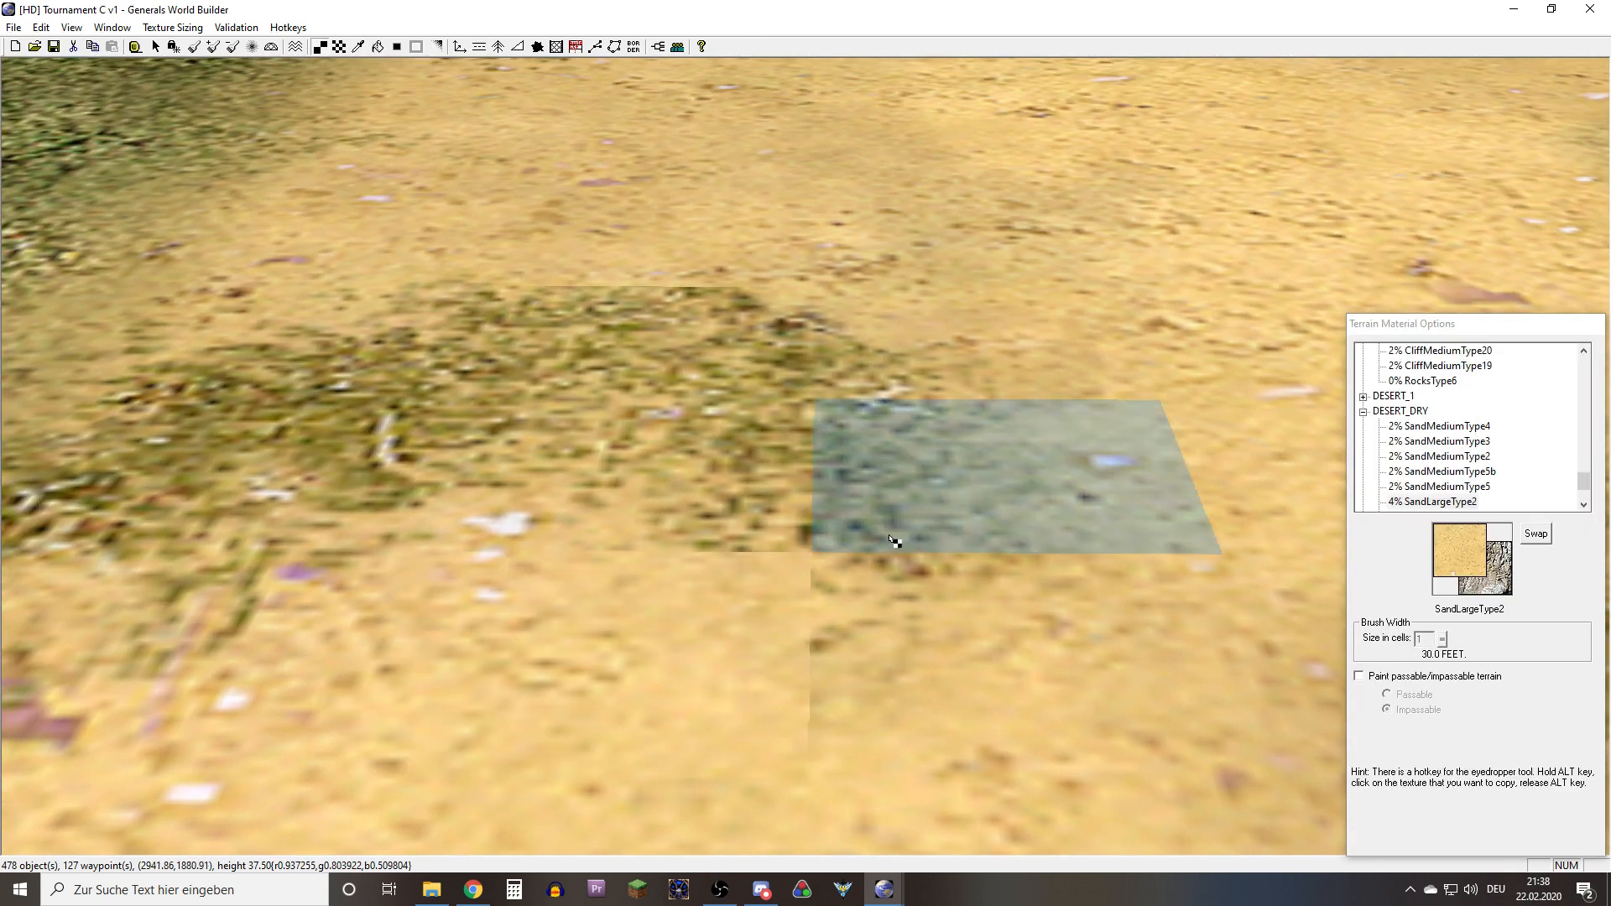
click(782, 541)
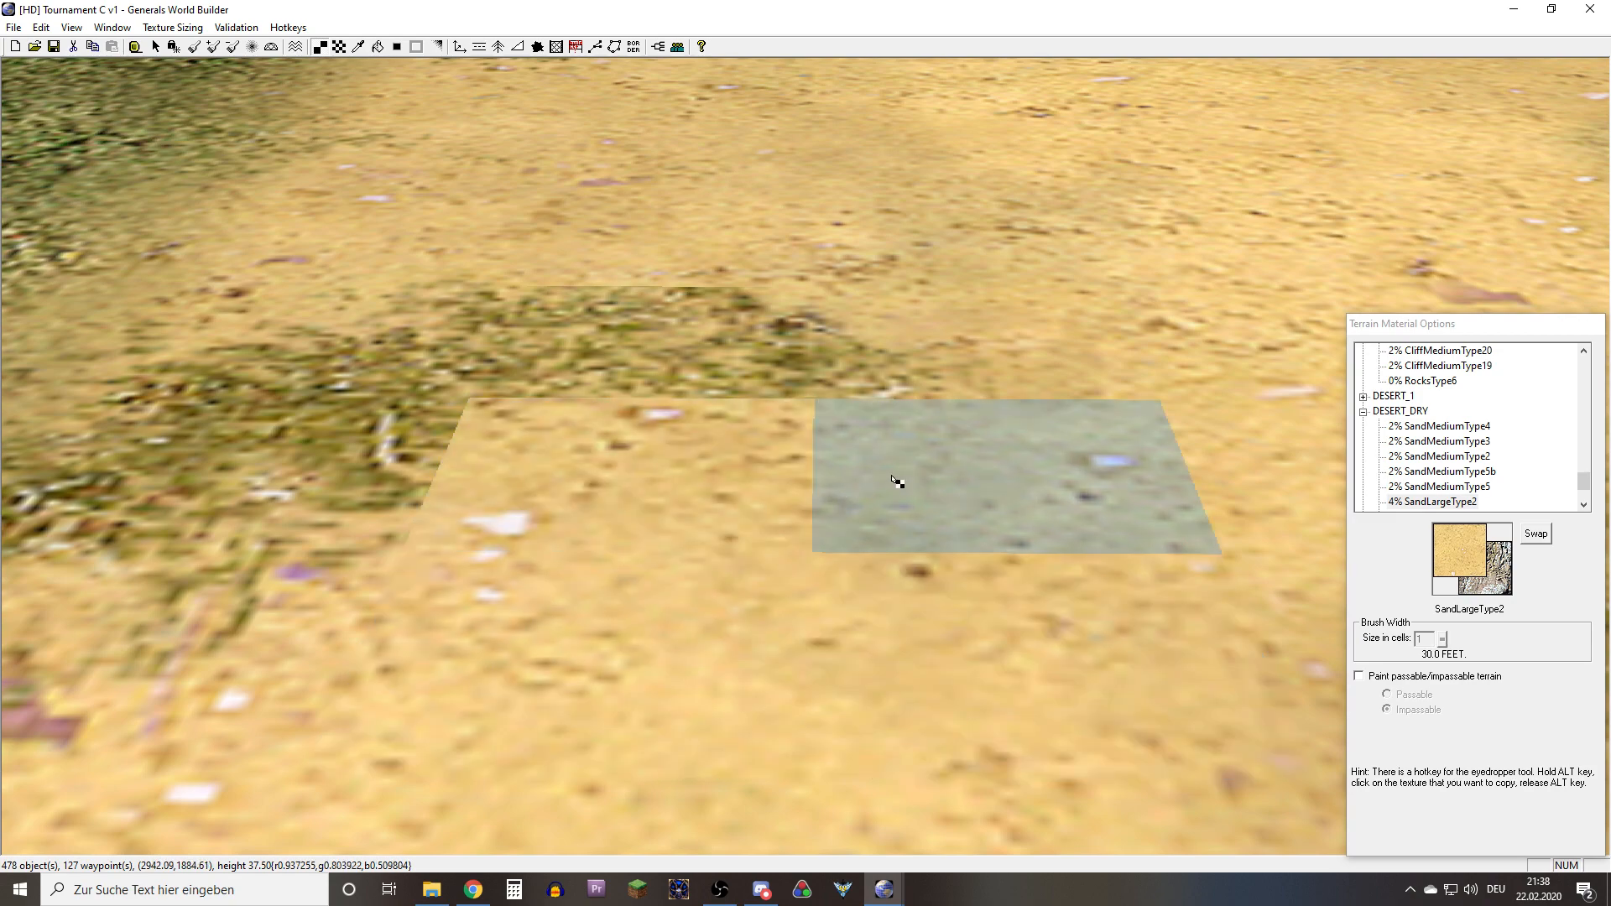
click(397, 47)
key(ctrl+z)
key(ctrl+z)
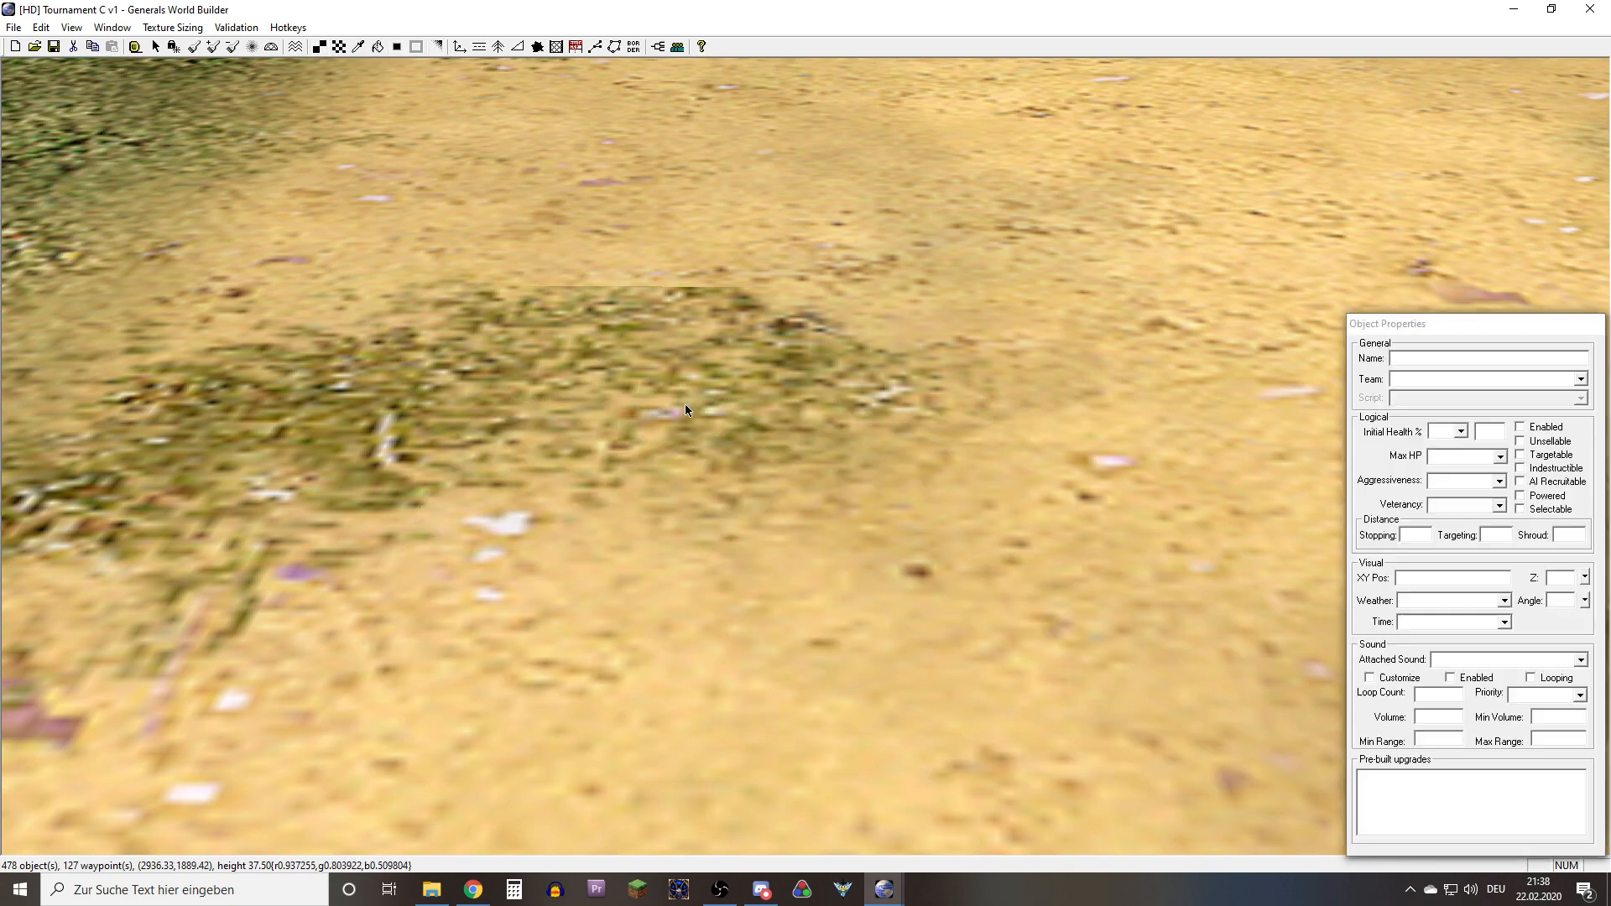
Examine the reworked sand and grass transitions along the patch and the hard-edged cell on its opposite grass border
scroll(685, 404, down, 5)
mouse_move(685, 470)
middle_down()
mouse_move(717, 497)
mouse_move(607, 583)
mouse_move(525, 523)
mouse_move(585, 383)
mouse_move(696, 420)
mouse_move(686, 458)
middle_up()
middle_drag(502, 459, 739, 555)
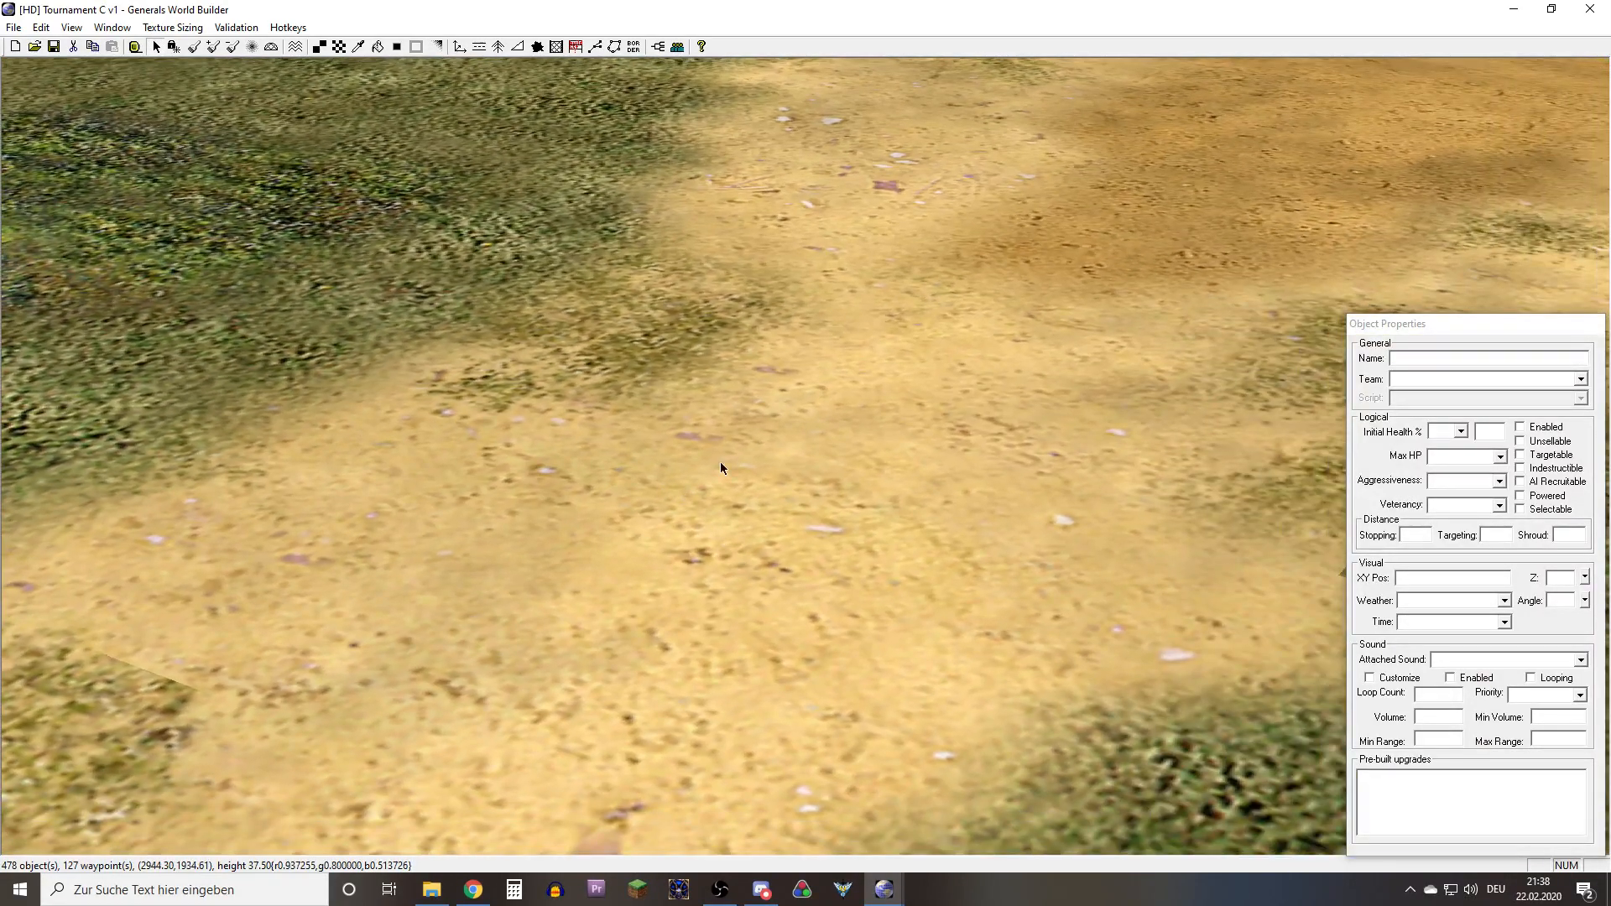
middle_drag(720, 463, 678, 518)
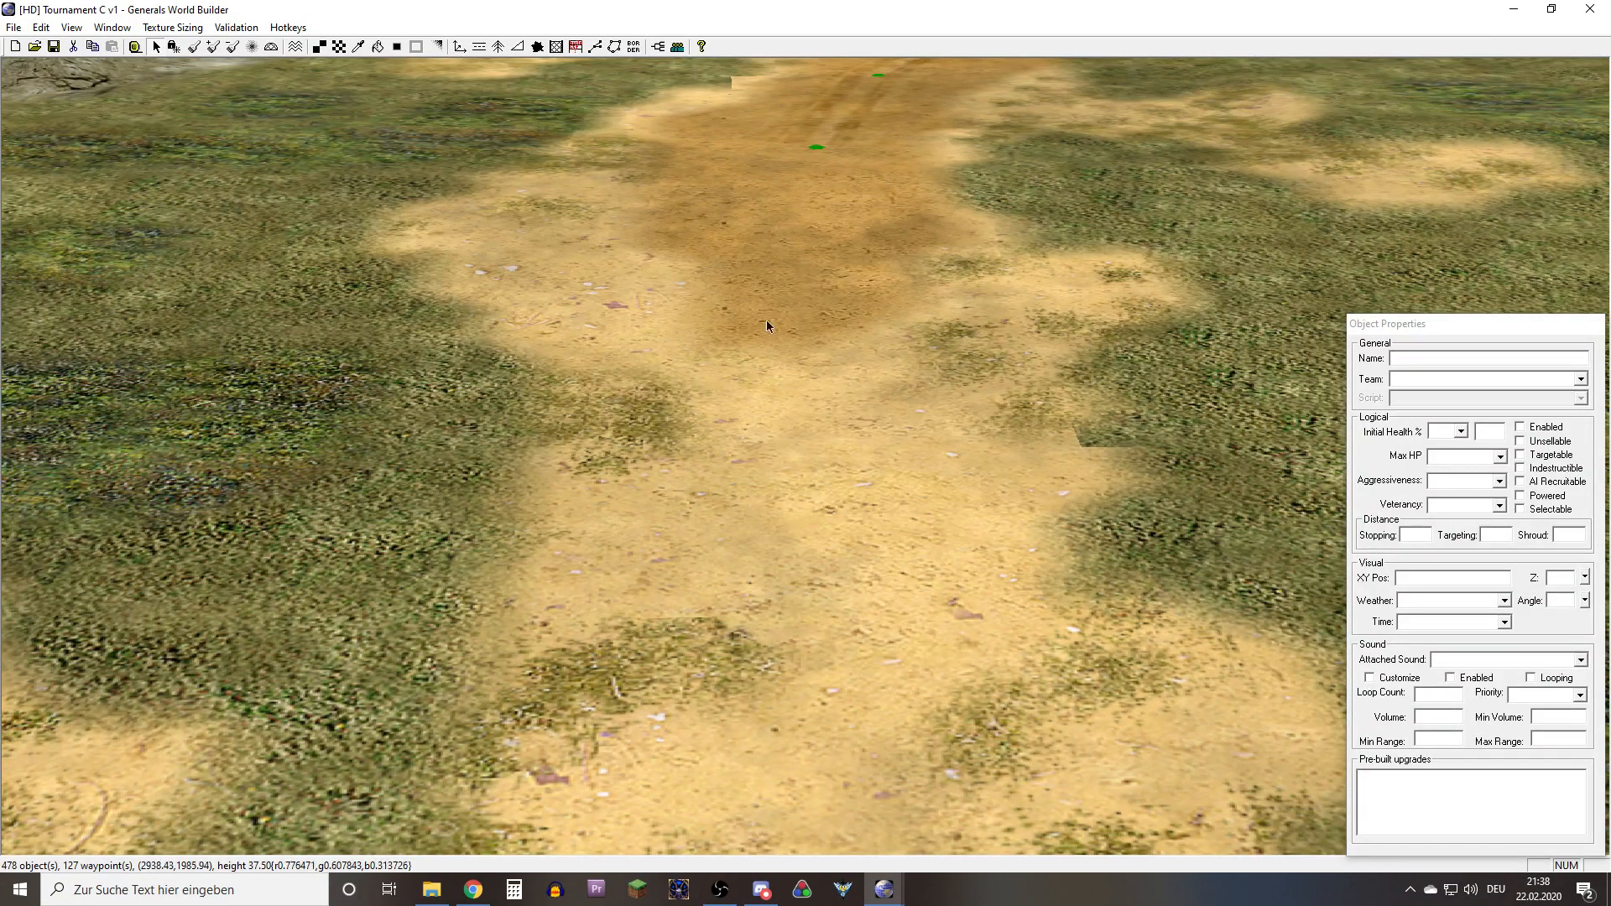
middle_drag(763, 287, 777, 539)
scroll(763, 532, up, 10)
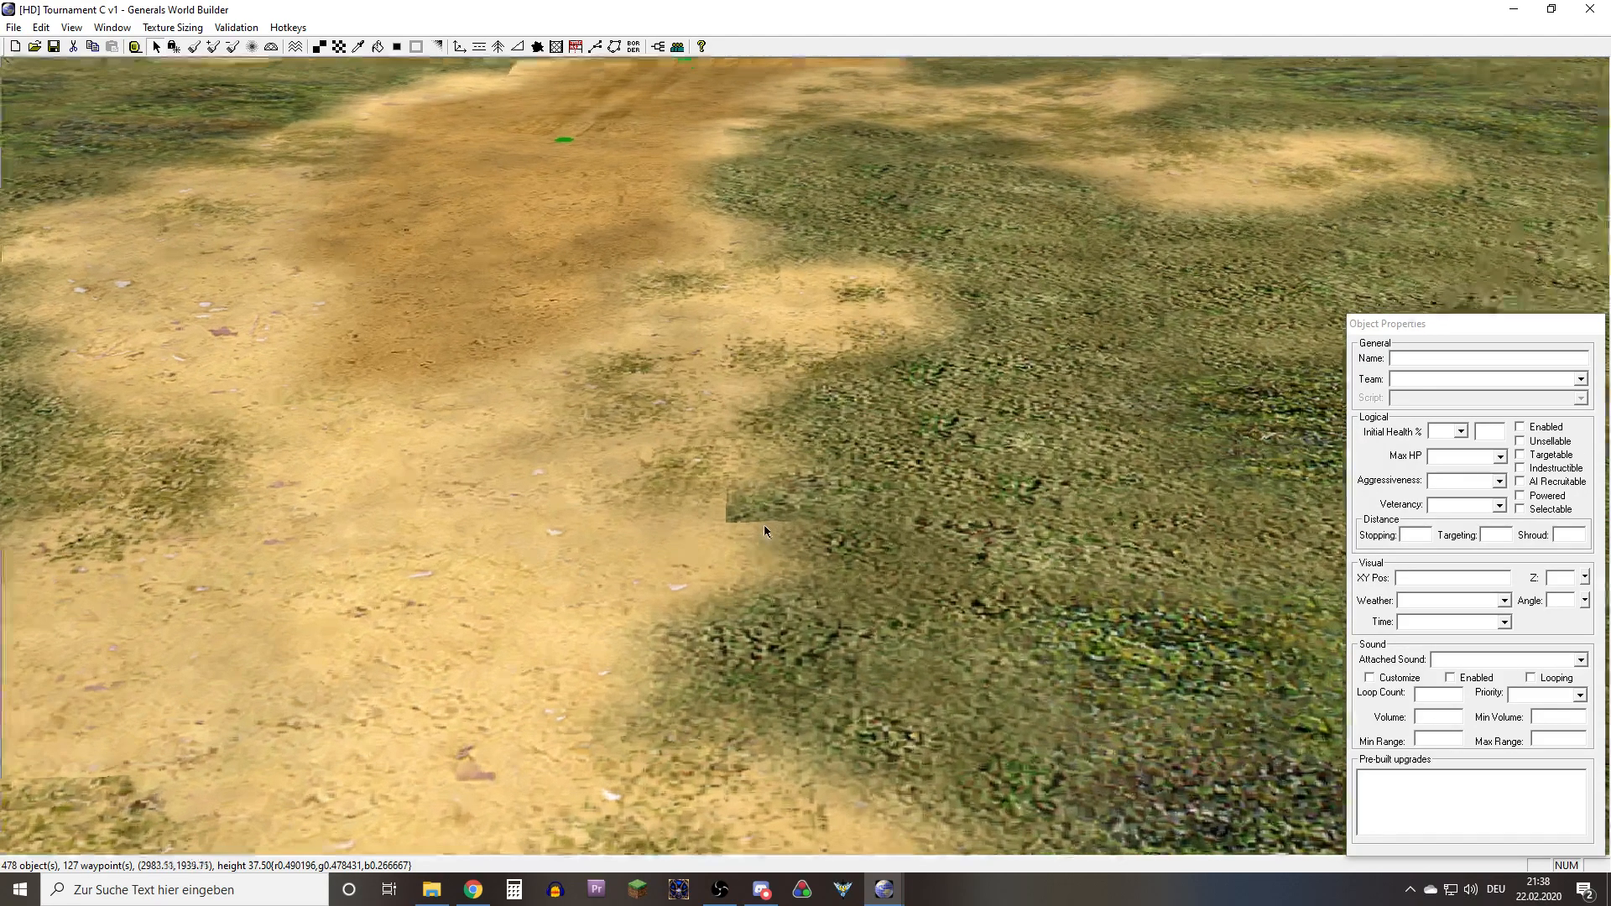
scroll(619, 571, down, 10)
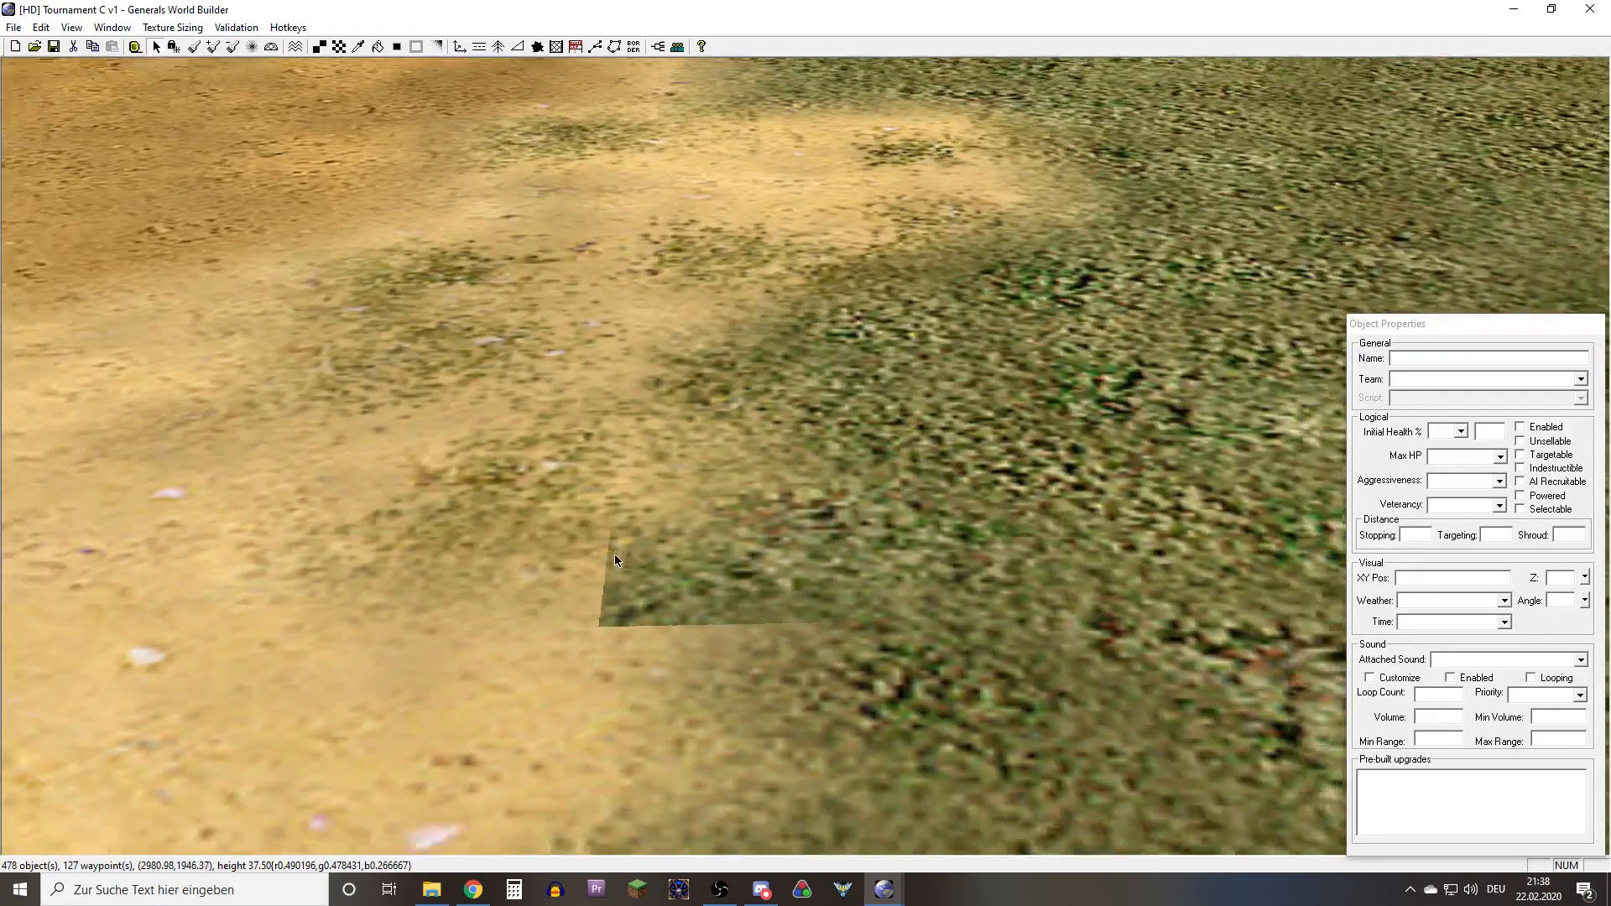
scroll(614, 555, down, 8)
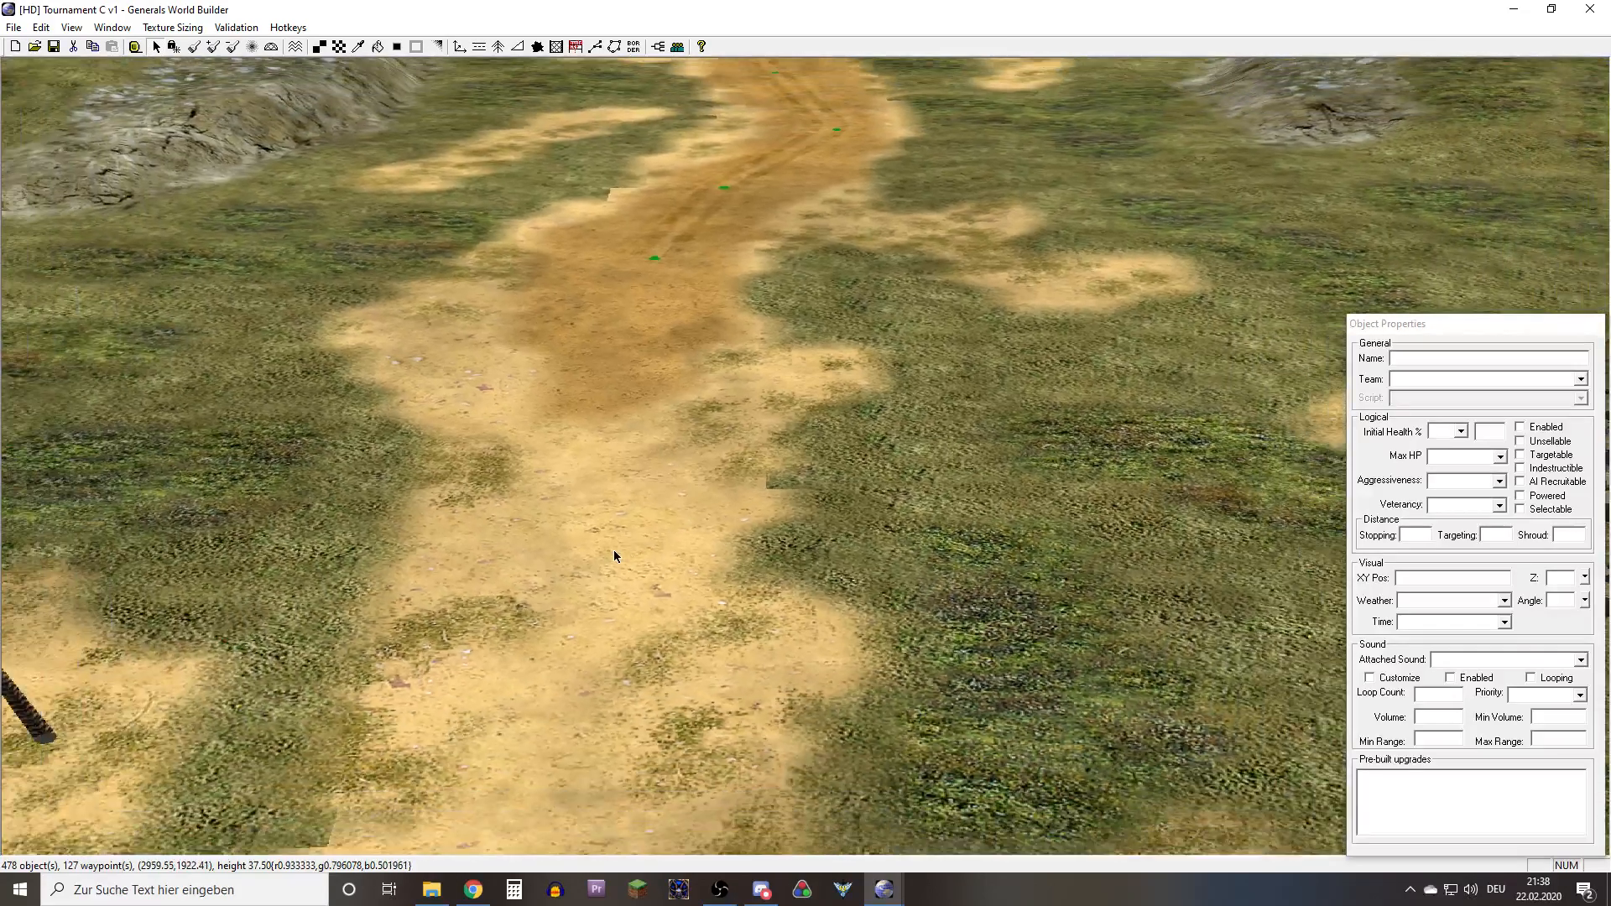
Survey the texture blending across the whole map and inspect another sand road and its grass surroundings
scroll(635, 560, down, 10)
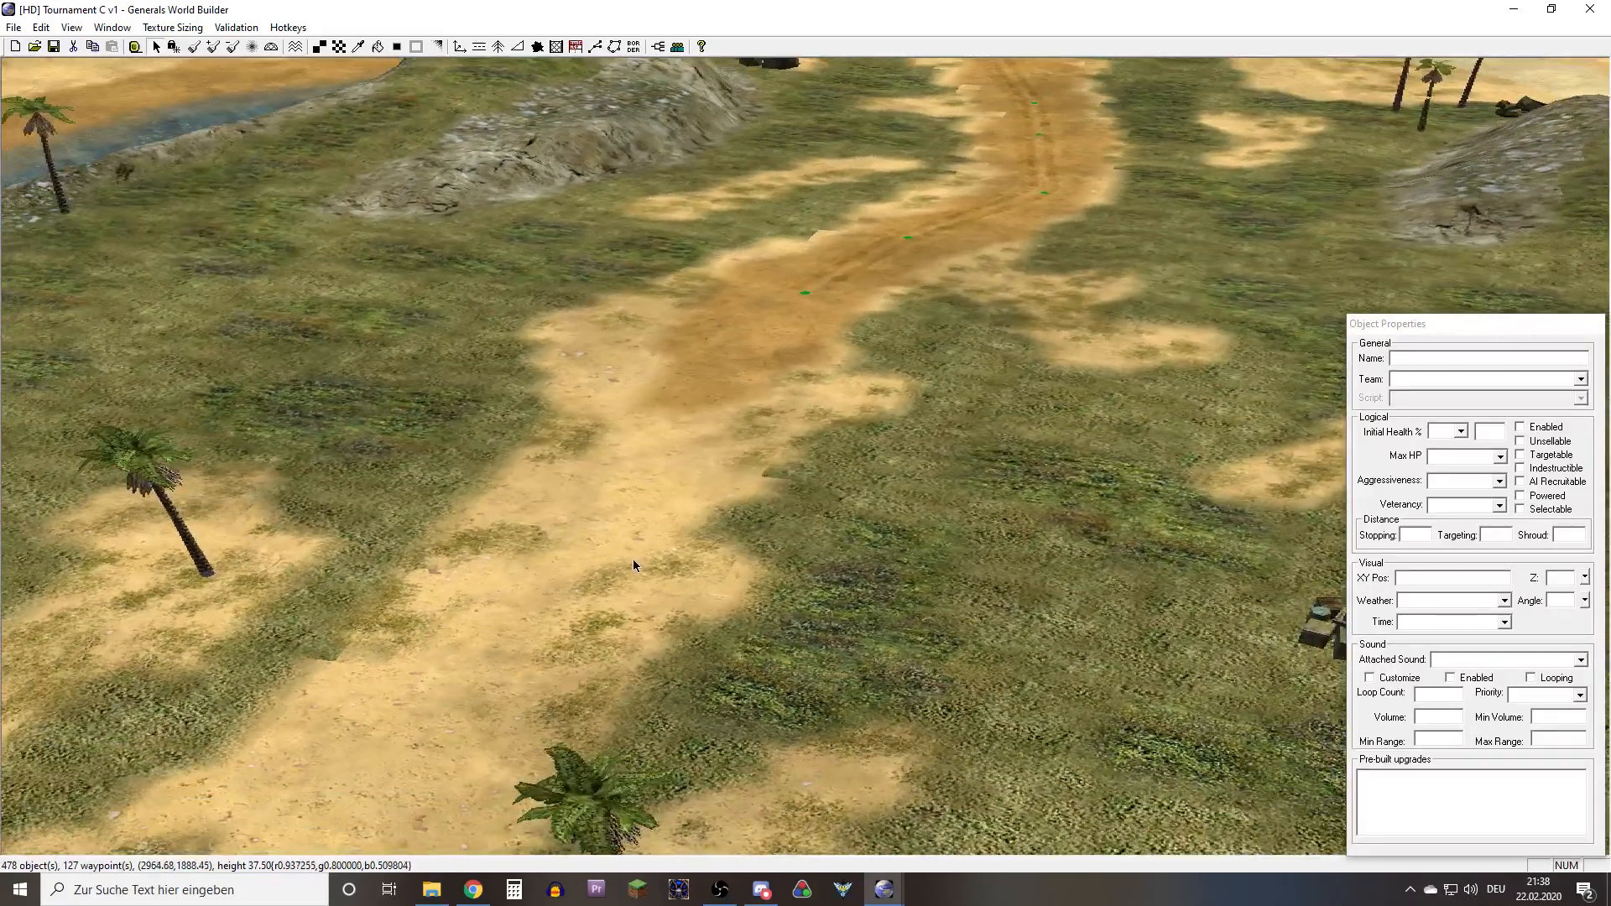
scroll(631, 558, down, 5)
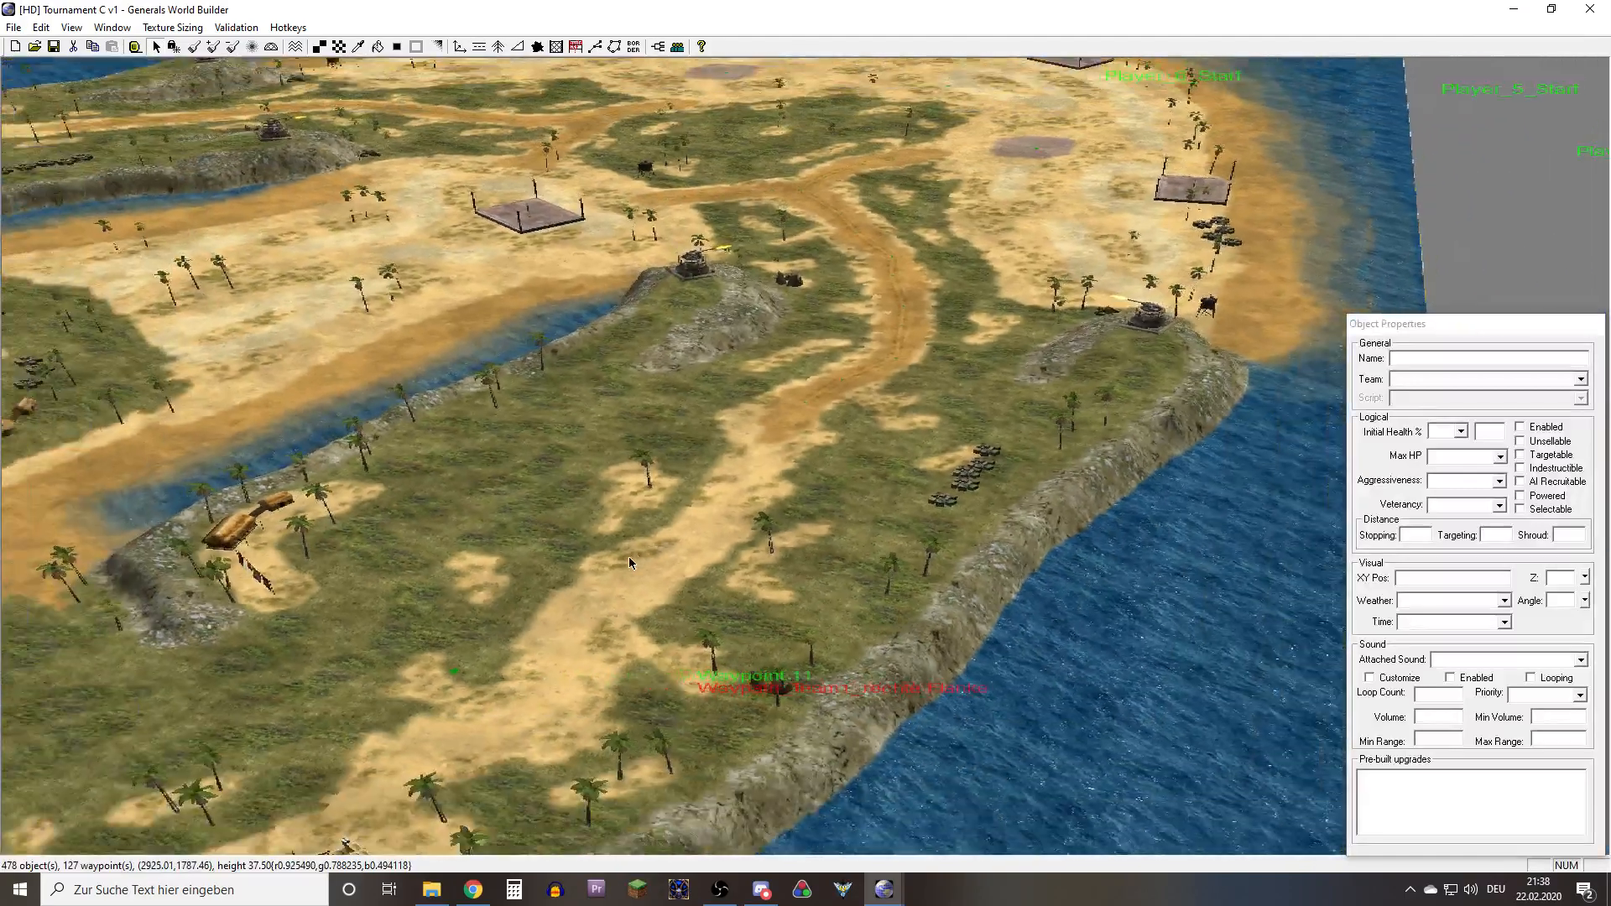
right_drag(629, 557, 451, 608)
right_drag(599, 512, 307, 553)
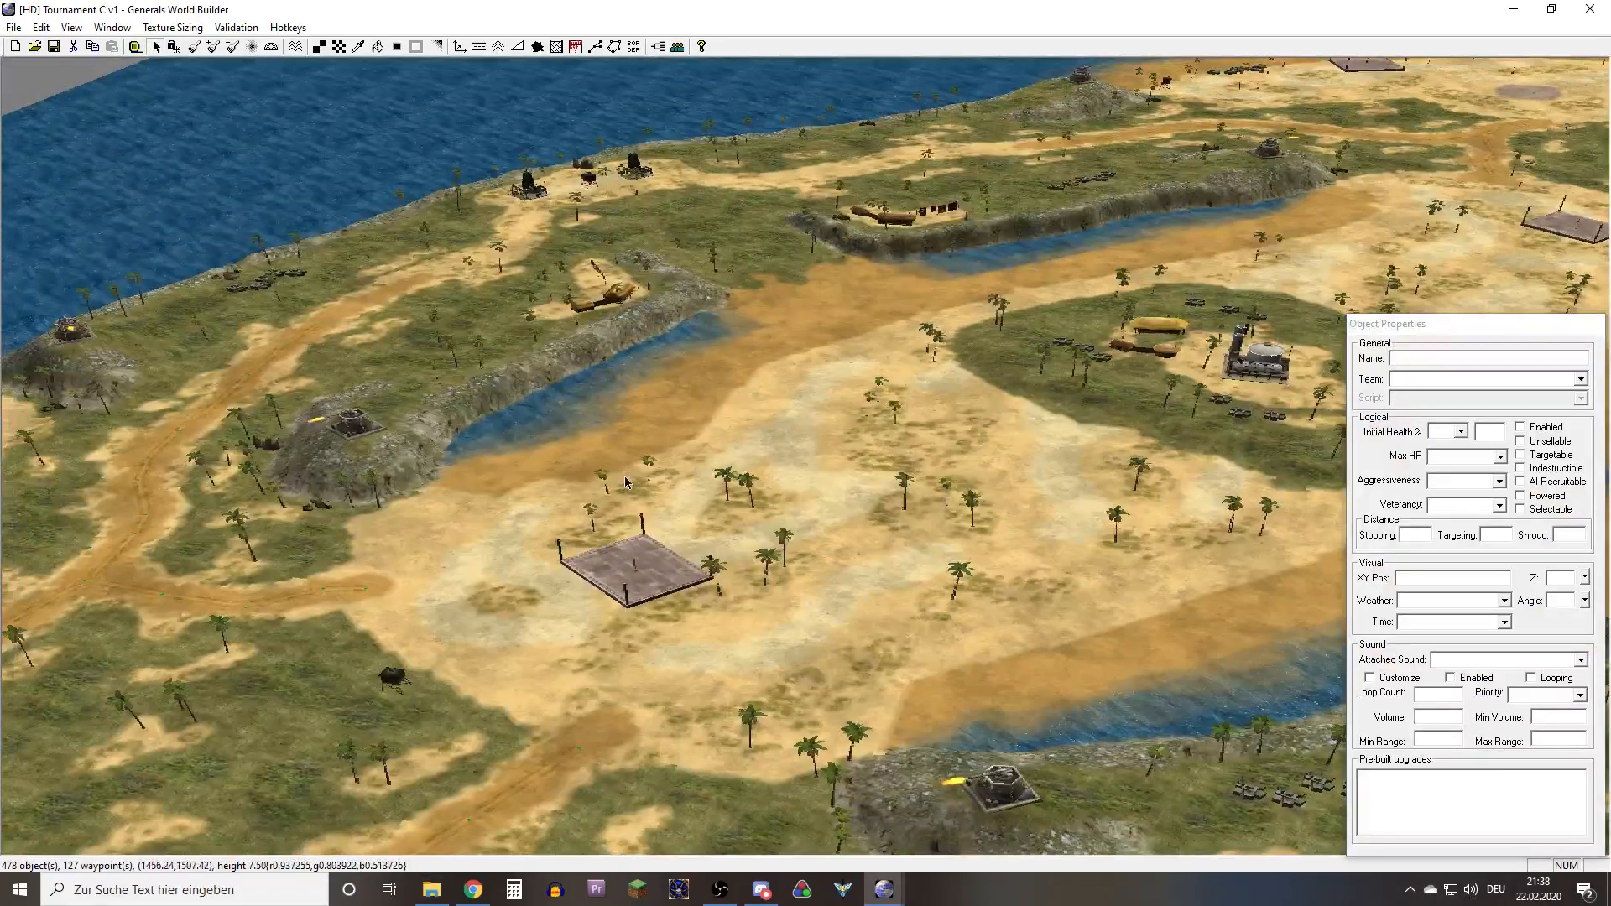
right_drag(625, 483, 689, 440)
scroll(690, 440, up, 5)
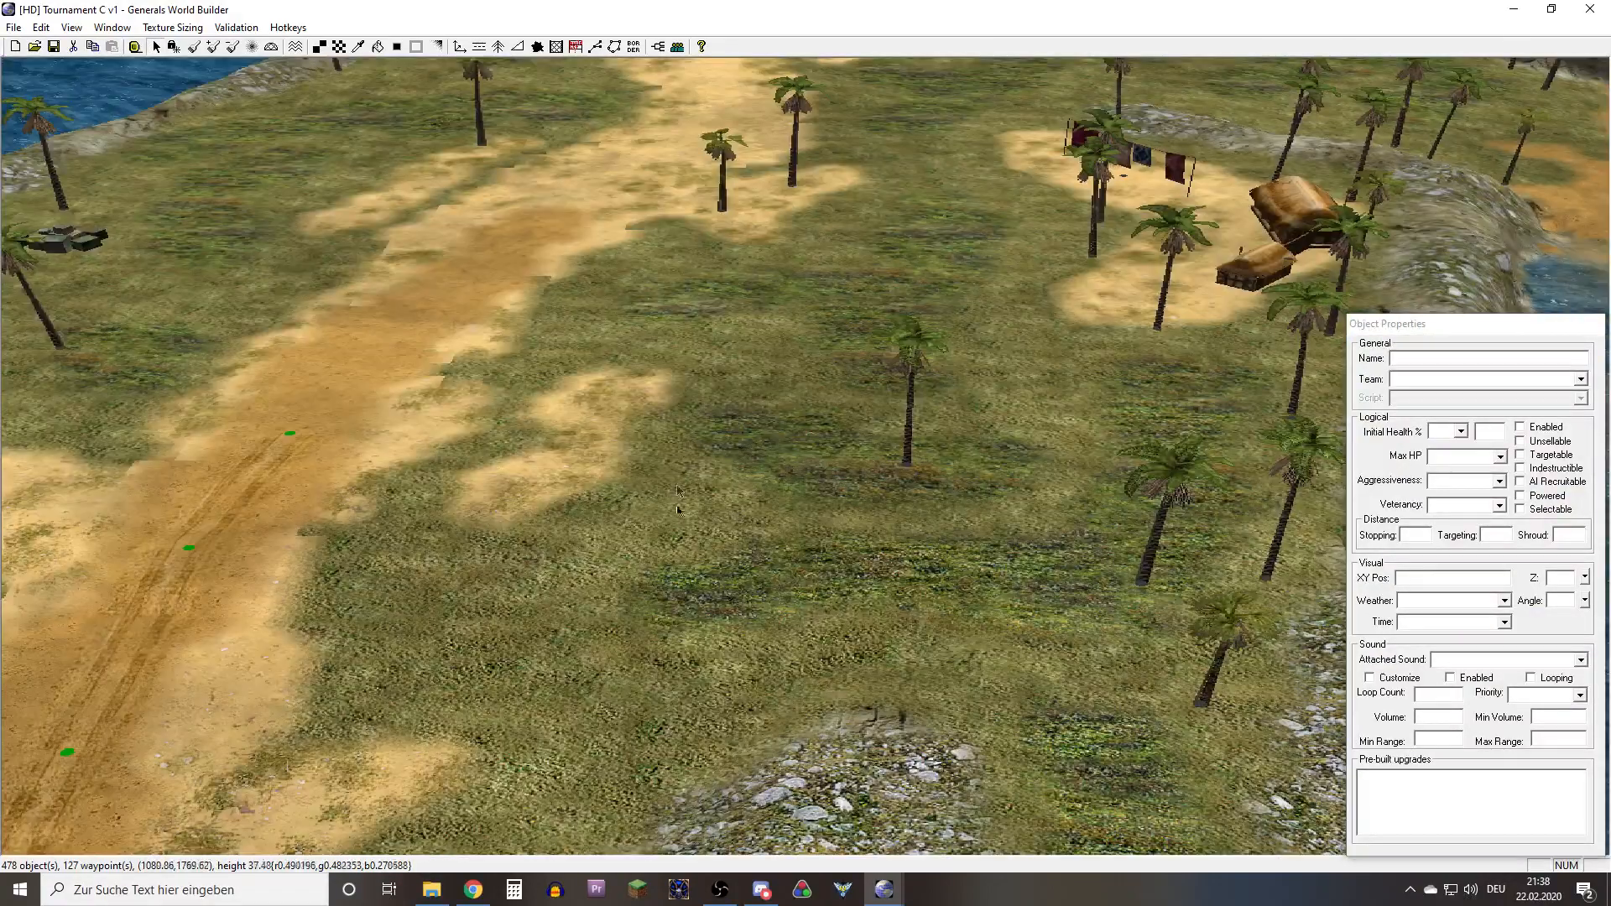
Examine the sand-to-grass transitions along both edges of the sand road with the tyre tracks and its neighbouring sand patches
right_drag(678, 505, 606, 467)
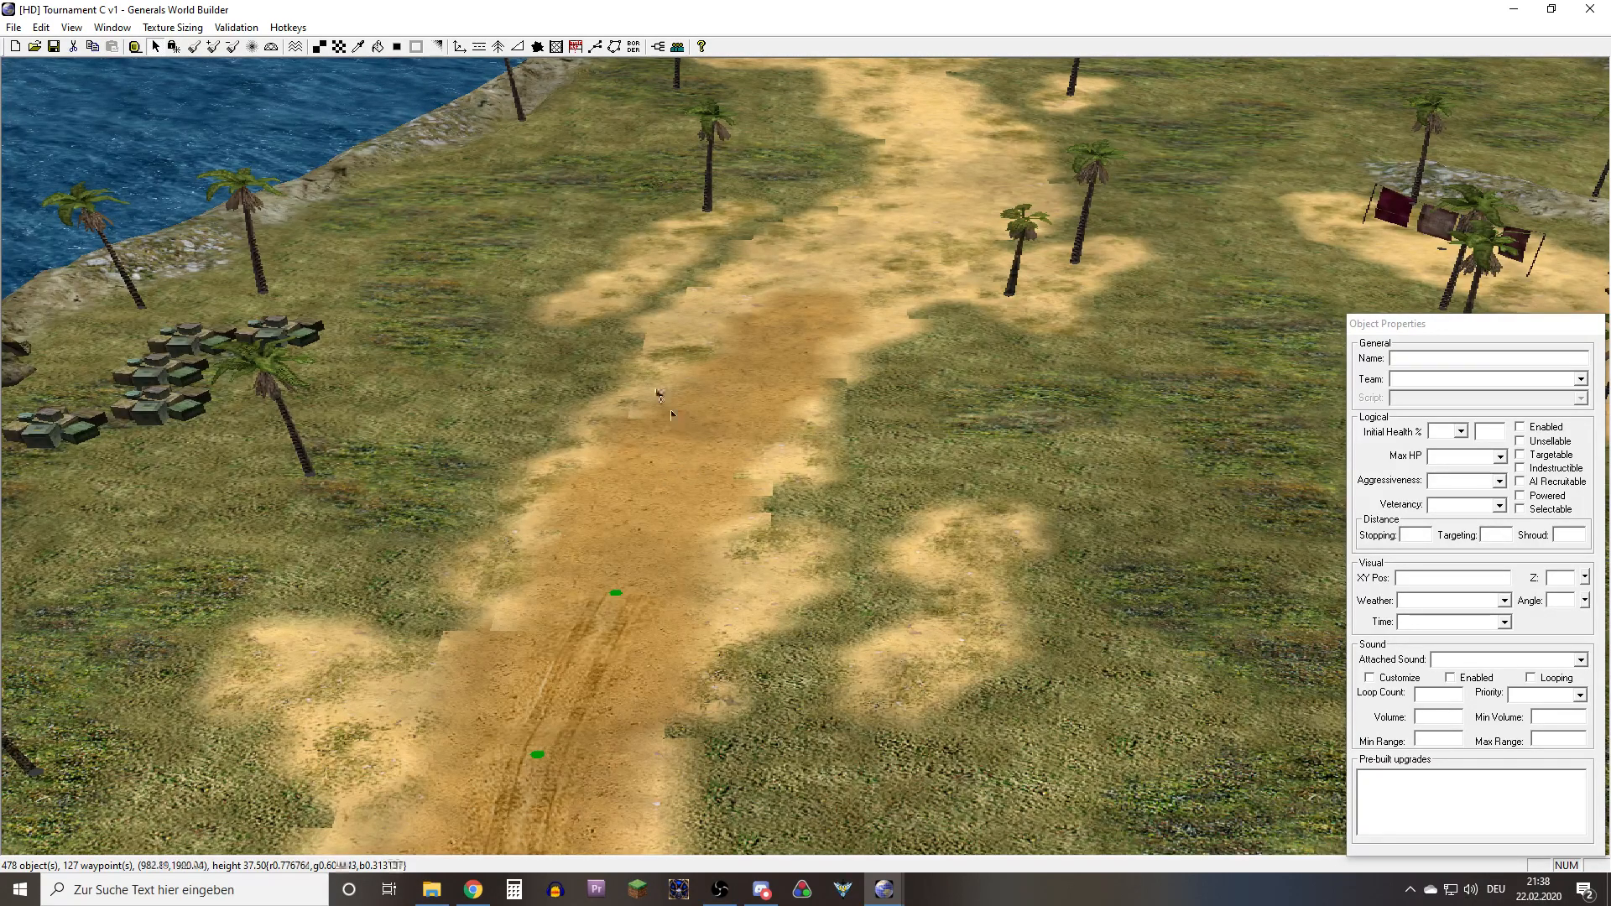
right_drag(664, 401, 691, 593)
scroll(693, 597, up, 6)
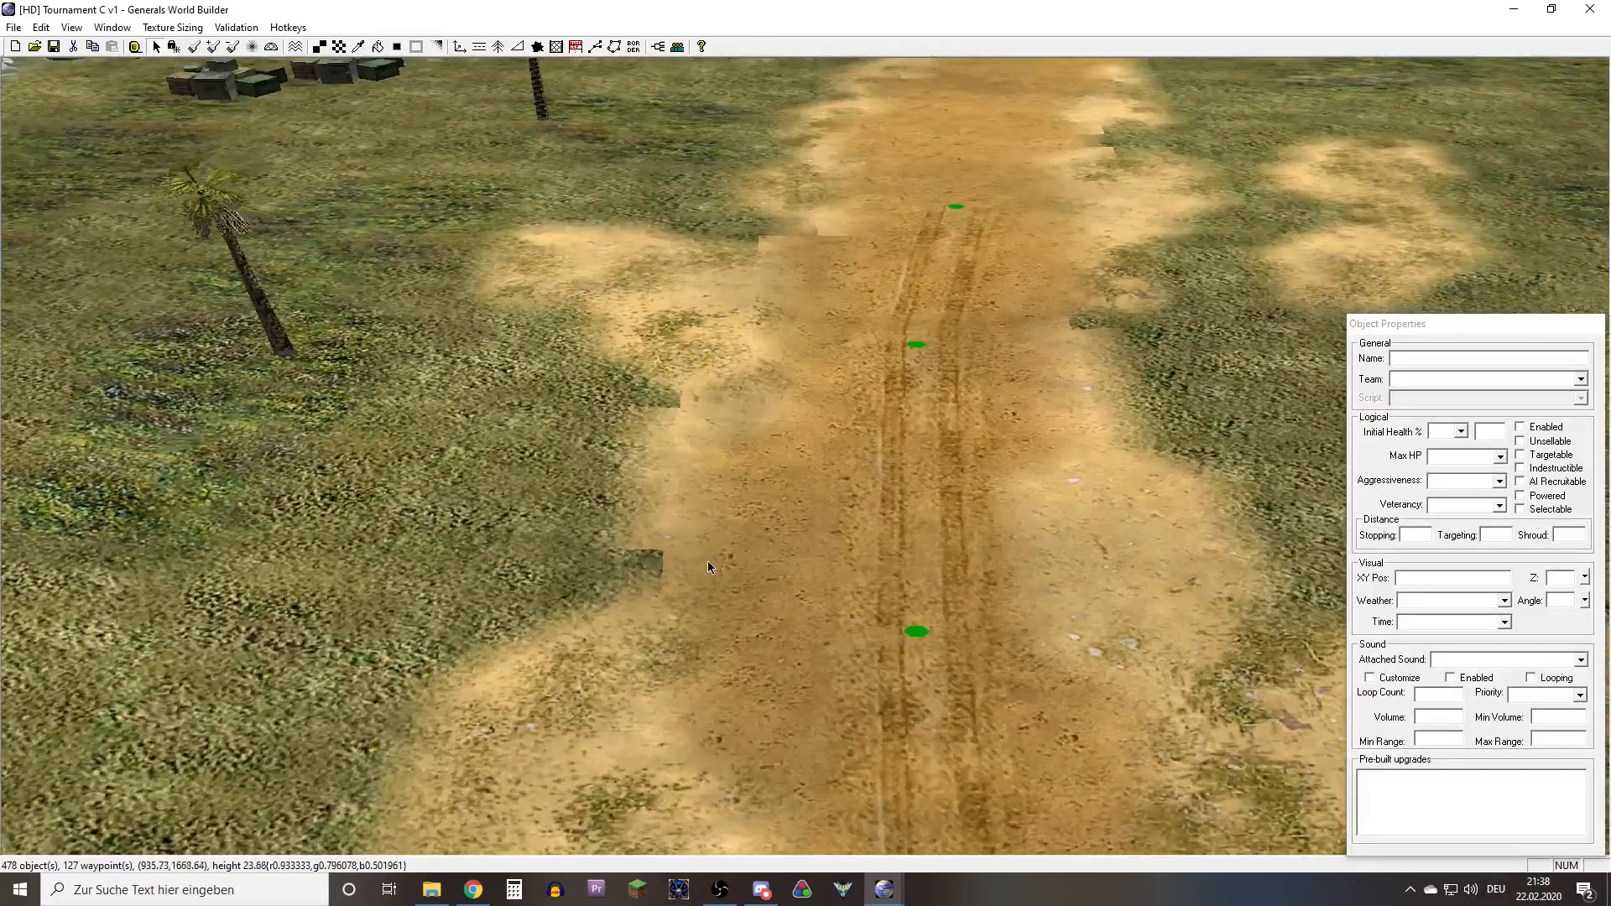
middle_drag(708, 561, 669, 620)
mouse_move(616, 647)
mouse_down()
mouse_move(814, 519)
mouse_move(841, 537)
mouse_move(795, 537)
mouse_up()
scroll(795, 538, down, 2)
right_drag(807, 501, 889, 353)
middle_drag(889, 352, 954, 395)
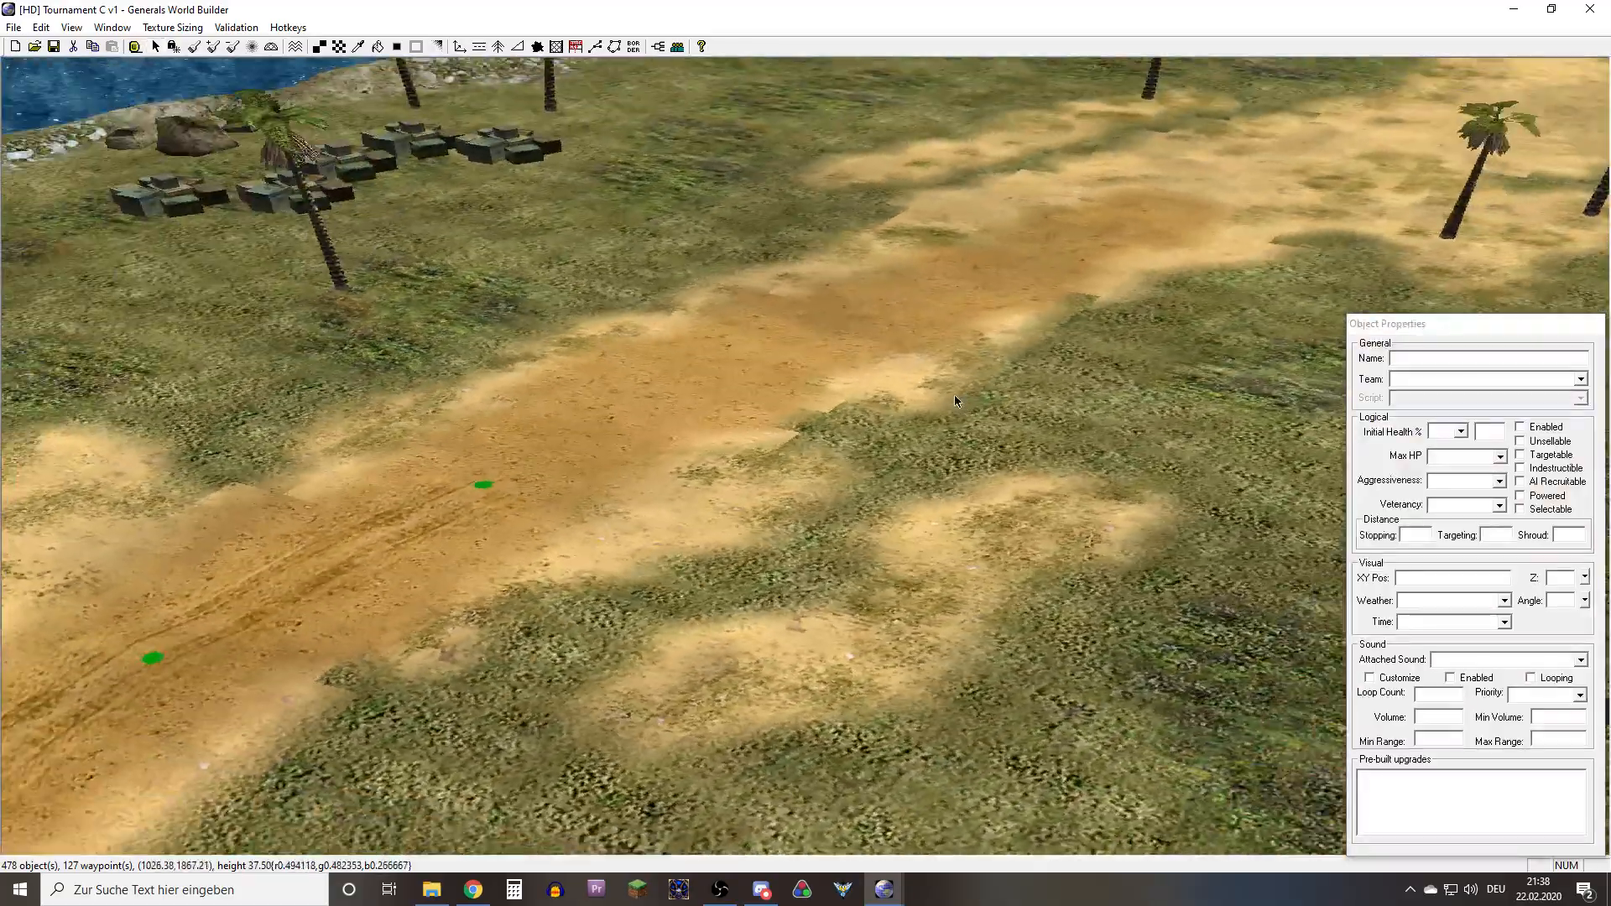
right_drag(954, 394, 581, 461)
middle_drag(581, 464, 656, 658)
right_drag(657, 658, 712, 443)
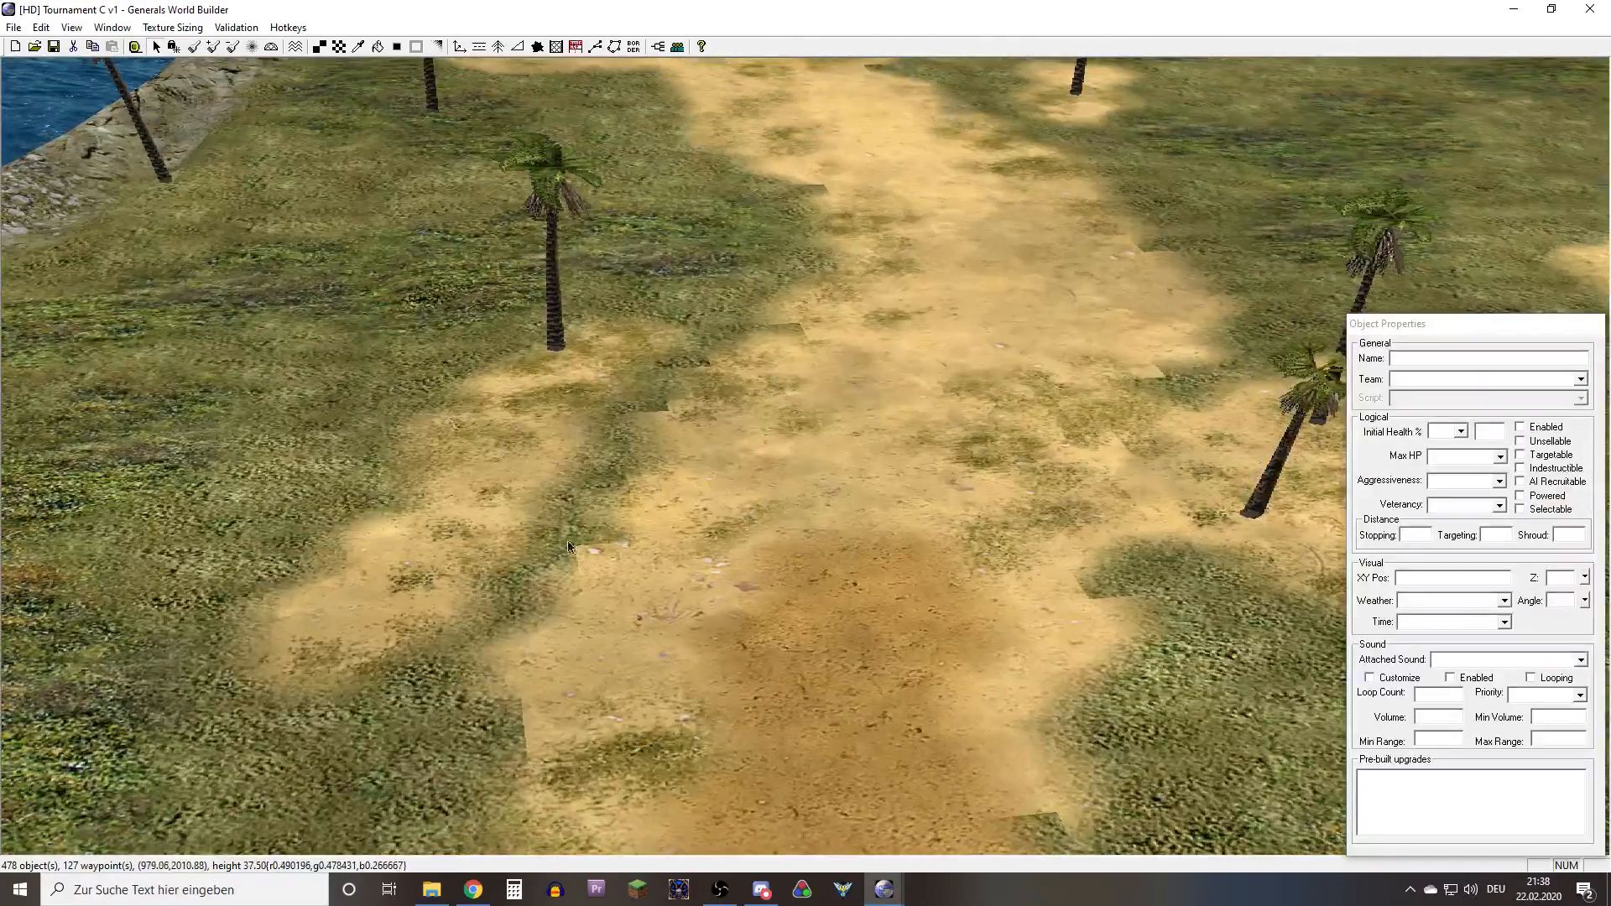
Examine the blends between dark sand, light sand and grass where the road widens toward the oil derricks near the shore
right_drag(611, 491, 823, 545)
scroll(824, 546, down, 6)
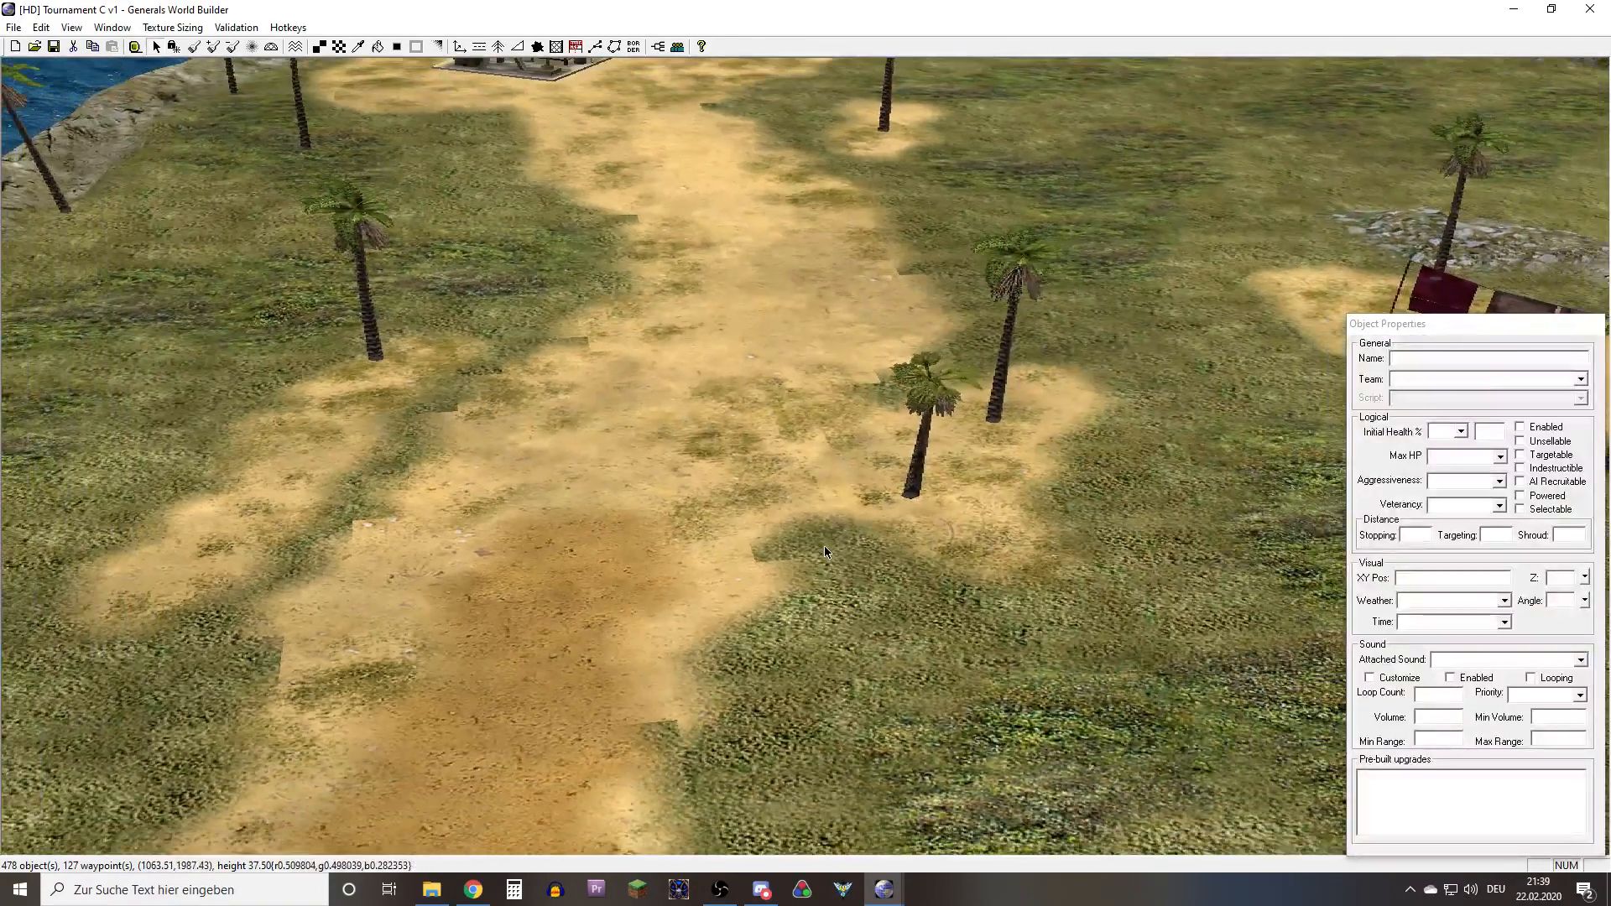
scroll(817, 575, down, 3)
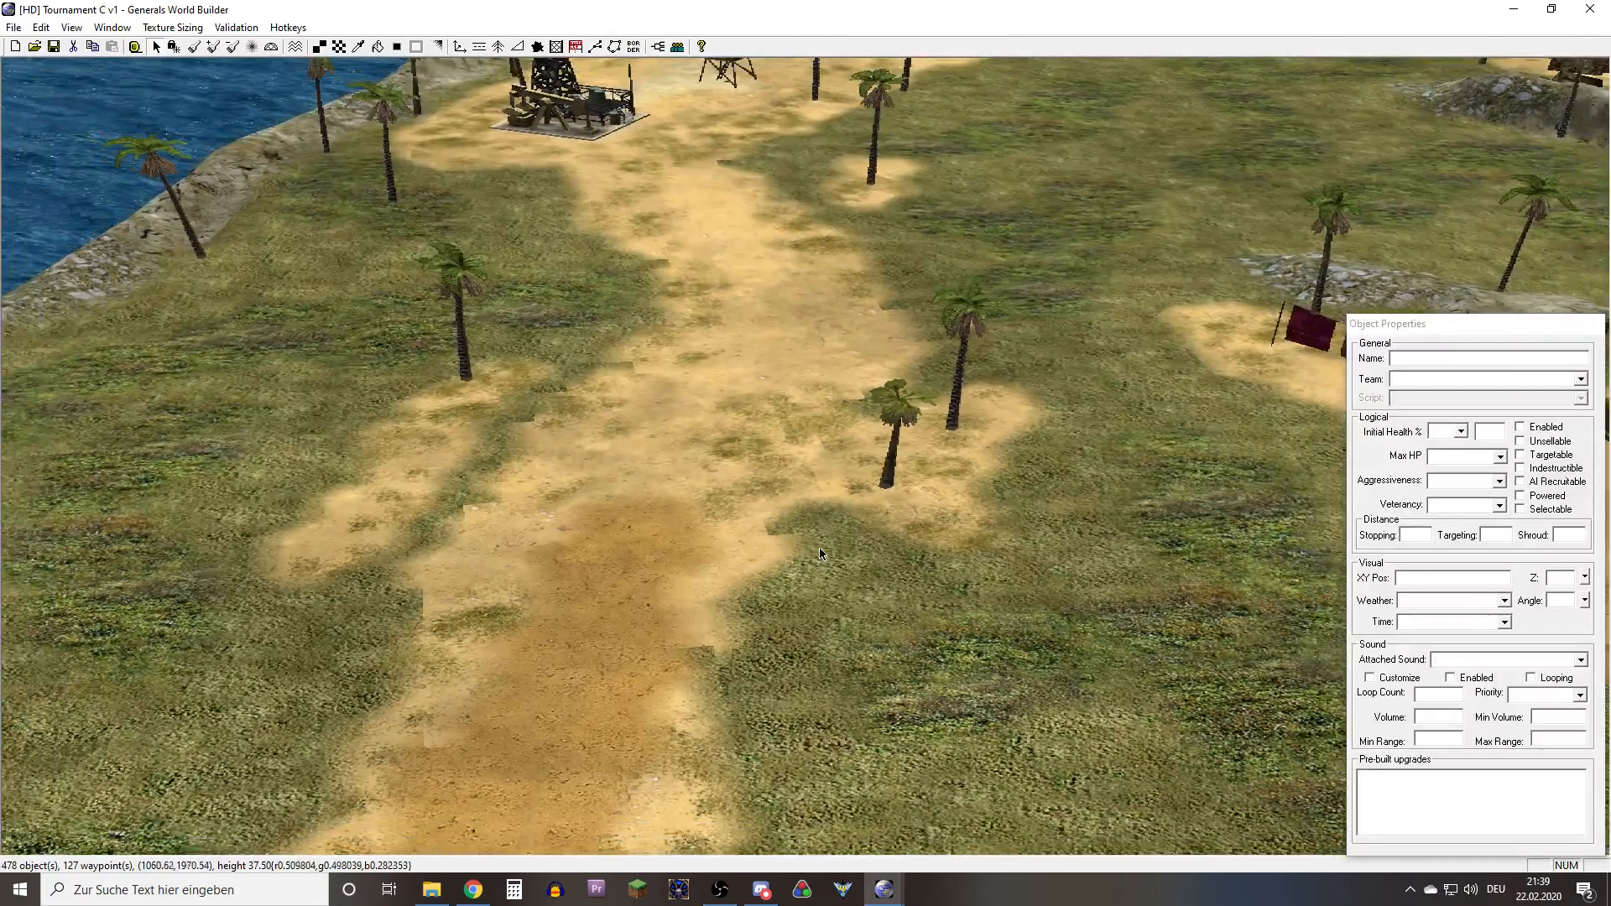
mouse_move(819, 542)
middle_down()
mouse_move(862, 561)
mouse_move(798, 563)
middle_up()
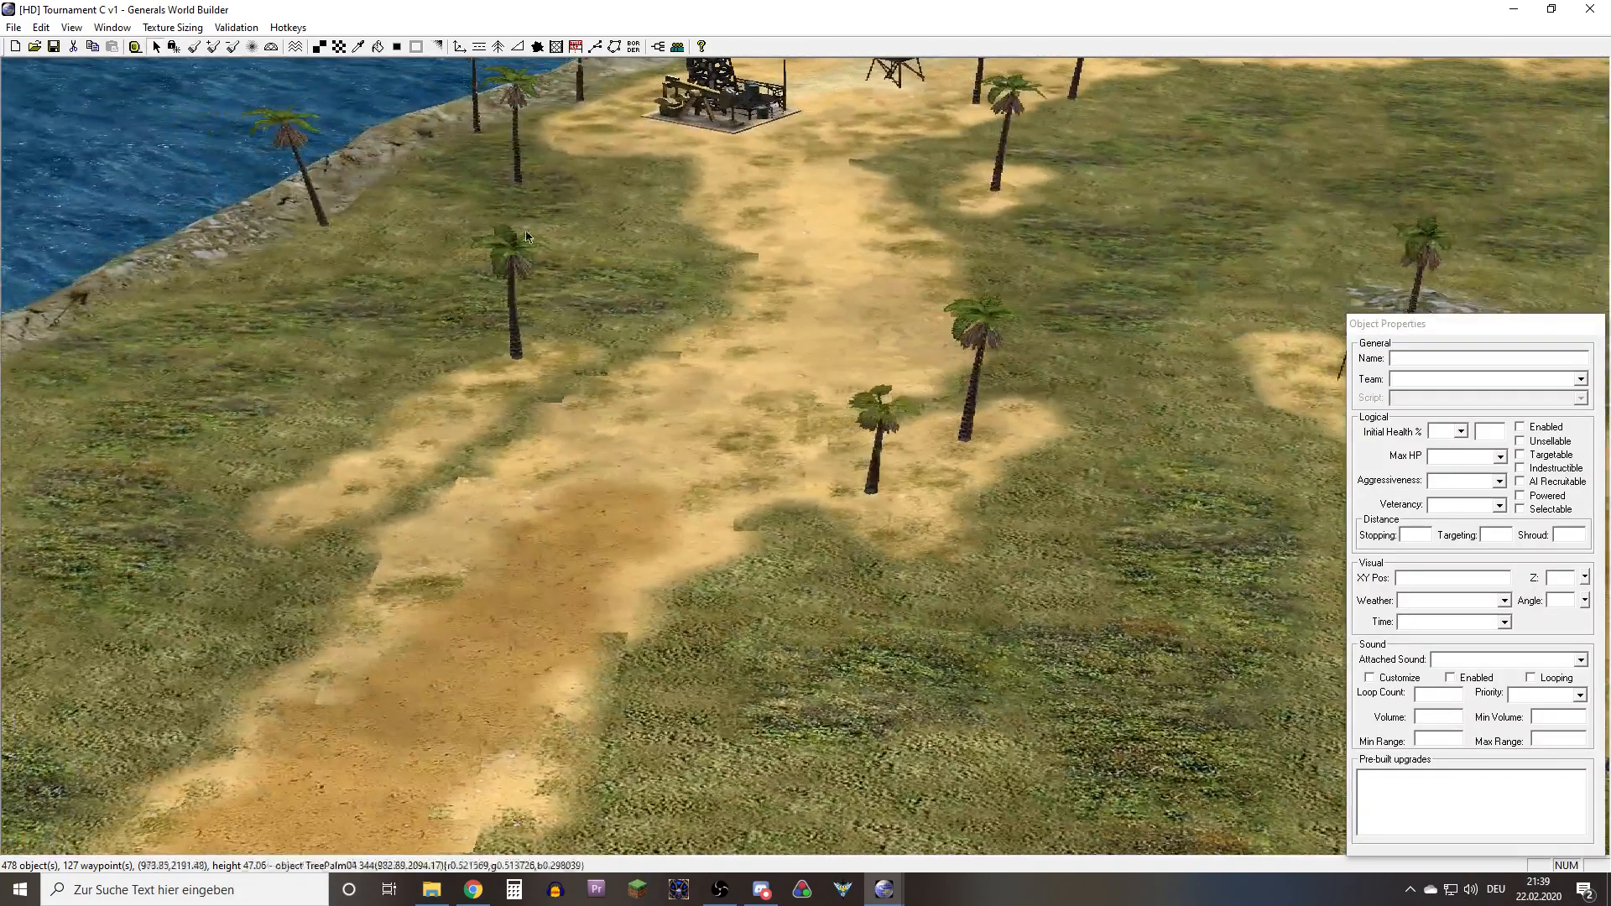
click(438, 47)
click(396, 47)
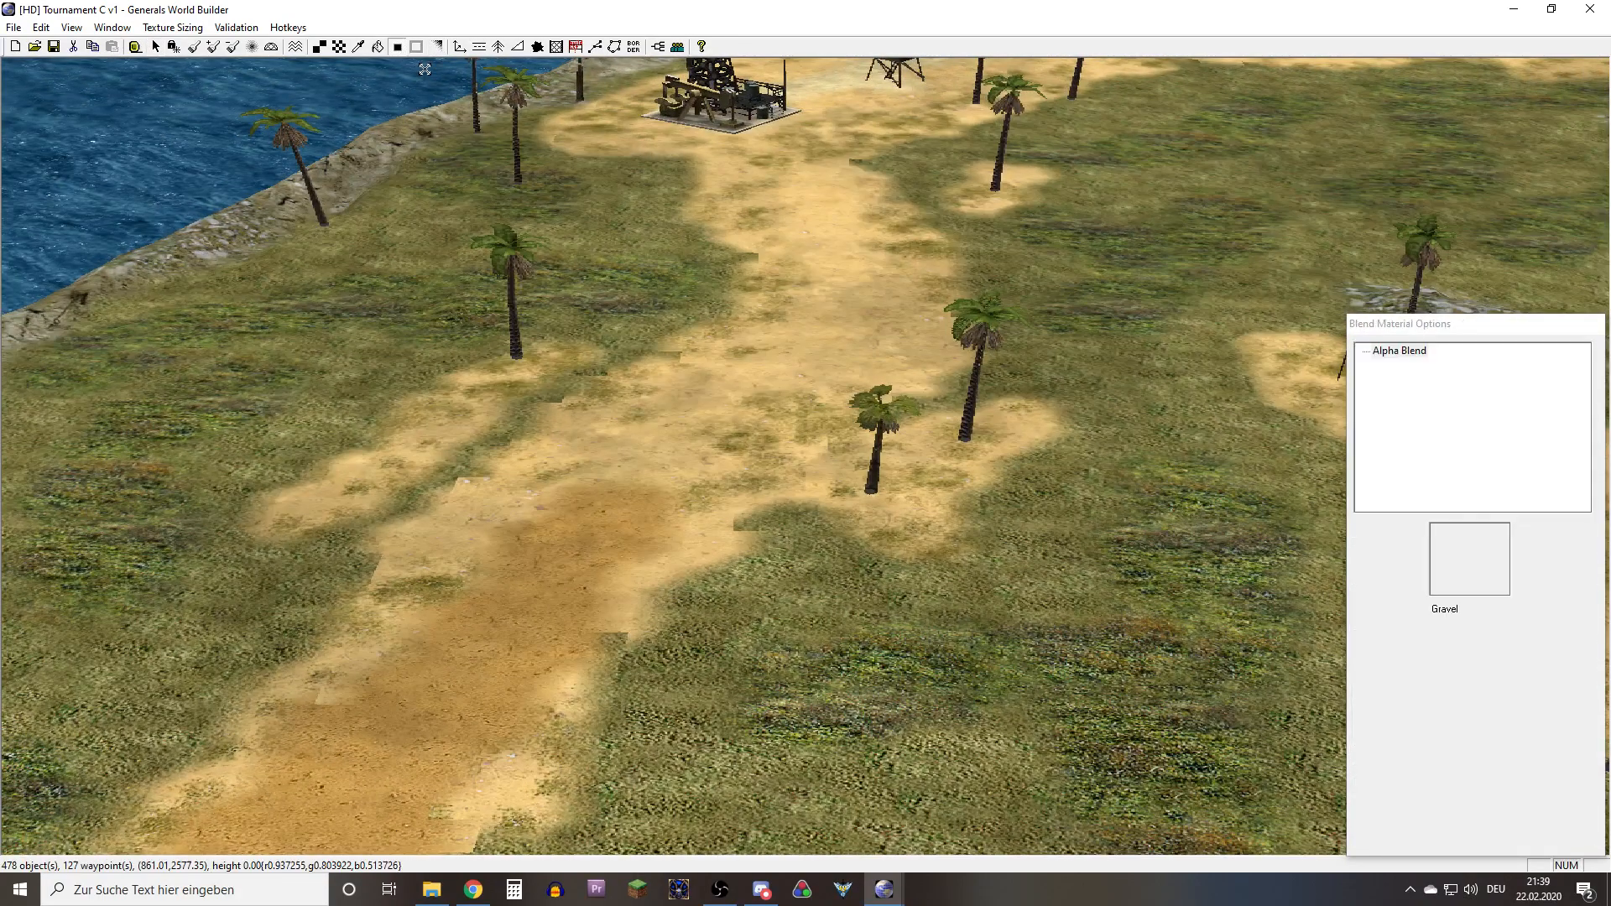
right_drag(476, 325, 407, 449)
right_drag(512, 201, 617, 395)
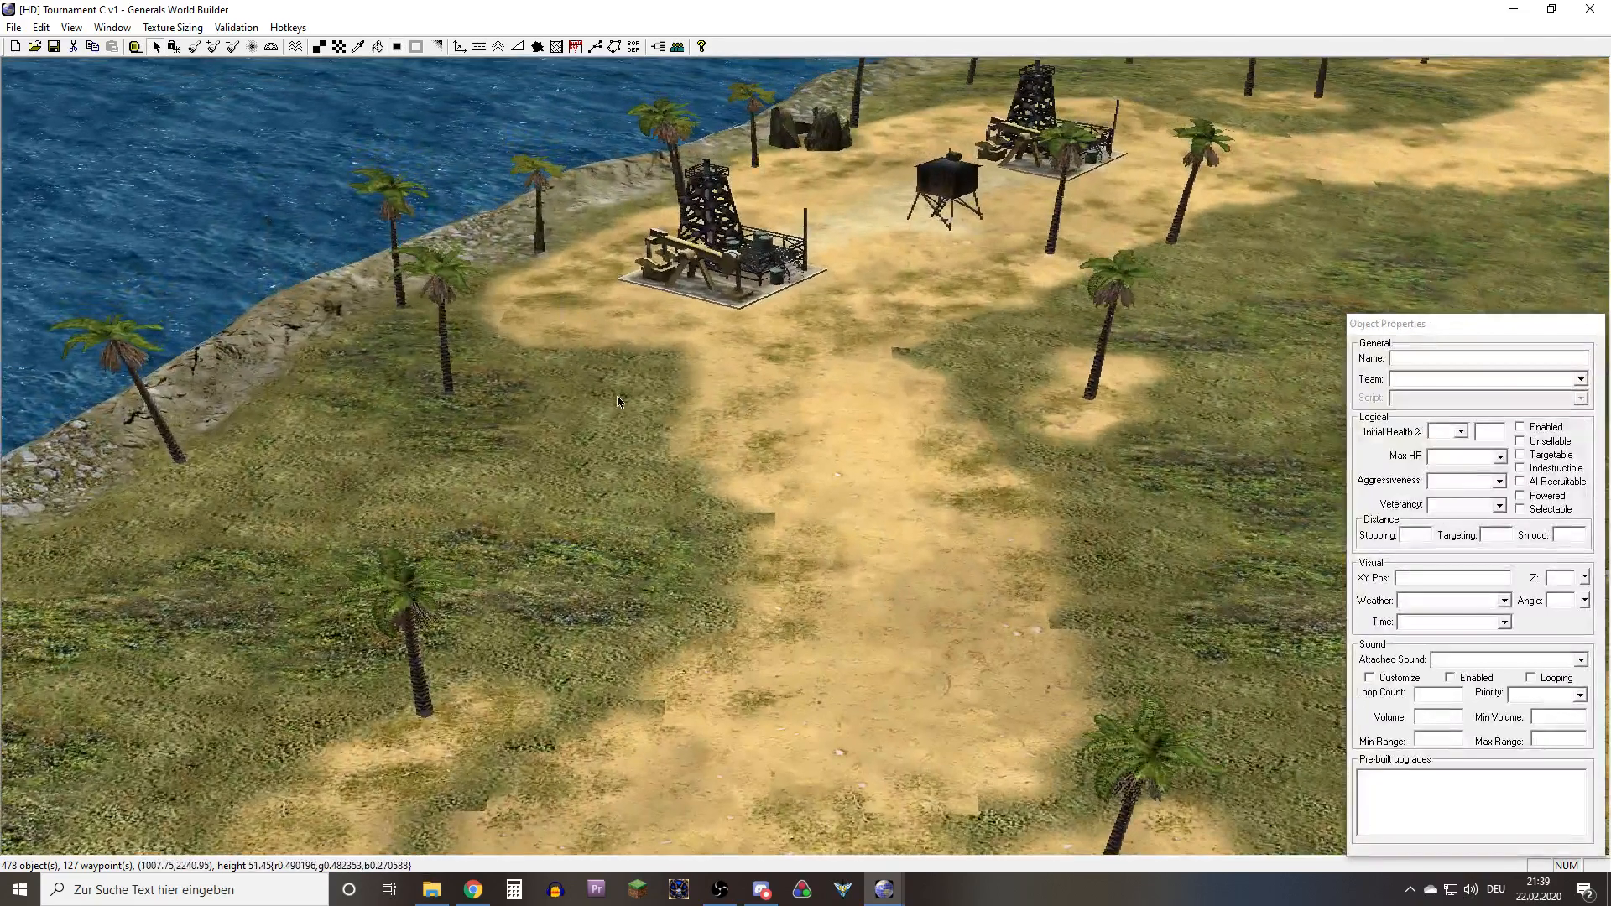